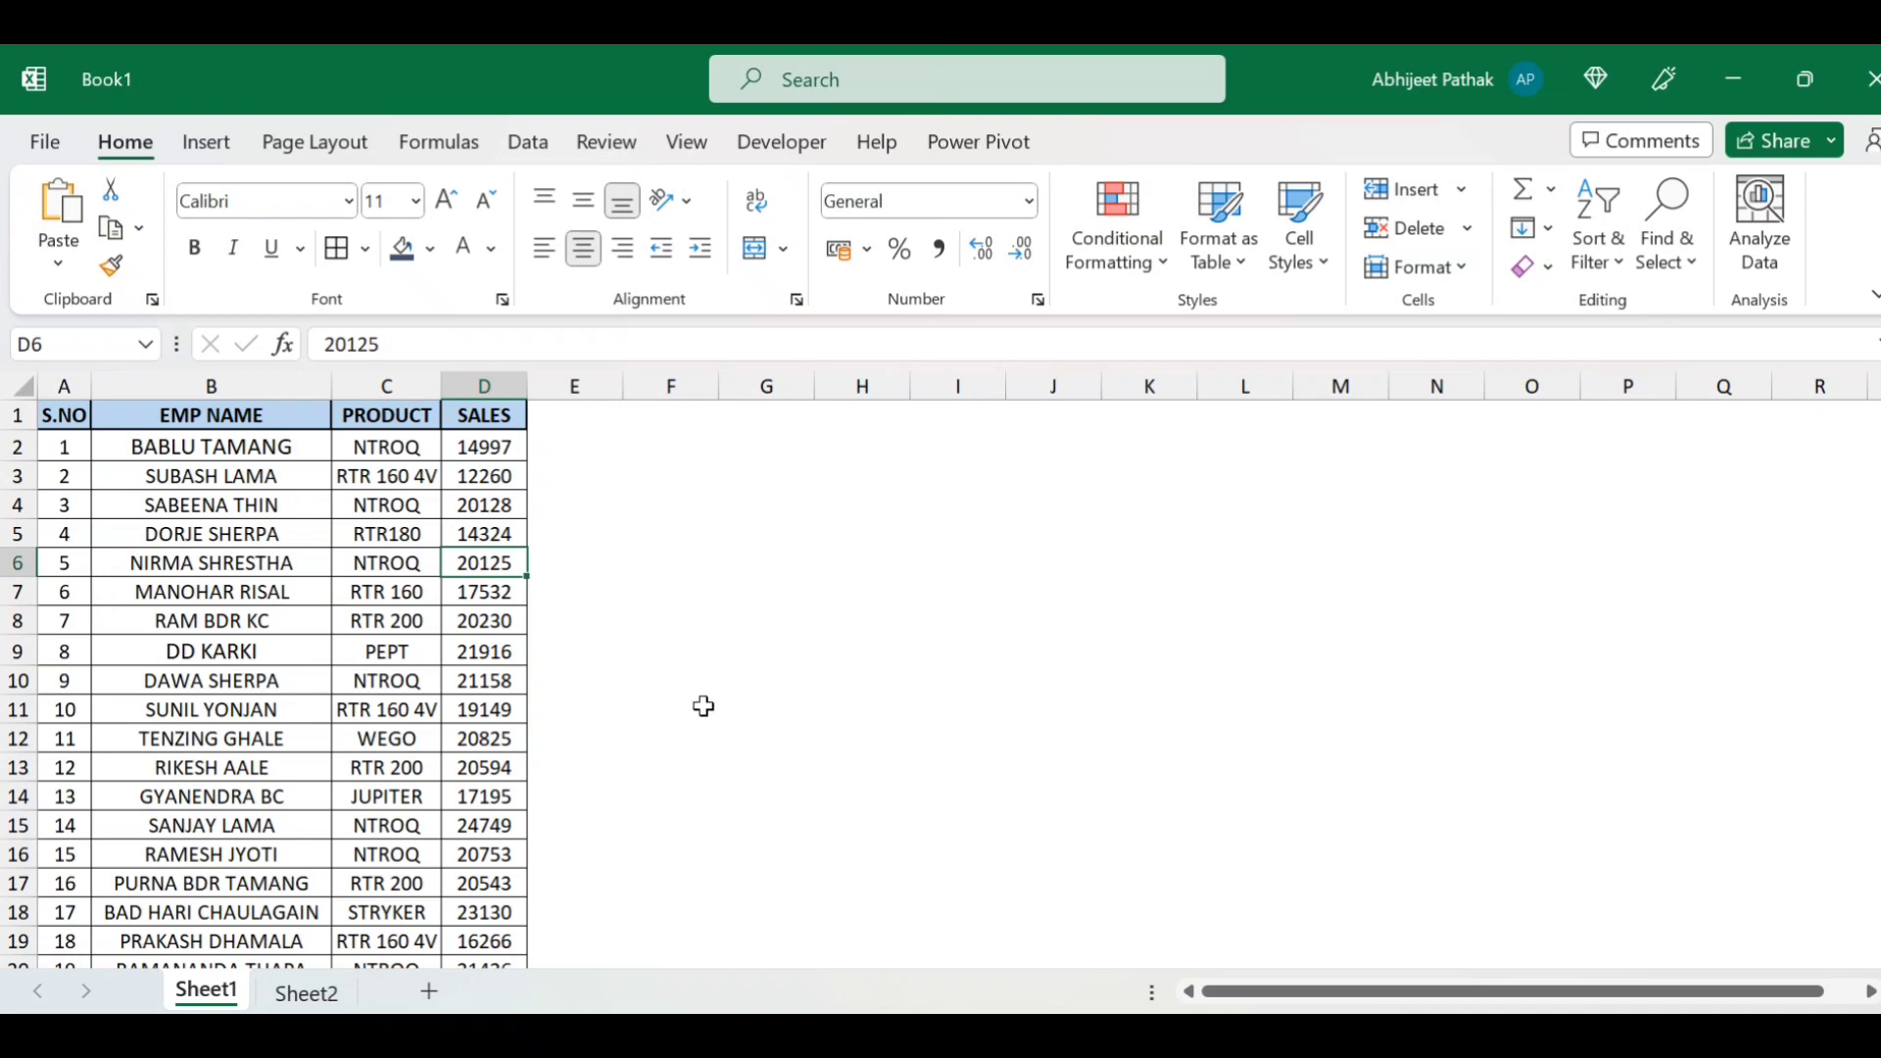
# - Review Sheet1's S.NO, EMP NAME, PRODUCT and SALES columns, then look over Sheet2's data
pyautogui.click(212, 477)
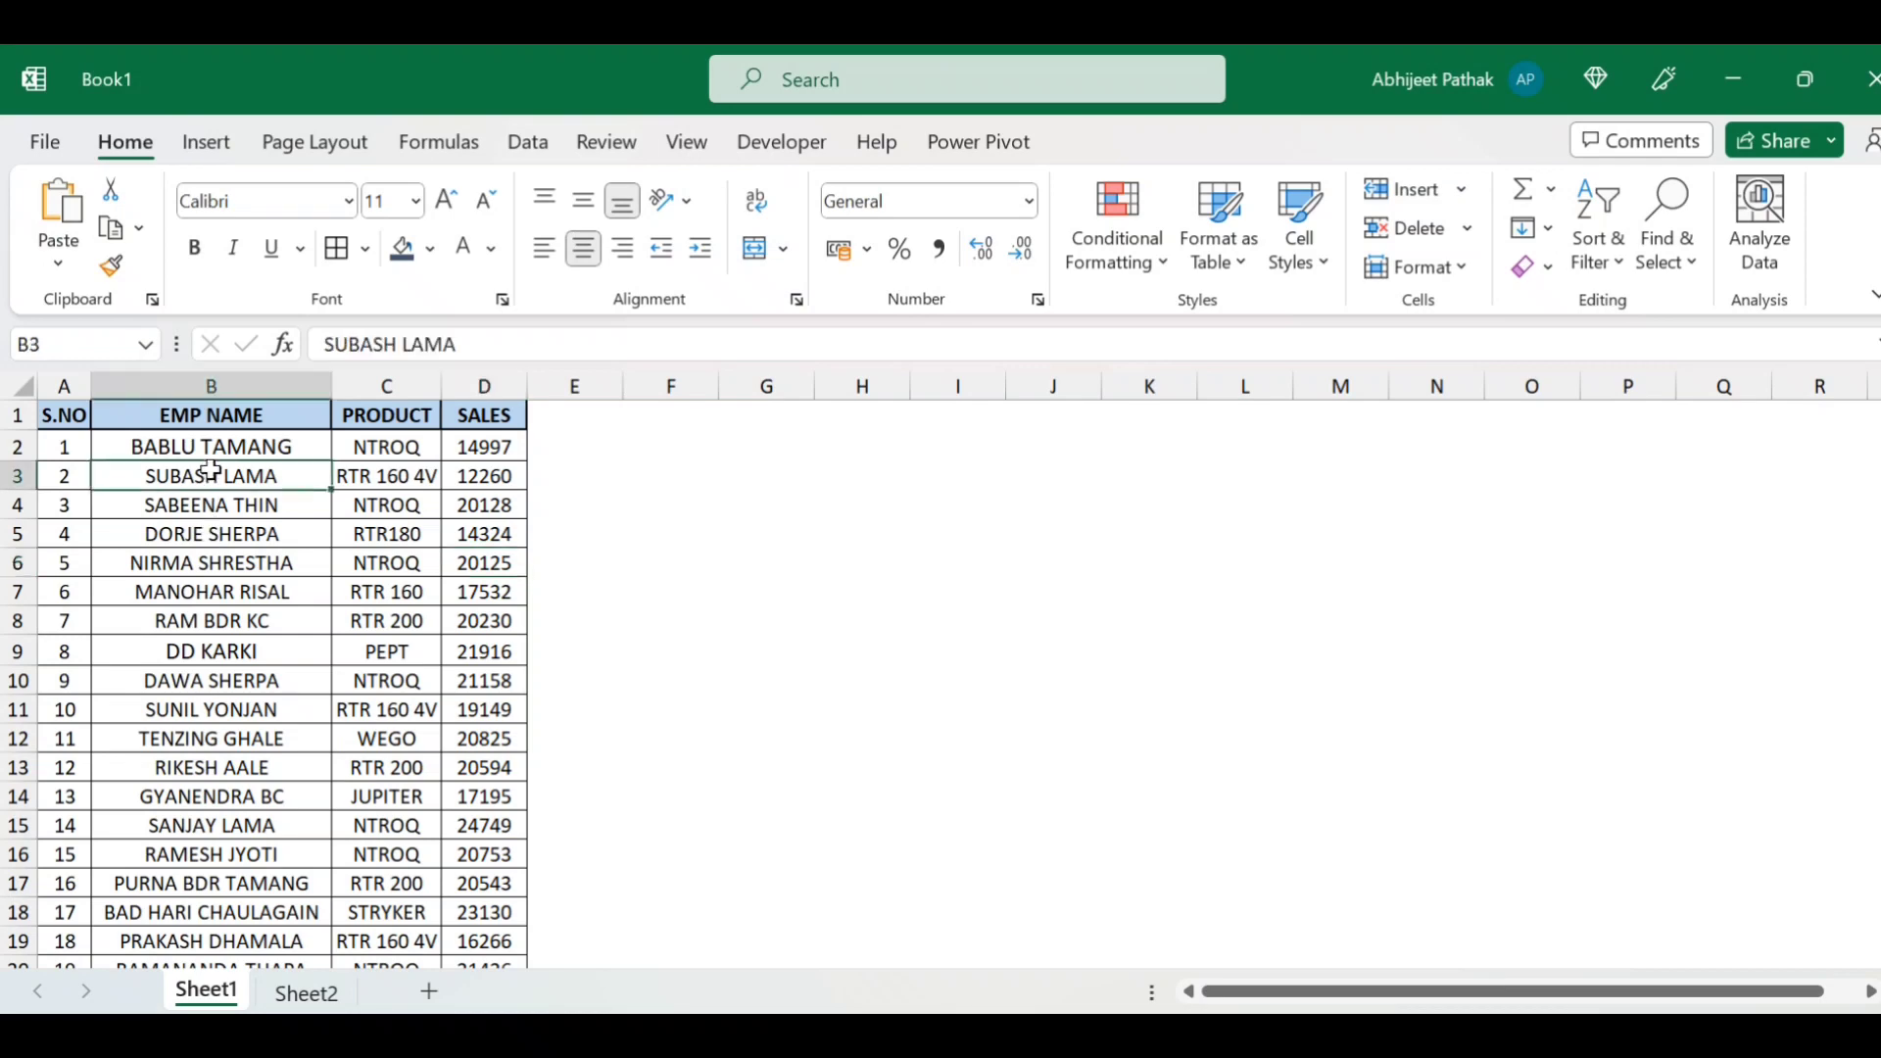
pyautogui.click(65, 385)
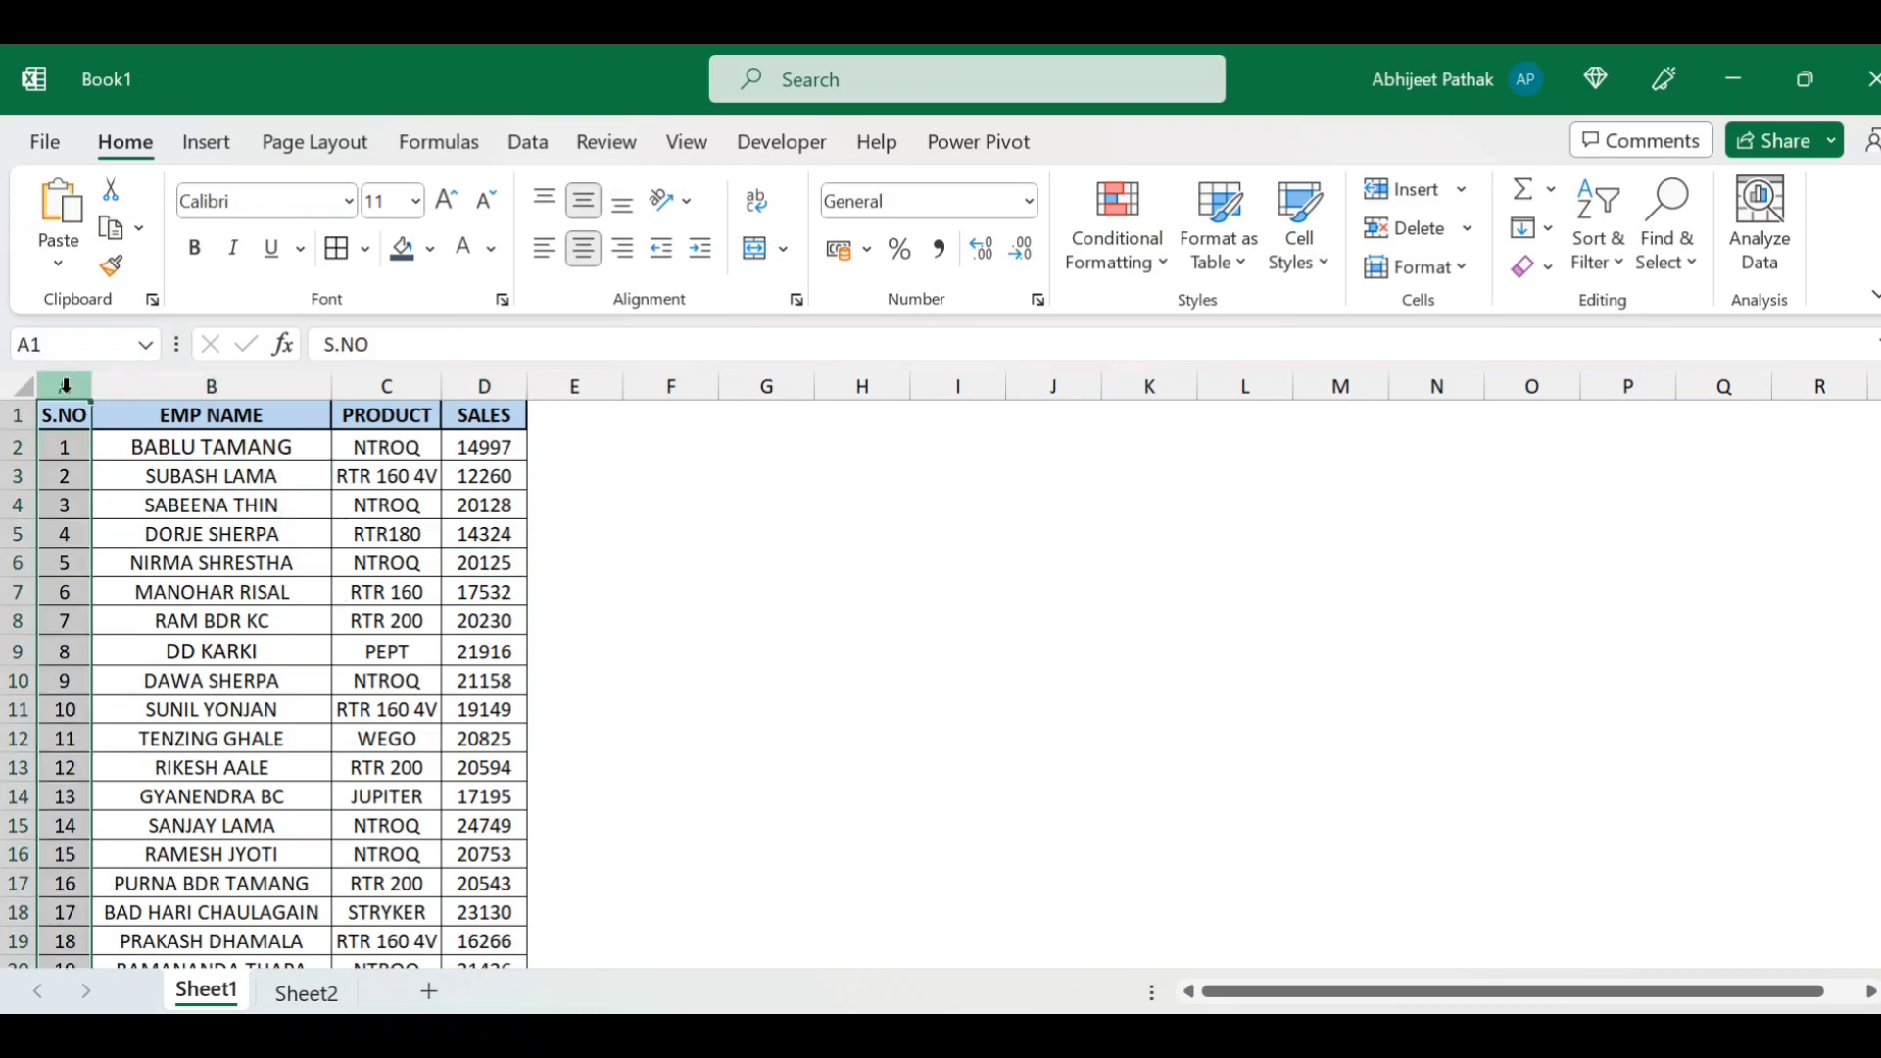
pyautogui.click(231, 385)
pyautogui.click(417, 385)
pyautogui.click(490, 385)
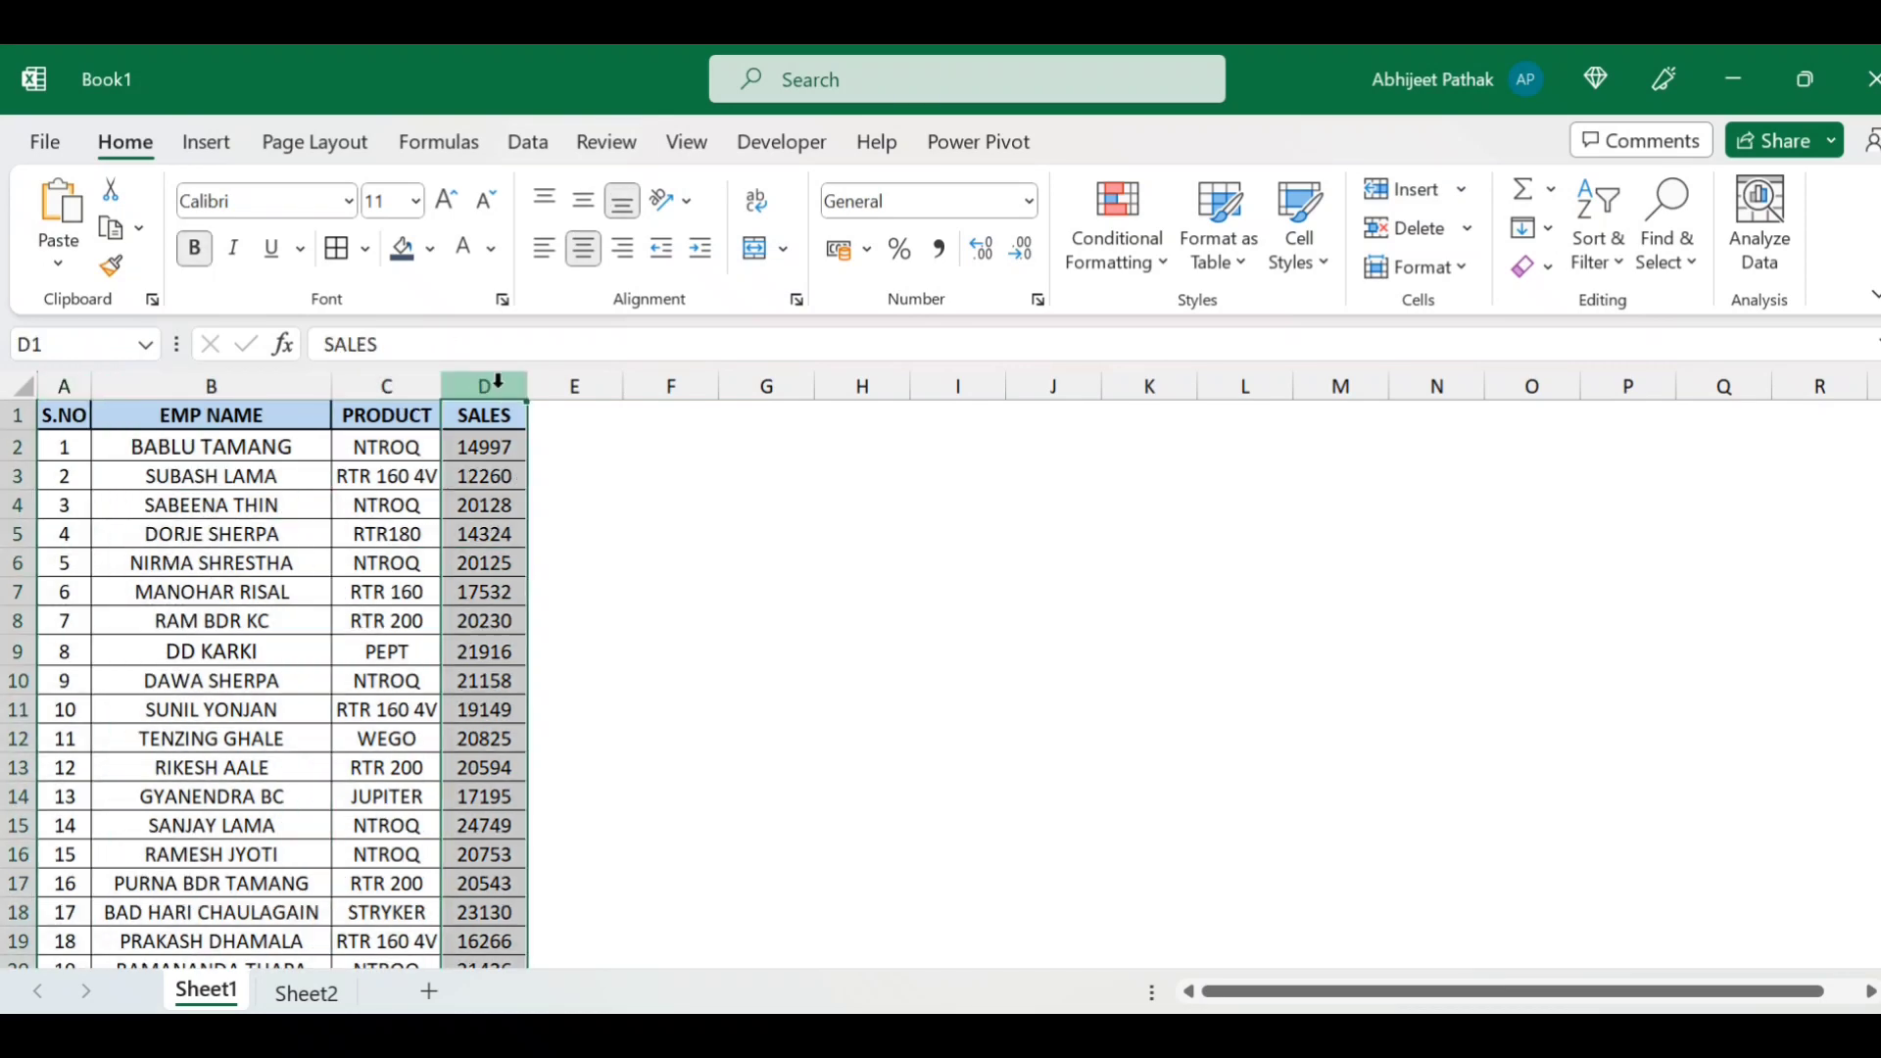
pyautogui.scroll(-1, 355, 943)
pyautogui.click(307, 992)
pyautogui.scroll(10, 231, 545)
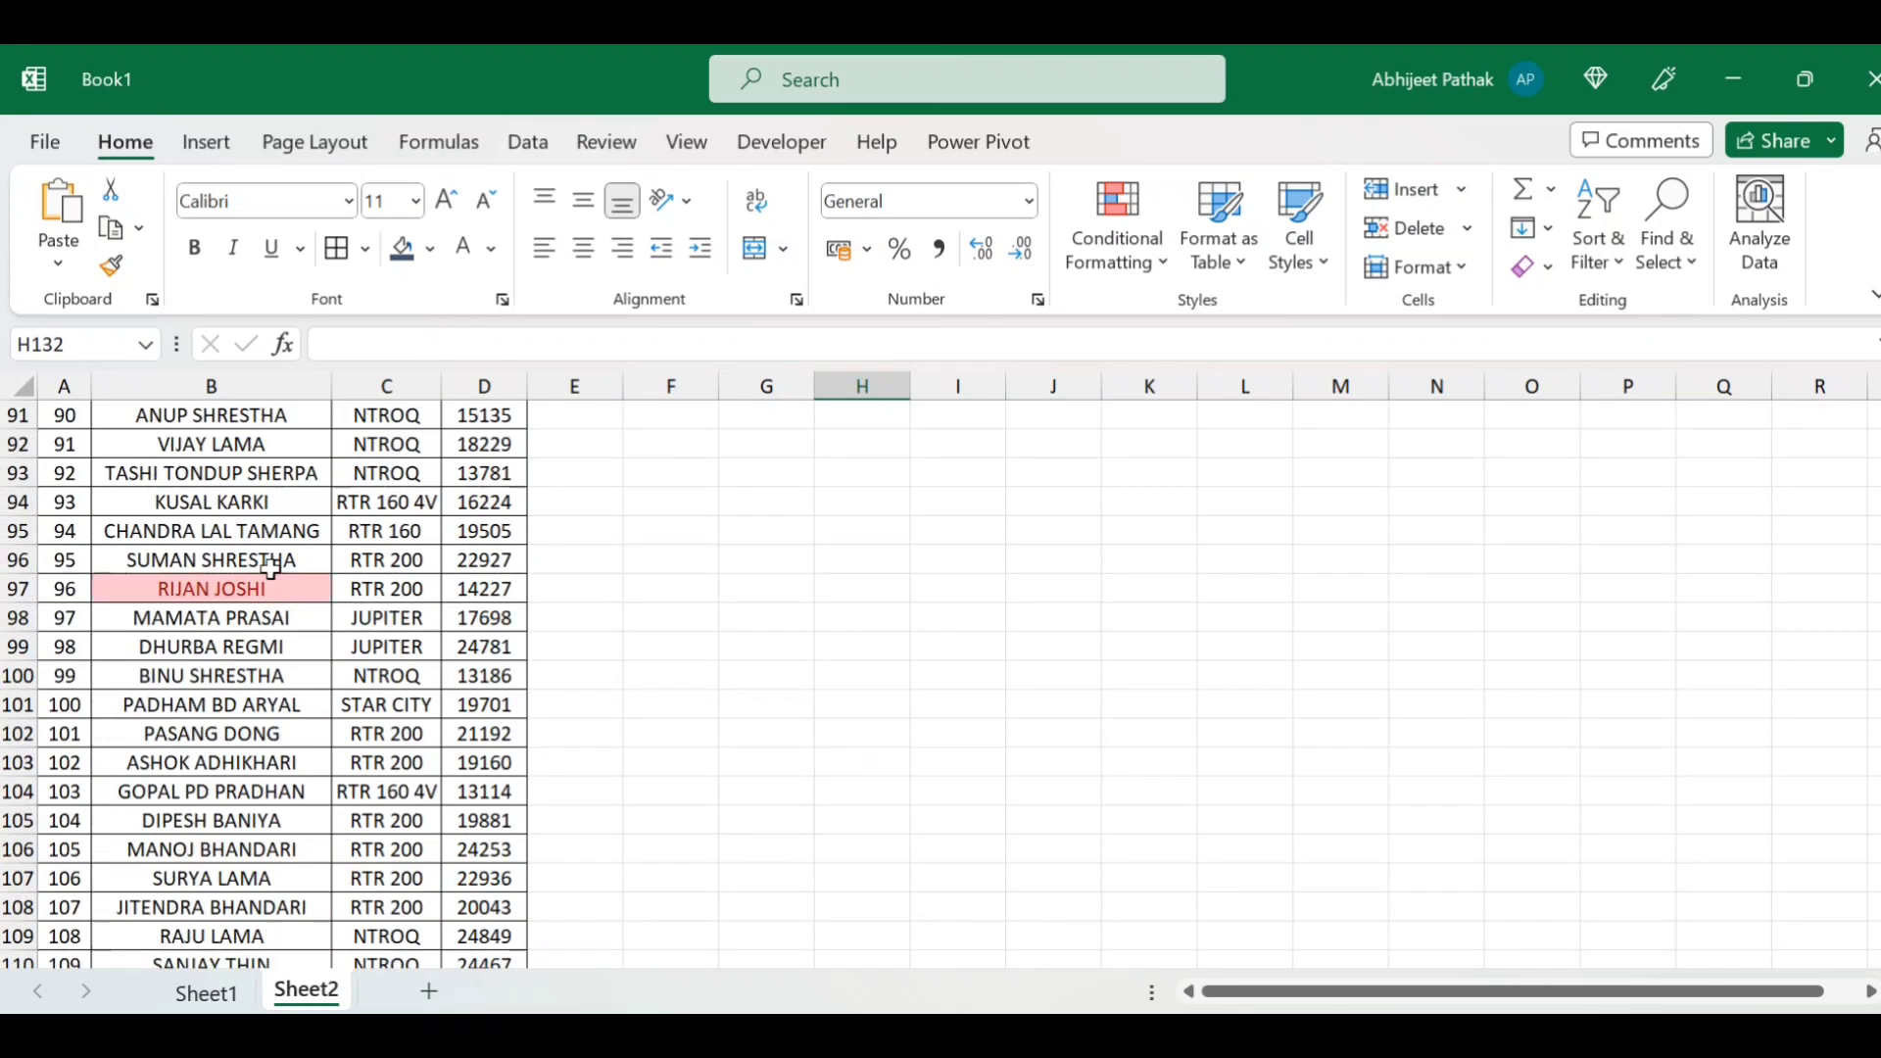
pyautogui.scroll(1, 231, 546)
pyautogui.moveTo(225, 530); pyautogui.dragTo(232, 545)
pyautogui.hotkey('ctrl', 'Up')
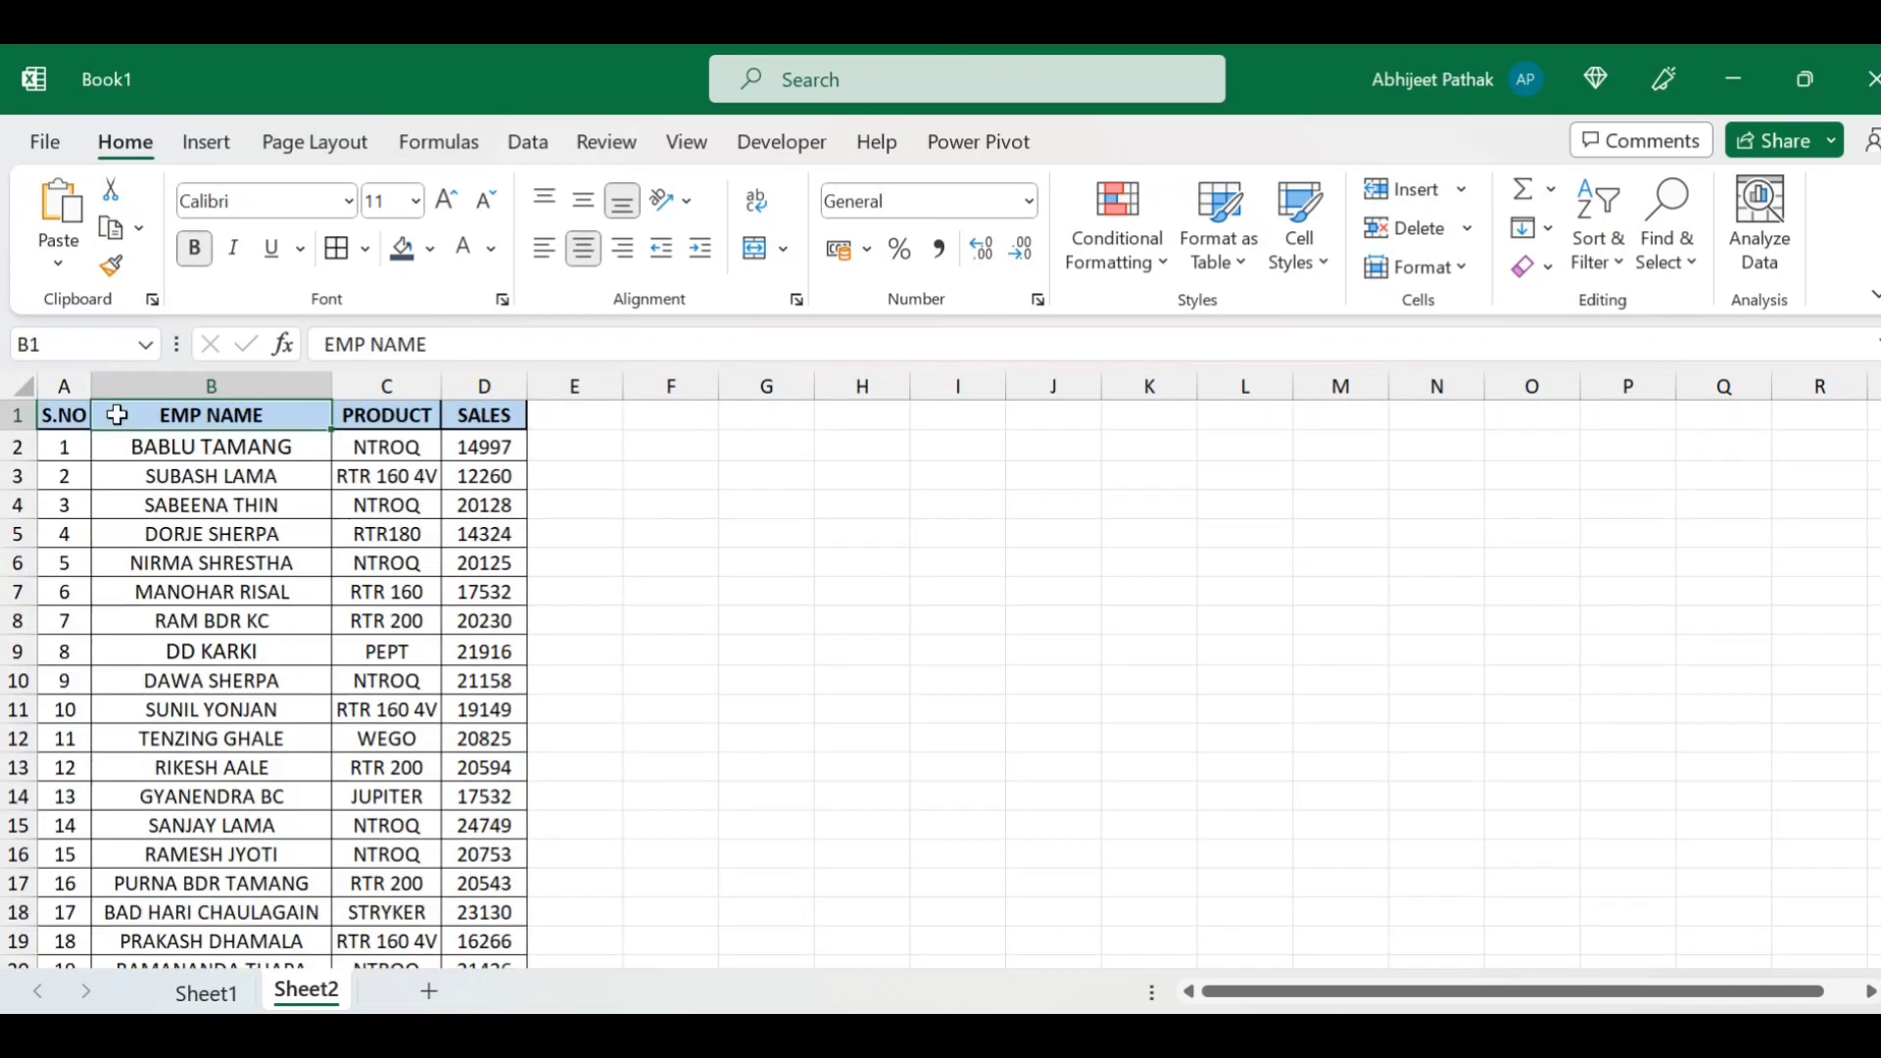
pyautogui.click(282, 503)
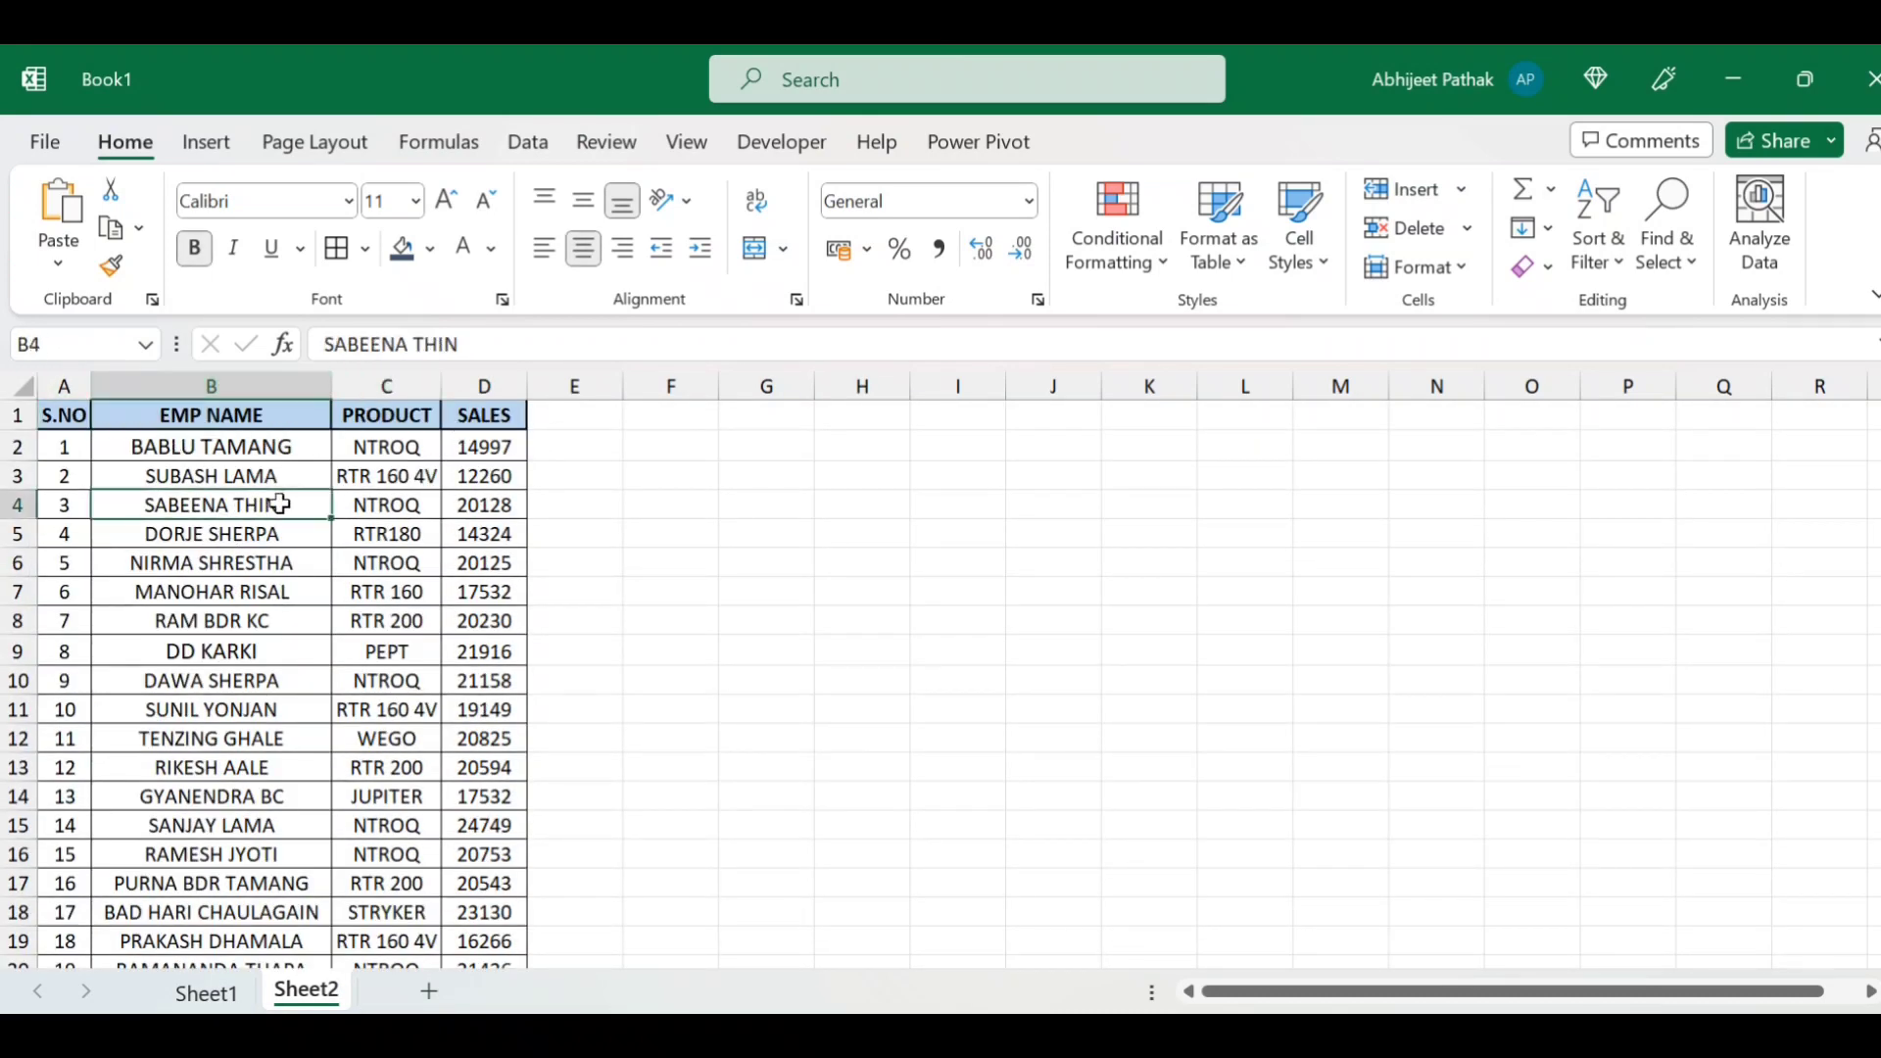
# - Compare the last employee rows of Sheet1 and Sheet2 to check the list lengths
pyautogui.click(221, 999)
pyautogui.click(225, 472)
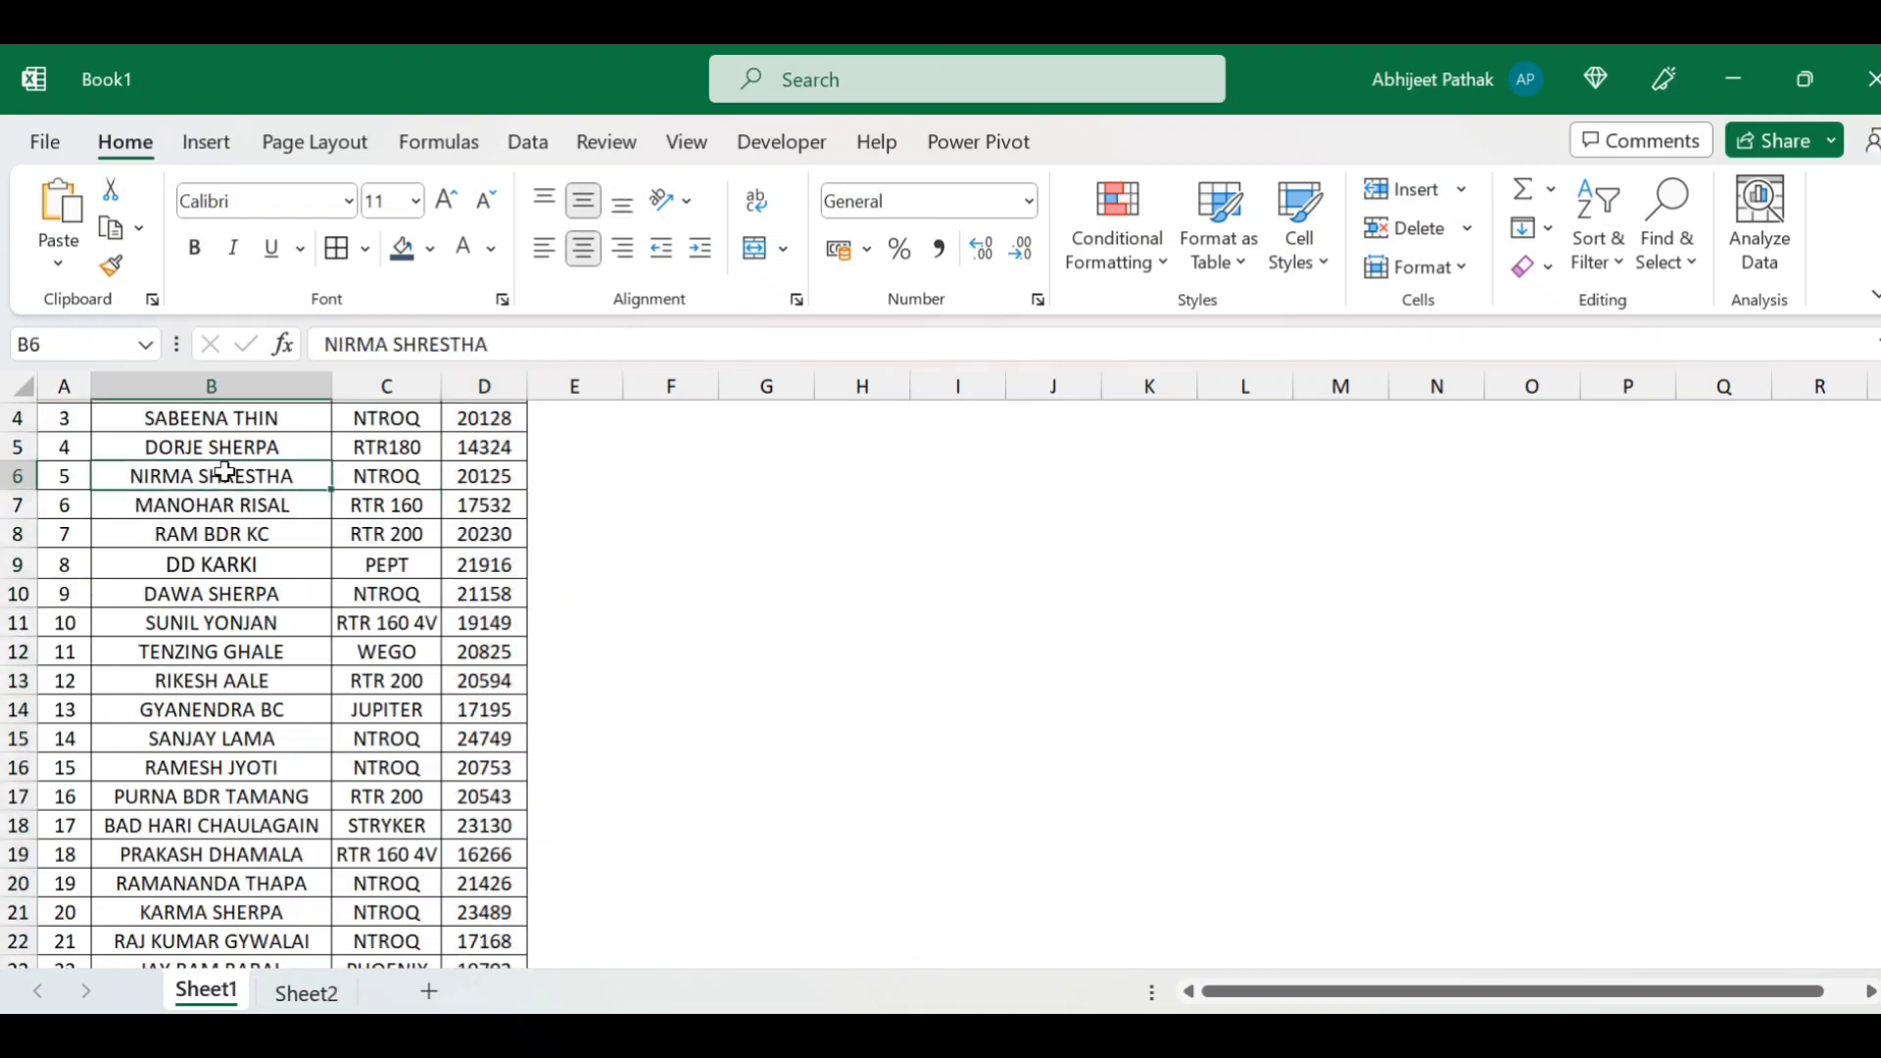
pyautogui.hotkey('ctrl', 'Down')
pyautogui.scroll(-1, 294, 686)
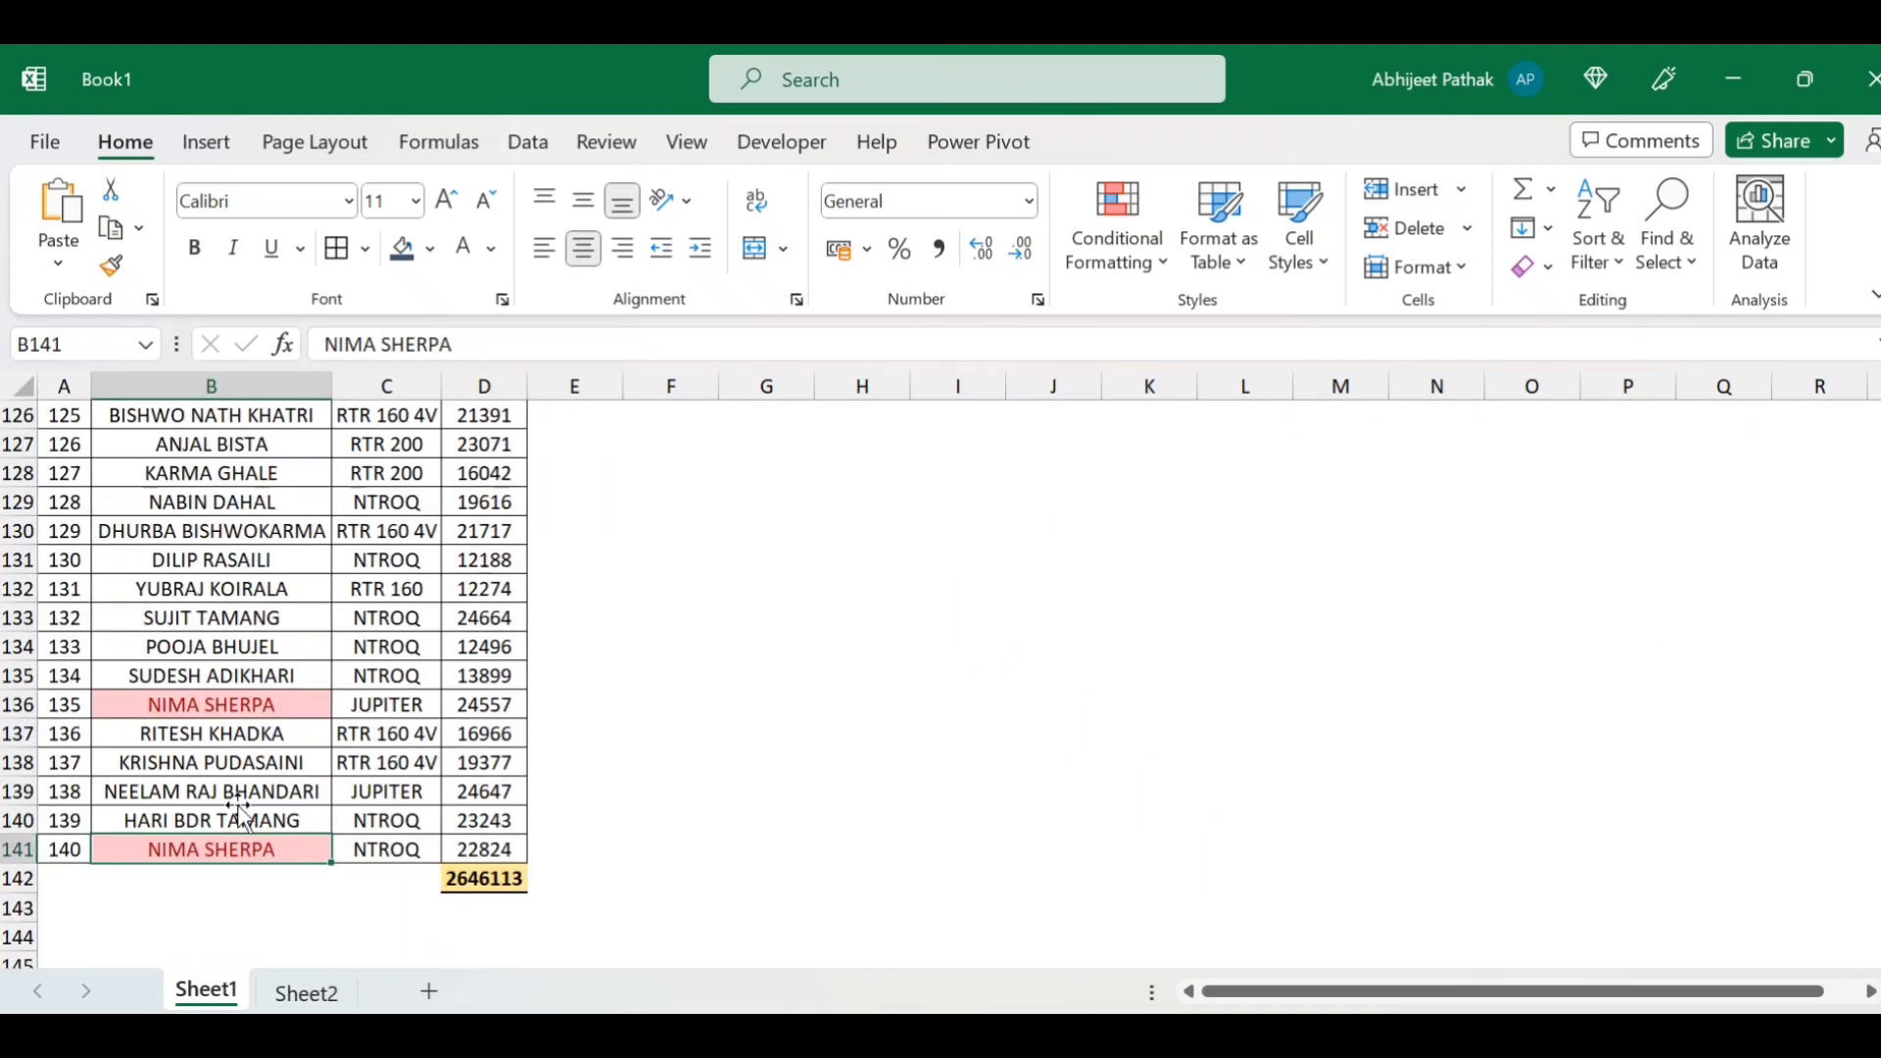
pyautogui.scroll(-1, 356, 857)
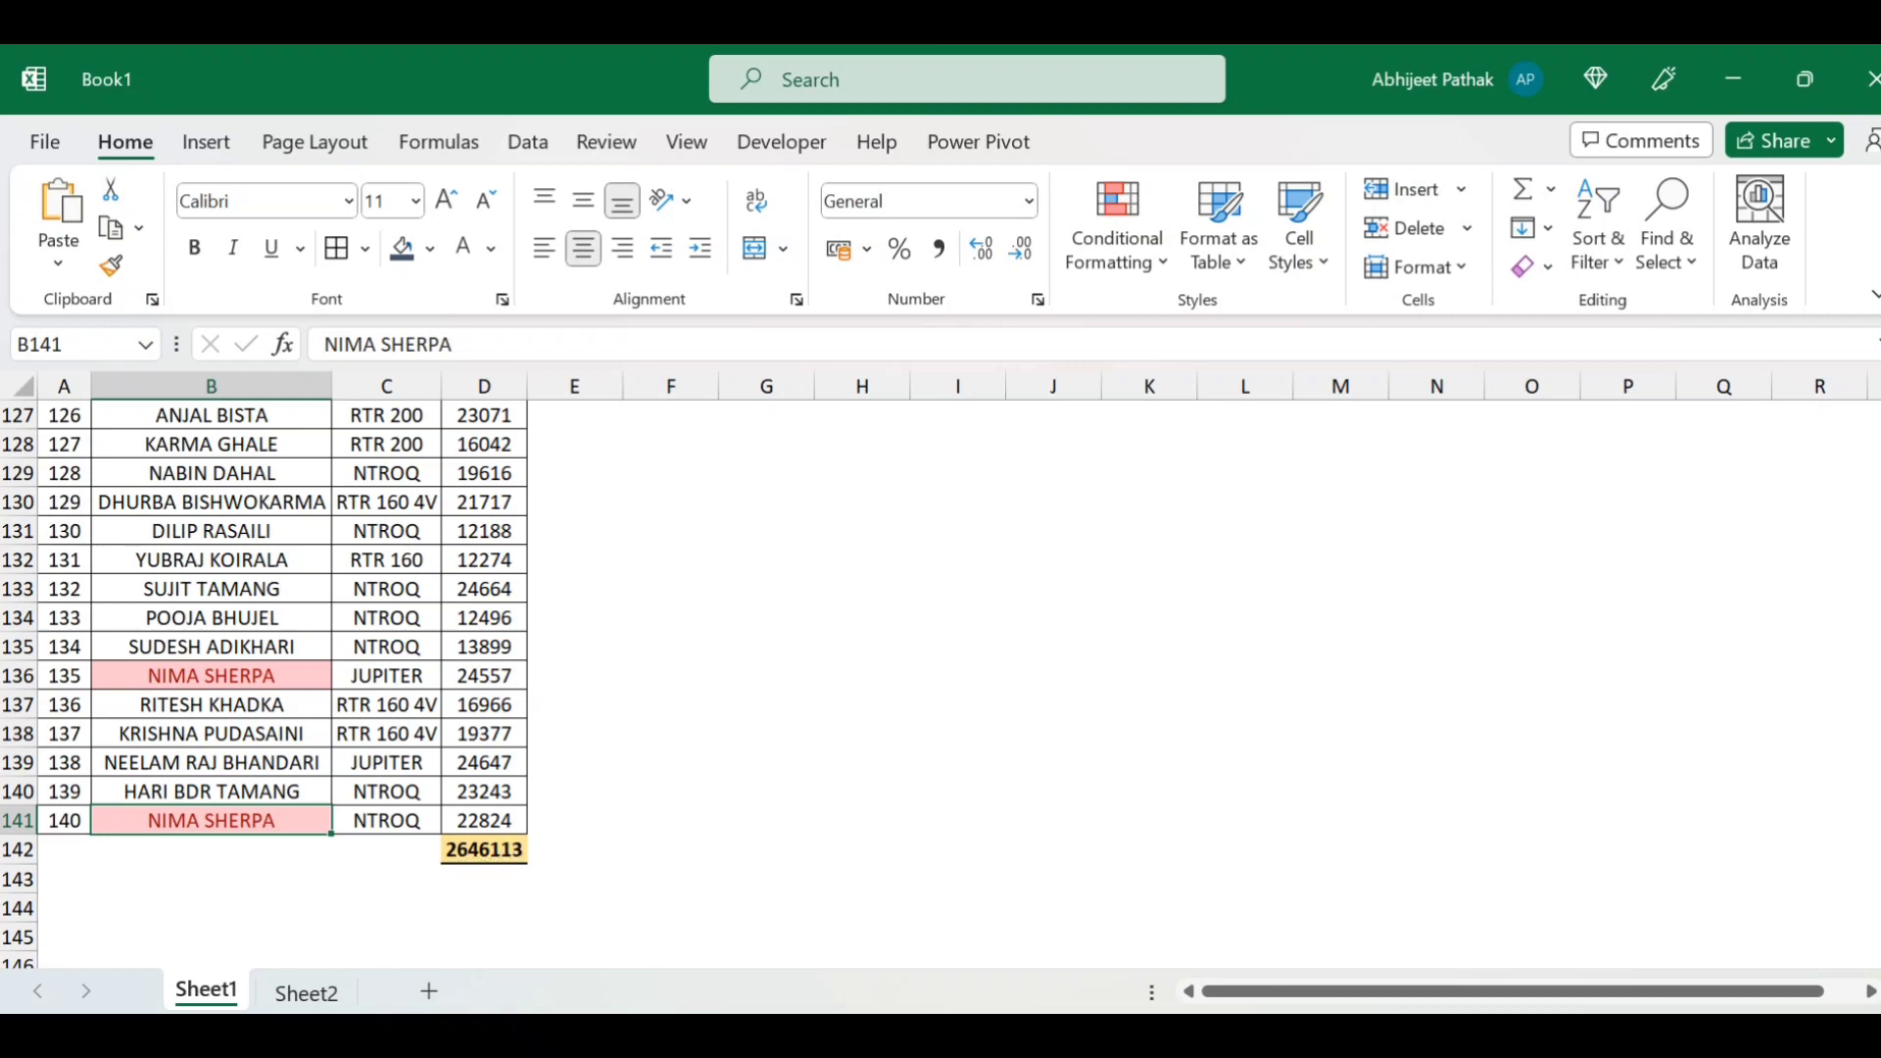
pyautogui.scroll(1, 1518, 1002)
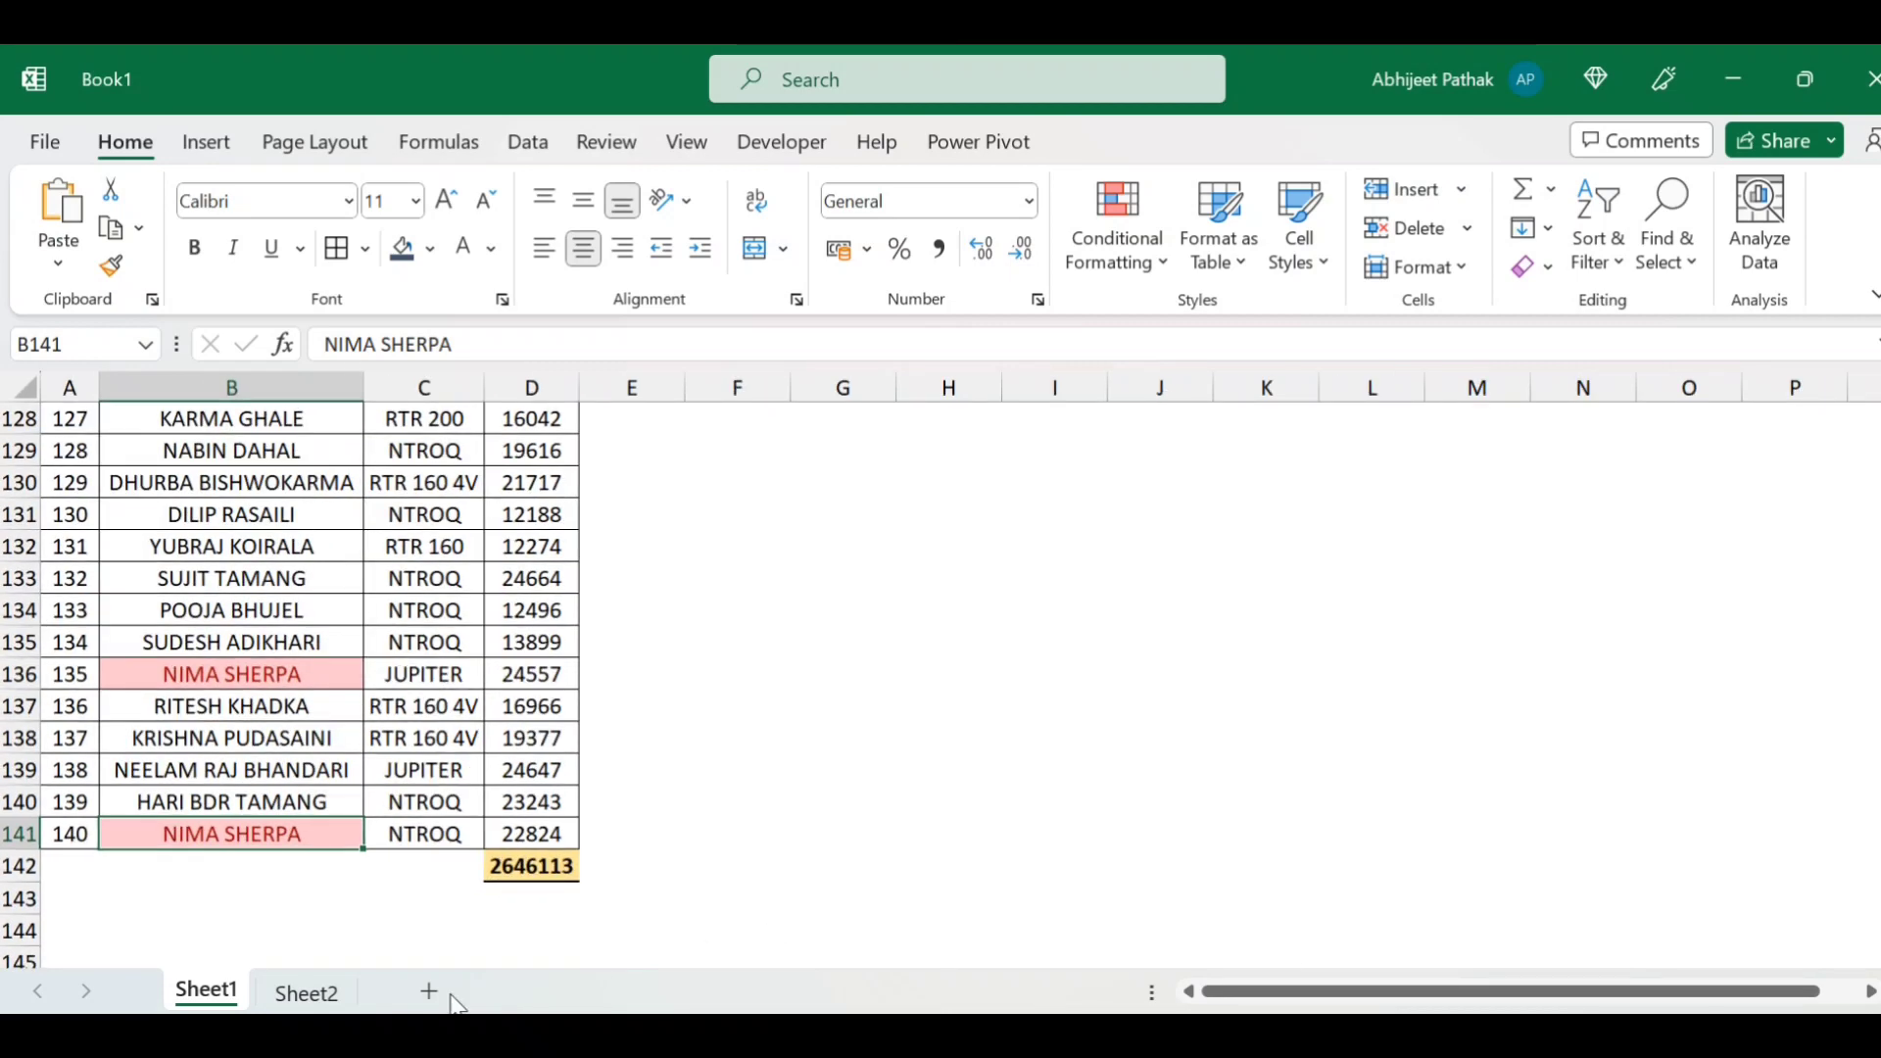
pyautogui.click(319, 995)
pyautogui.scroll(1, 937, 672)
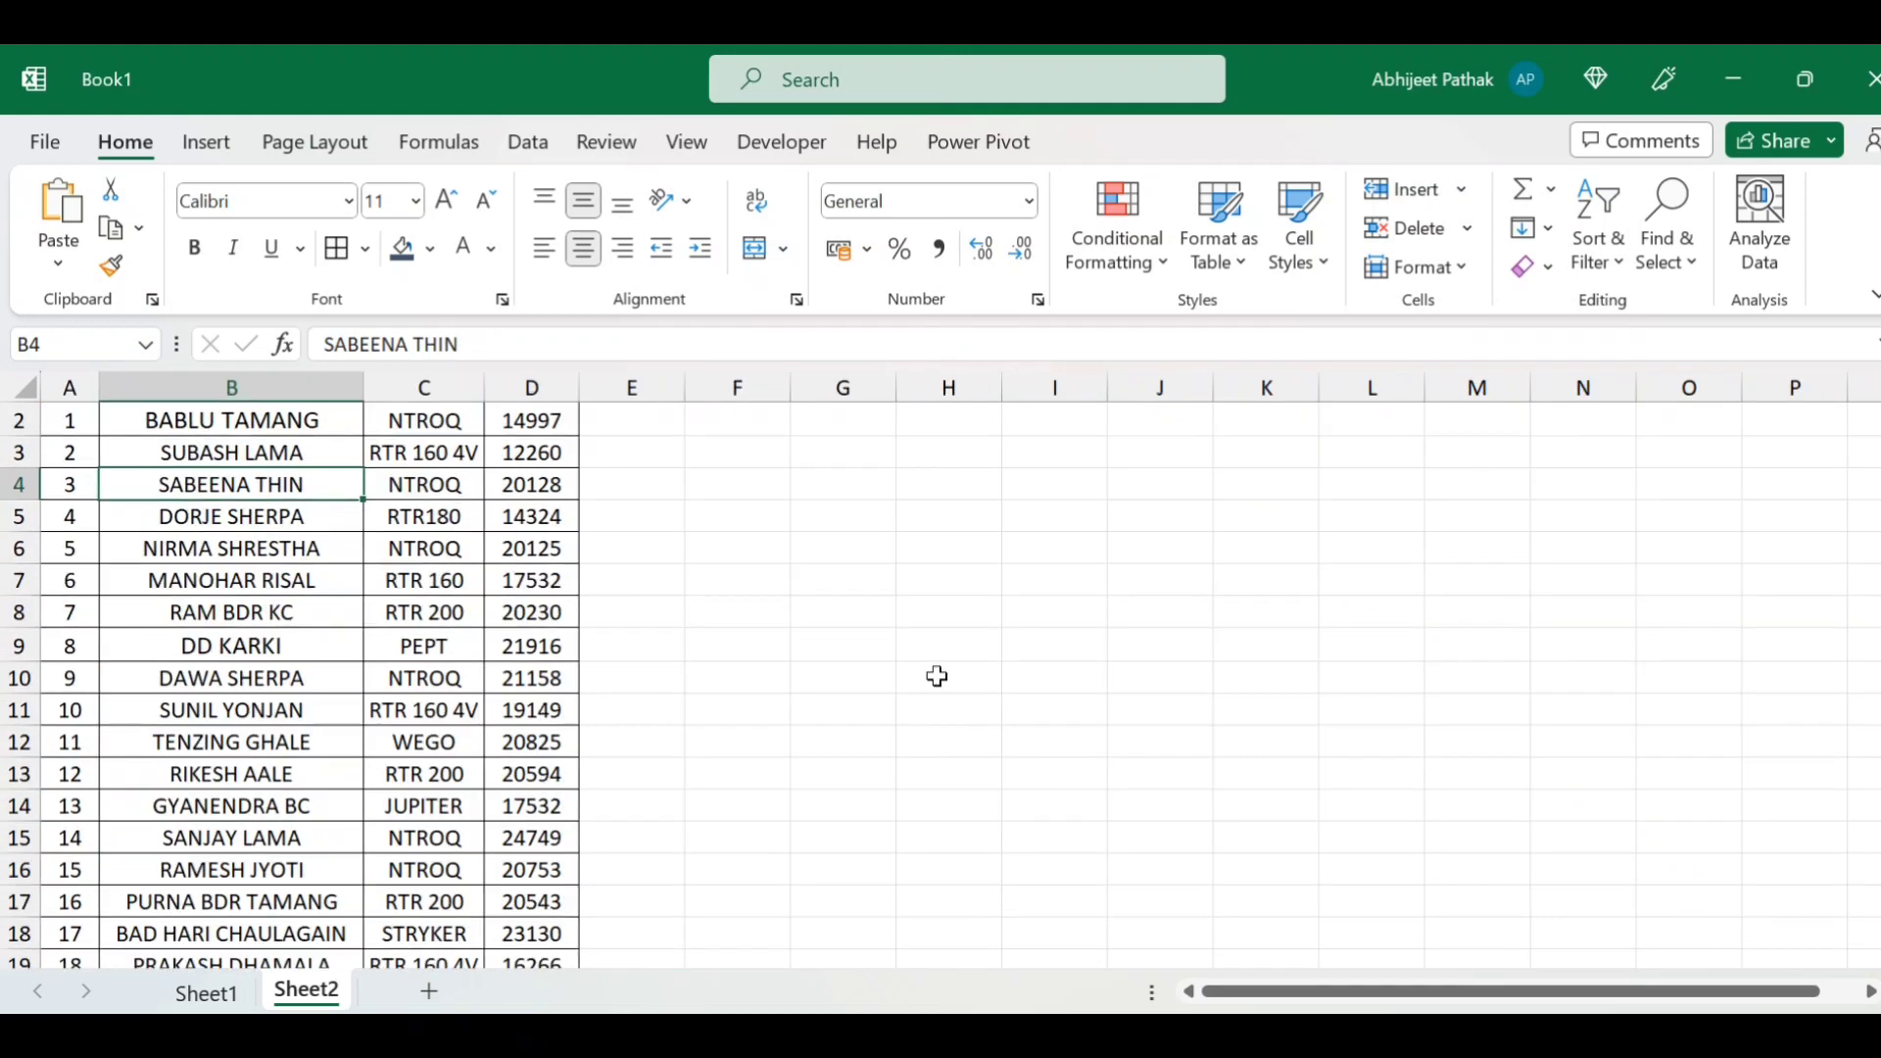
pyautogui.scroll(-1, 378, 558)
pyautogui.scroll(-6, 378, 558)
pyautogui.scroll(-3, 363, 614)
pyautogui.click(283, 666)
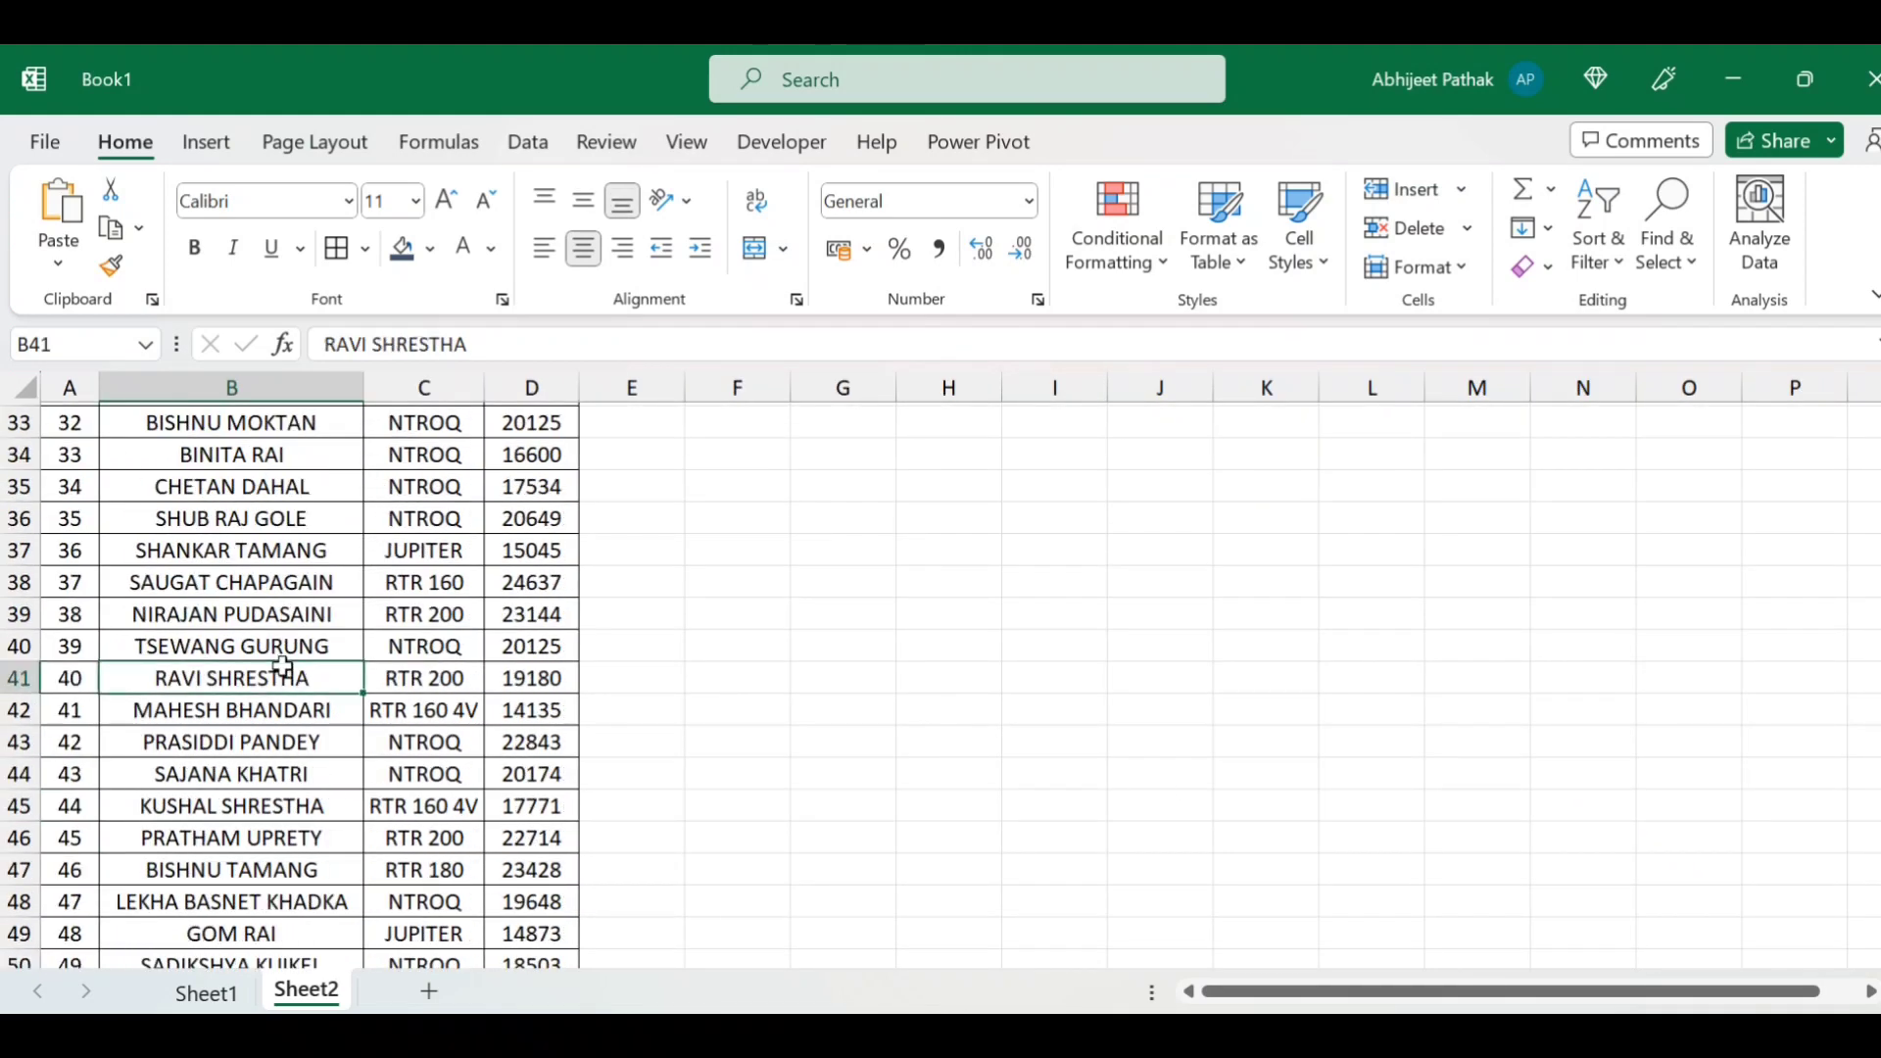
pyautogui.hotkey('ctrl', 'Down')
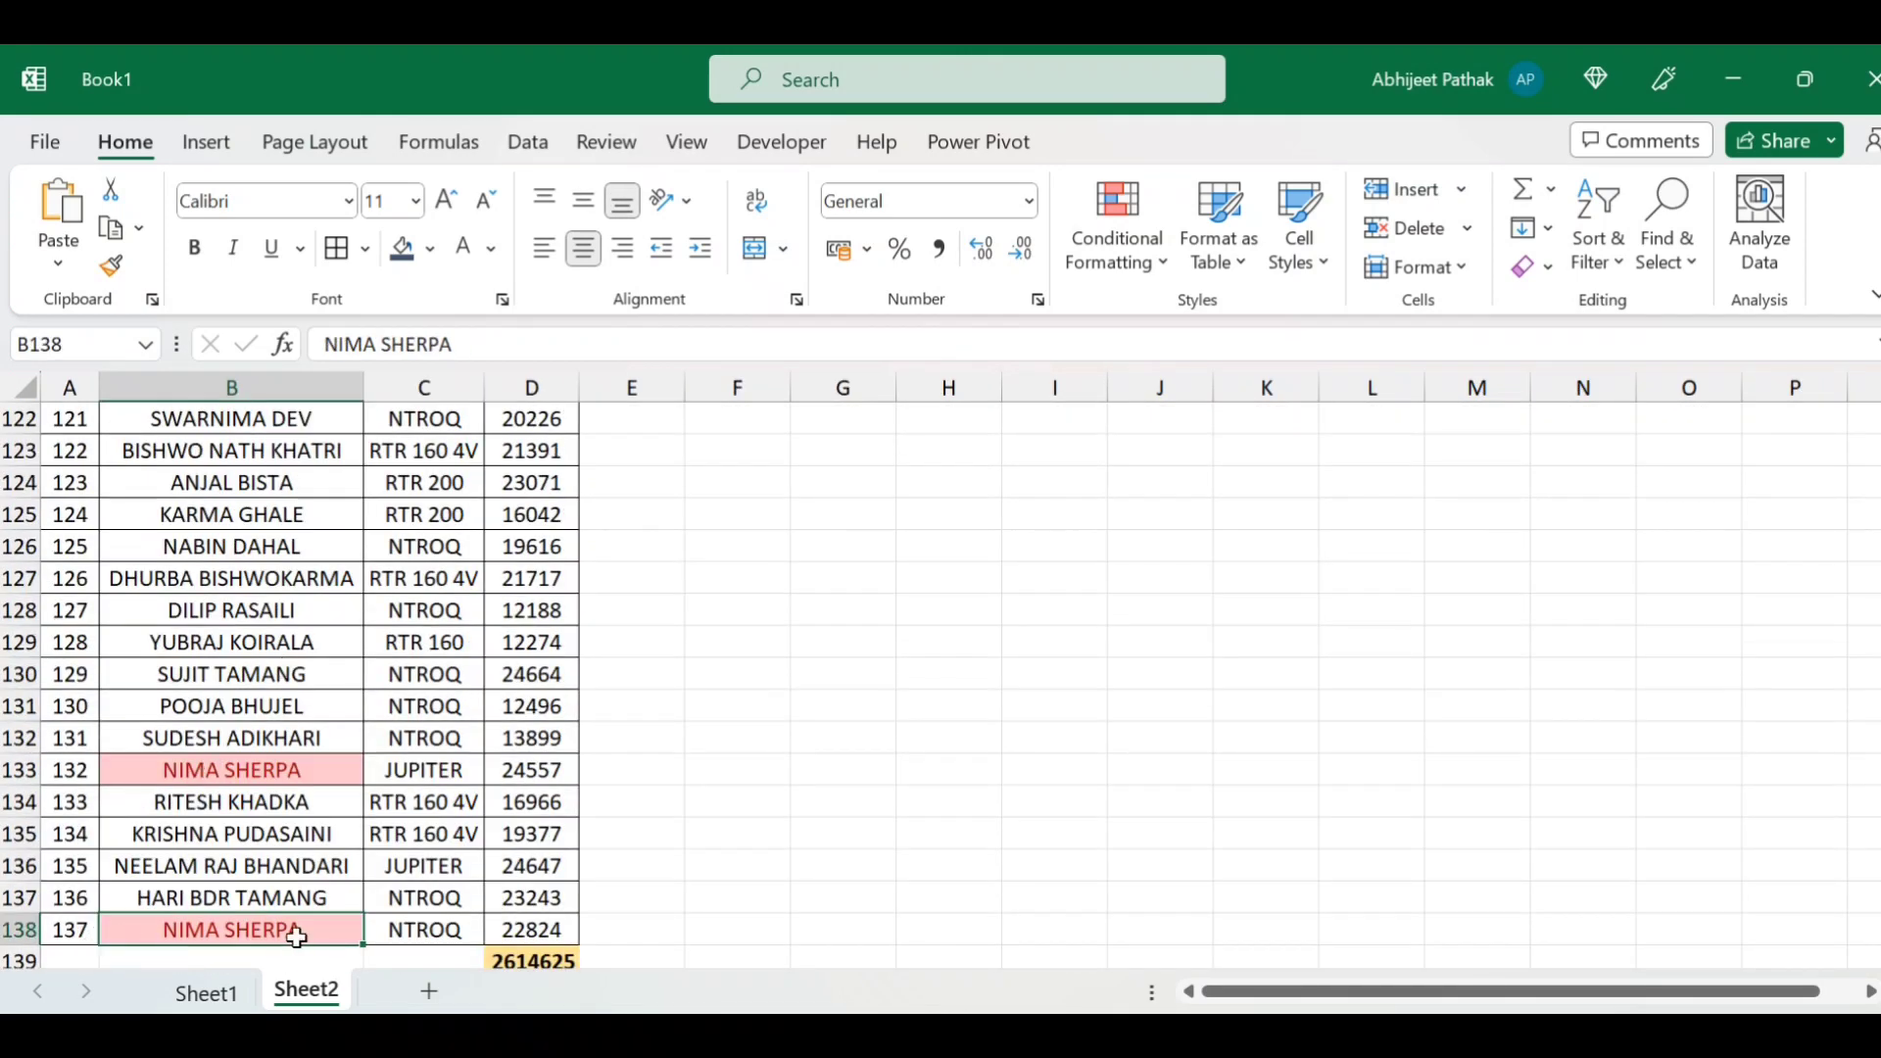
pyautogui.scroll(-1, 629, 913)
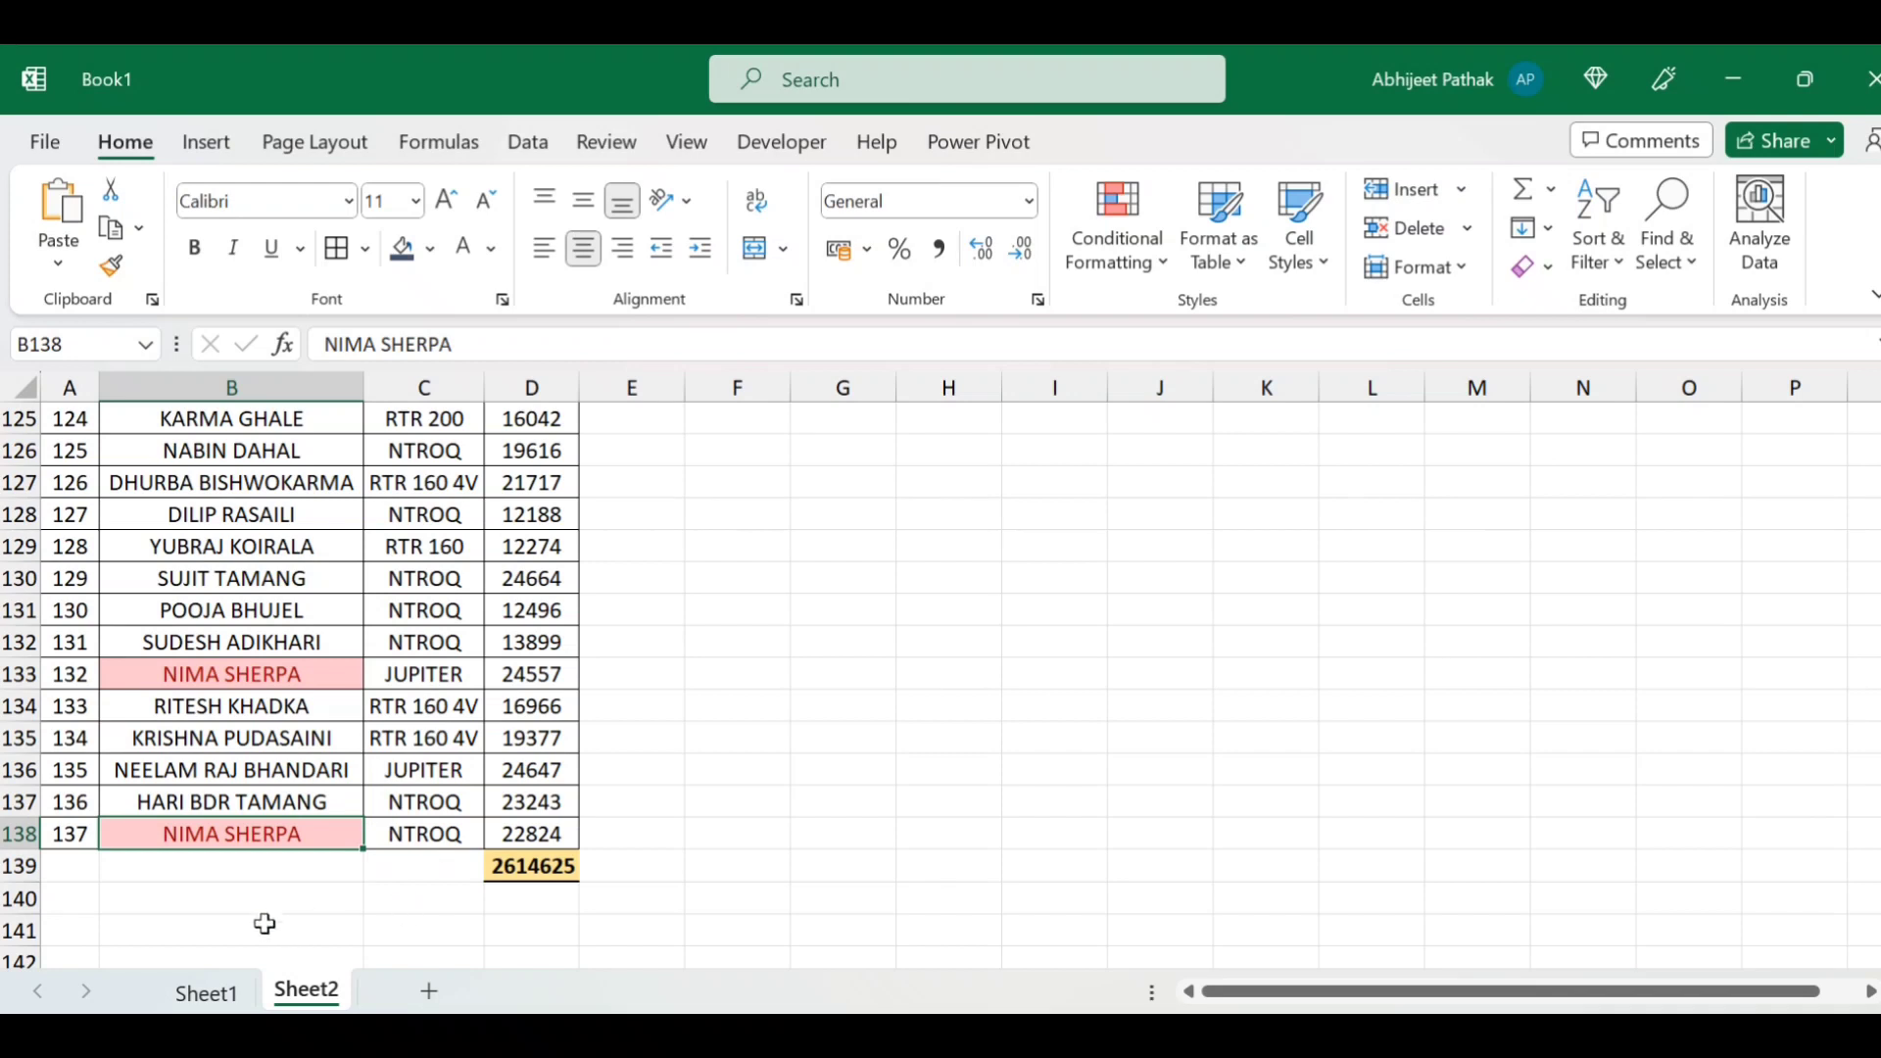
# - Flip between Sheet1 and Sheet2 to compare their sales totals
pyautogui.click(208, 993)
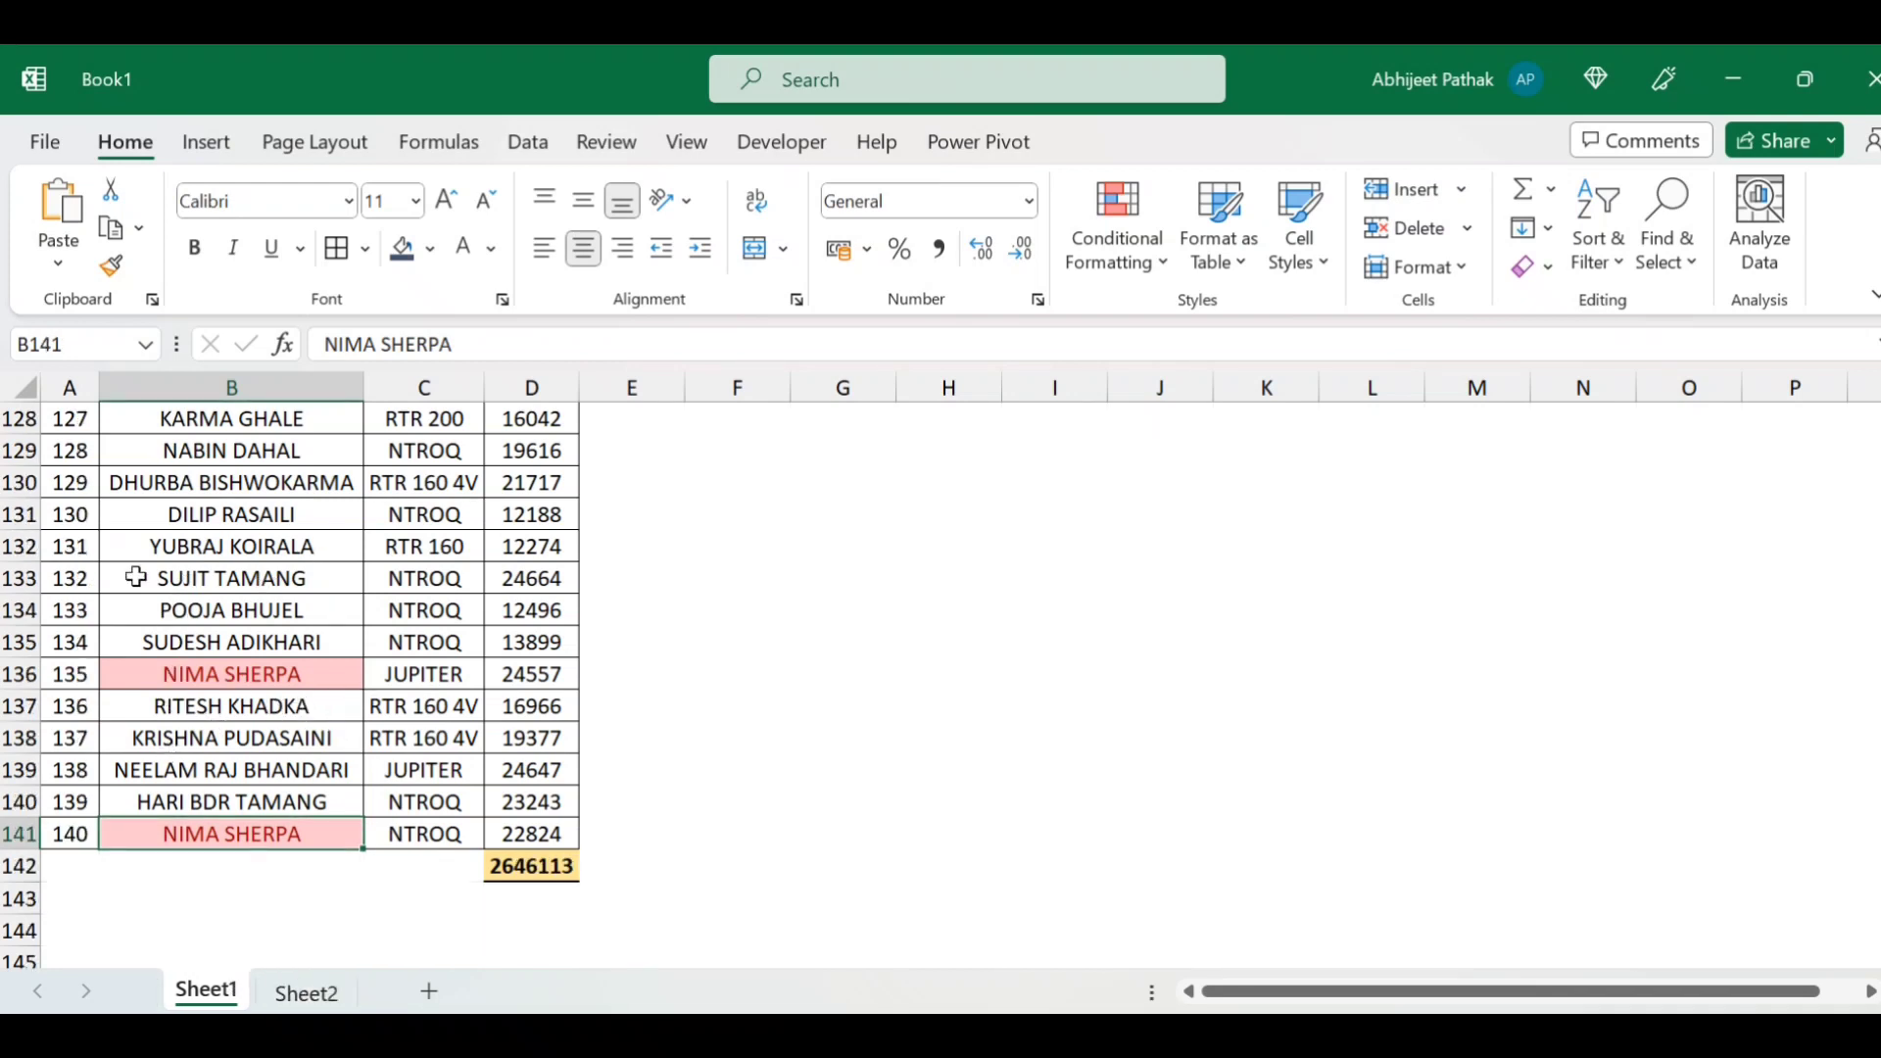
pyautogui.click(306, 992)
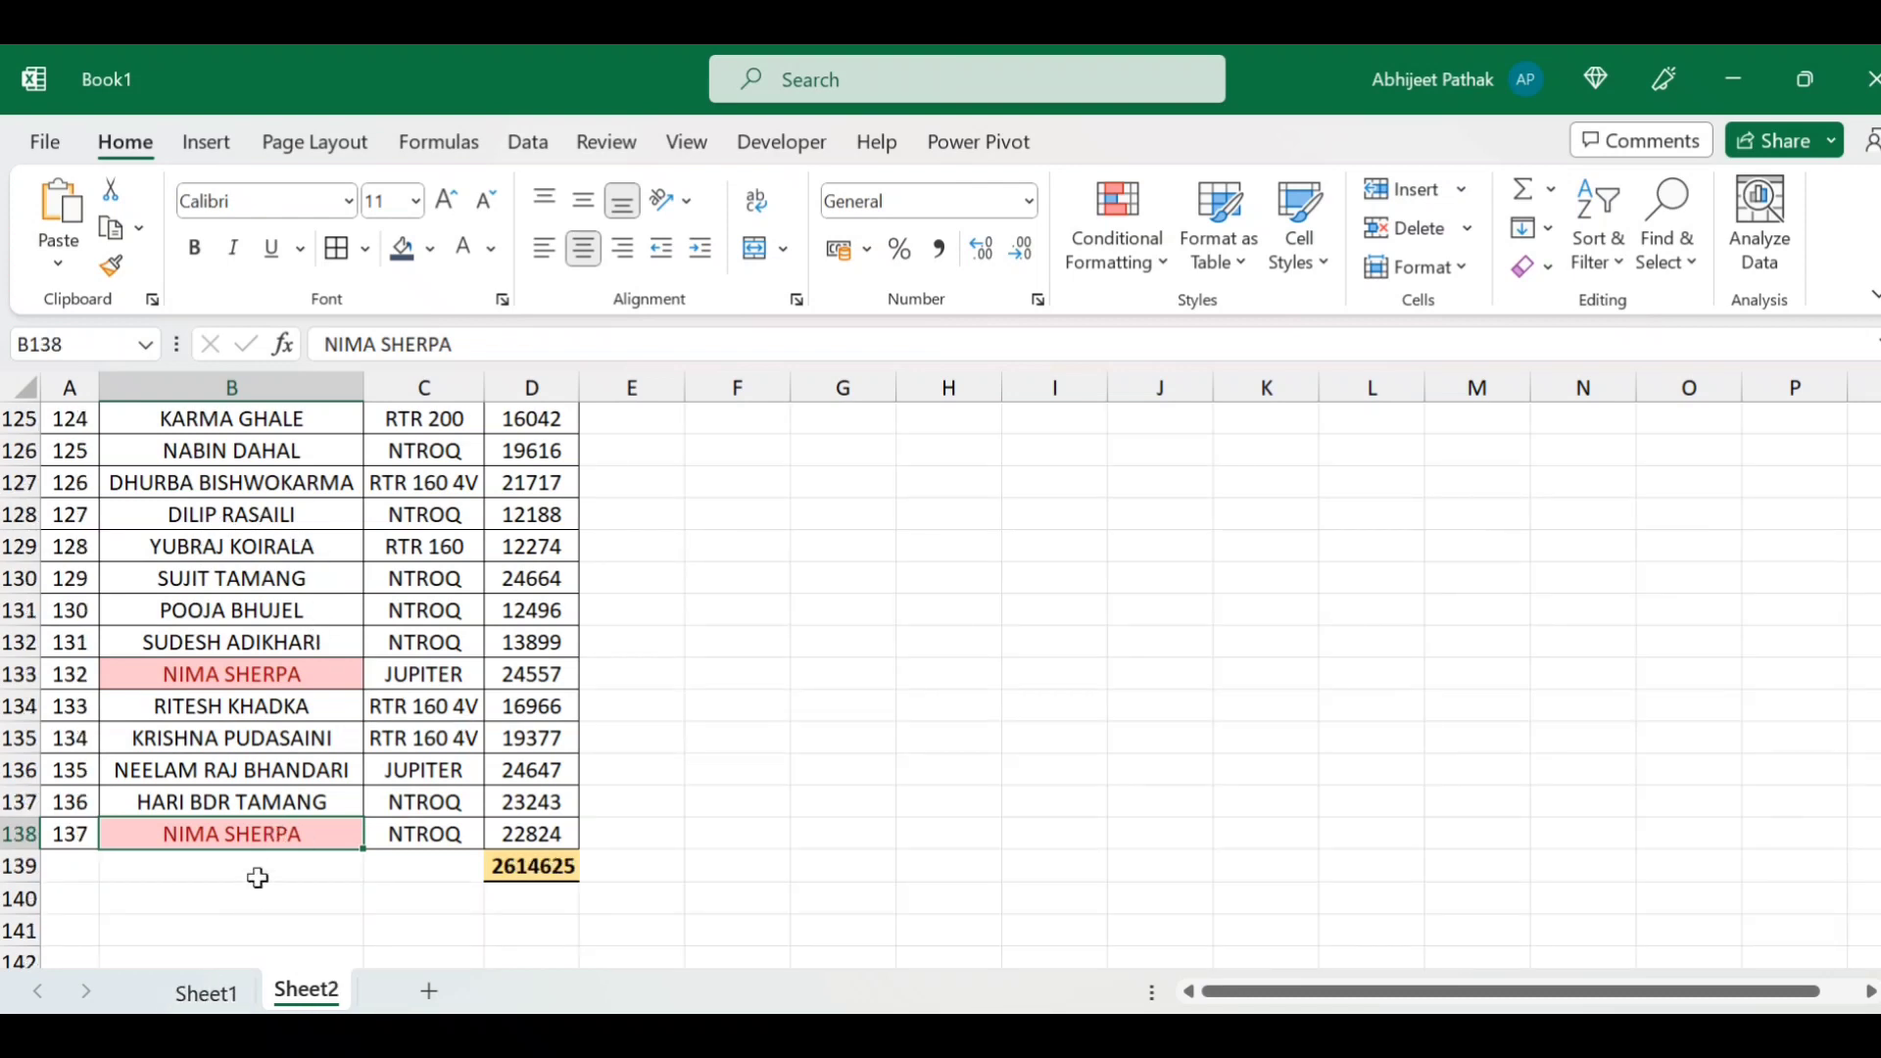
pyautogui.click(201, 992)
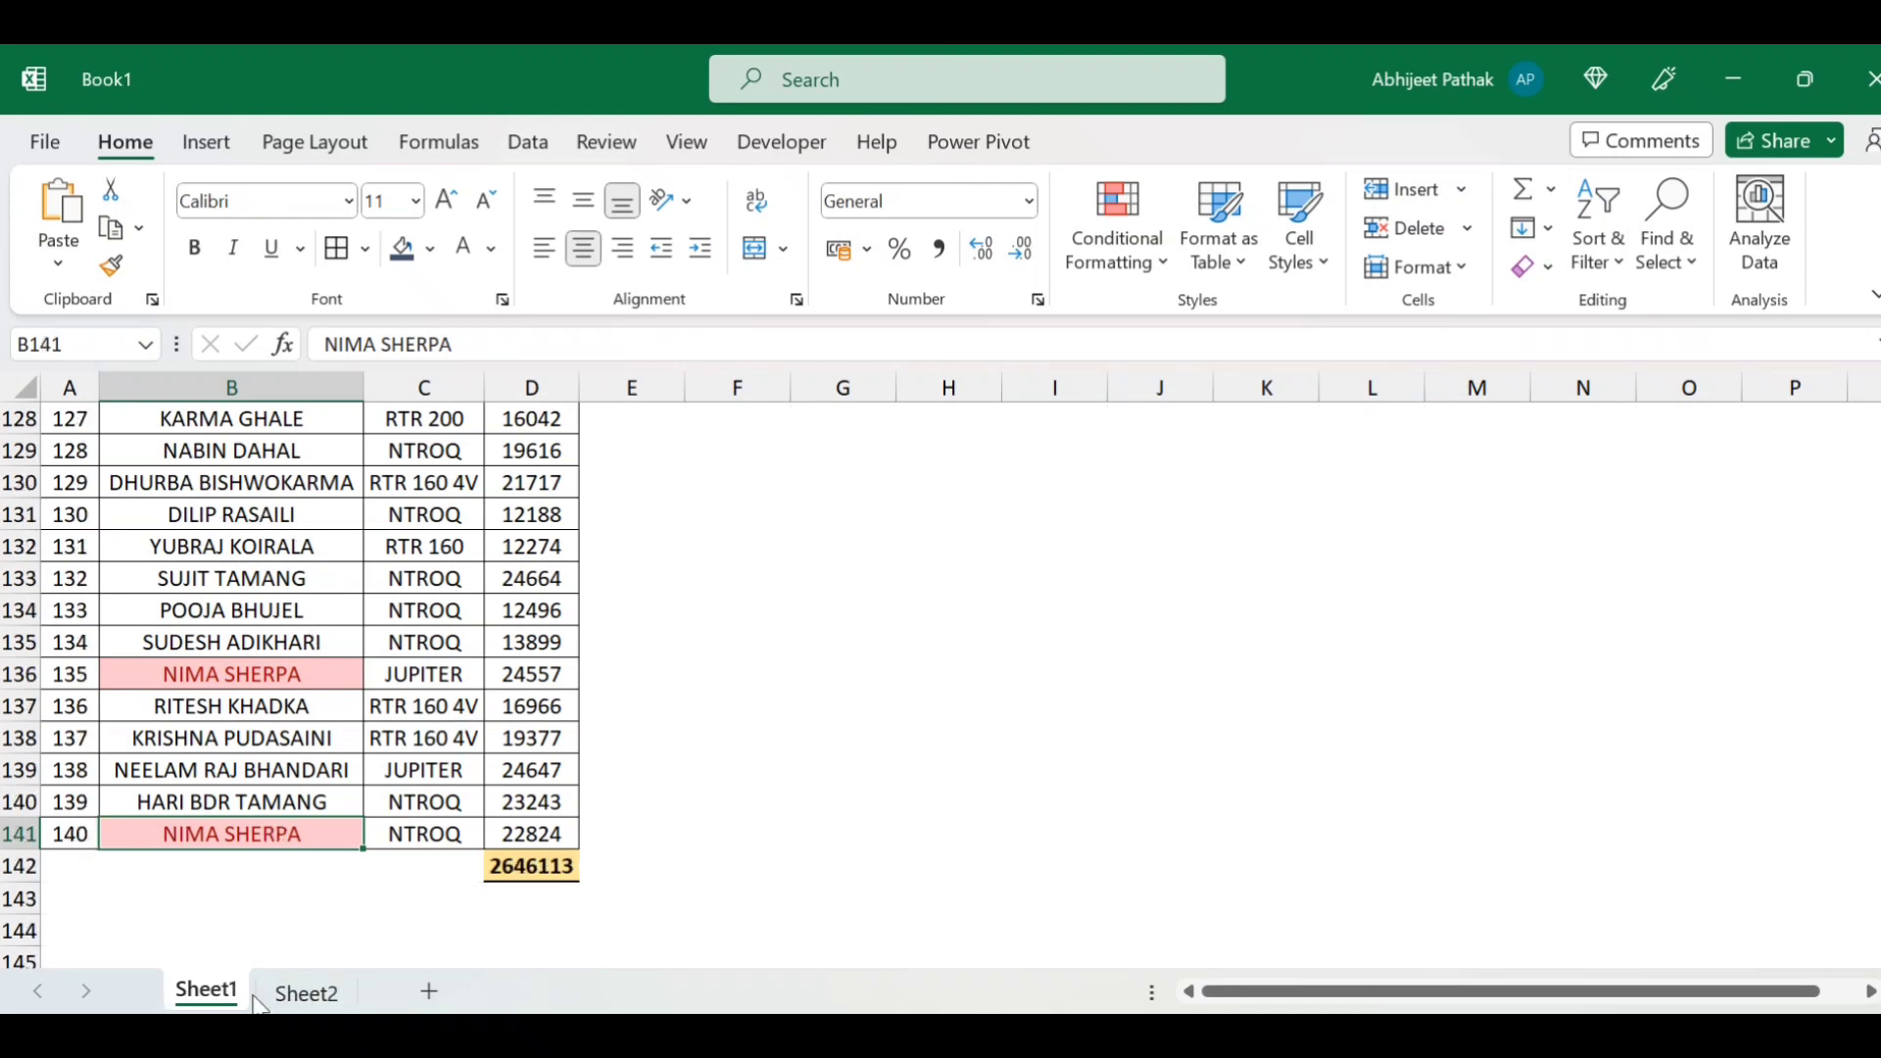
pyautogui.click(296, 996)
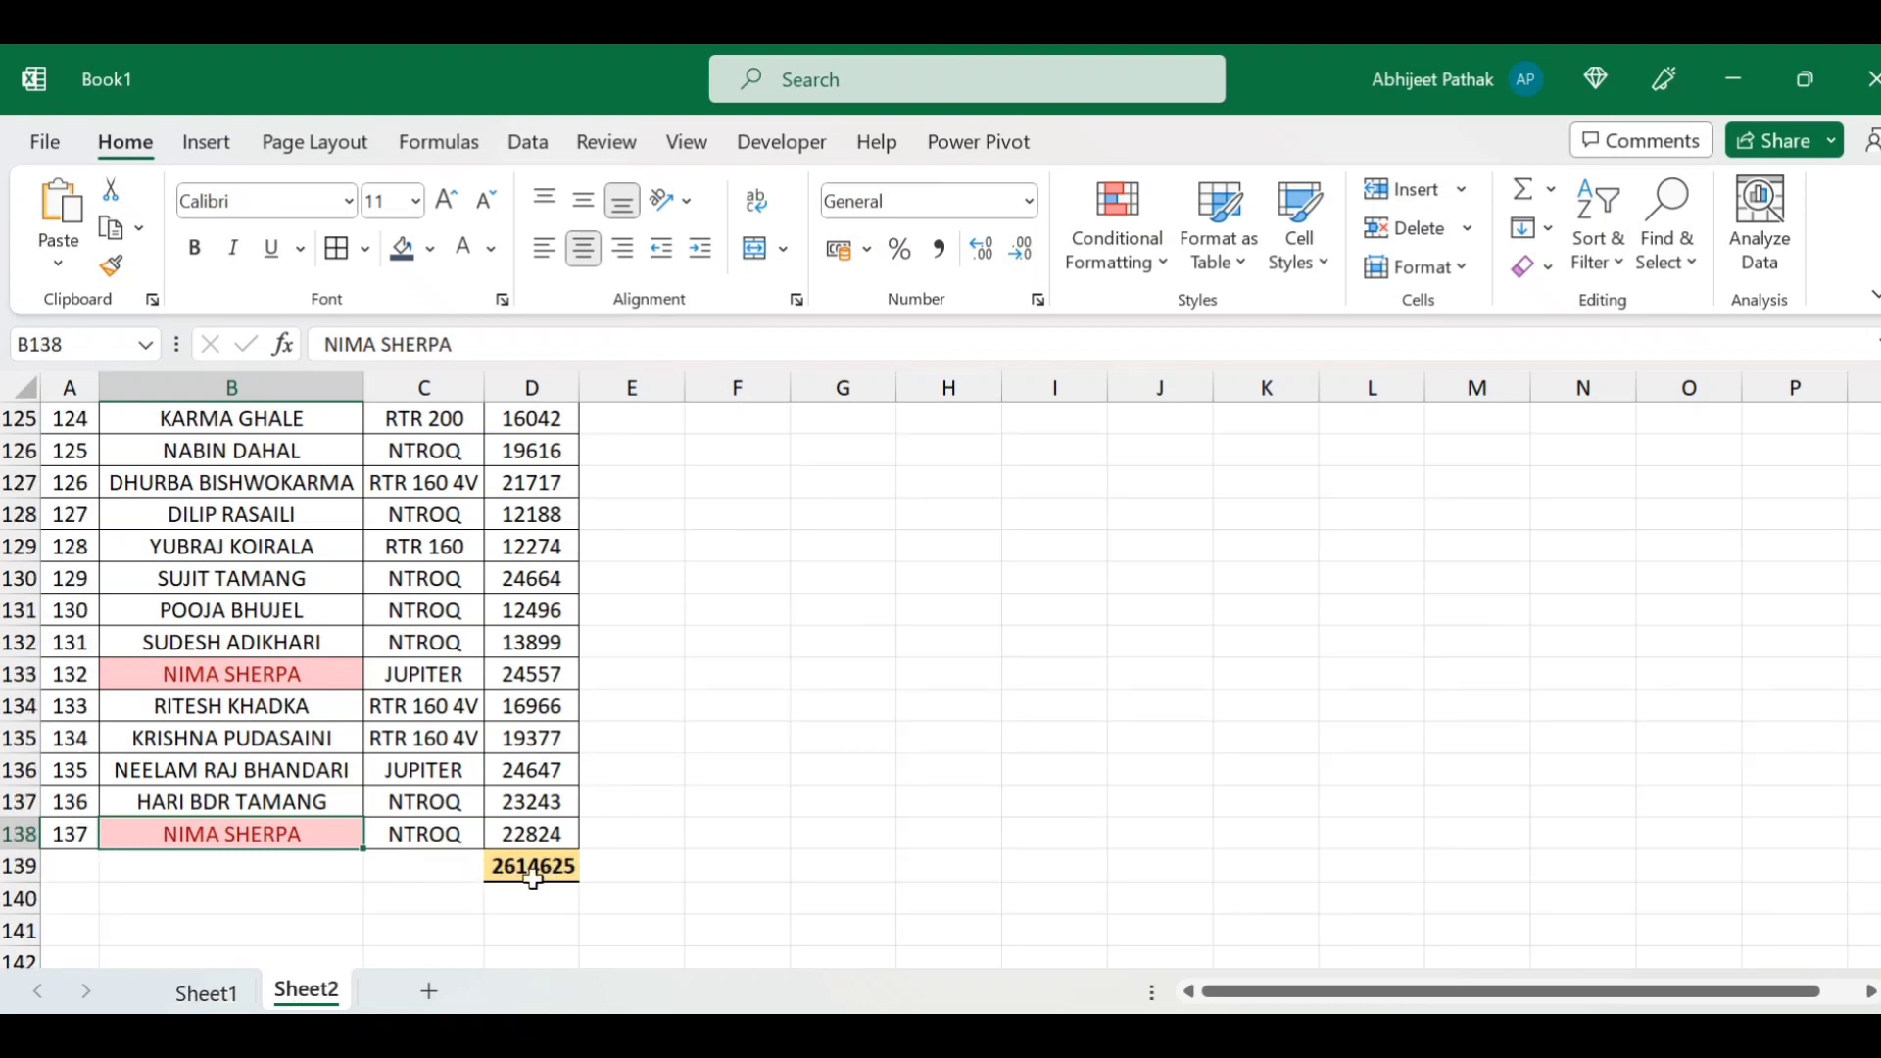
pyautogui.click(235, 995)
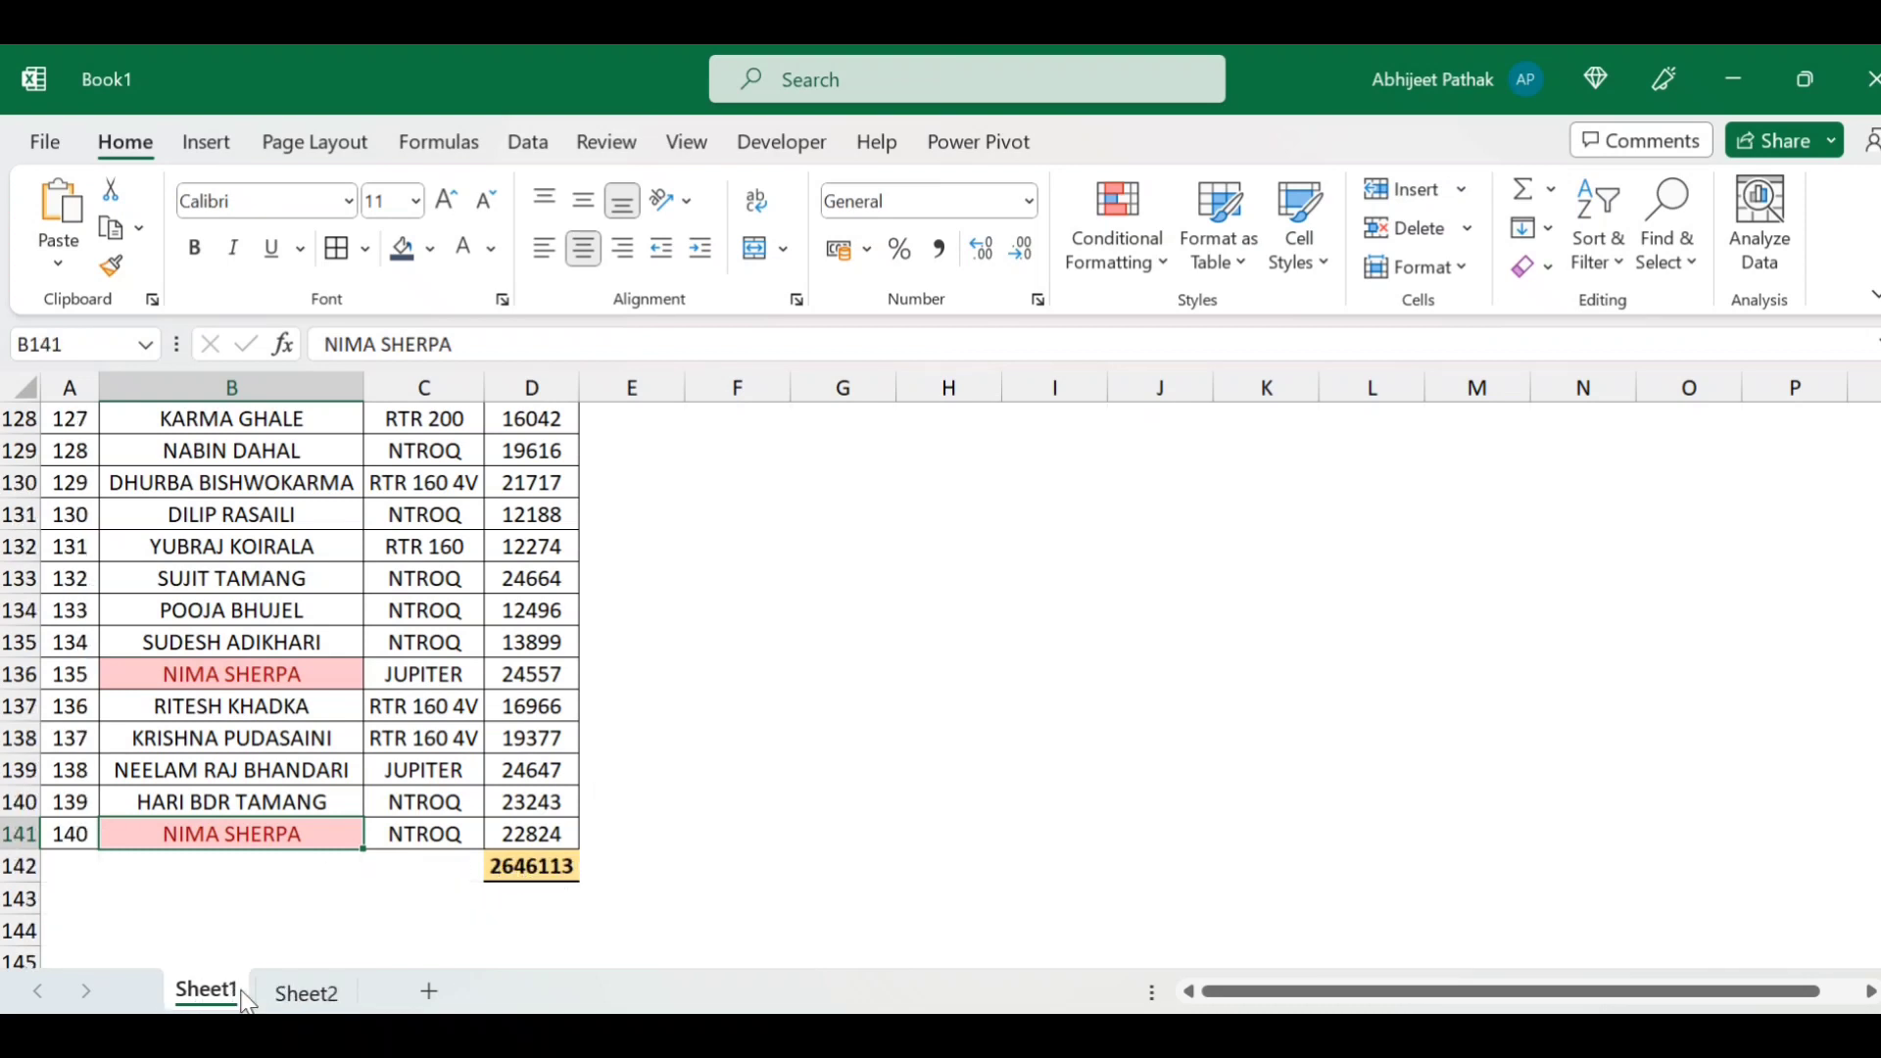
pyautogui.click(312, 607)
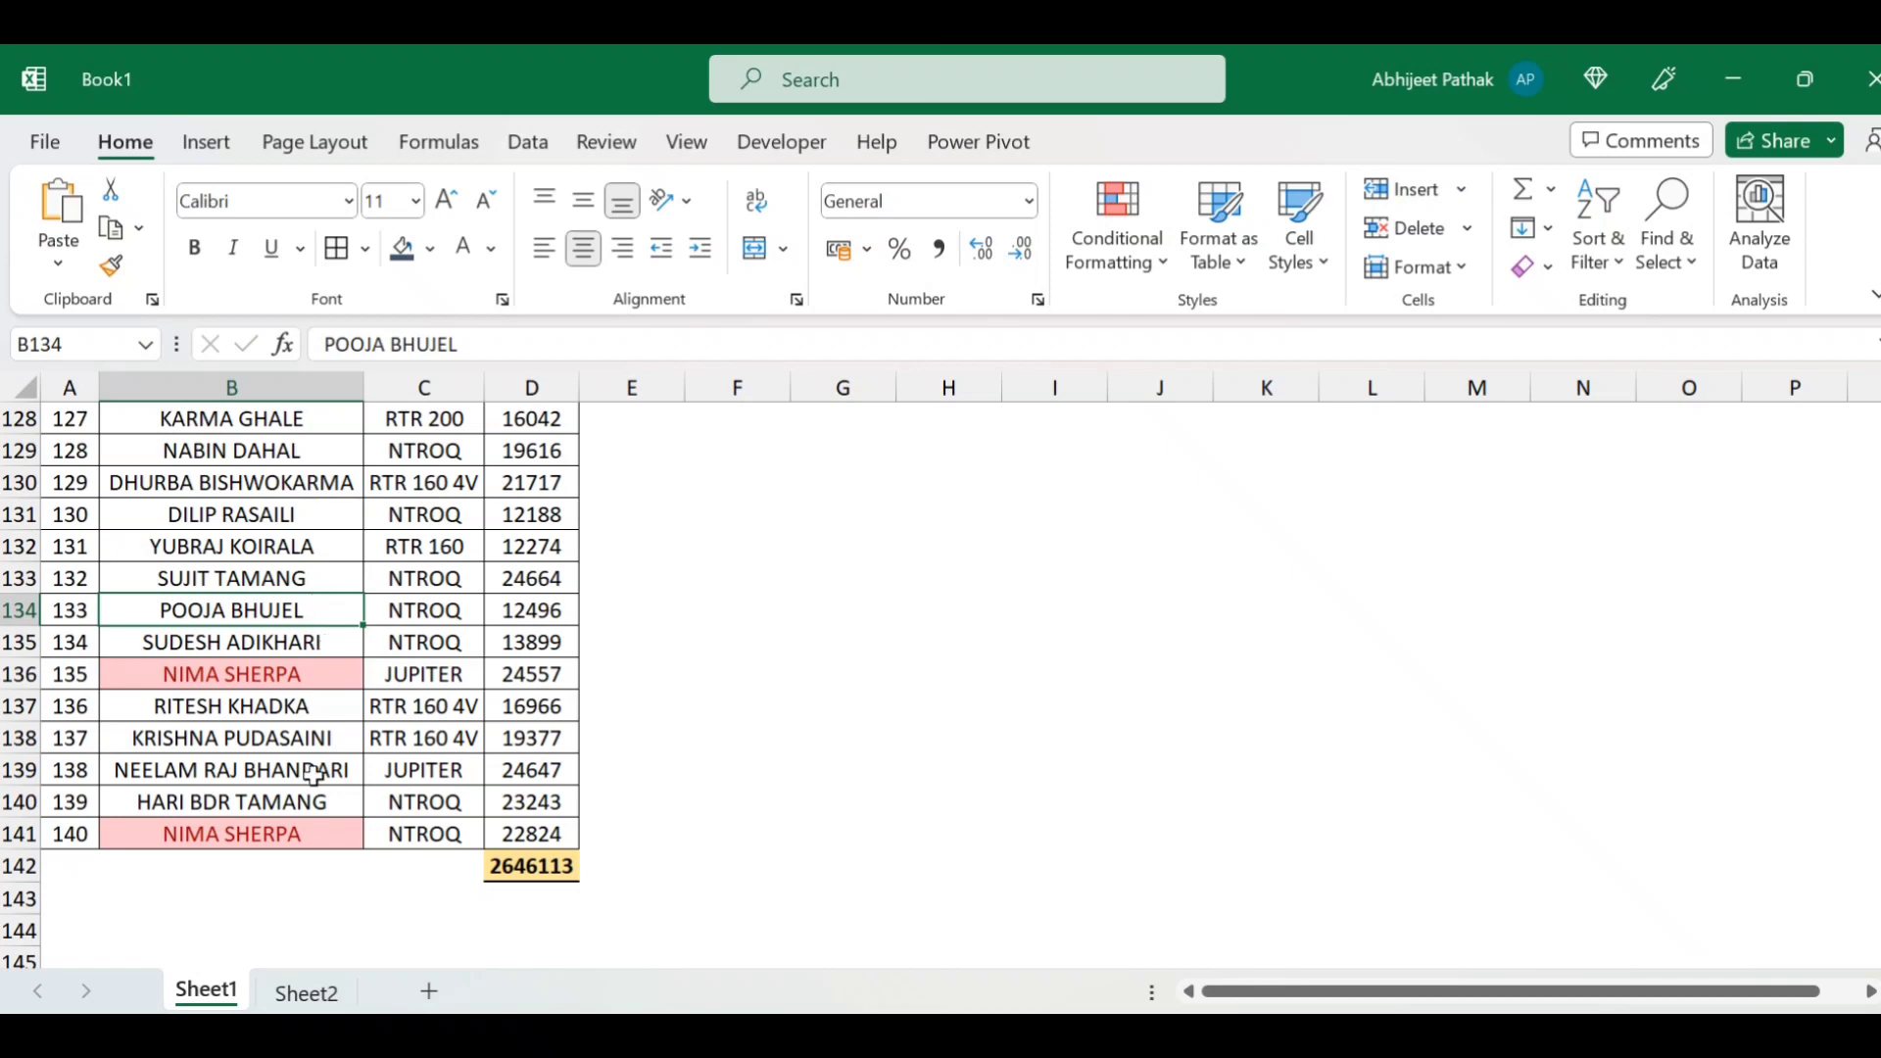
# - Insert a new sheet, Sheet14, and move Sheet2's tab before it
pyautogui.click(429, 992)
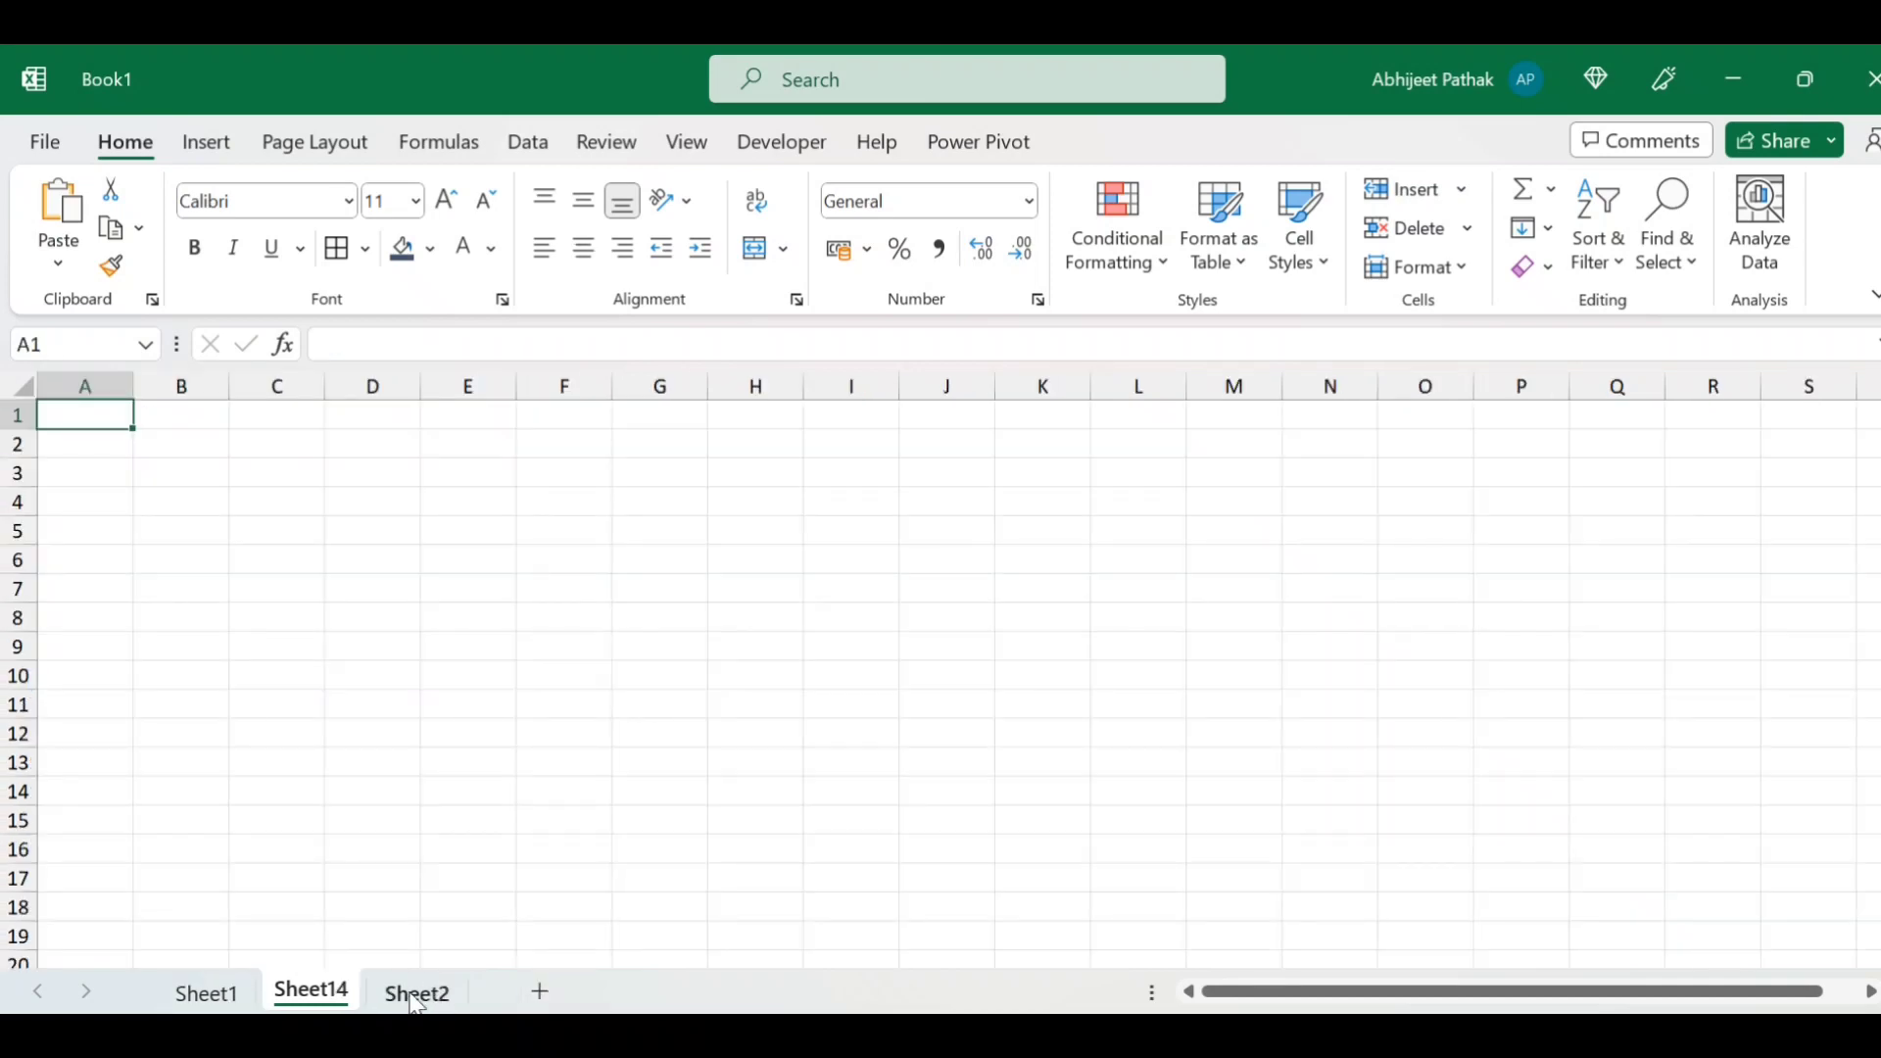
pyautogui.moveTo(416, 992); pyautogui.dragTo(338, 995)
pyautogui.click(431, 994)
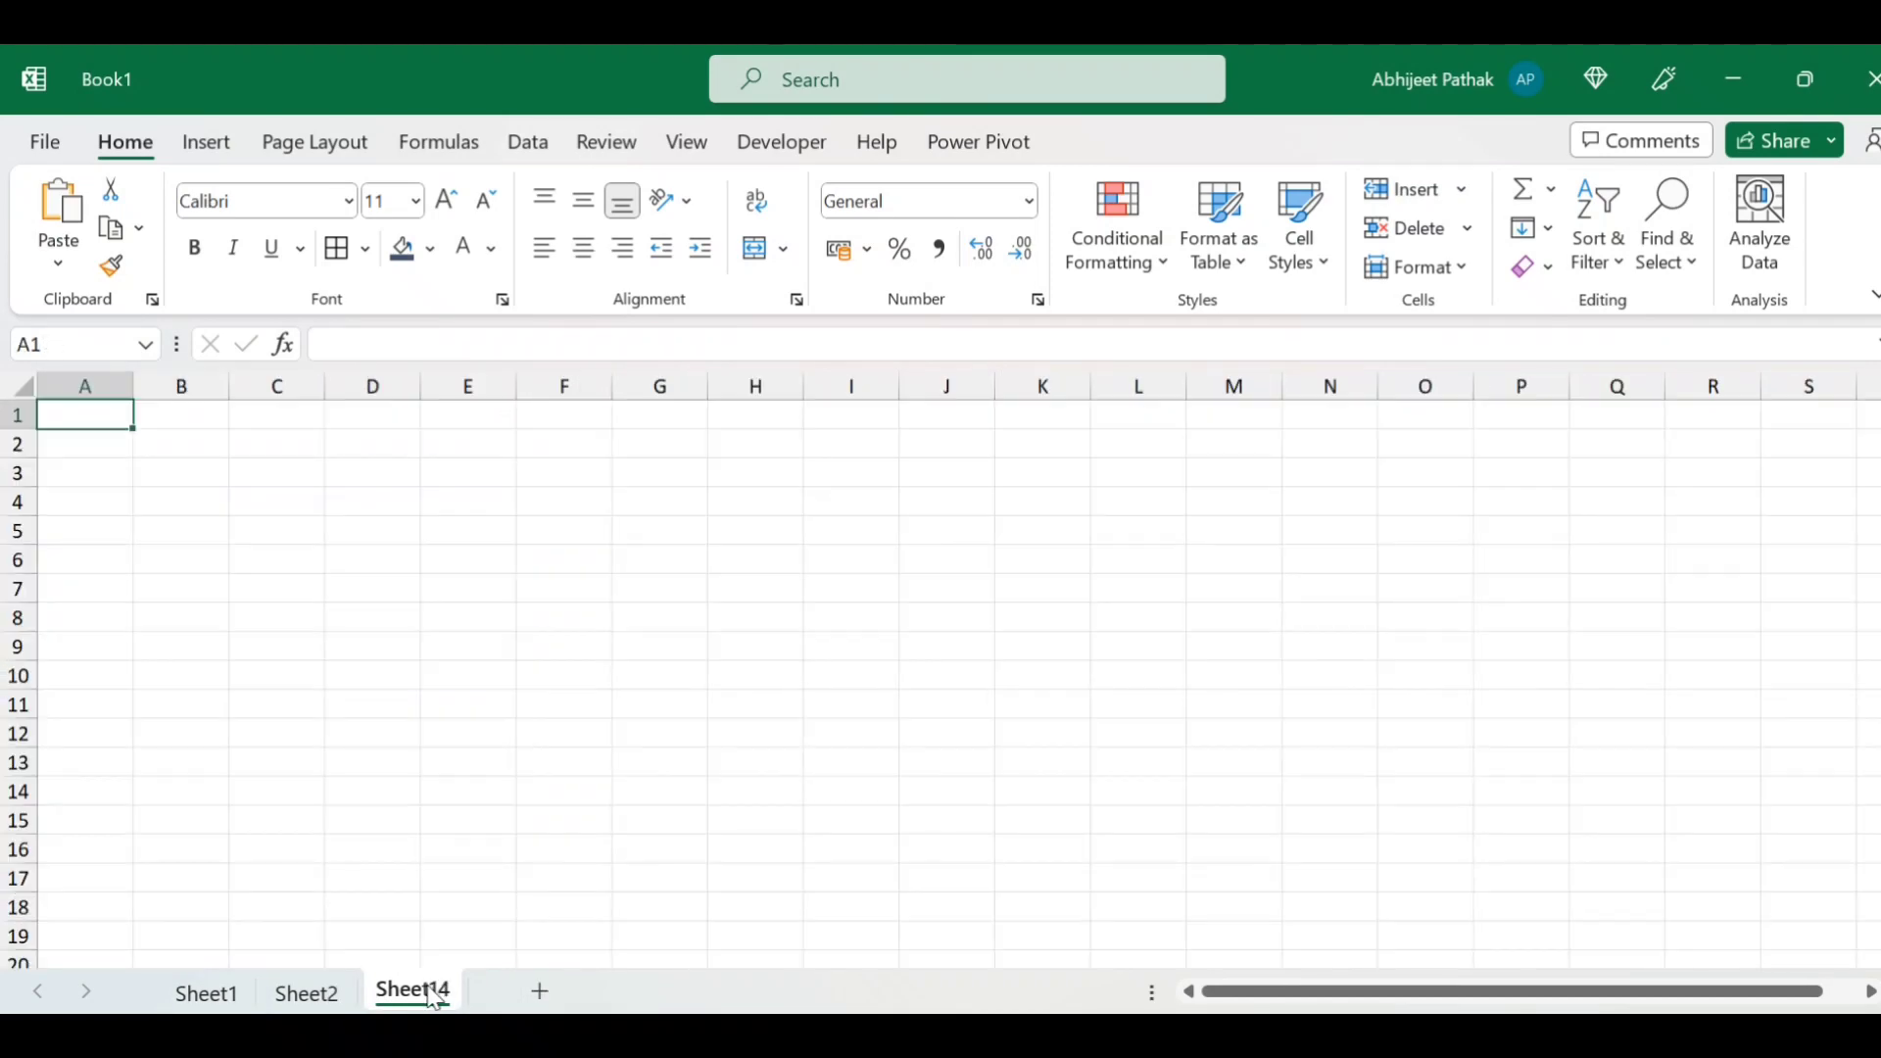
# - Copy Sheet1's whole table A1:D141 and paste it at A1 of Sheet14
pyautogui.click(244, 994)
pyautogui.hotkey('ctrl', 'Up')
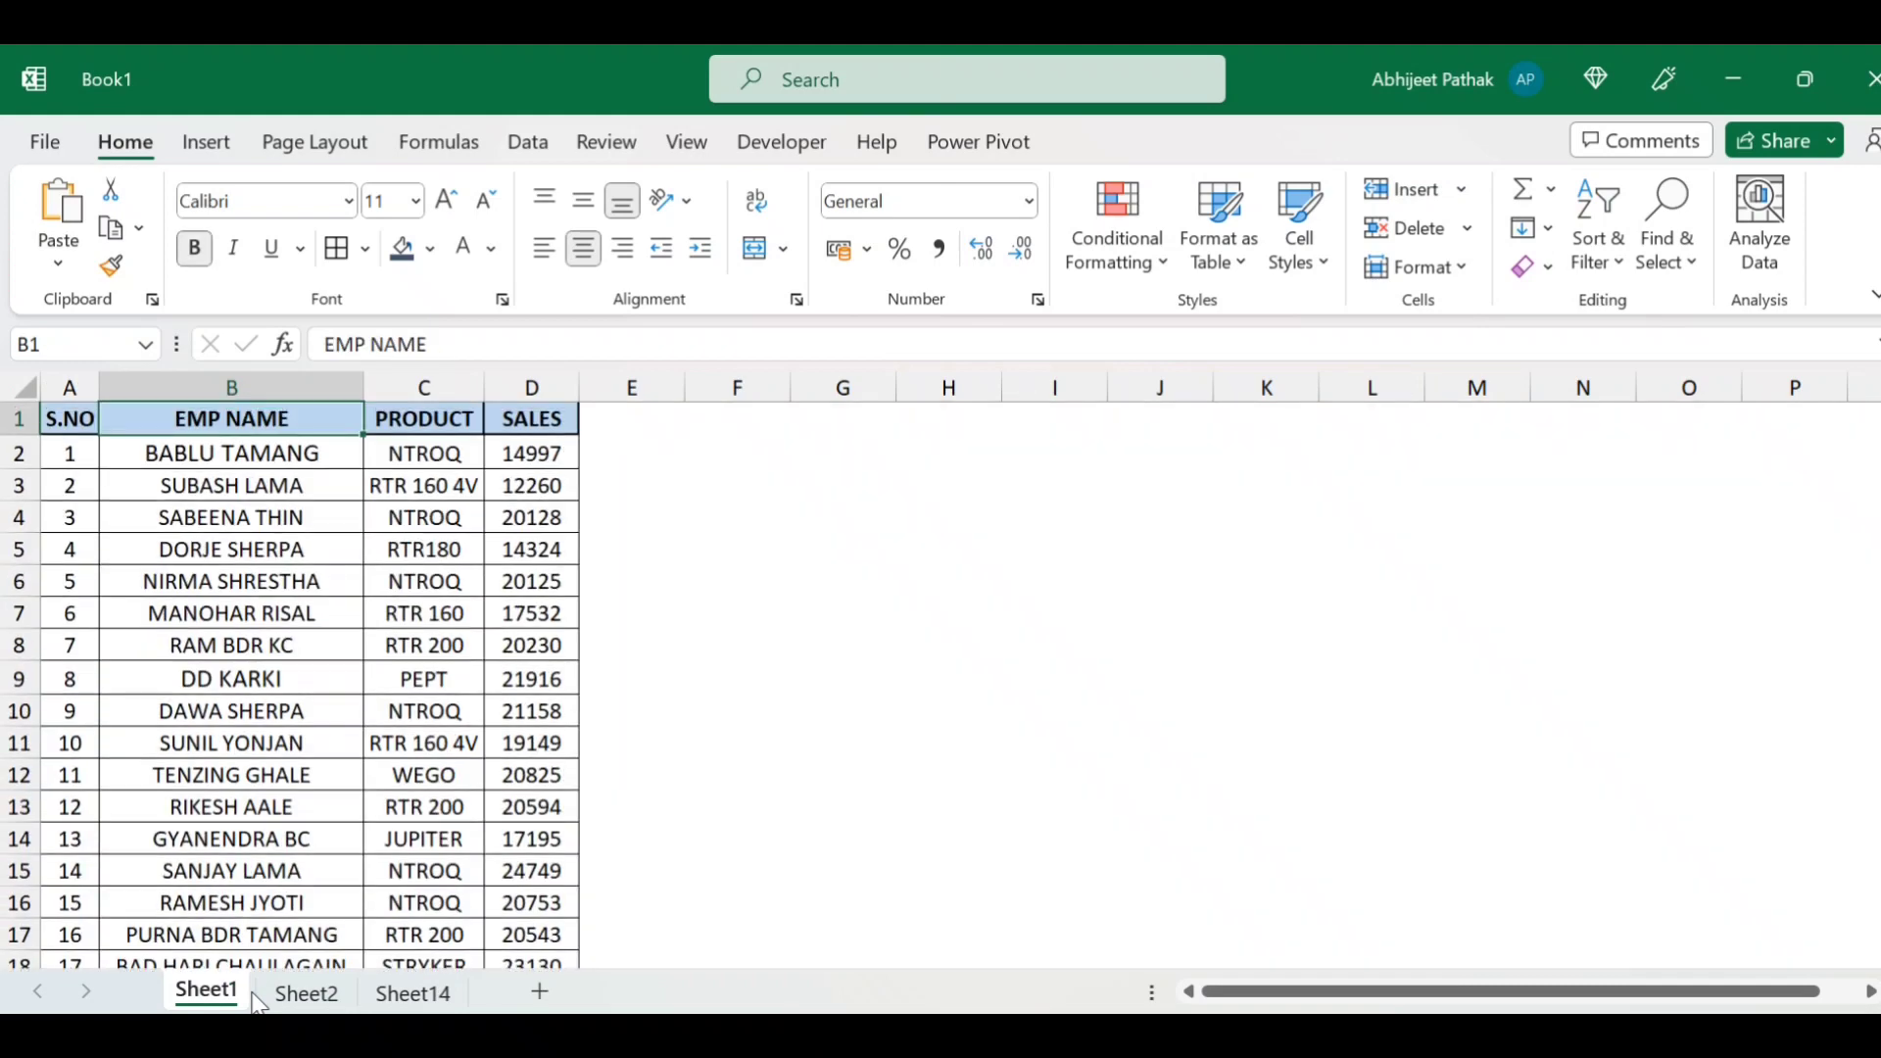
pyautogui.press('Left')
pyautogui.hotkey('shift', 'Right')
pyautogui.hotkey('shift', 'Right')
pyautogui.hotkey('shift', 'Right')
pyautogui.hotkey('ctrl', 'shift', 'Down')
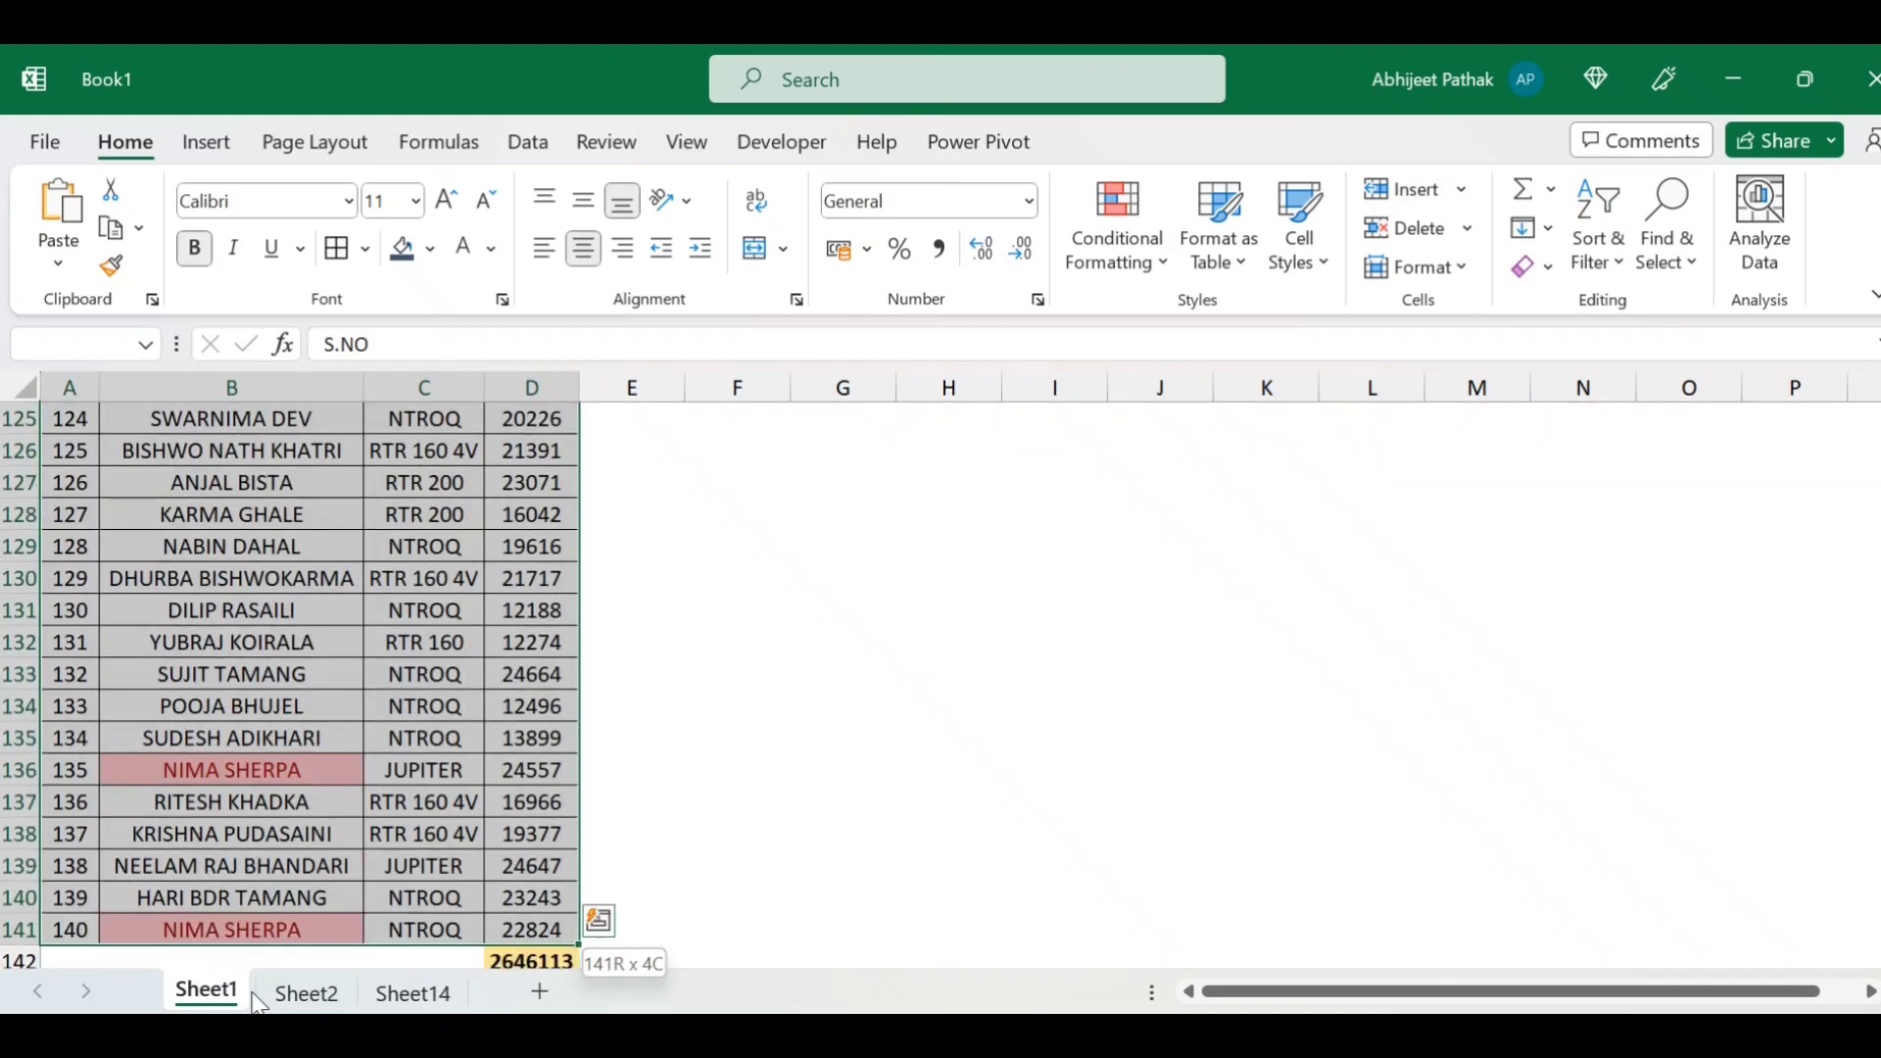
pyautogui.hotkey('ctrl', 'c')
pyautogui.click(392, 994)
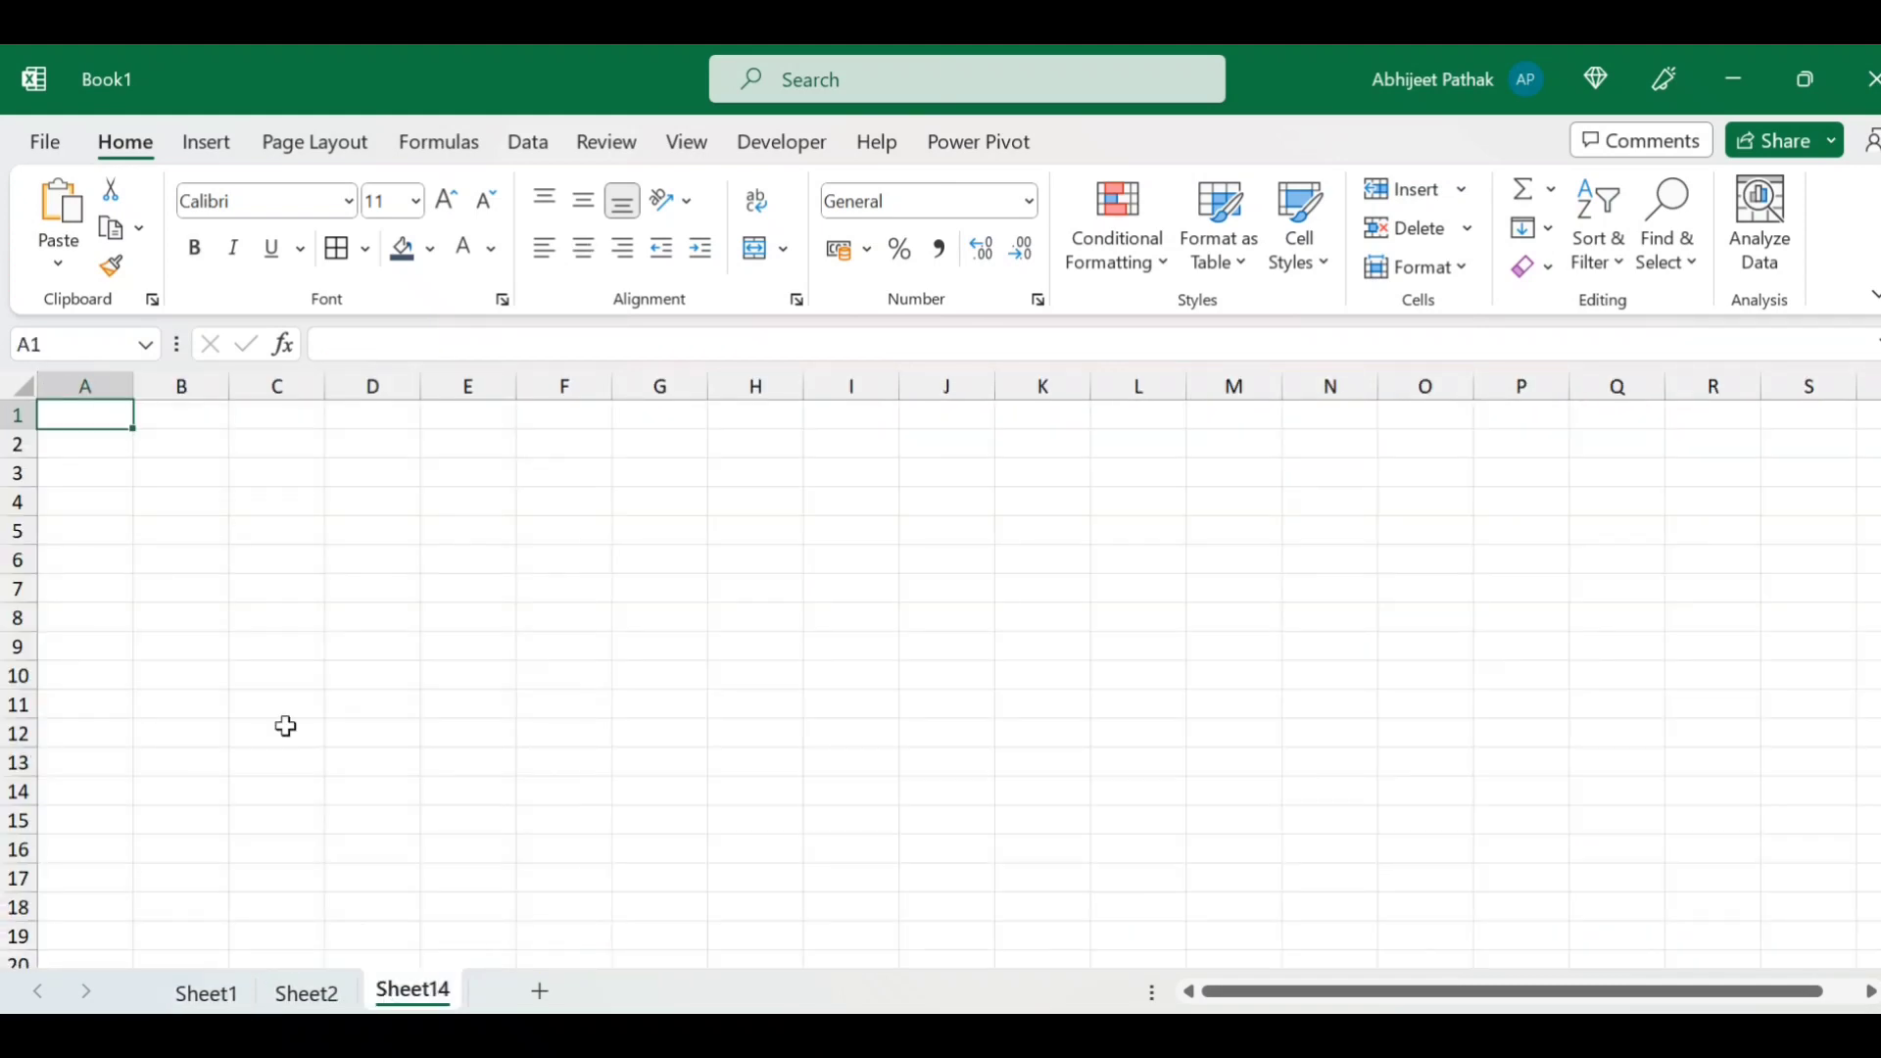
pyautogui.hotkey('ctrl', 'v')
# - AutoFit columns A through D of the pasted table
pyautogui.click(115, 392)
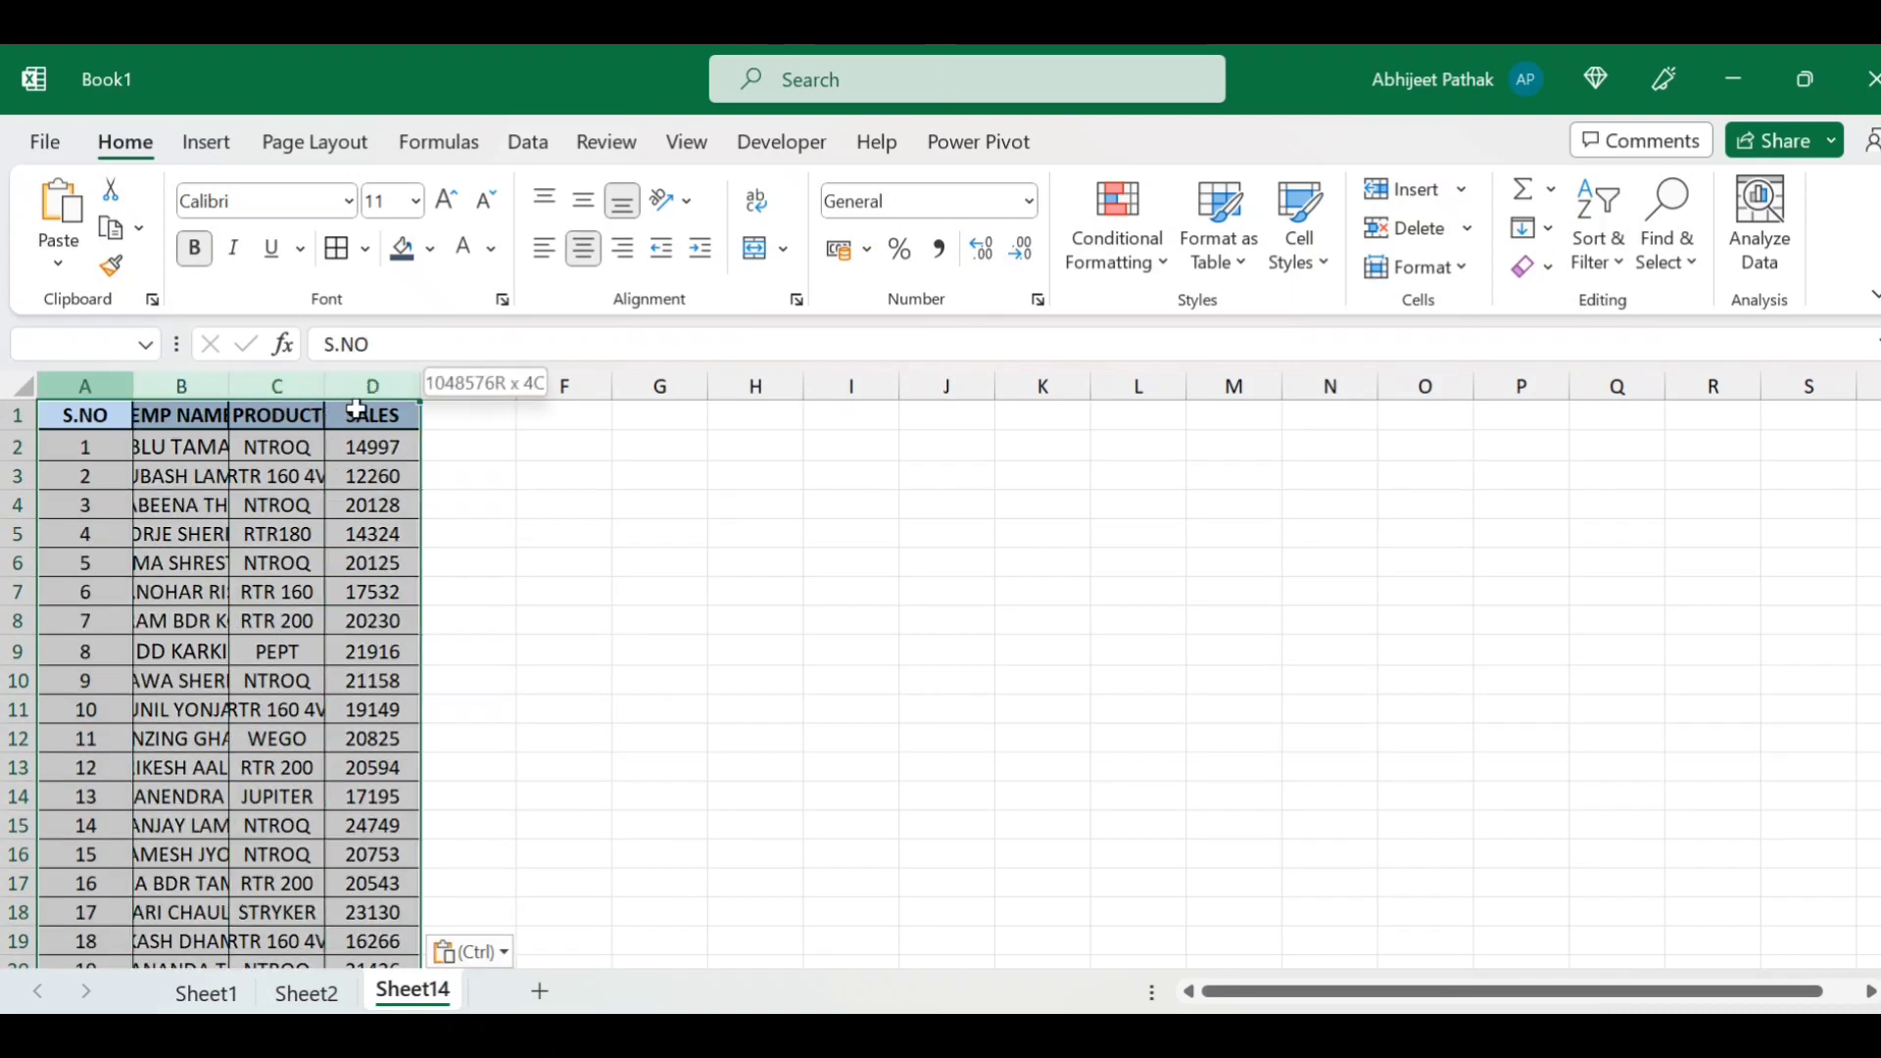
pyautogui.moveTo(114, 392); pyautogui.dragTo(397, 390)
pyautogui.doubleClick(421, 387)
# - Add the header REMARKS in cell E1
pyautogui.click(530, 416)
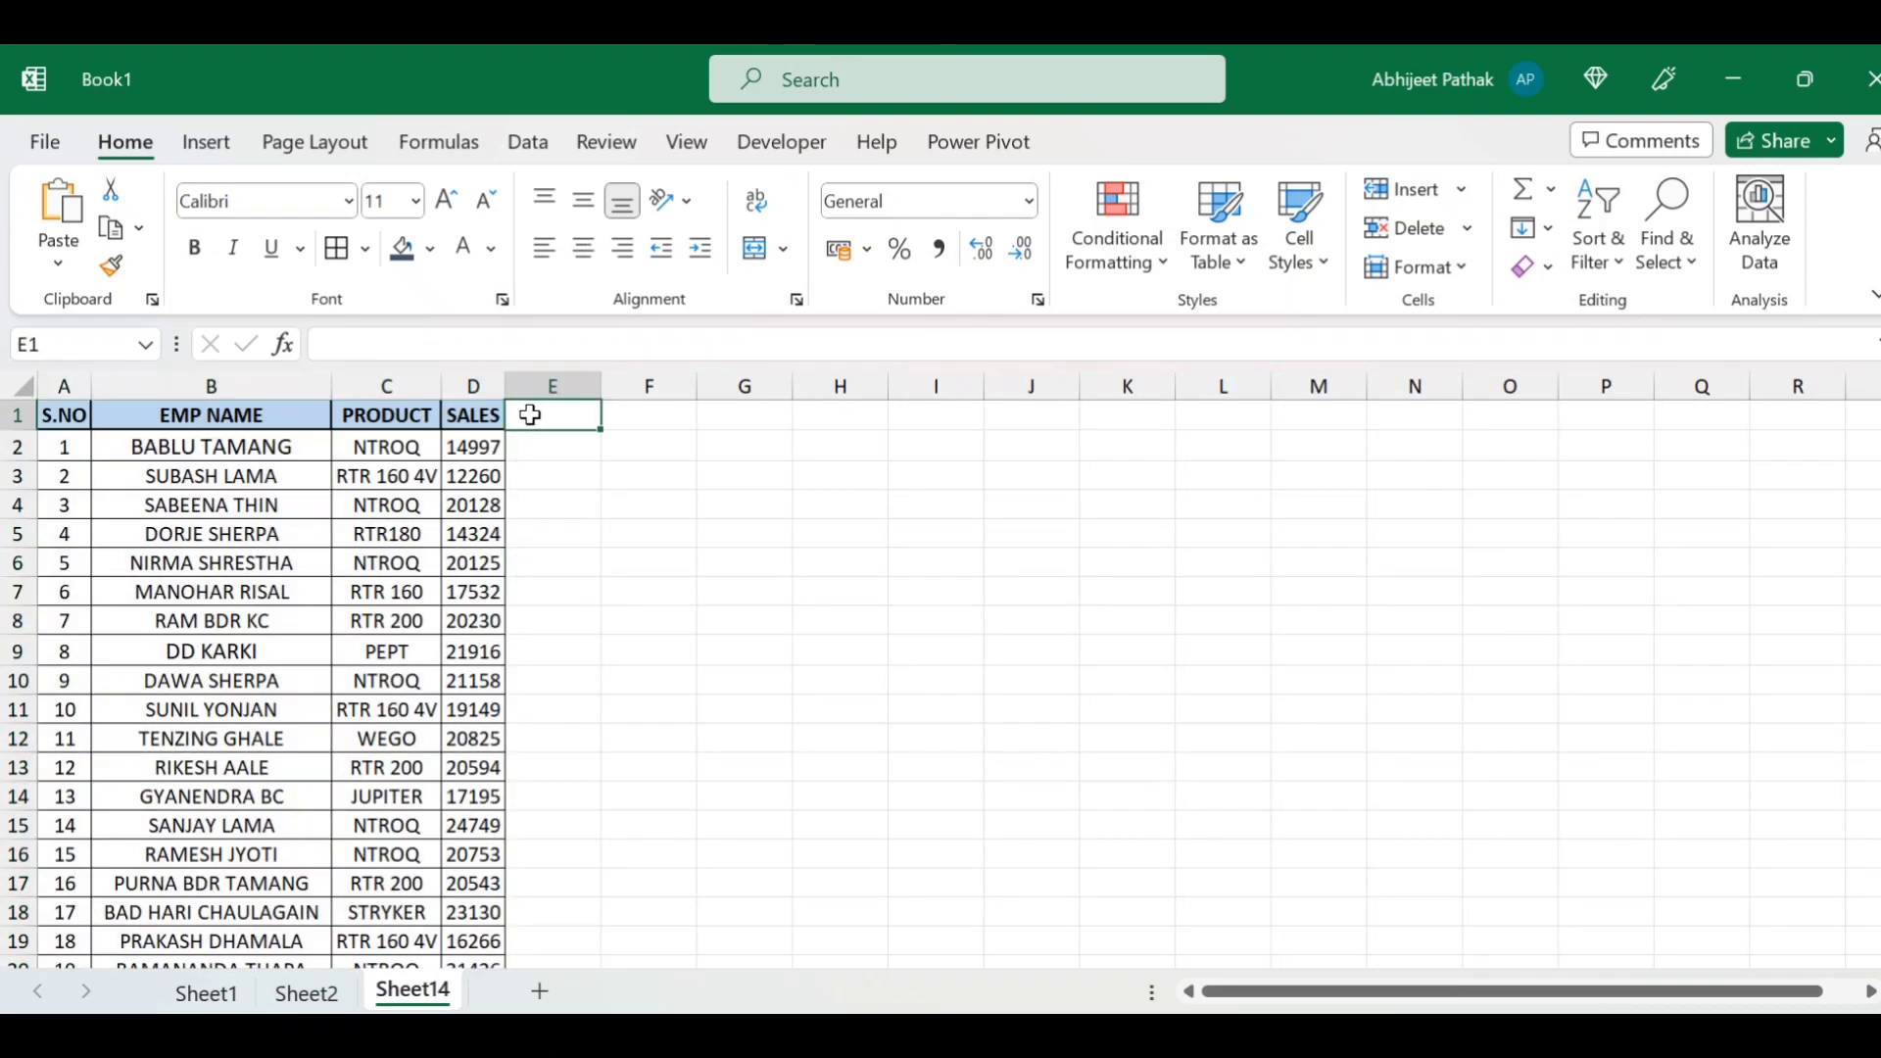
pyautogui.doubleClick(530, 416)
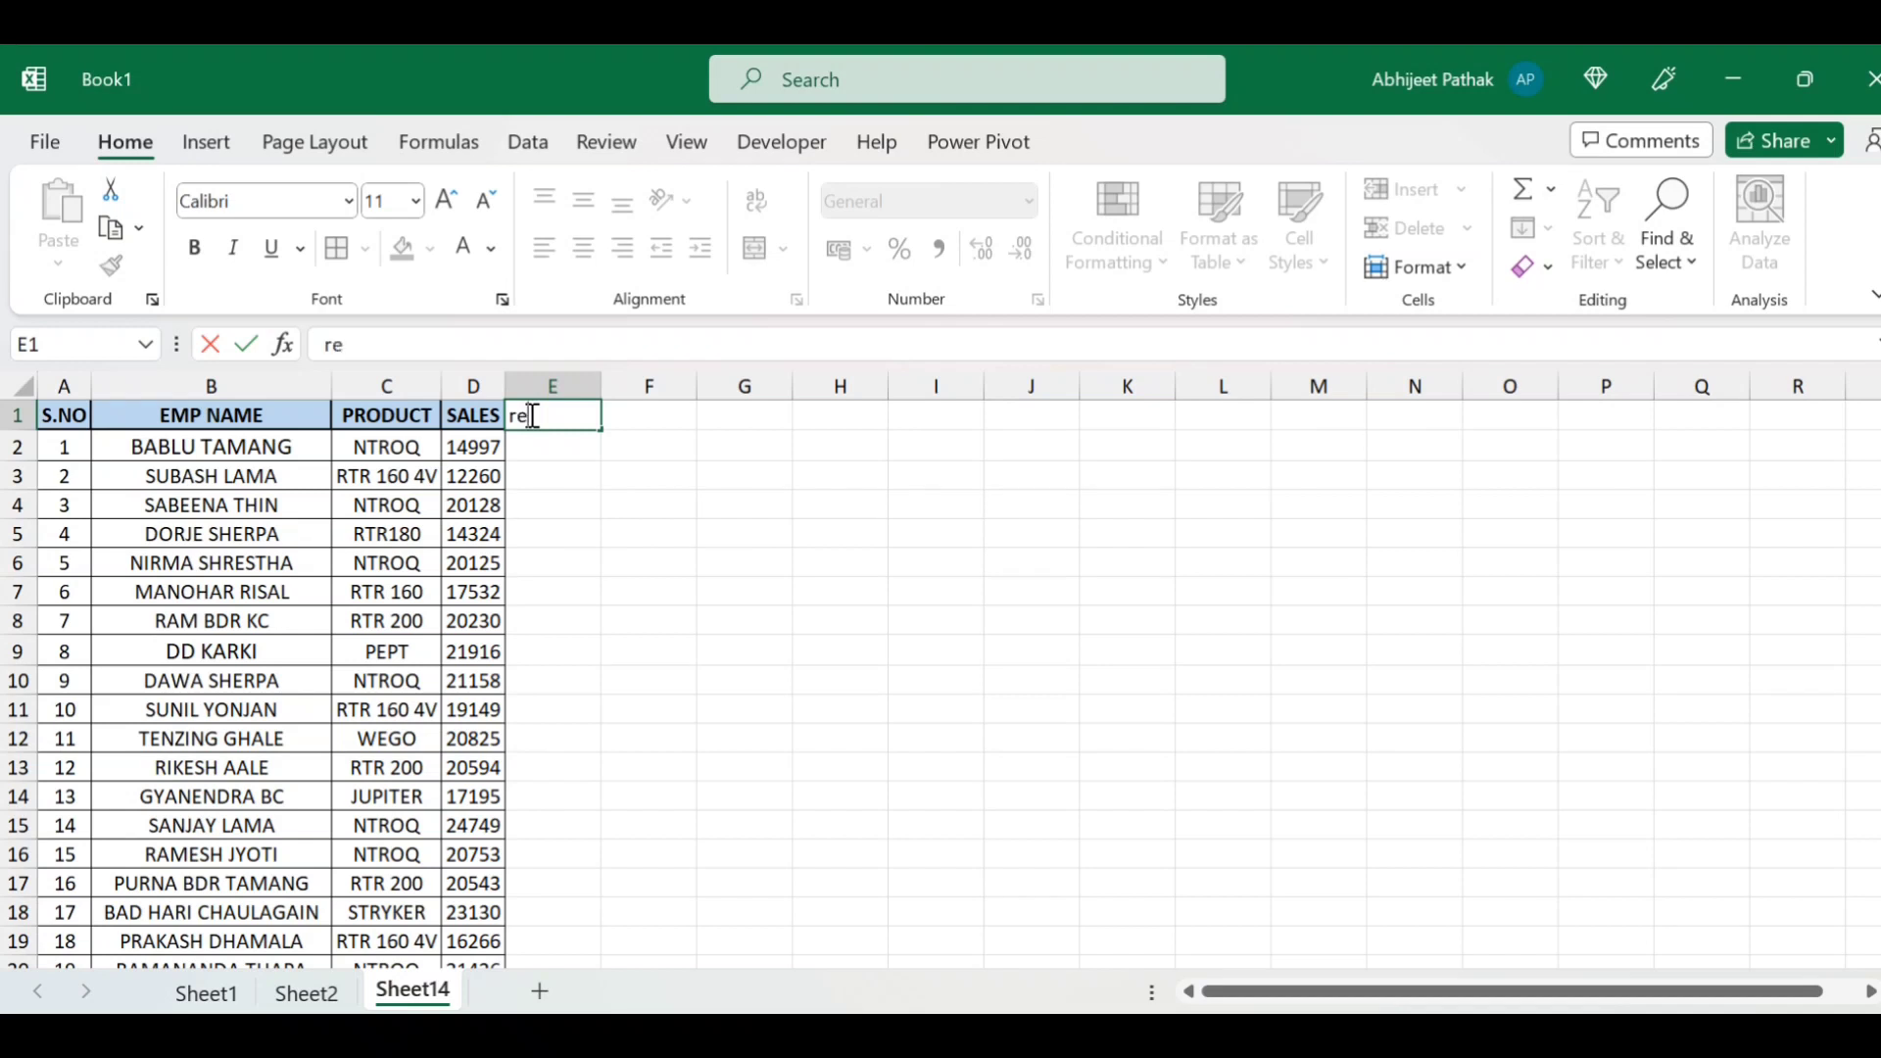
pyautogui.write('MARKS')
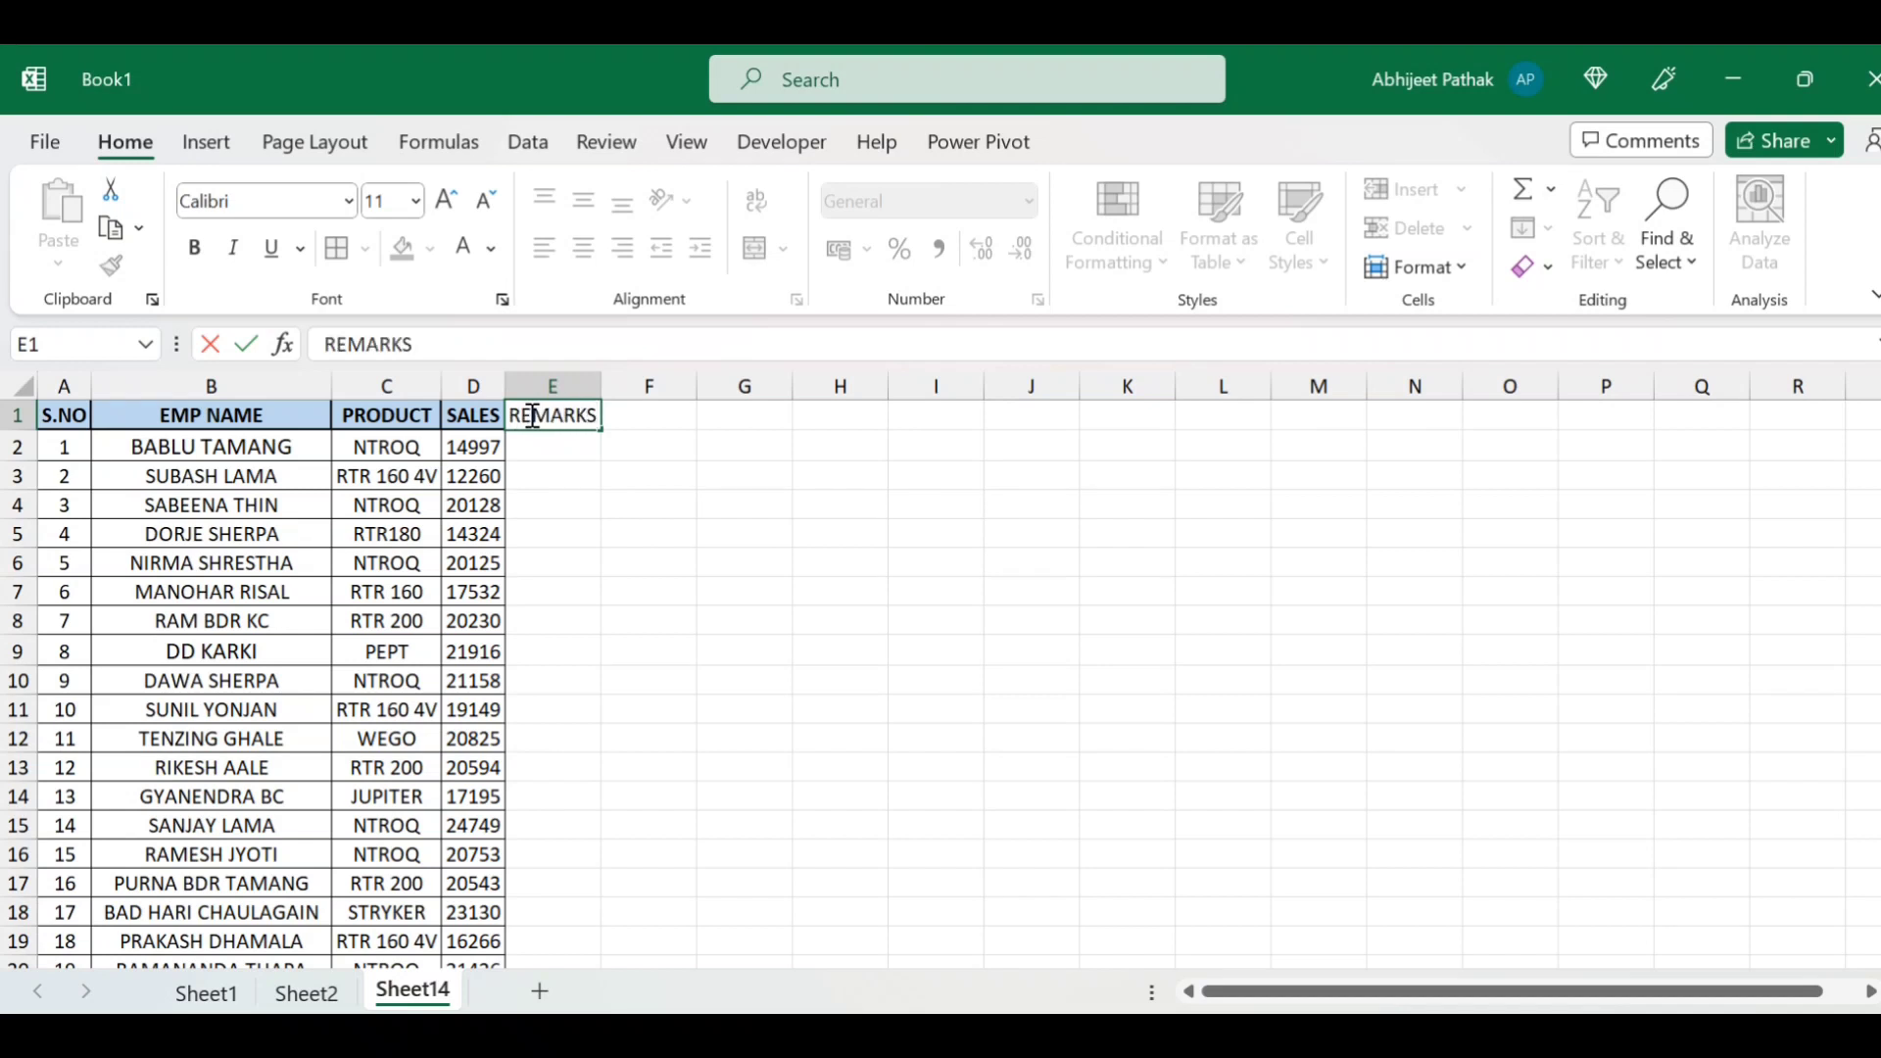
pyautogui.press('Return')
# - Enter SHEET 1 in cell E2
pyautogui.write('A')
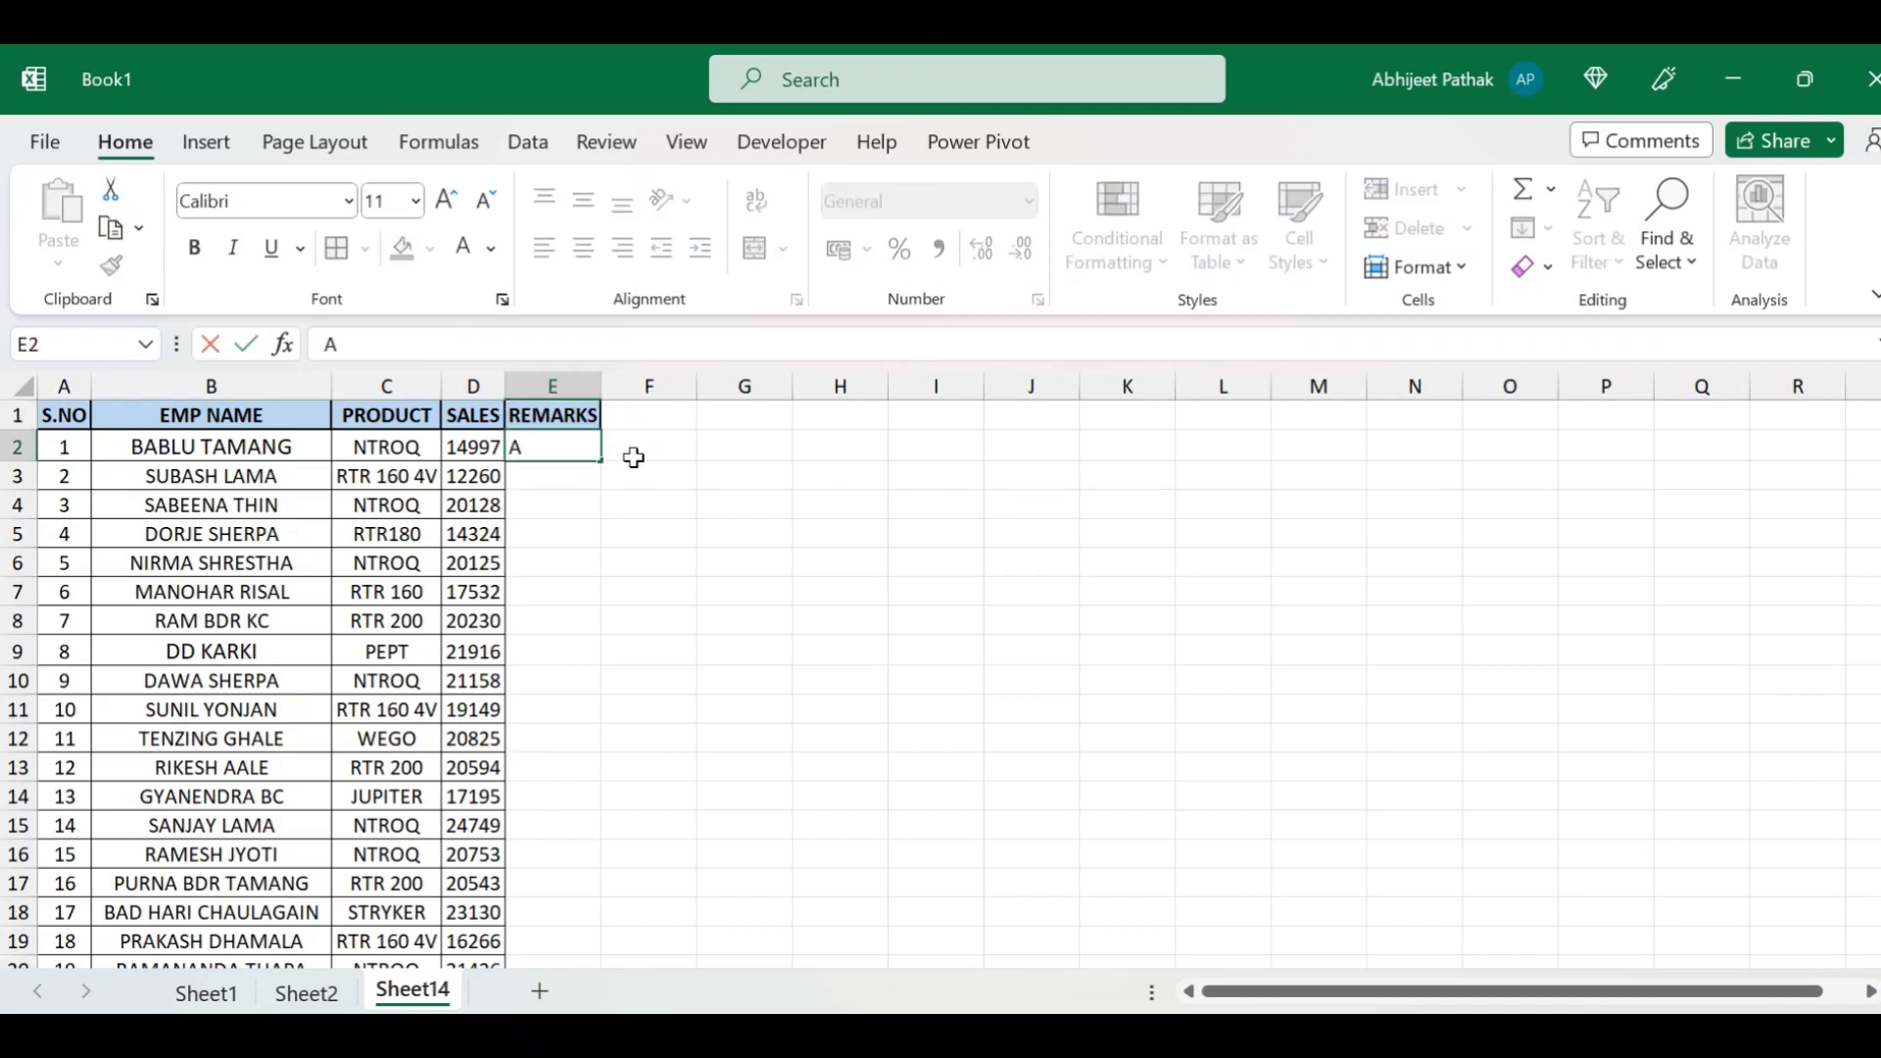
pyautogui.click(634, 457)
pyautogui.click(593, 454)
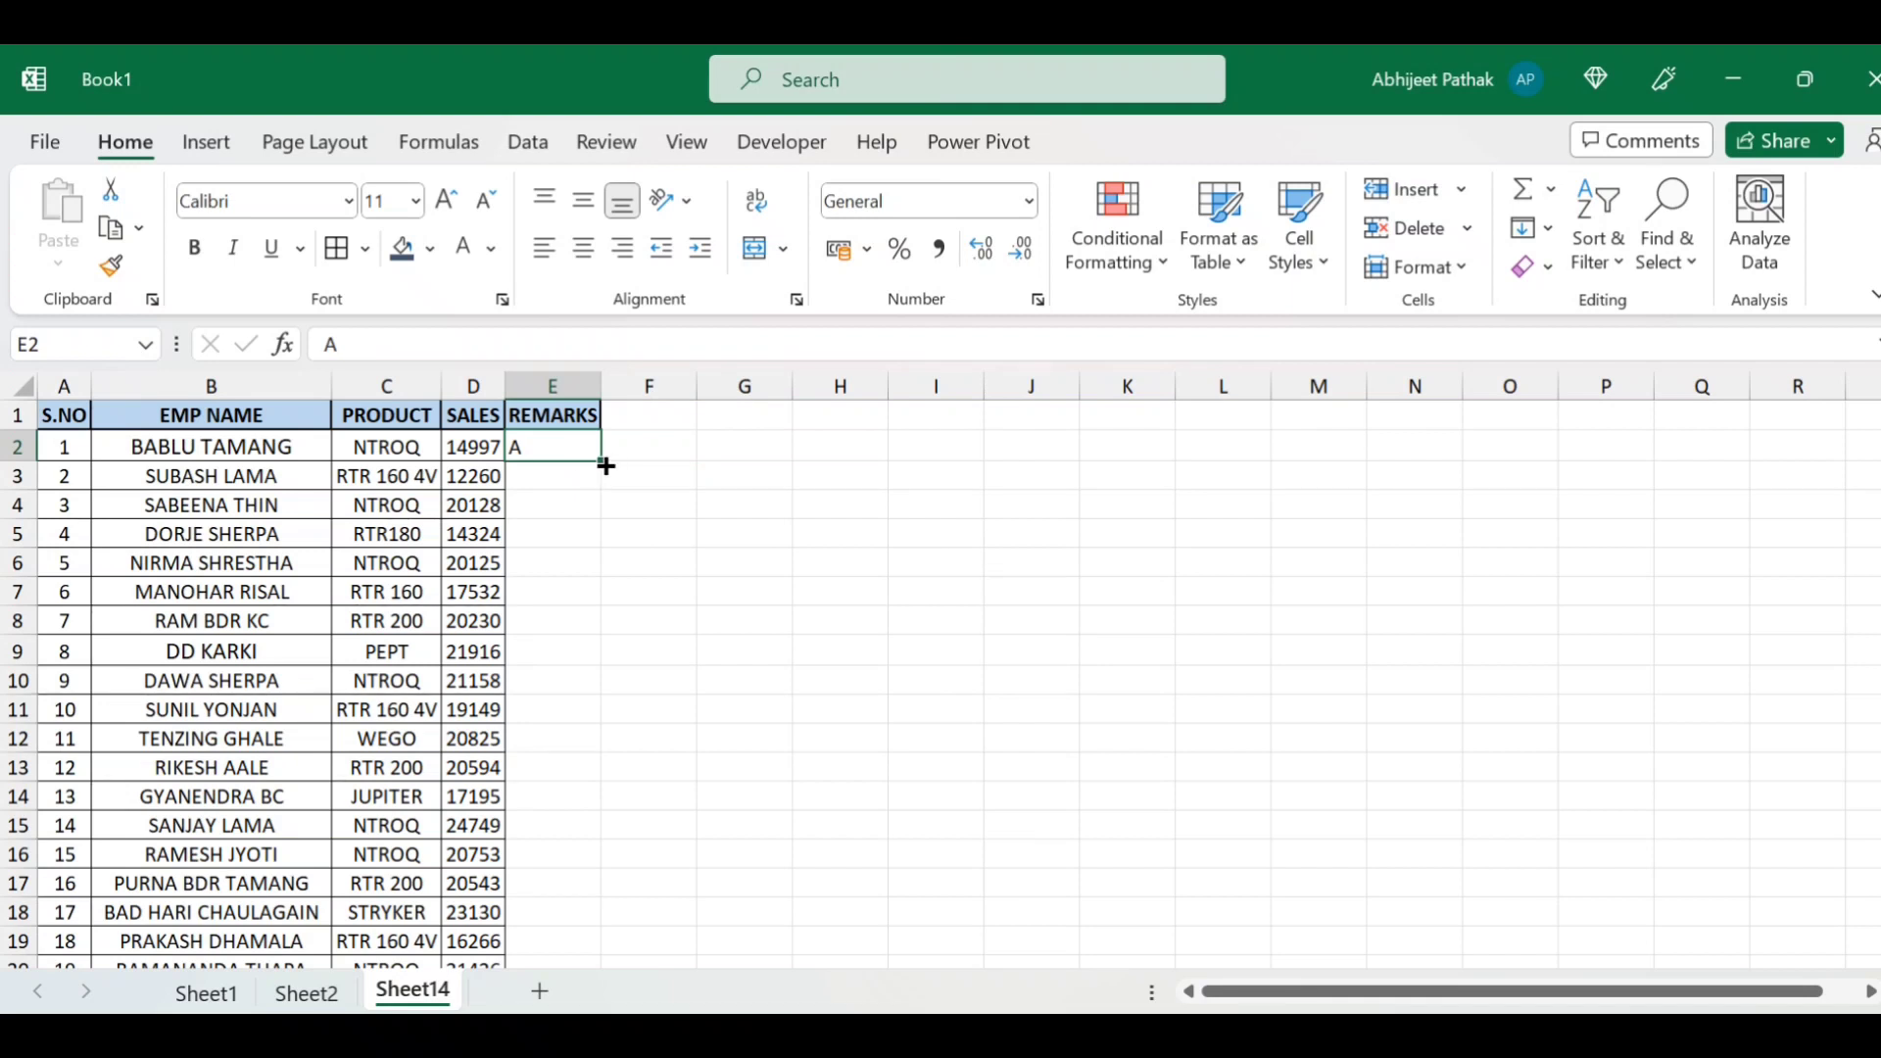
pyautogui.write('SHEET 1')
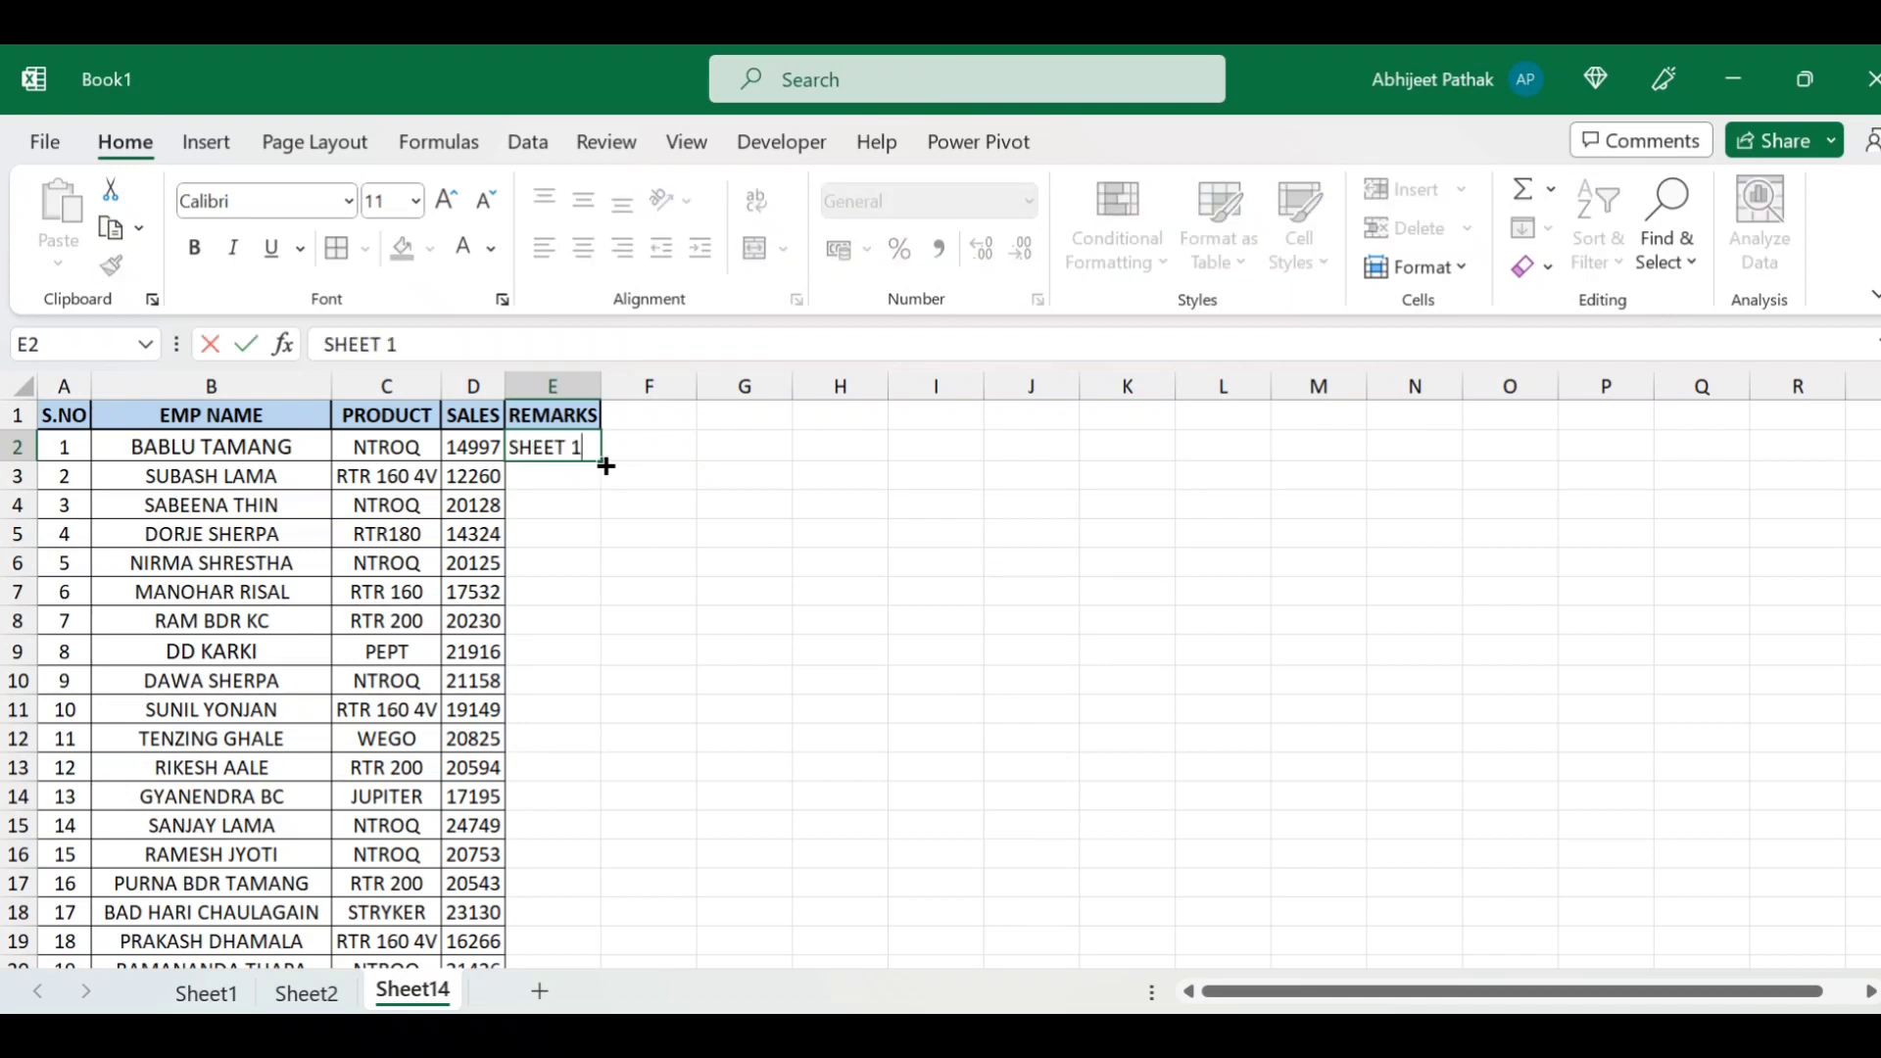
pyautogui.click(633, 479)
pyautogui.click(591, 454)
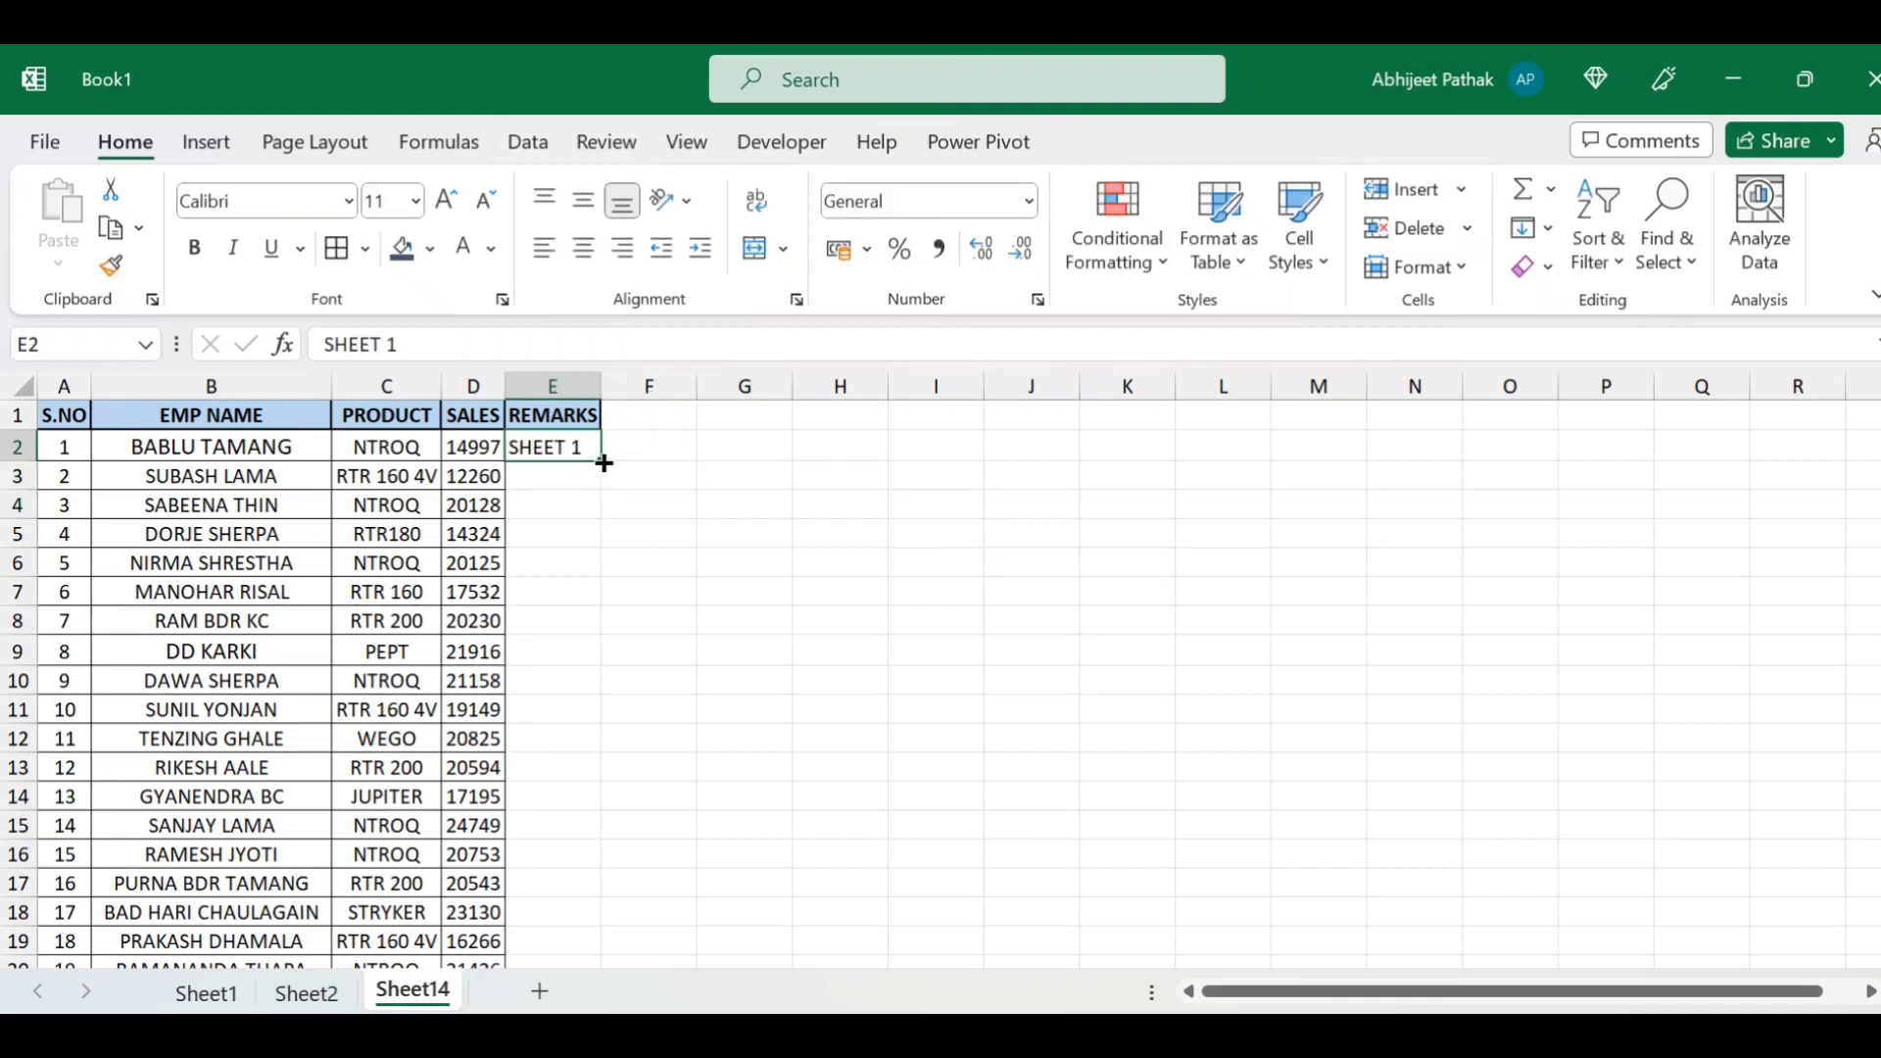
pyautogui.doubleClick(603, 463)
# - Copy SHEET 1 from E2 into every REMARKS cell down to row 141
pyautogui.click(546, 535)
pyautogui.click(576, 446)
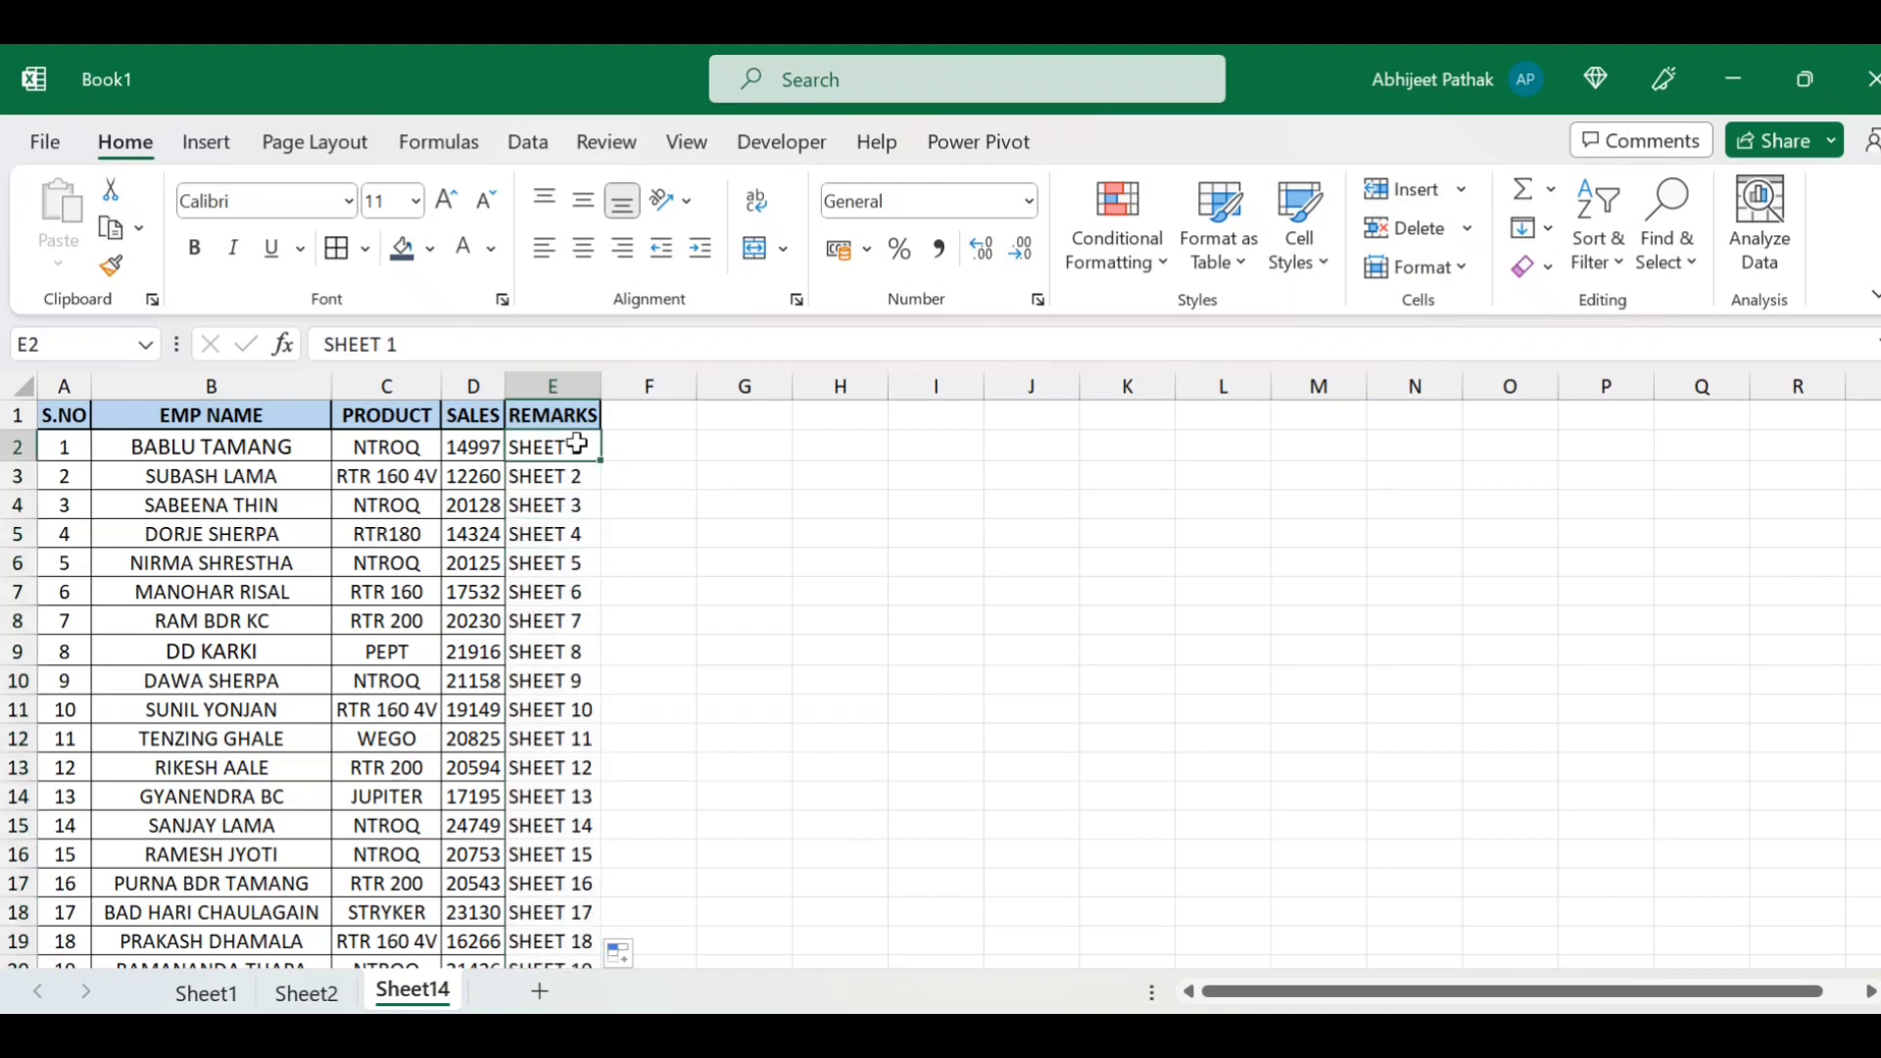
pyautogui.hotkey('ctrl', 'c')
pyautogui.press('Down')
pyautogui.hotkey('ctrl', 'shift', 'Down')
pyautogui.hotkey('ctrl', 'v')
pyautogui.press('Down')
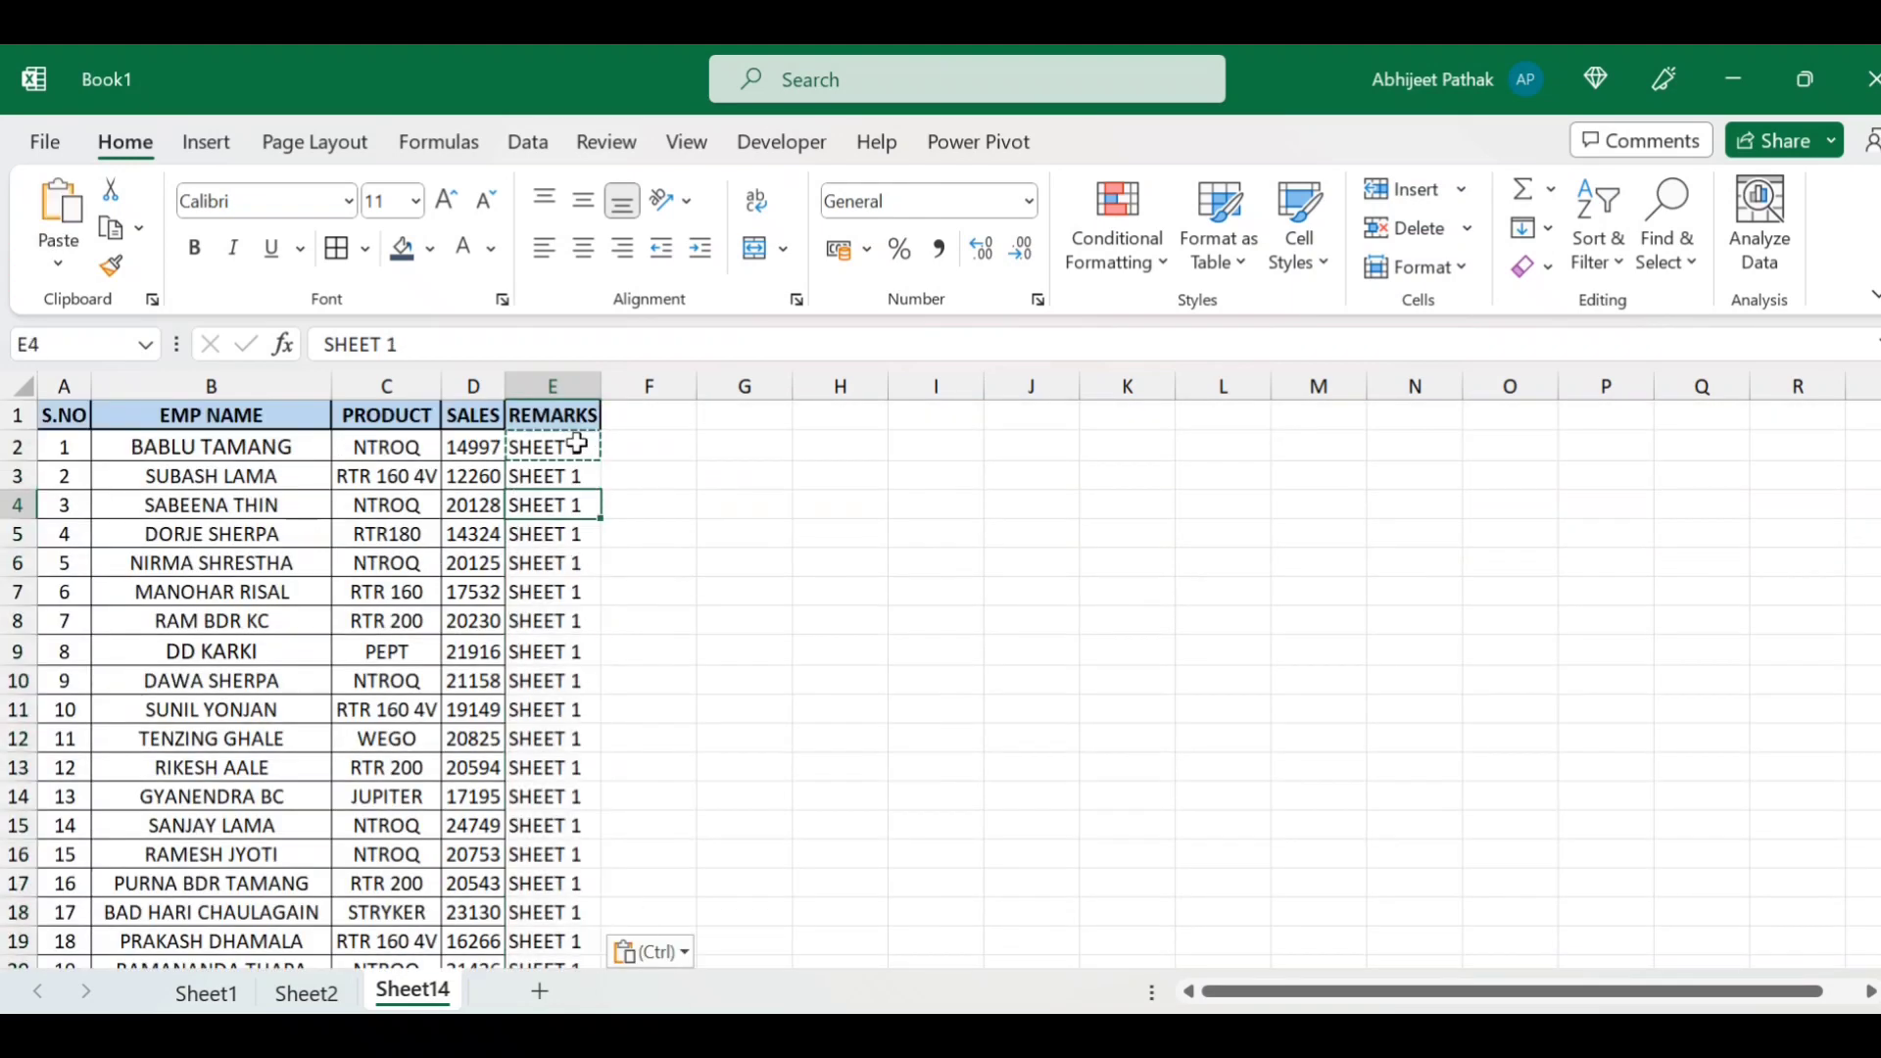
pyautogui.hotkey('ctrl', 'Down')
pyautogui.press('Down')
pyautogui.press('Escape')
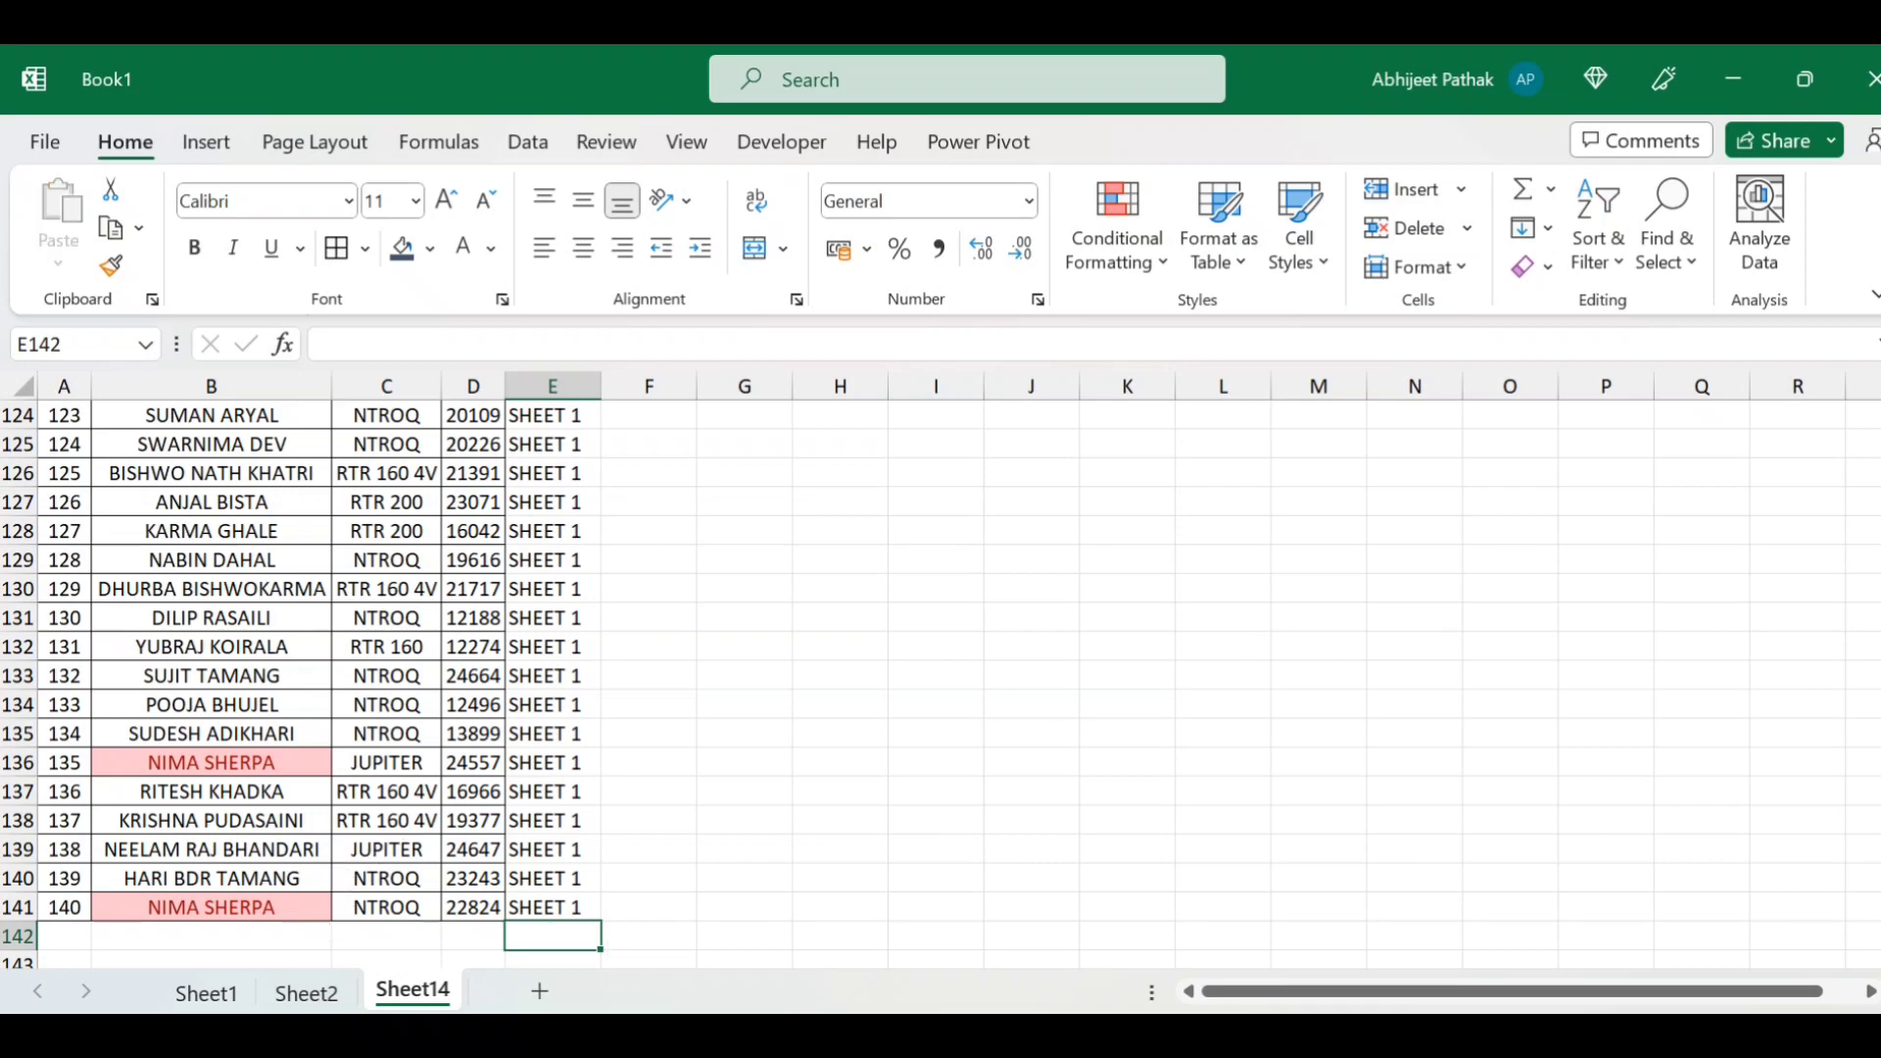
# - Copy Sheet2's employee rows A2:D138
pyautogui.click(311, 993)
pyautogui.click(225, 588)
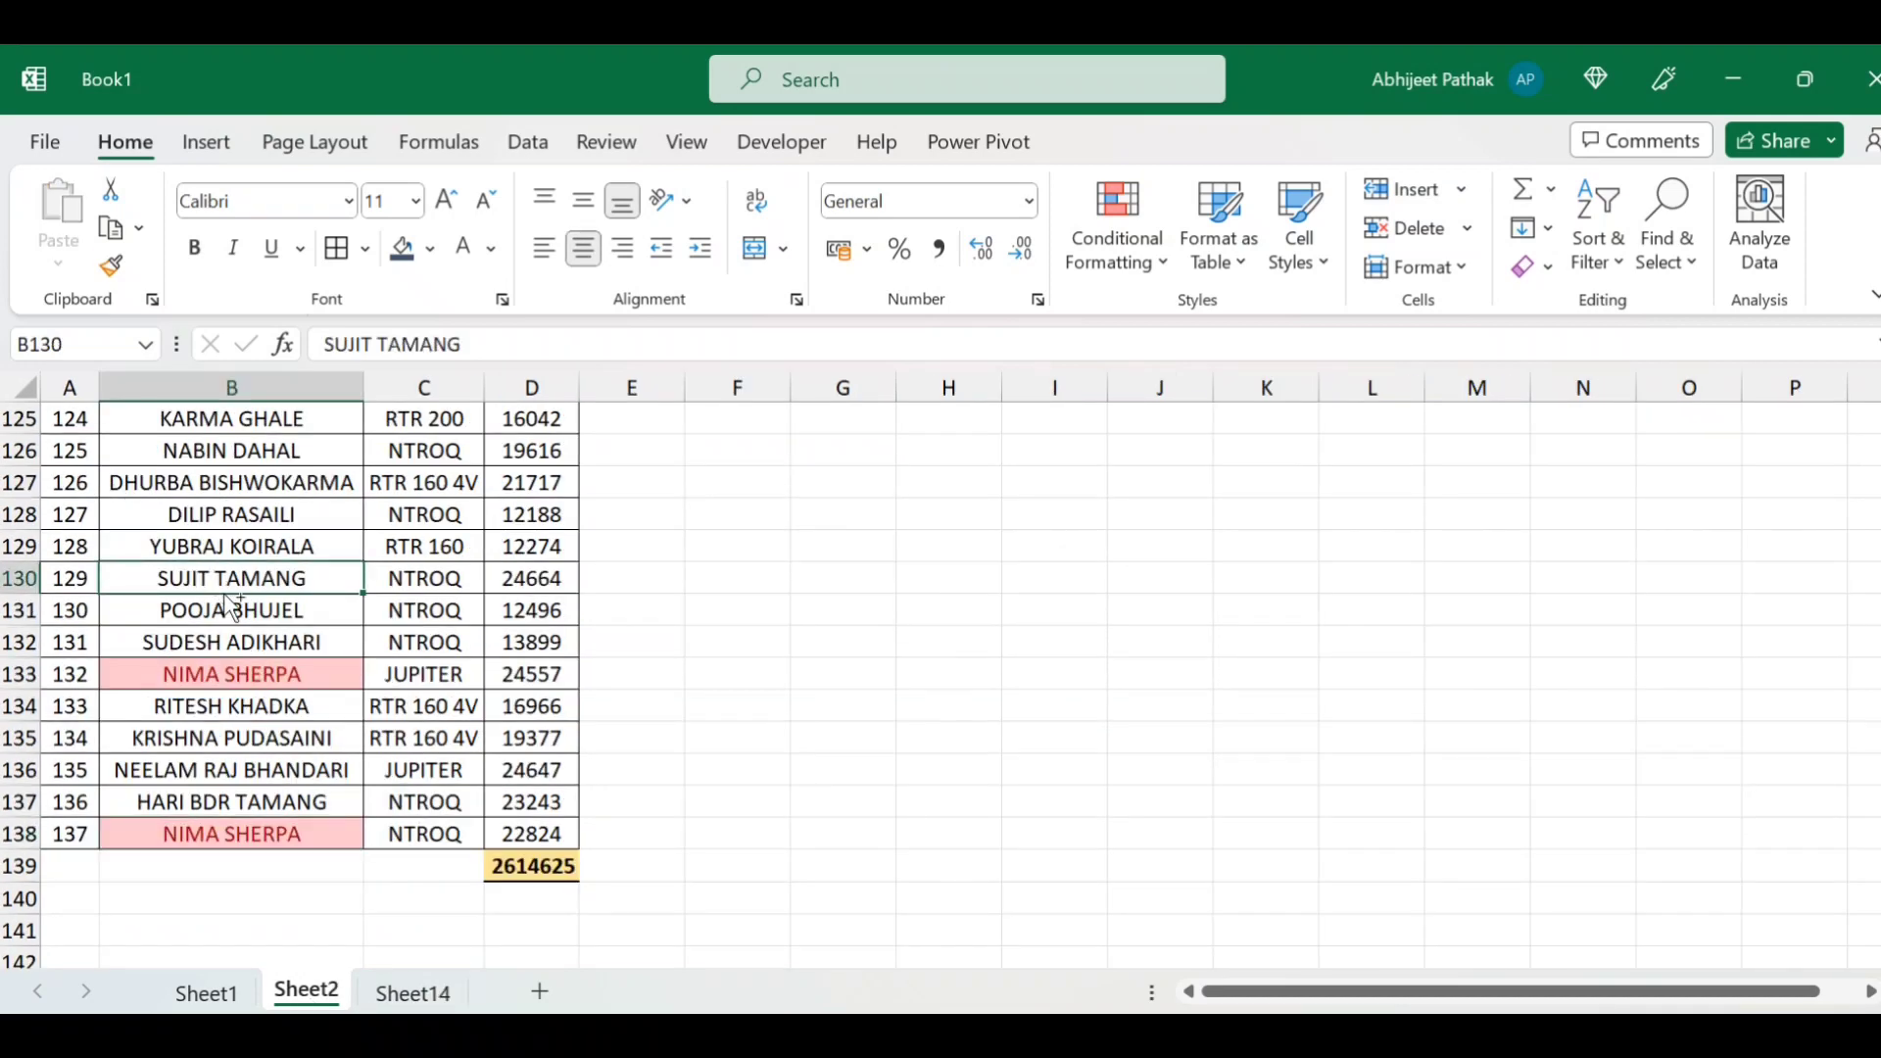
pyautogui.hotkey('ctrl', 'Up')
pyautogui.press('Down')
pyautogui.press('Left')
pyautogui.hotkey('ctrl', 'shift', 'Right')
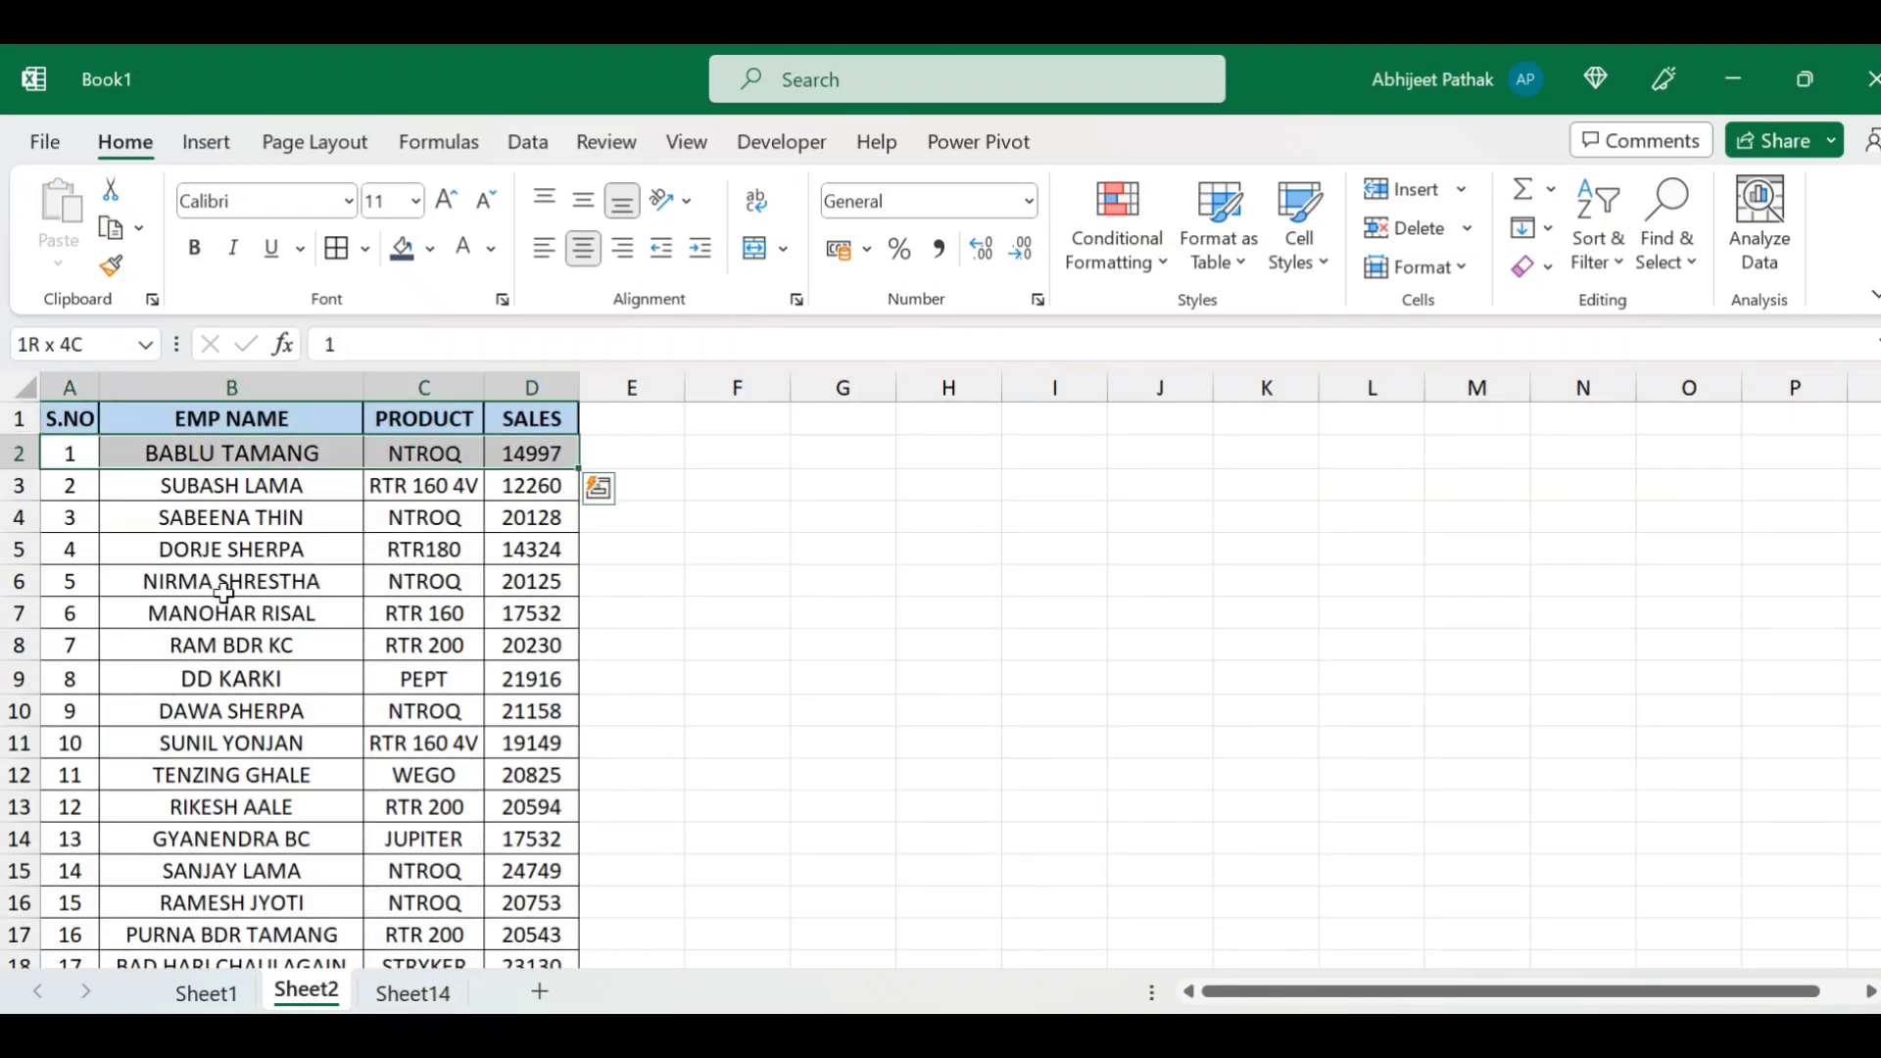
pyautogui.hotkey('ctrl', 'shift', 'Down')
pyautogui.hotkey('ctrl', 'c')
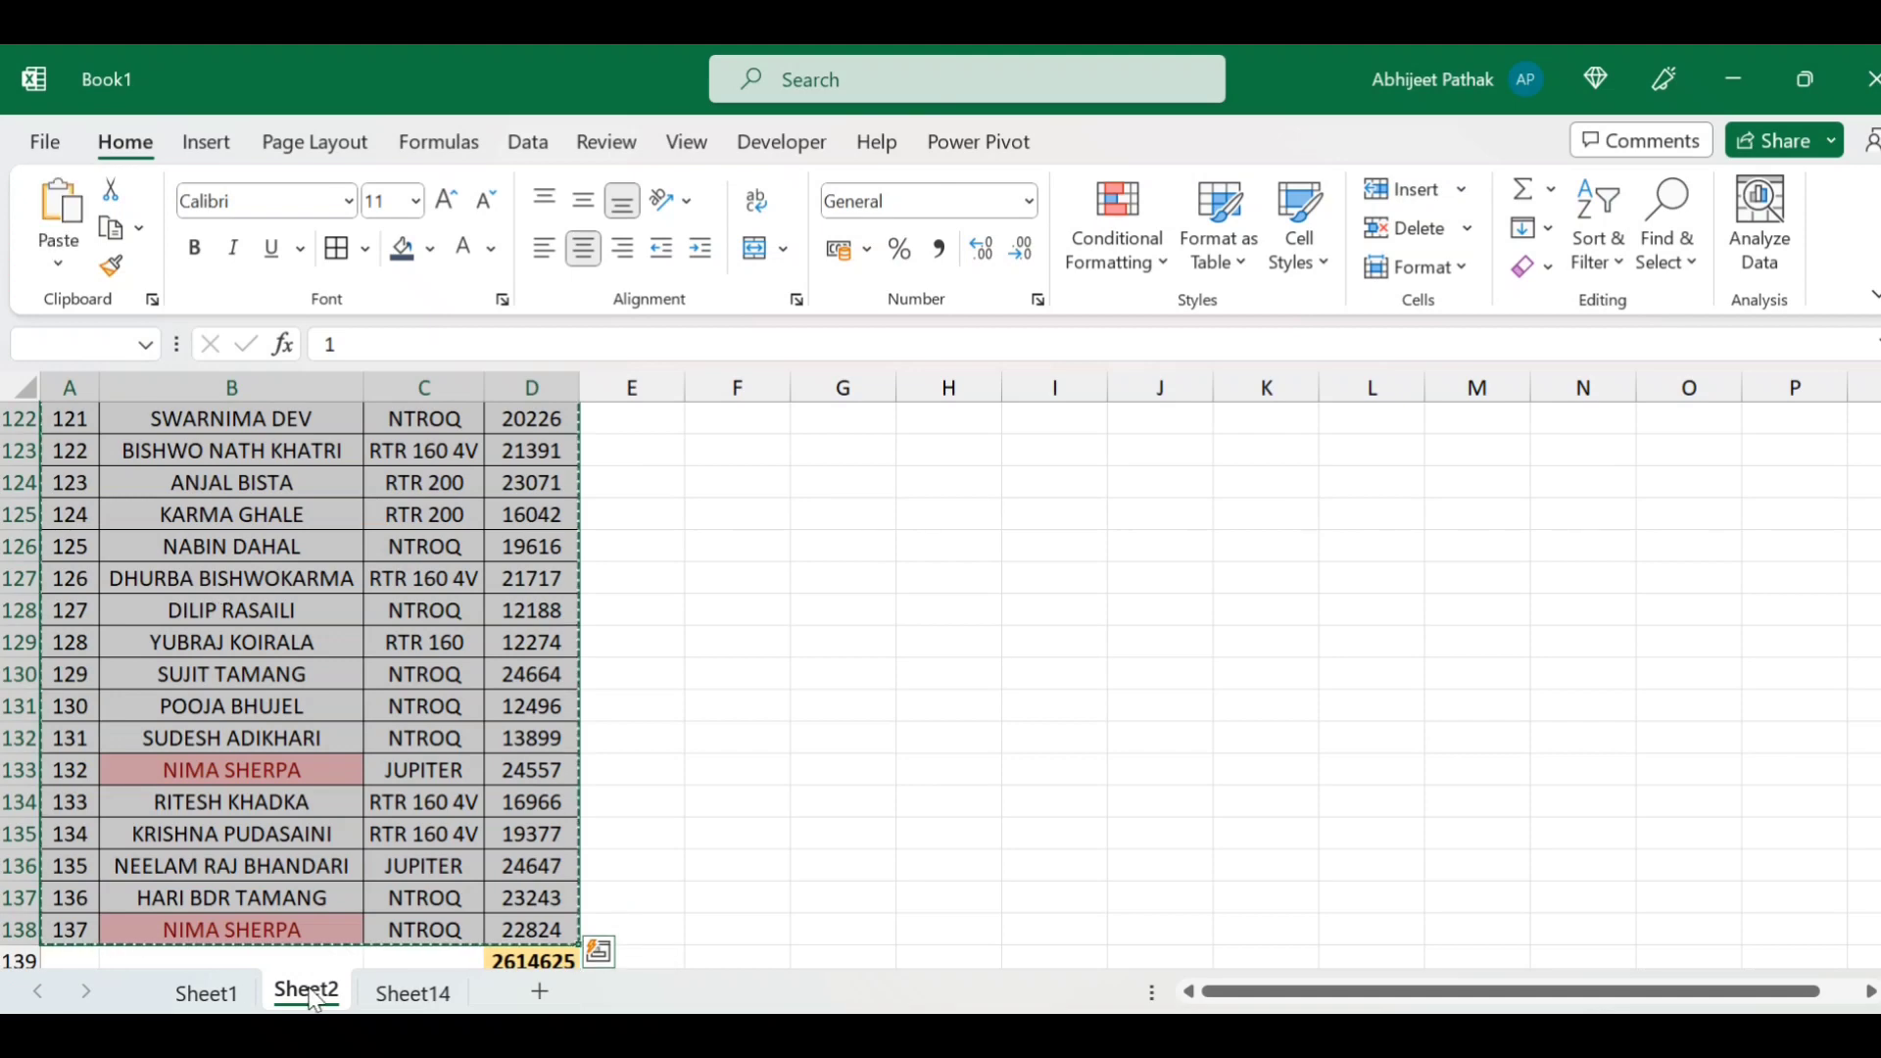
# - Paste the Sheet2 rows into Sheet14 starting at A142
pyautogui.click(412, 994)
pyautogui.scroll(-1, 94, 859)
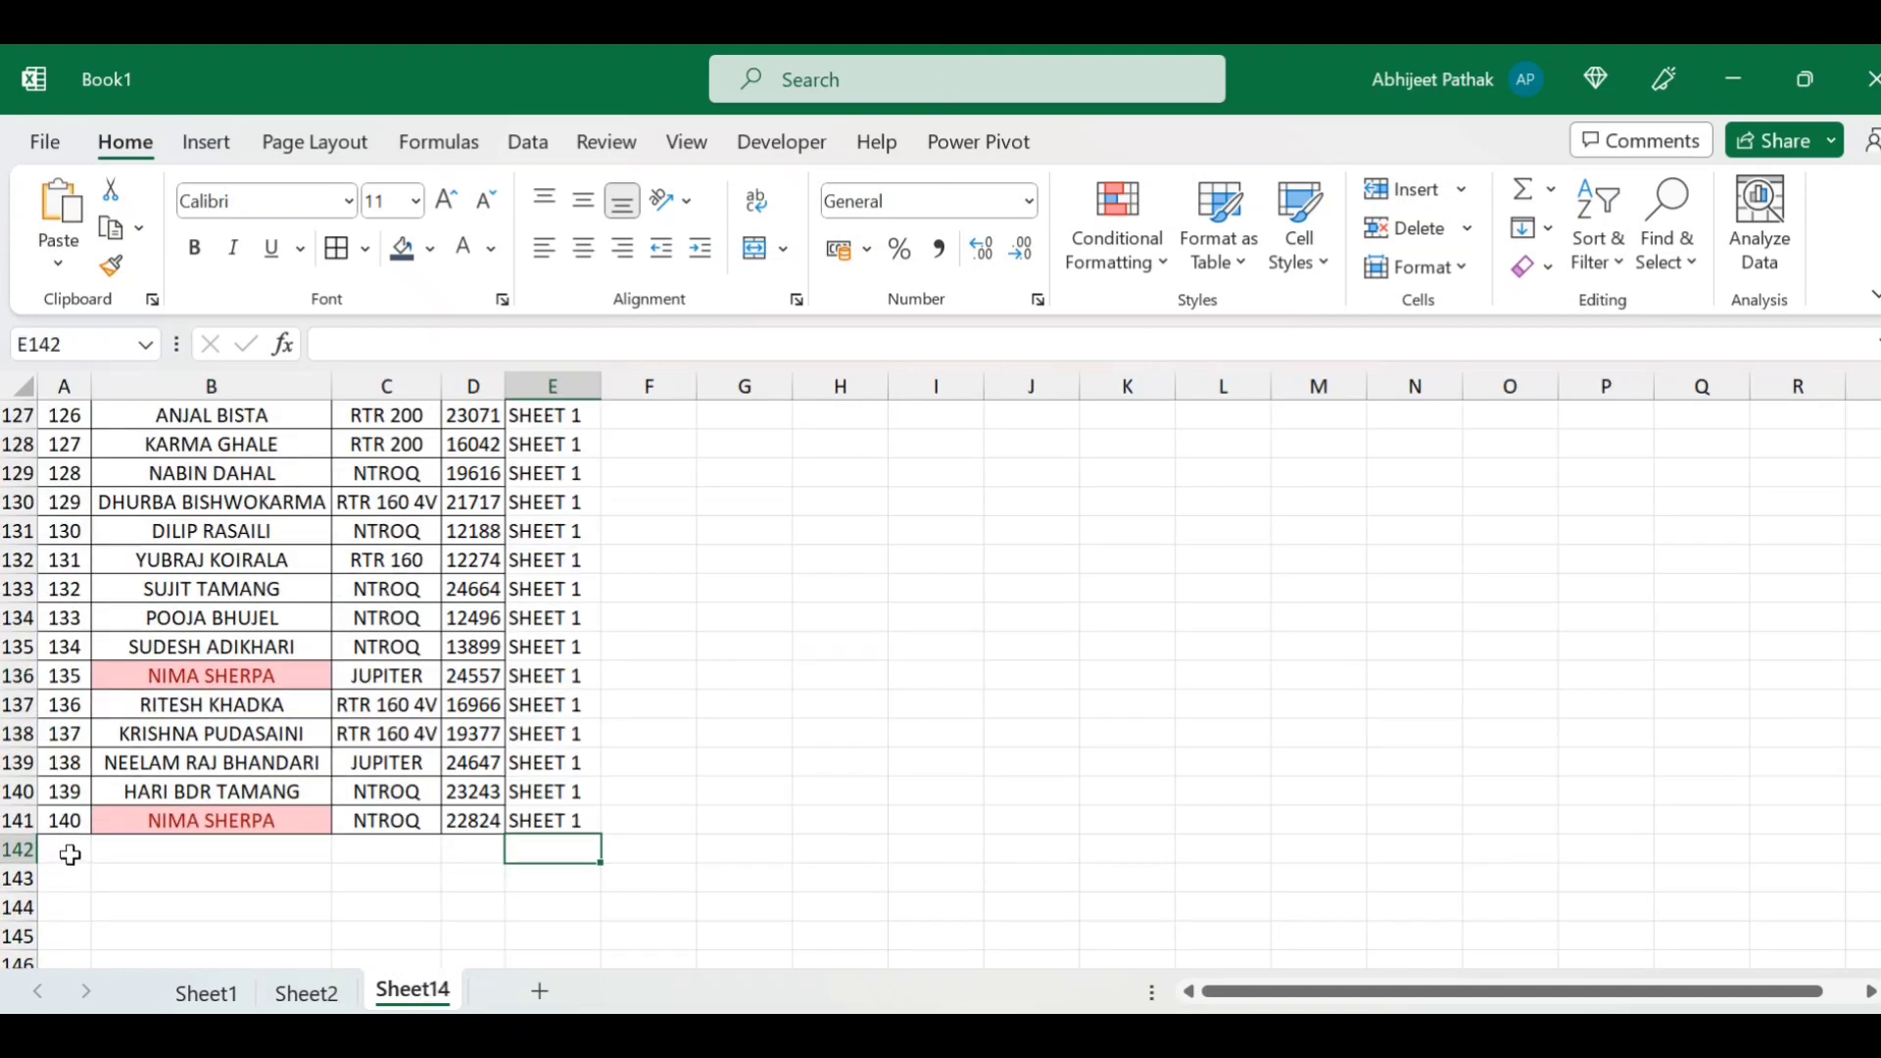
pyautogui.click(69, 855)
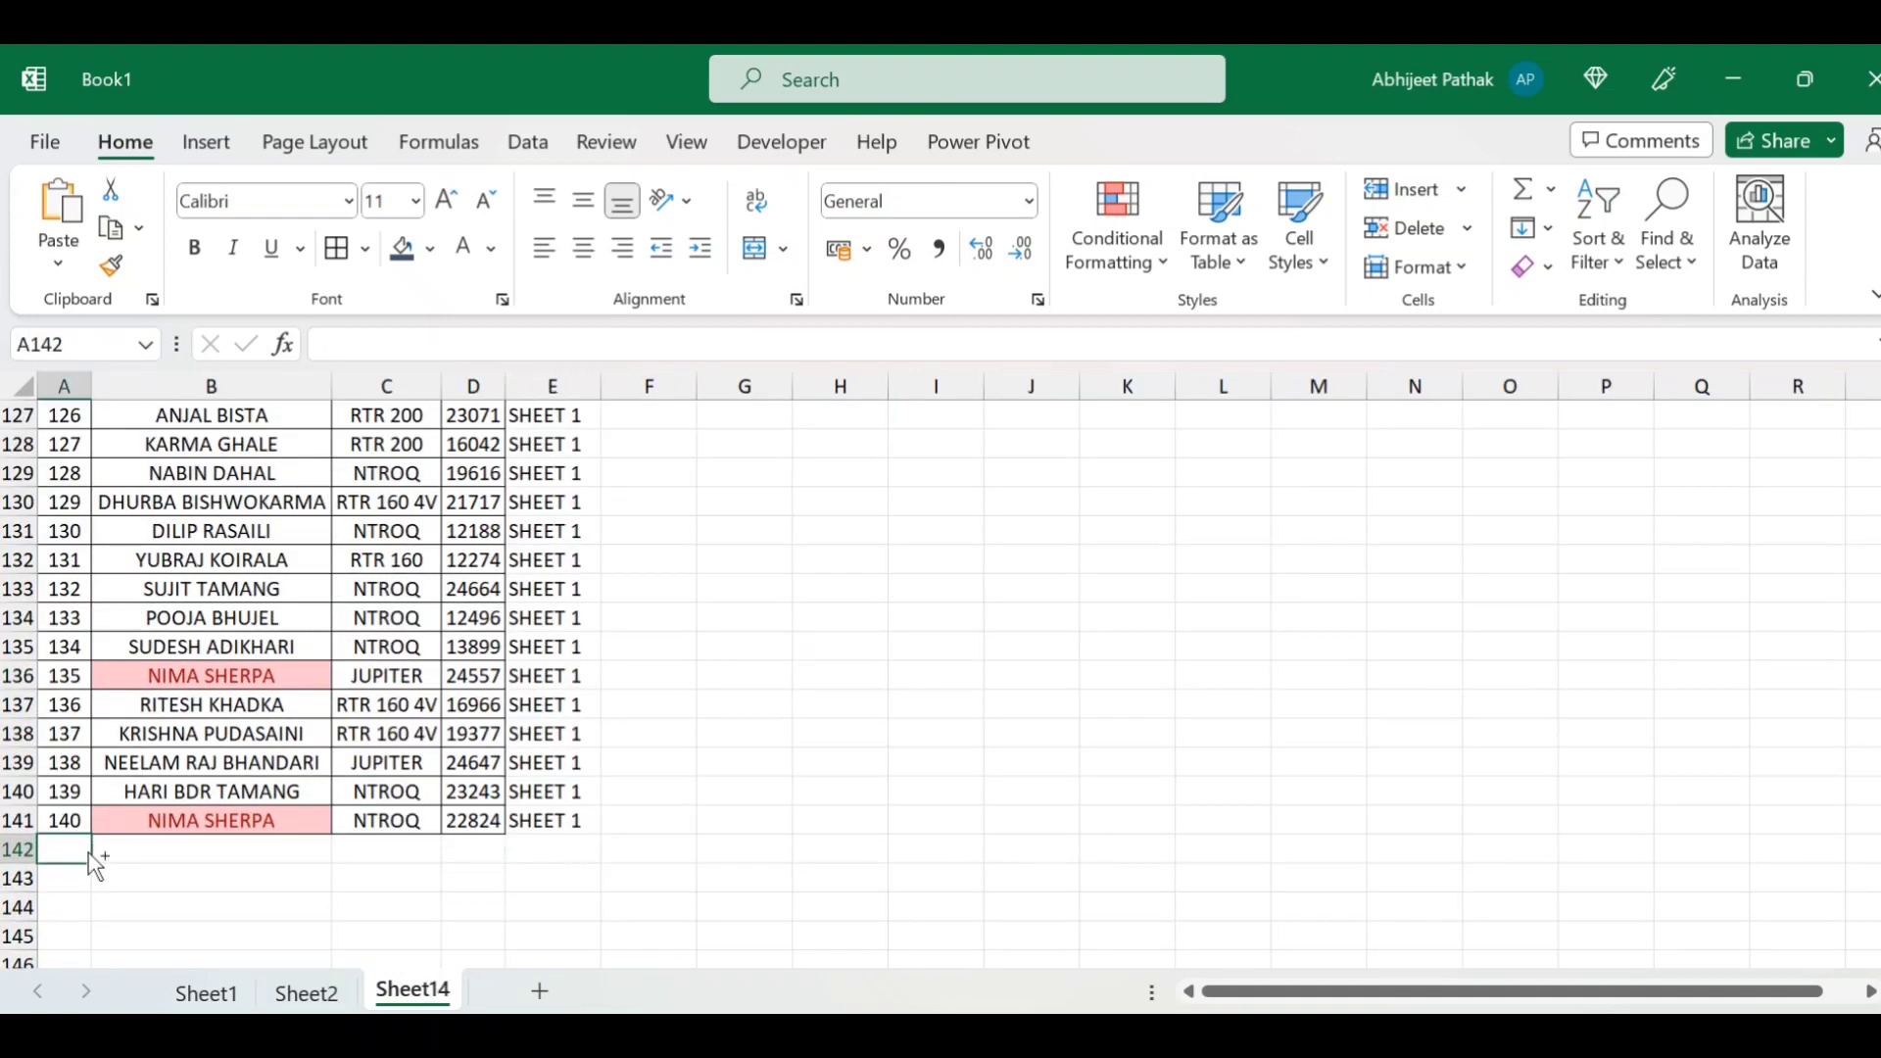
pyautogui.hotkey('ctrl', 'Up')
pyautogui.hotkey('ctrl', 'Up')
pyautogui.hotkey('ctrl', 'Down')
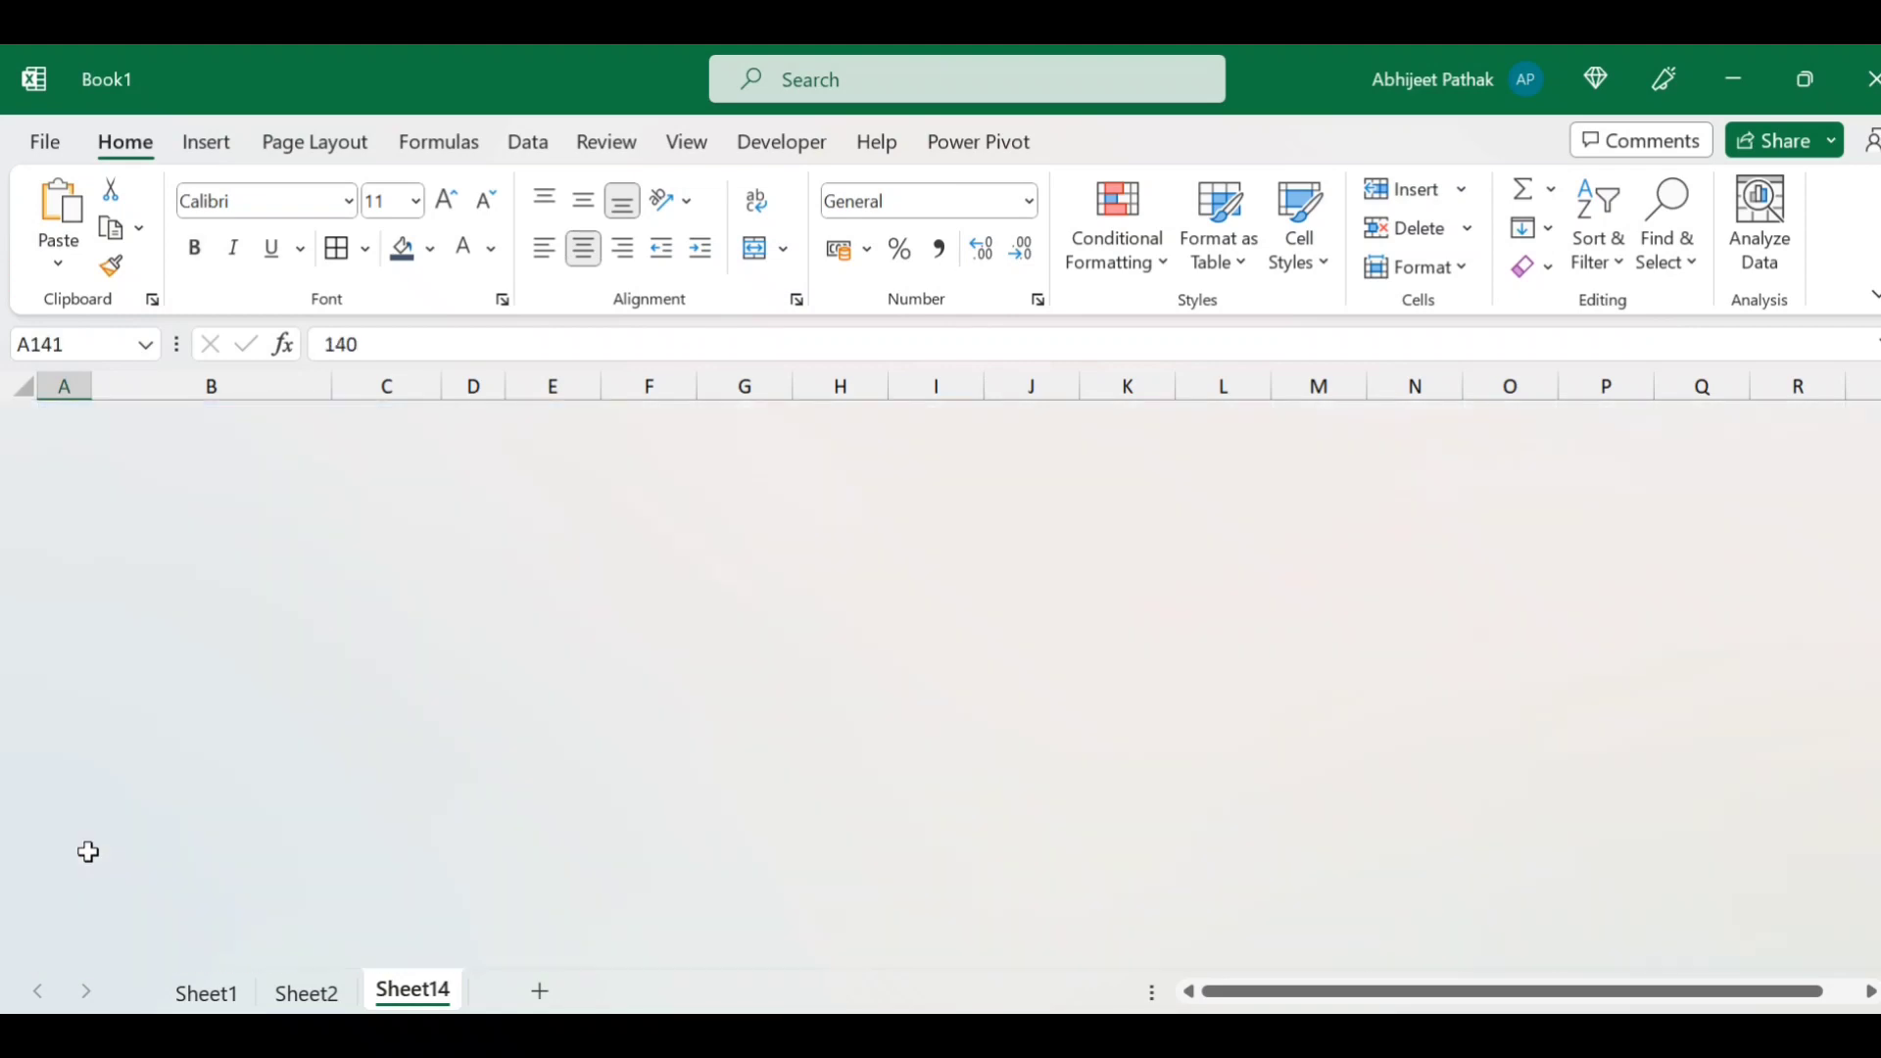
pyautogui.press('Down')
pyautogui.hotkey('ctrl', 'v')
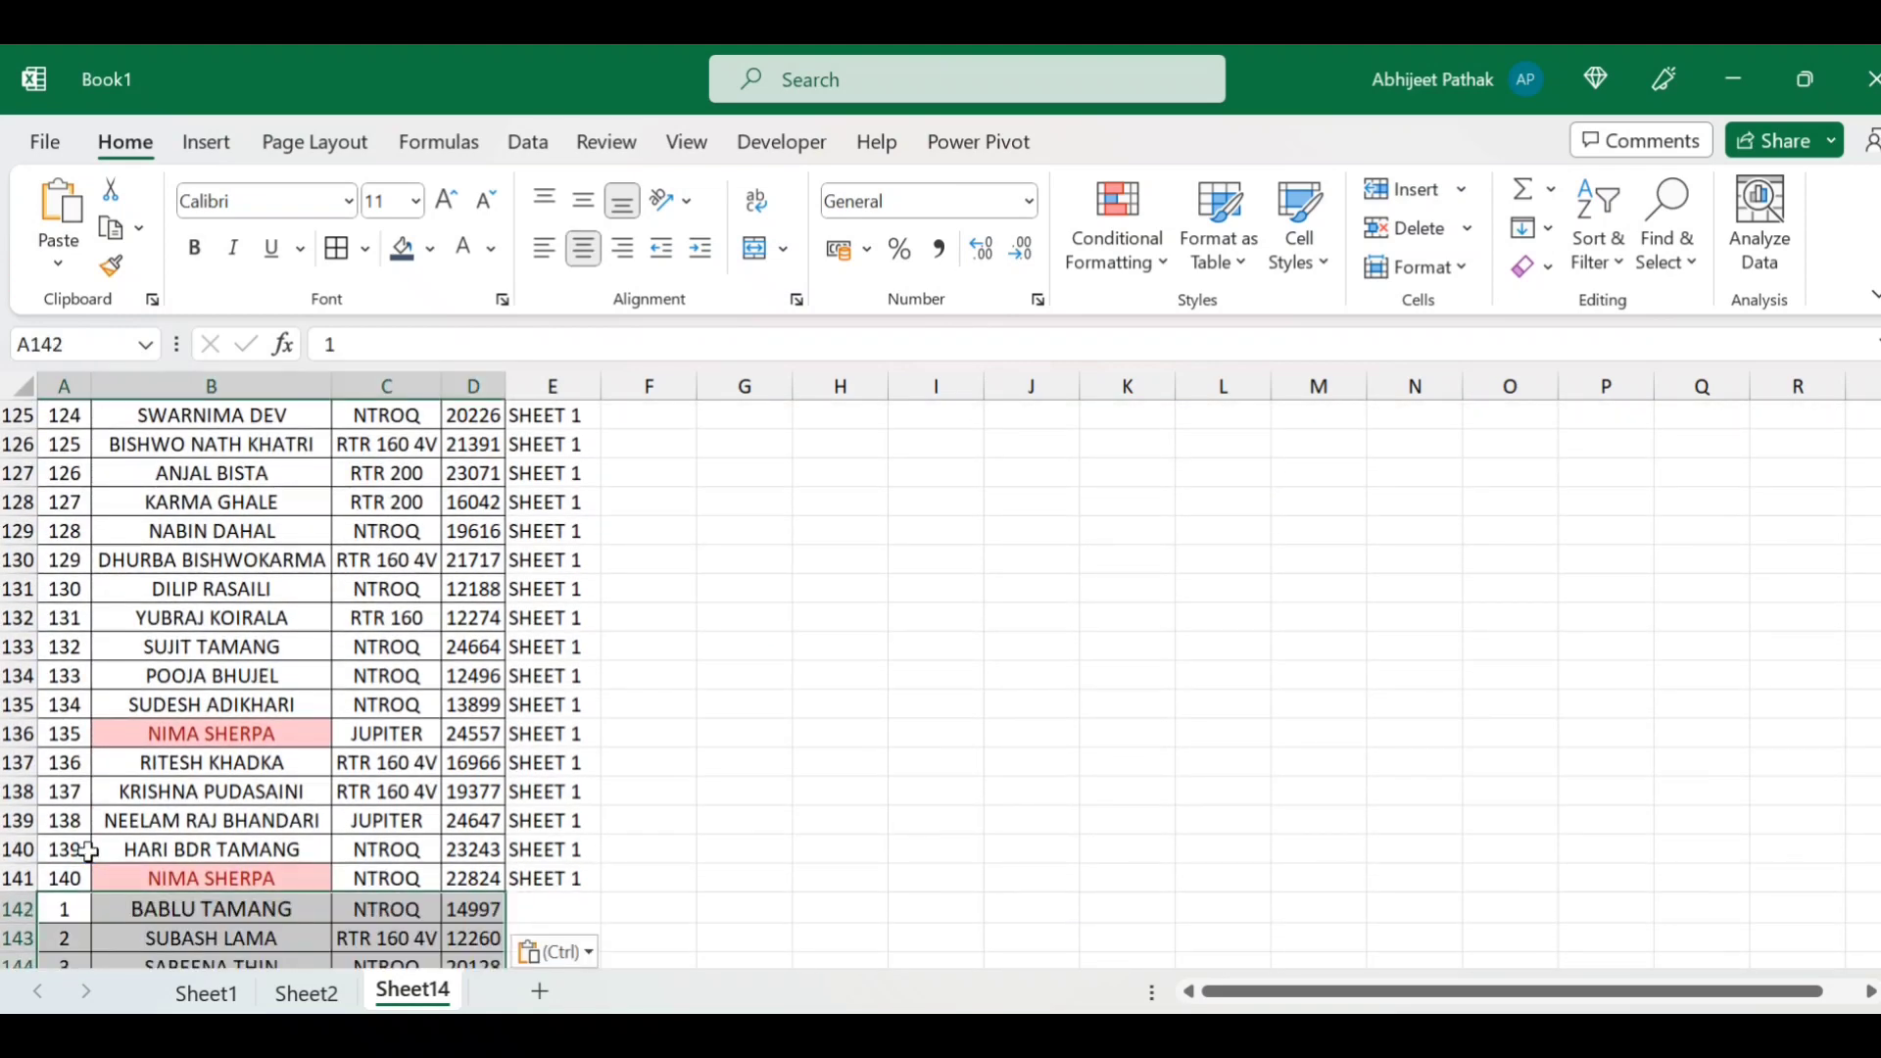
# - Enter SHEET 2 in E142 and fill it down the appended rows
pyautogui.press('Right')
pyautogui.press('Right')
pyautogui.press('Right')
pyautogui.press('Right')
pyautogui.write('SHEE')
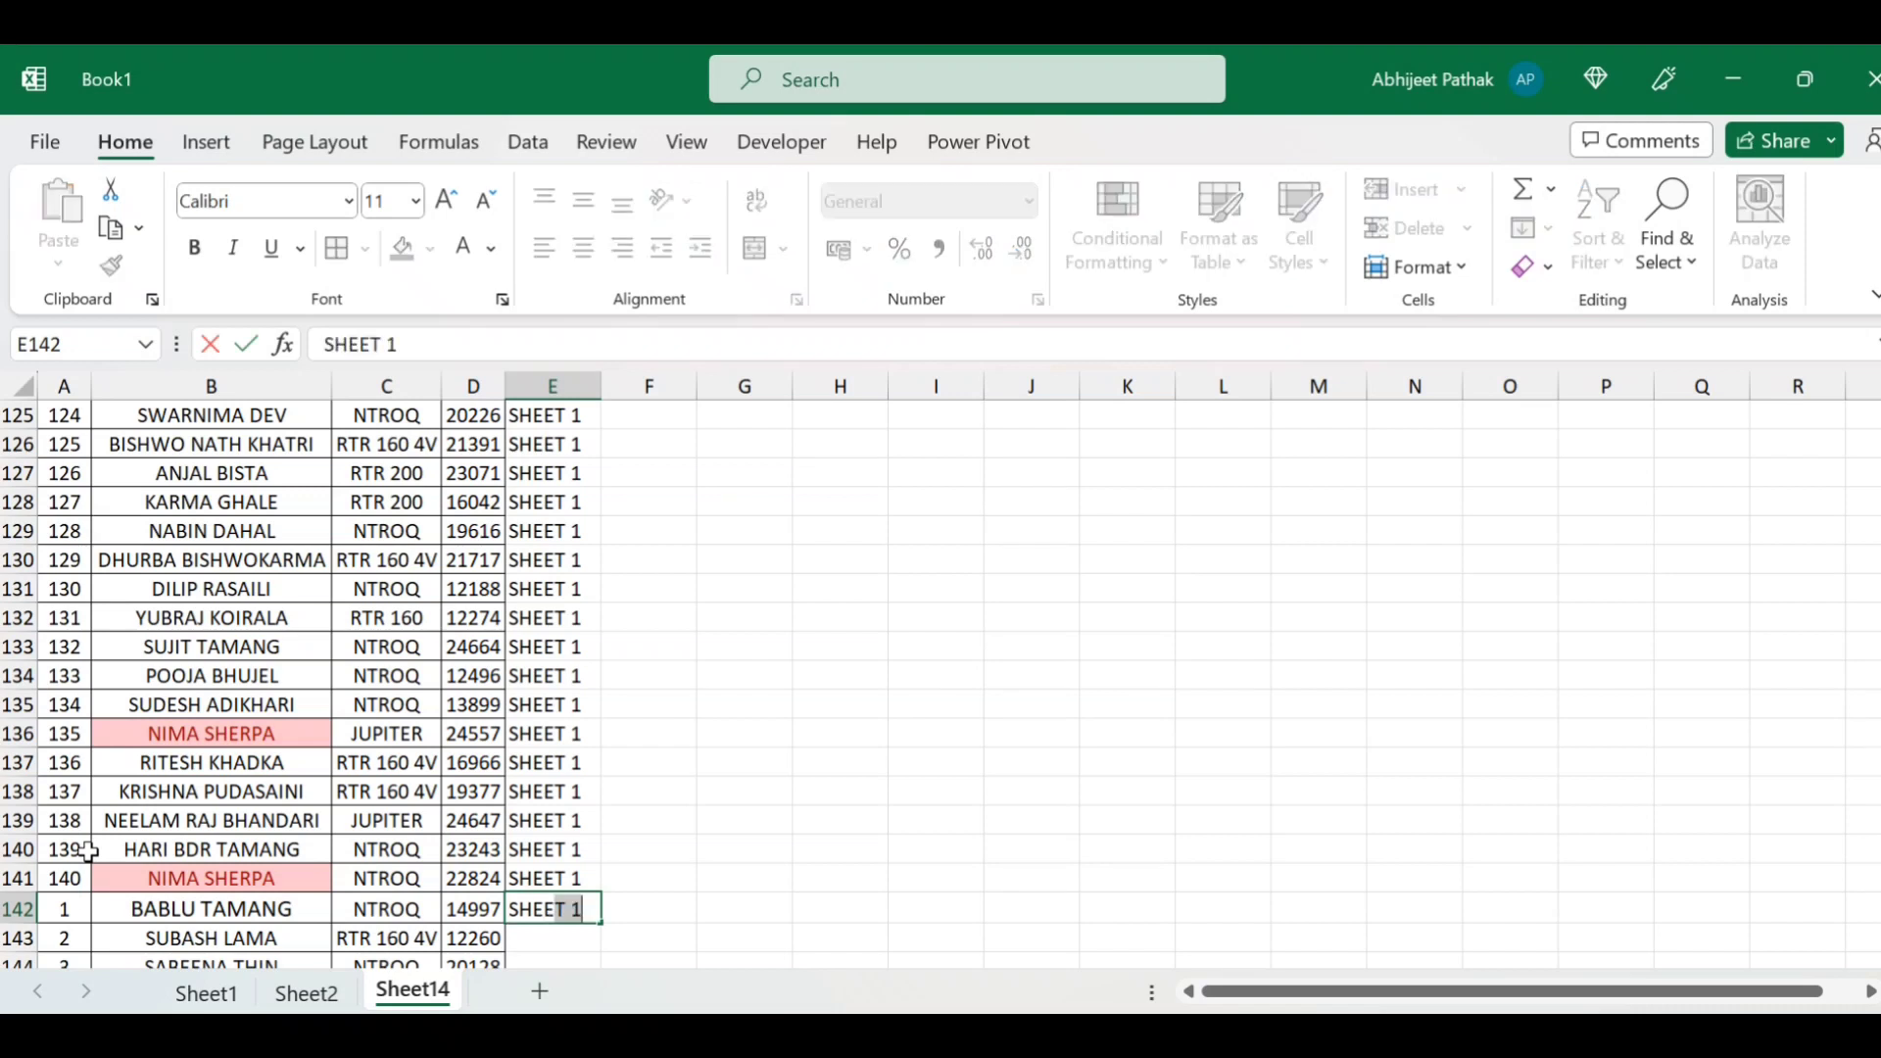
pyautogui.press('Tab')
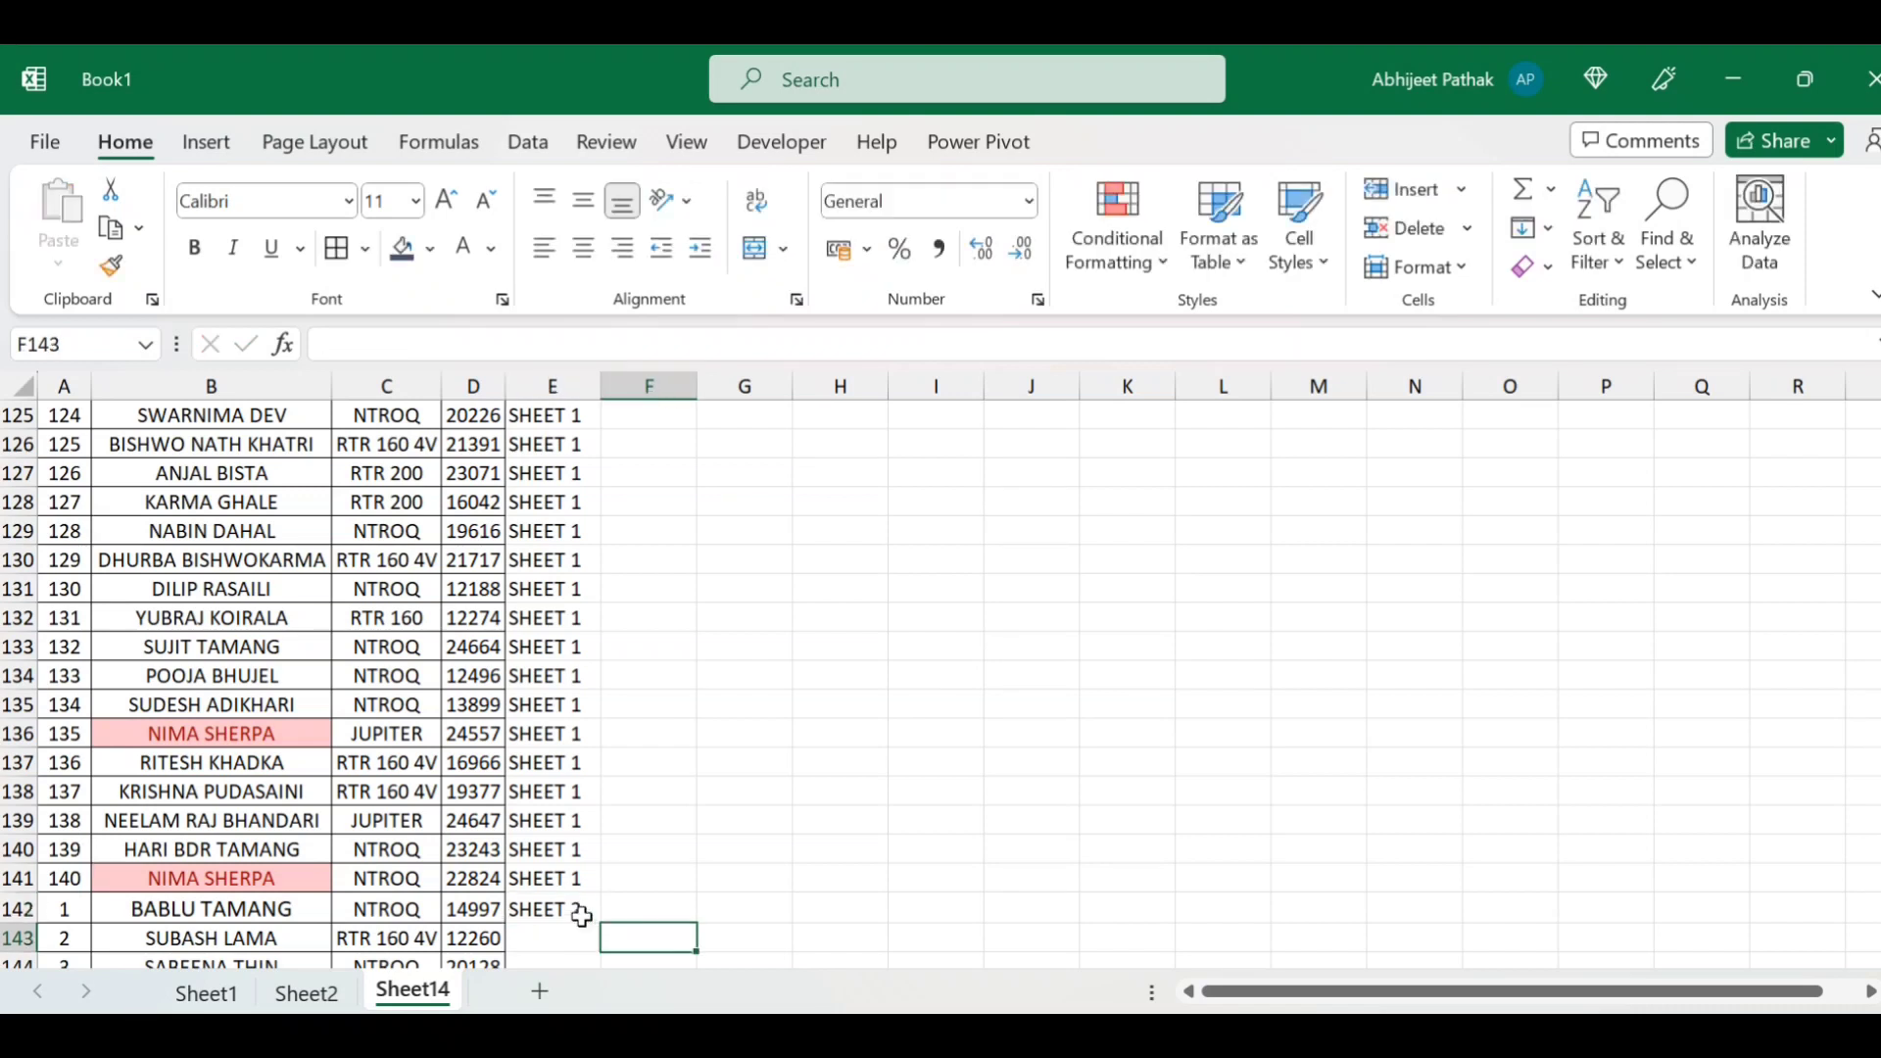
pyautogui.click(578, 913)
pyautogui.doubleClick(601, 926)
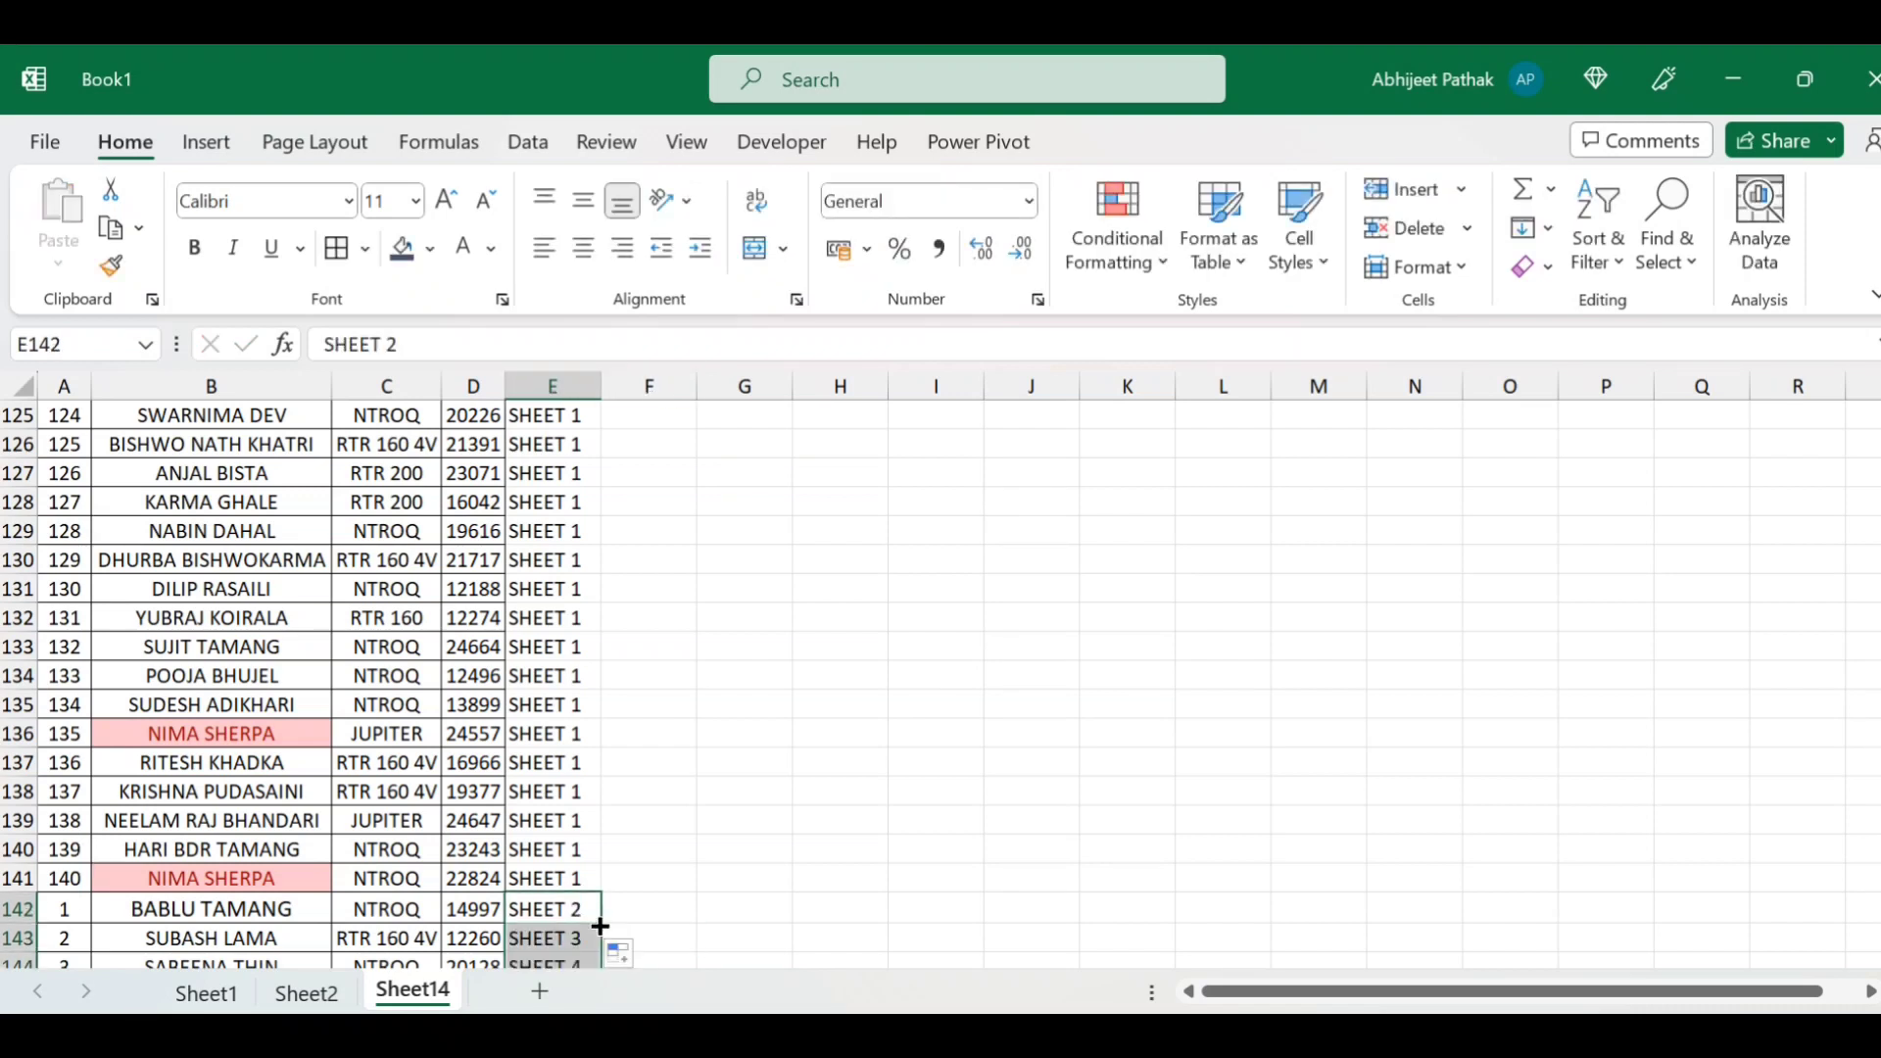
# - Overwrite the appended REMARKS cells with the SHEET 2 label
pyautogui.click(391, 879)
pyautogui.press('Down')
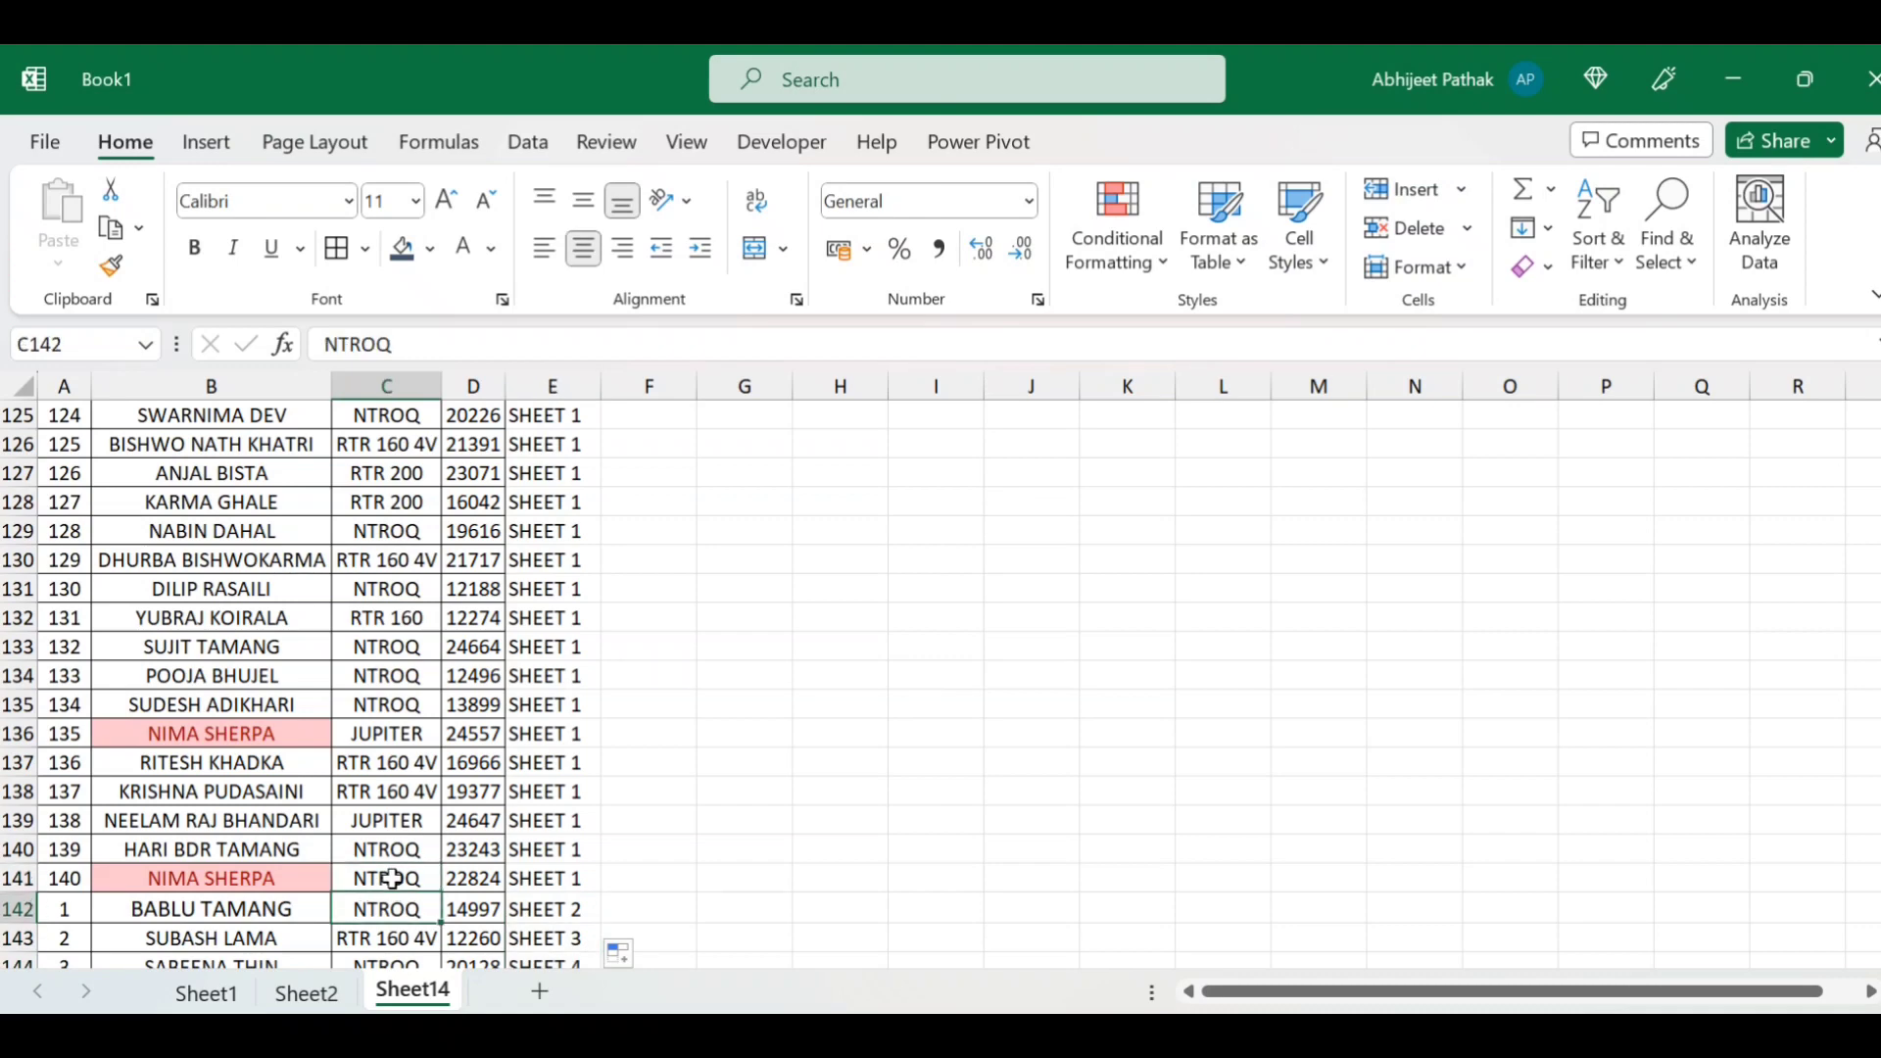
pyautogui.press('Right')
pyautogui.press('Right')
pyautogui.press('Down')
pyautogui.hotkey('ctrl', 'space')
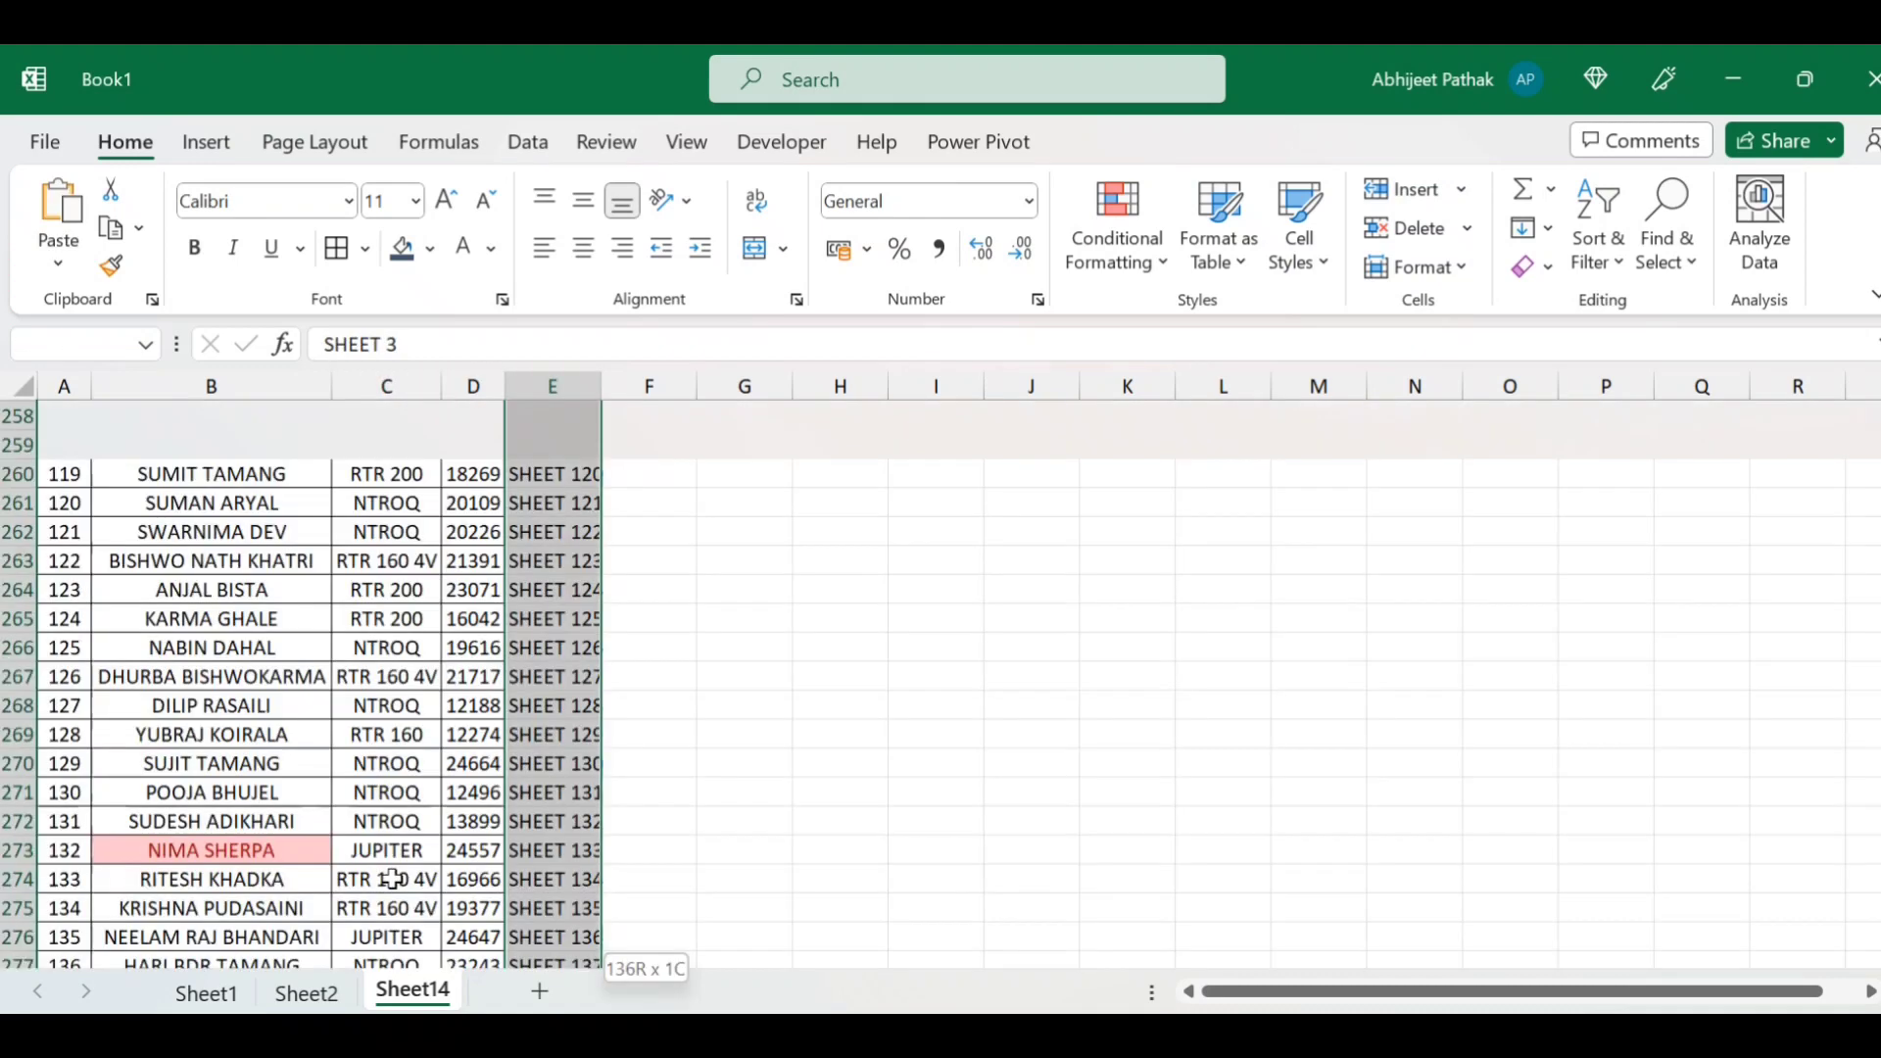
pyautogui.hotkey('ctrl', 'c')
pyautogui.hotkey('ctrl', 'v')
pyautogui.hotkey('ctrl', 'Up')
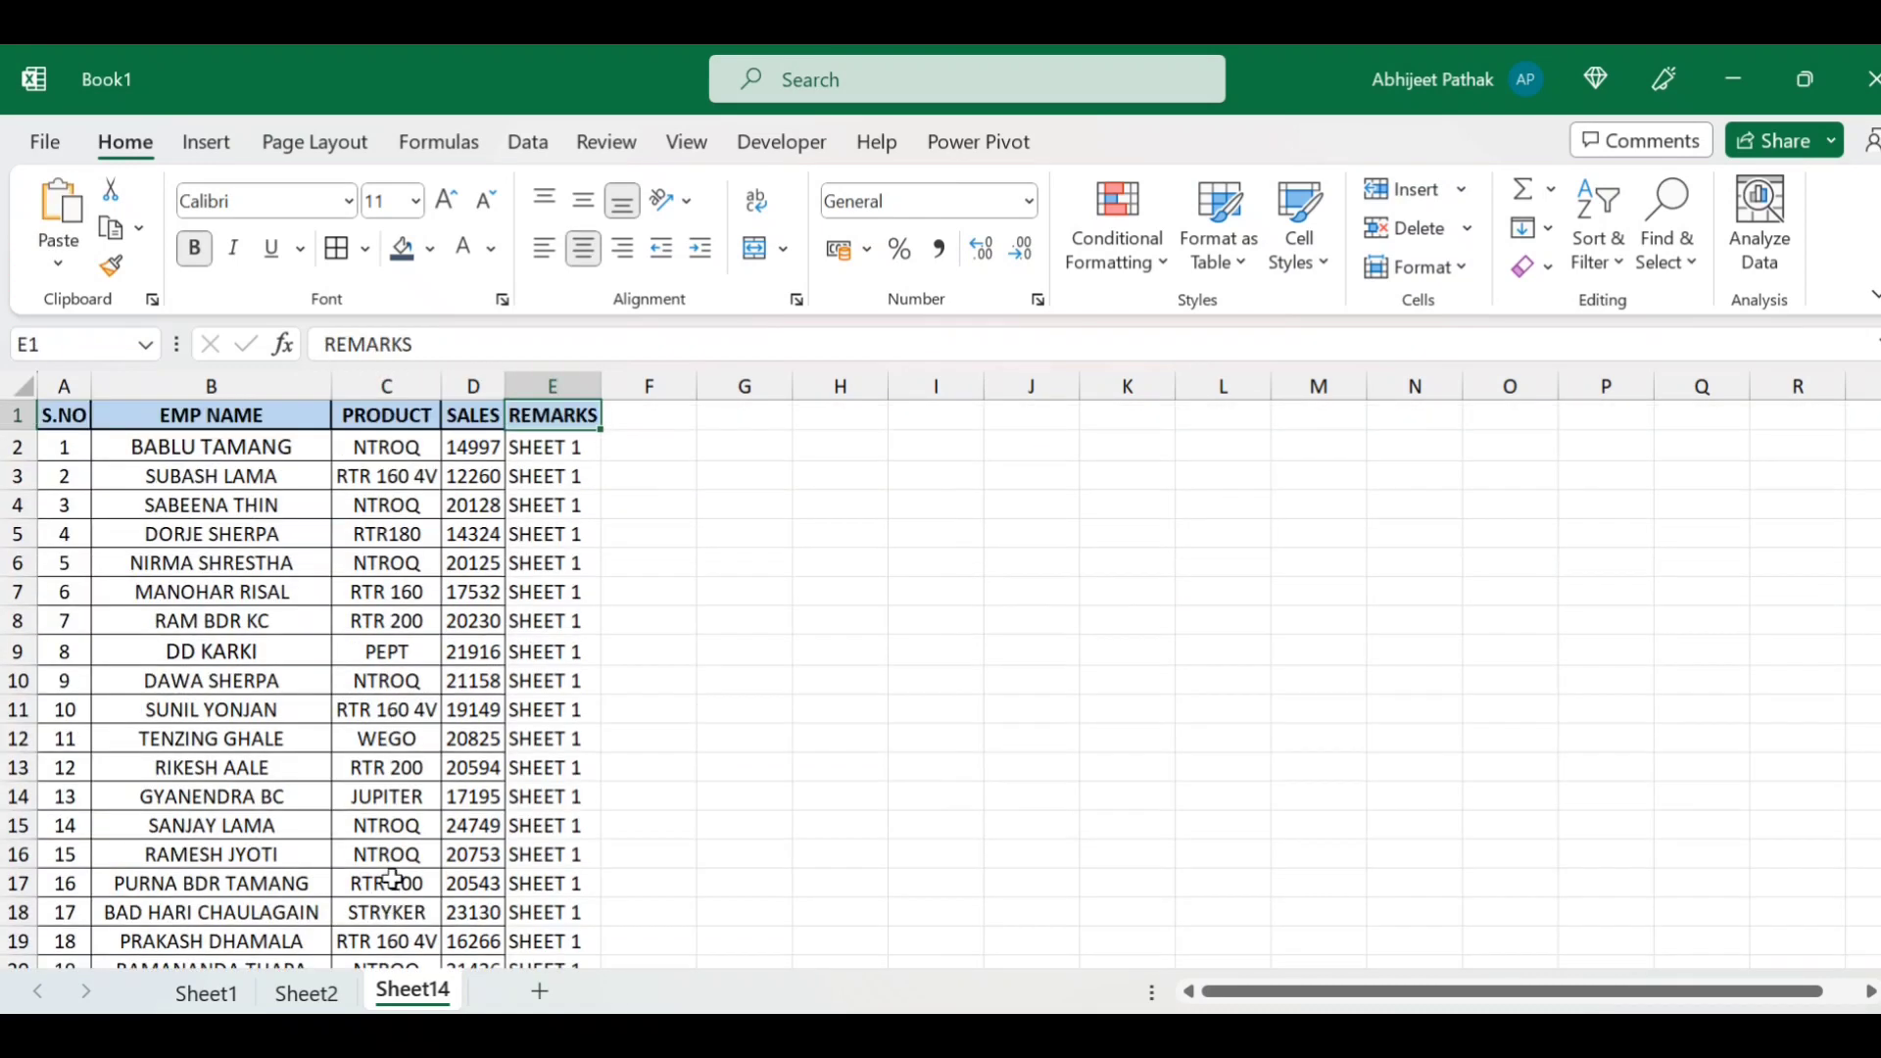
# - Insert a PivotTable of the Sheet14 data on a new worksheet
pyautogui.click(271, 430)
pyautogui.click(207, 142)
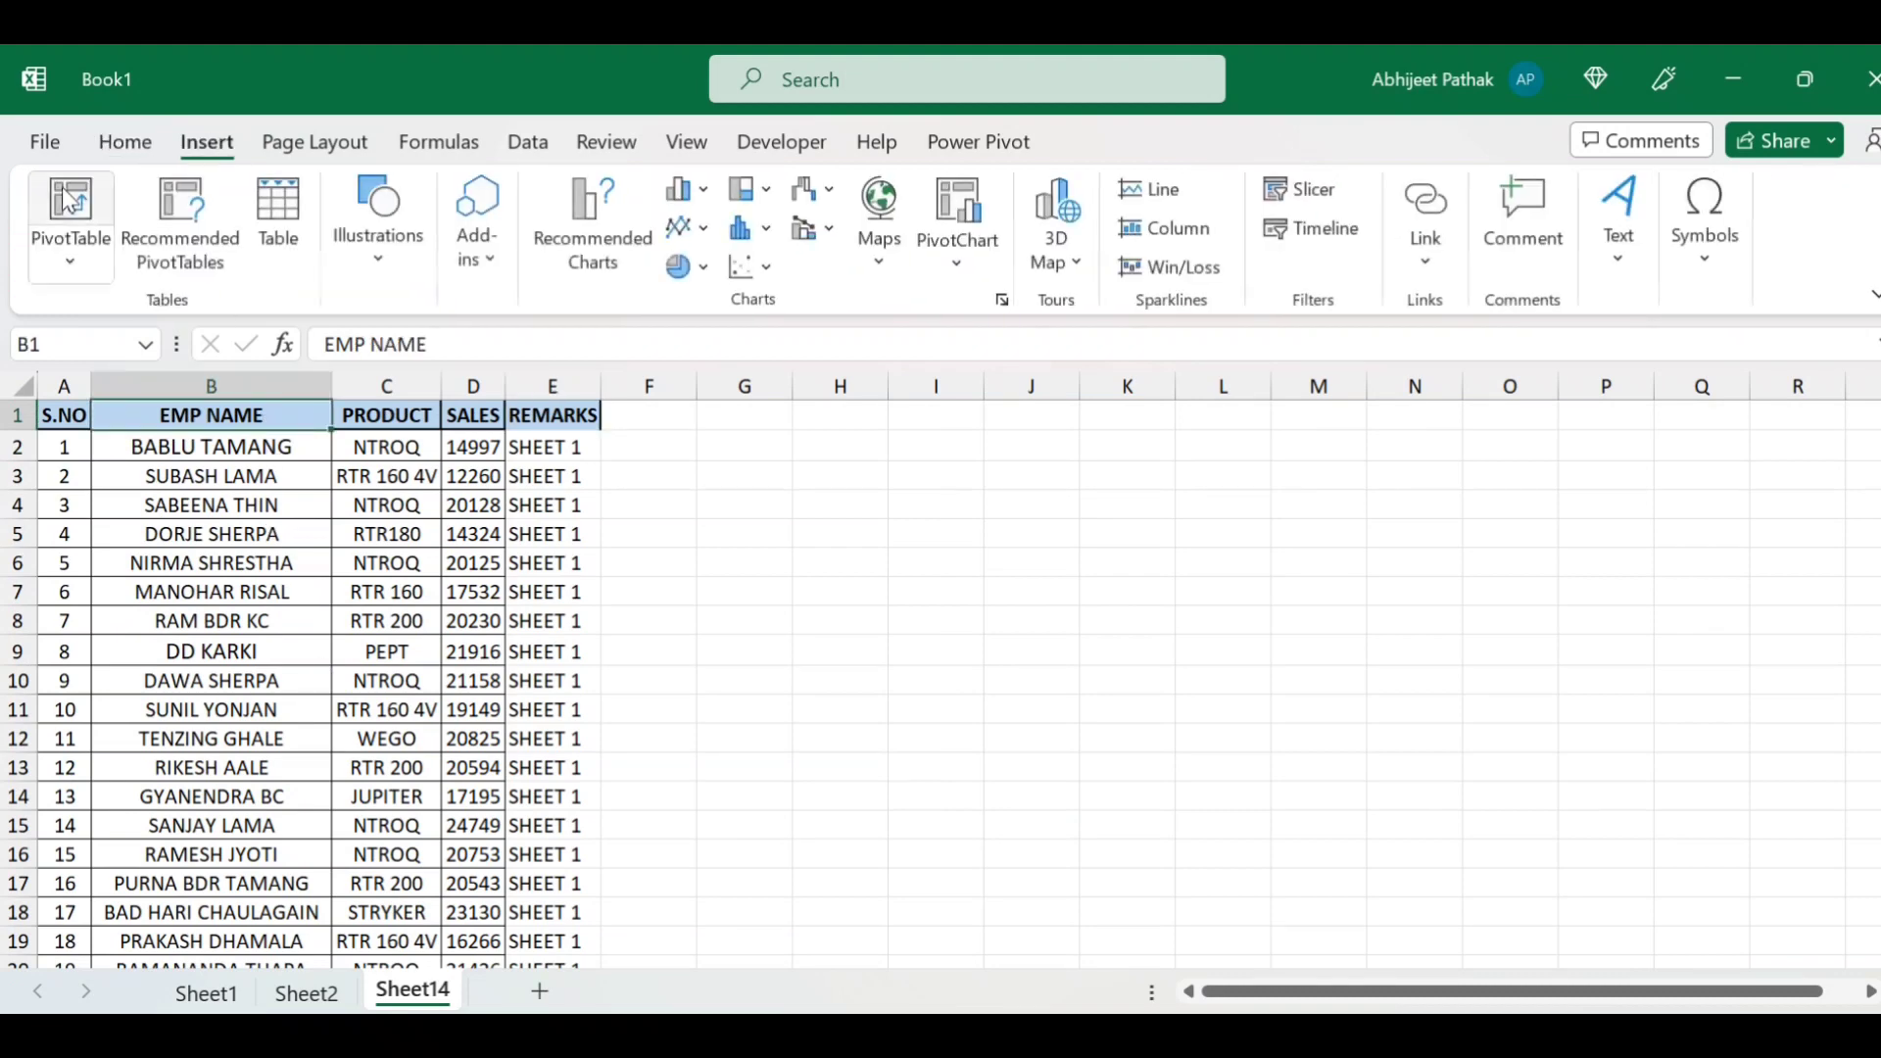
pyautogui.click(67, 203)
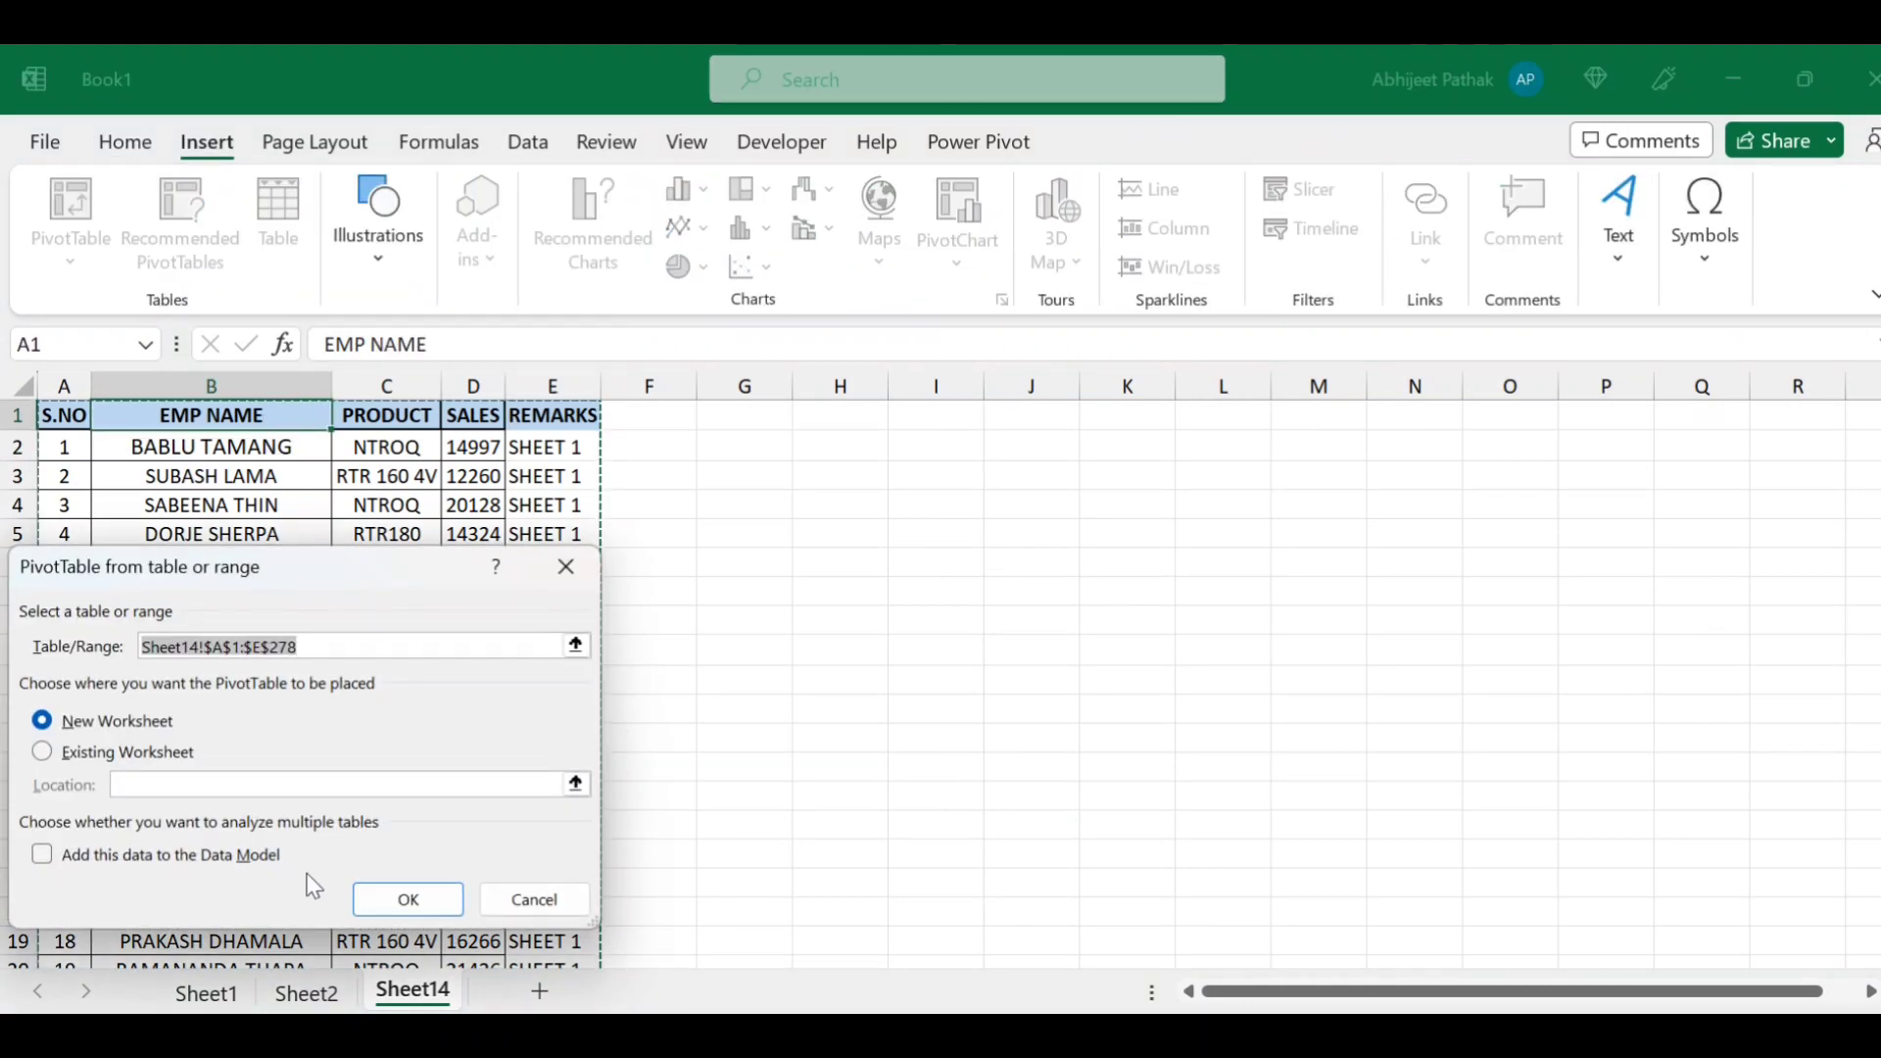
pyautogui.click(423, 903)
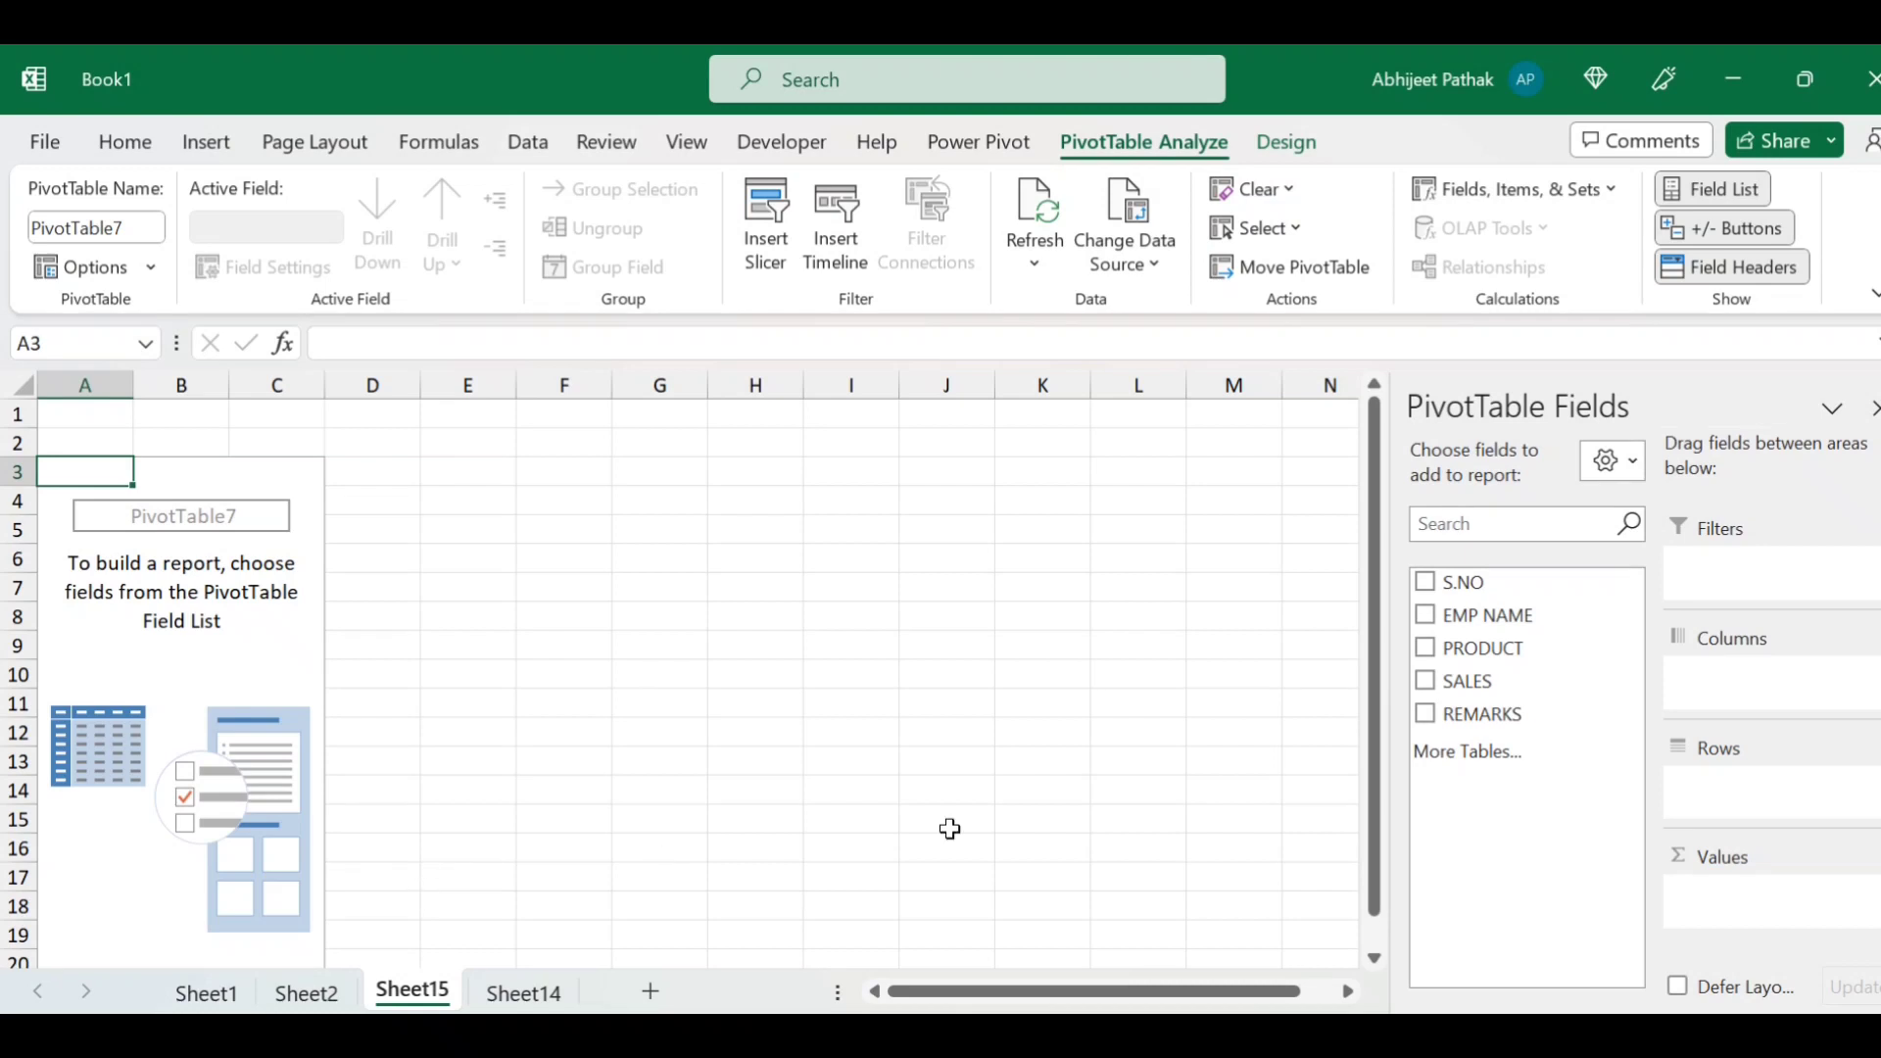
# - Add EMP NAME and PRODUCT as rows, Sum of SALES as values, REMARKS as columns
pyautogui.click(1425, 614)
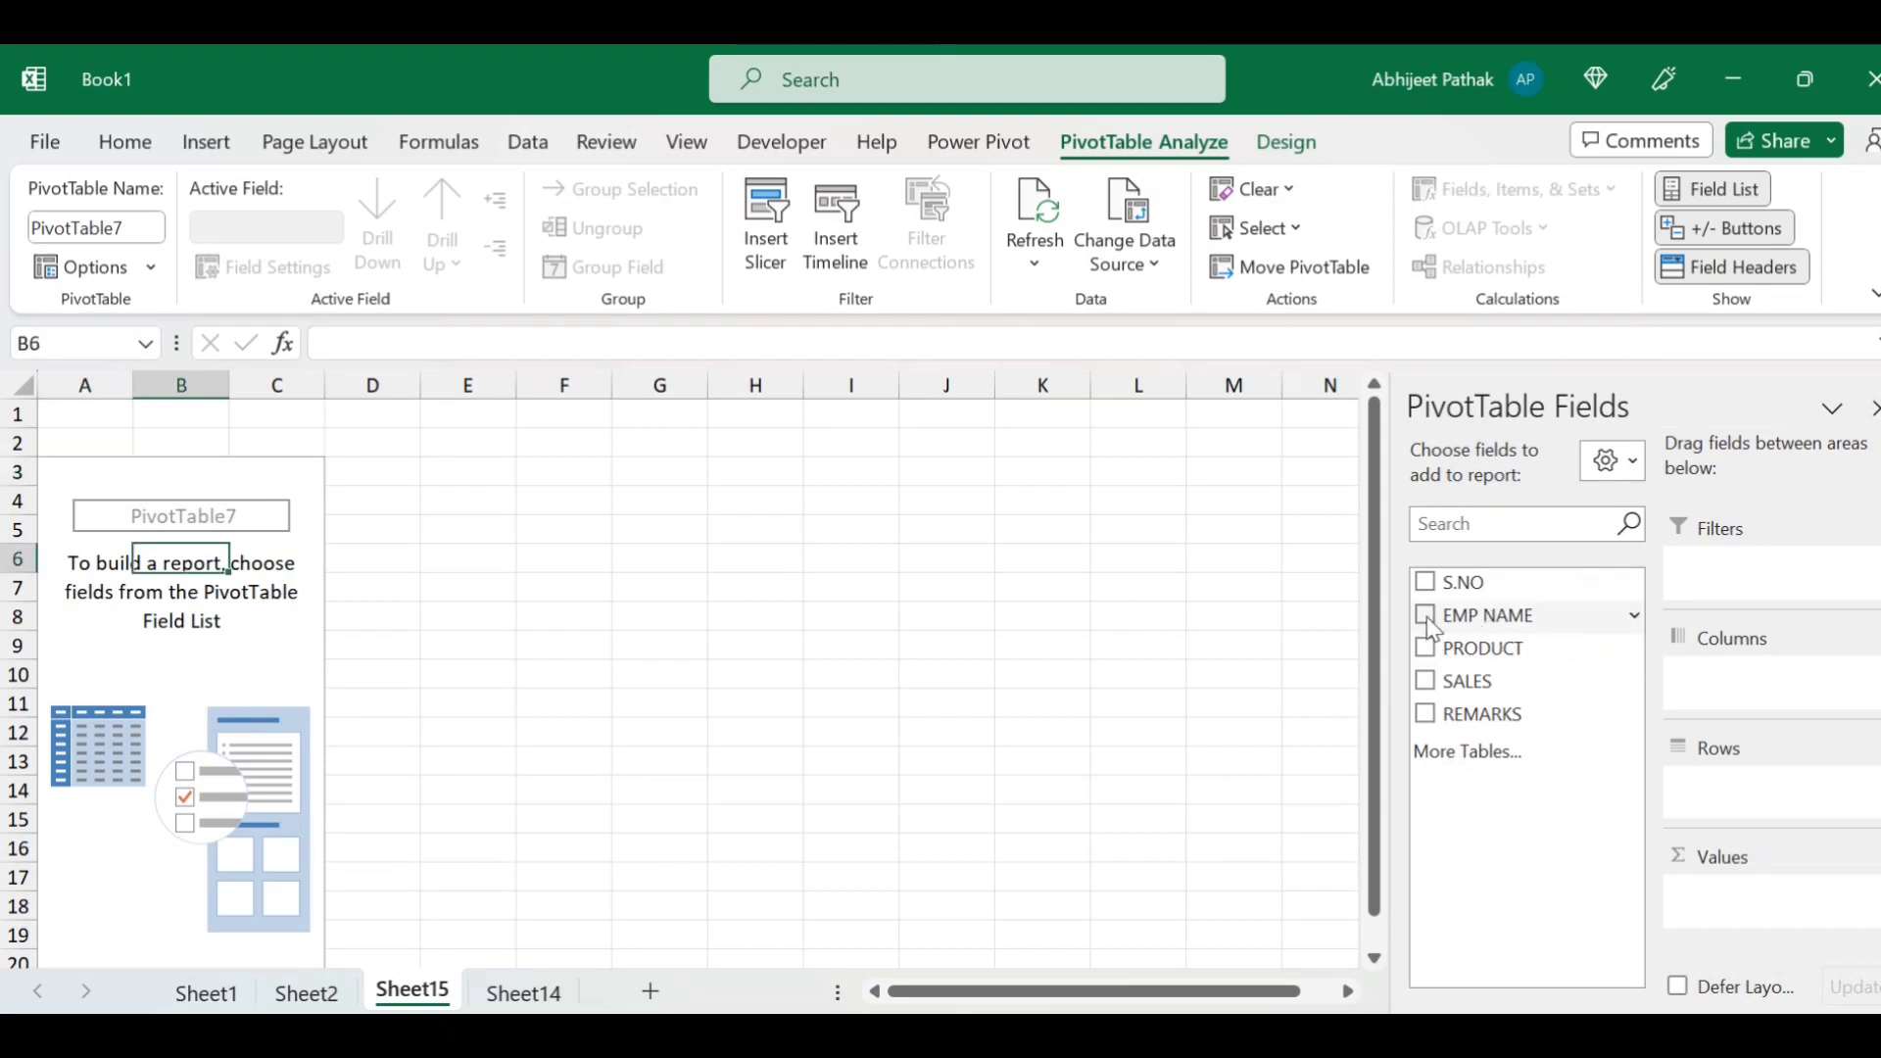
pyautogui.click(1427, 647)
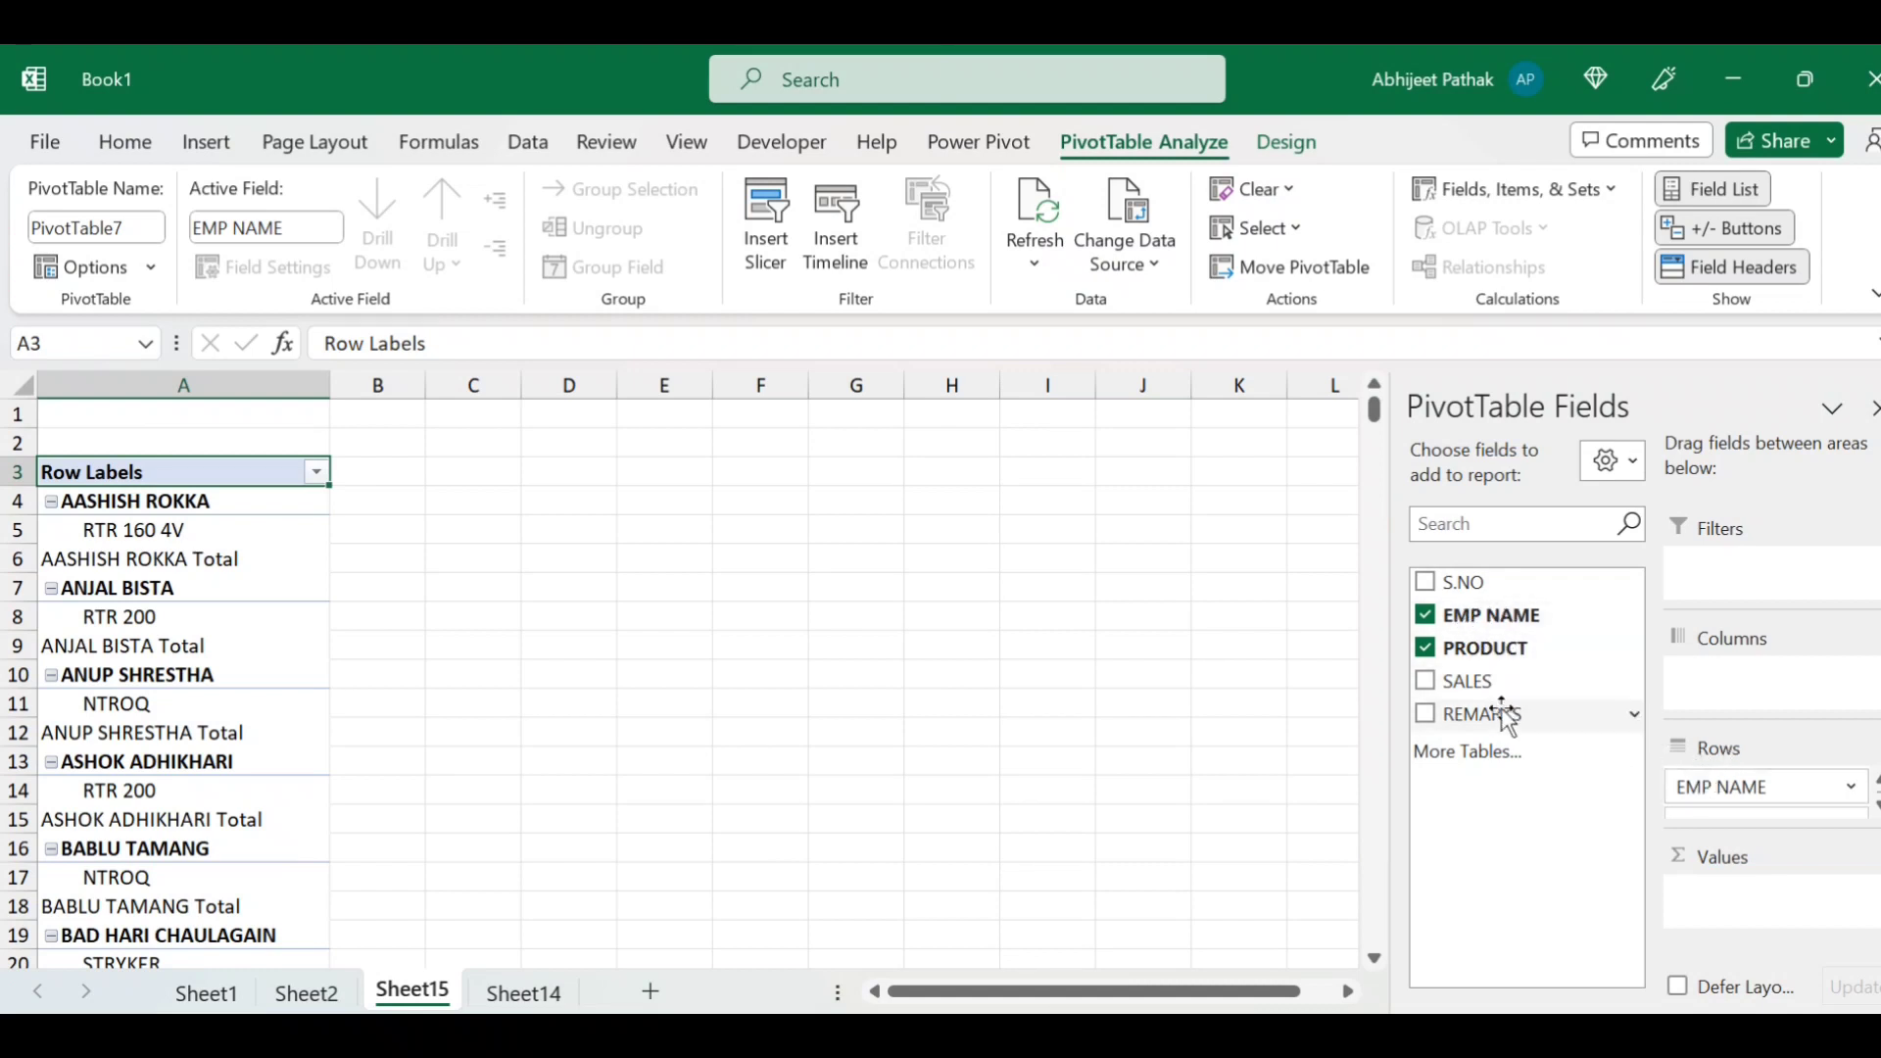
pyautogui.moveTo(1458, 686); pyautogui.dragTo(1448, 699)
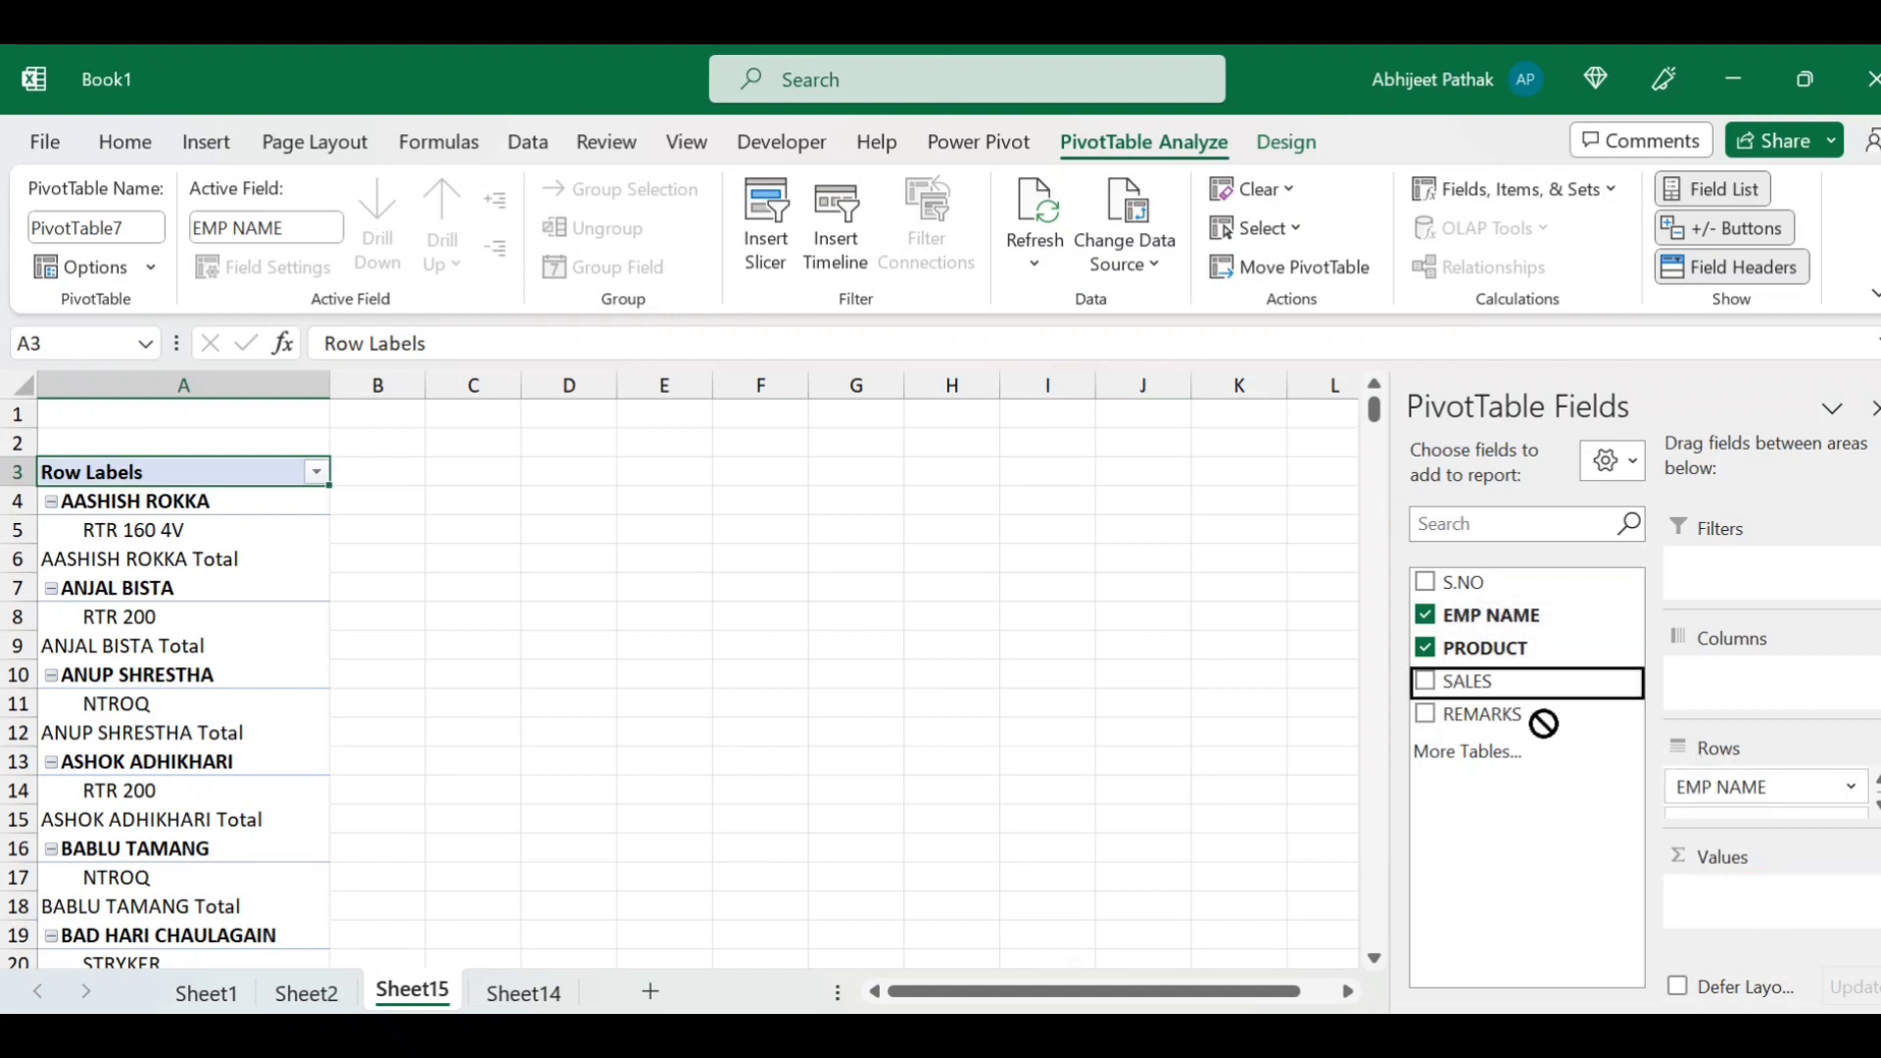
pyautogui.click(1426, 680)
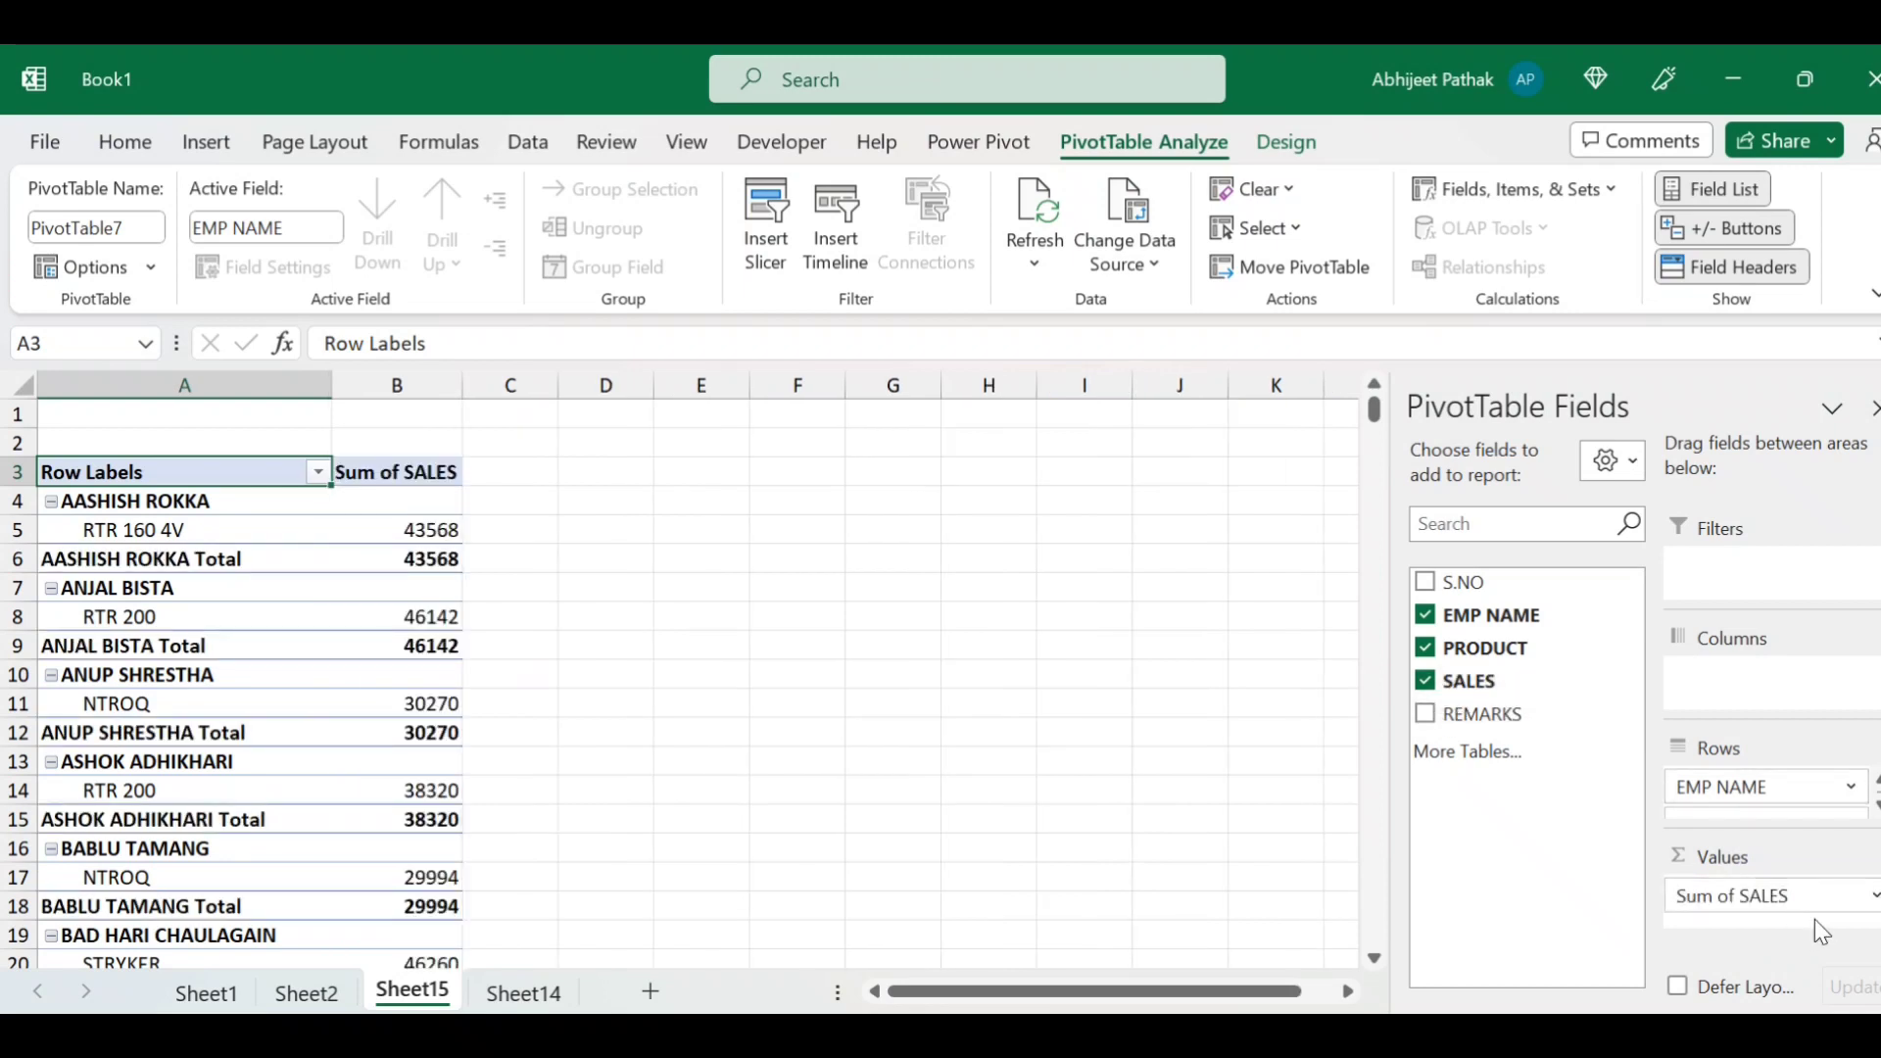
pyautogui.moveTo(1484, 713); pyautogui.dragTo(1764, 686)
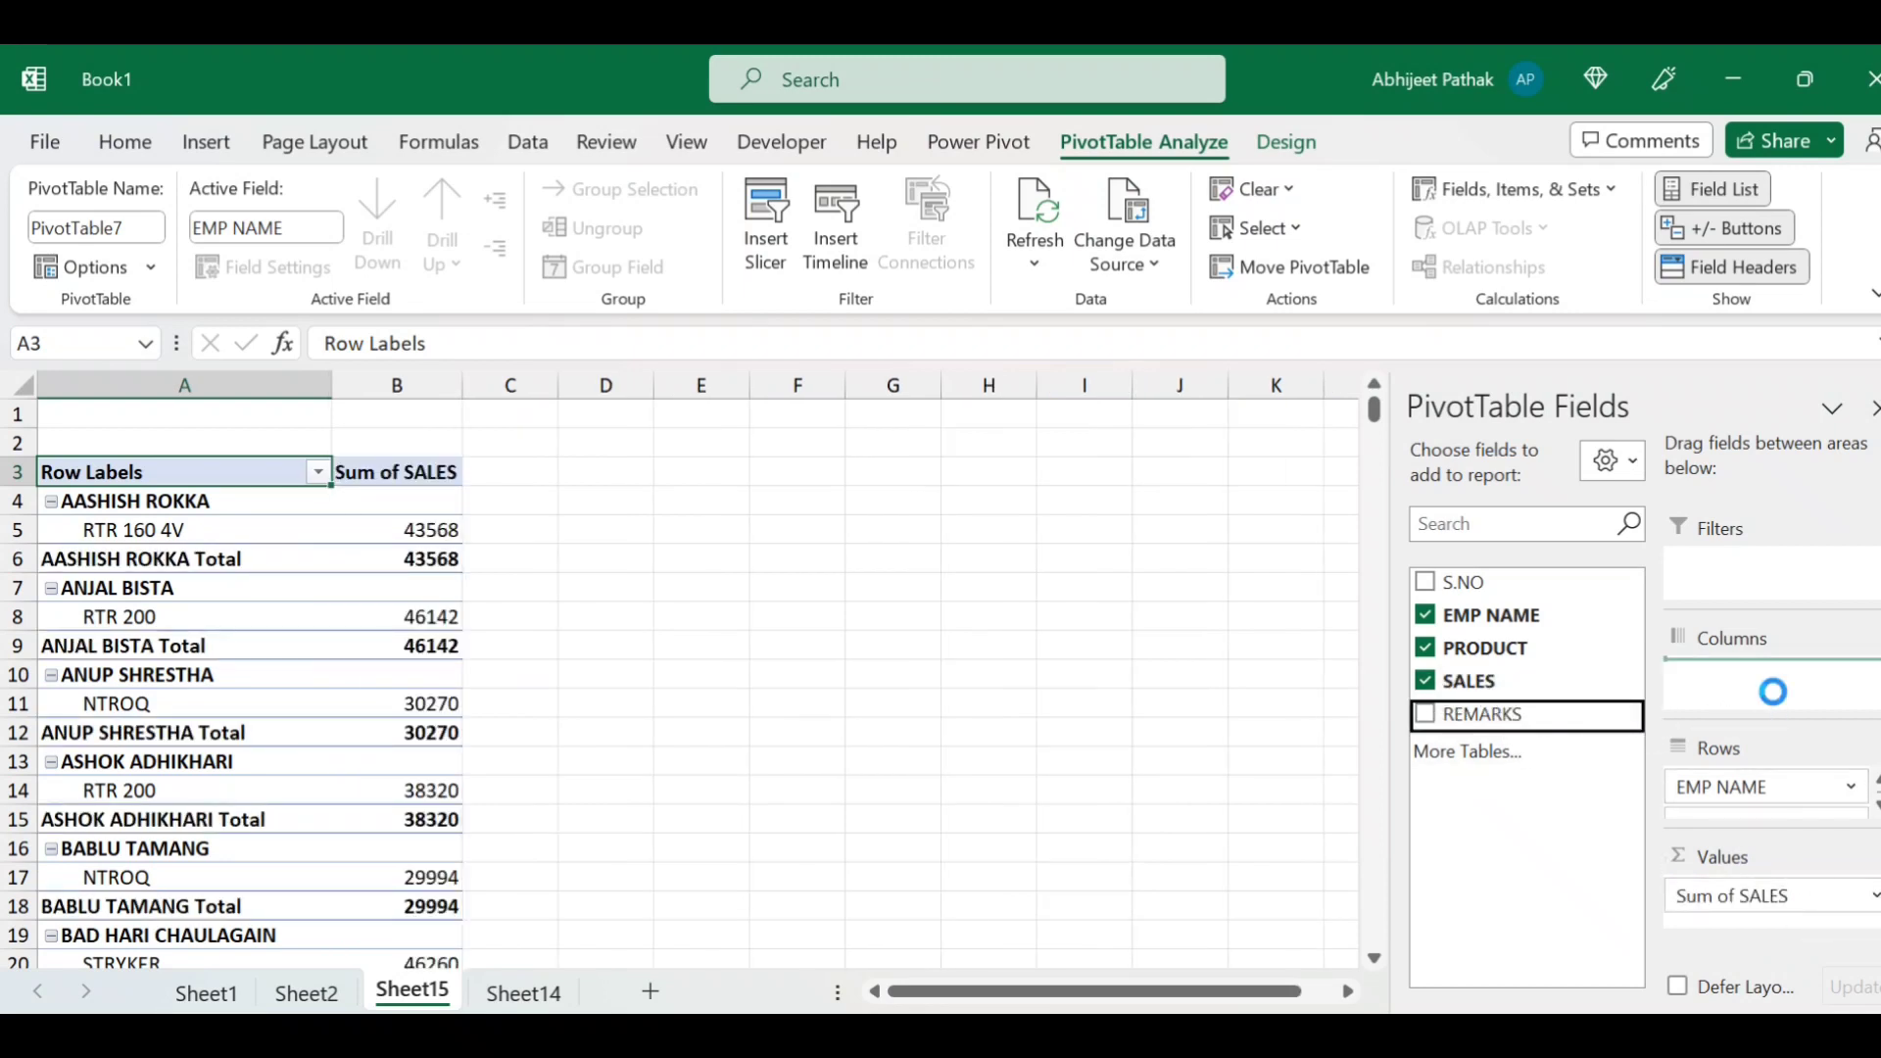
pyautogui.click(1287, 142)
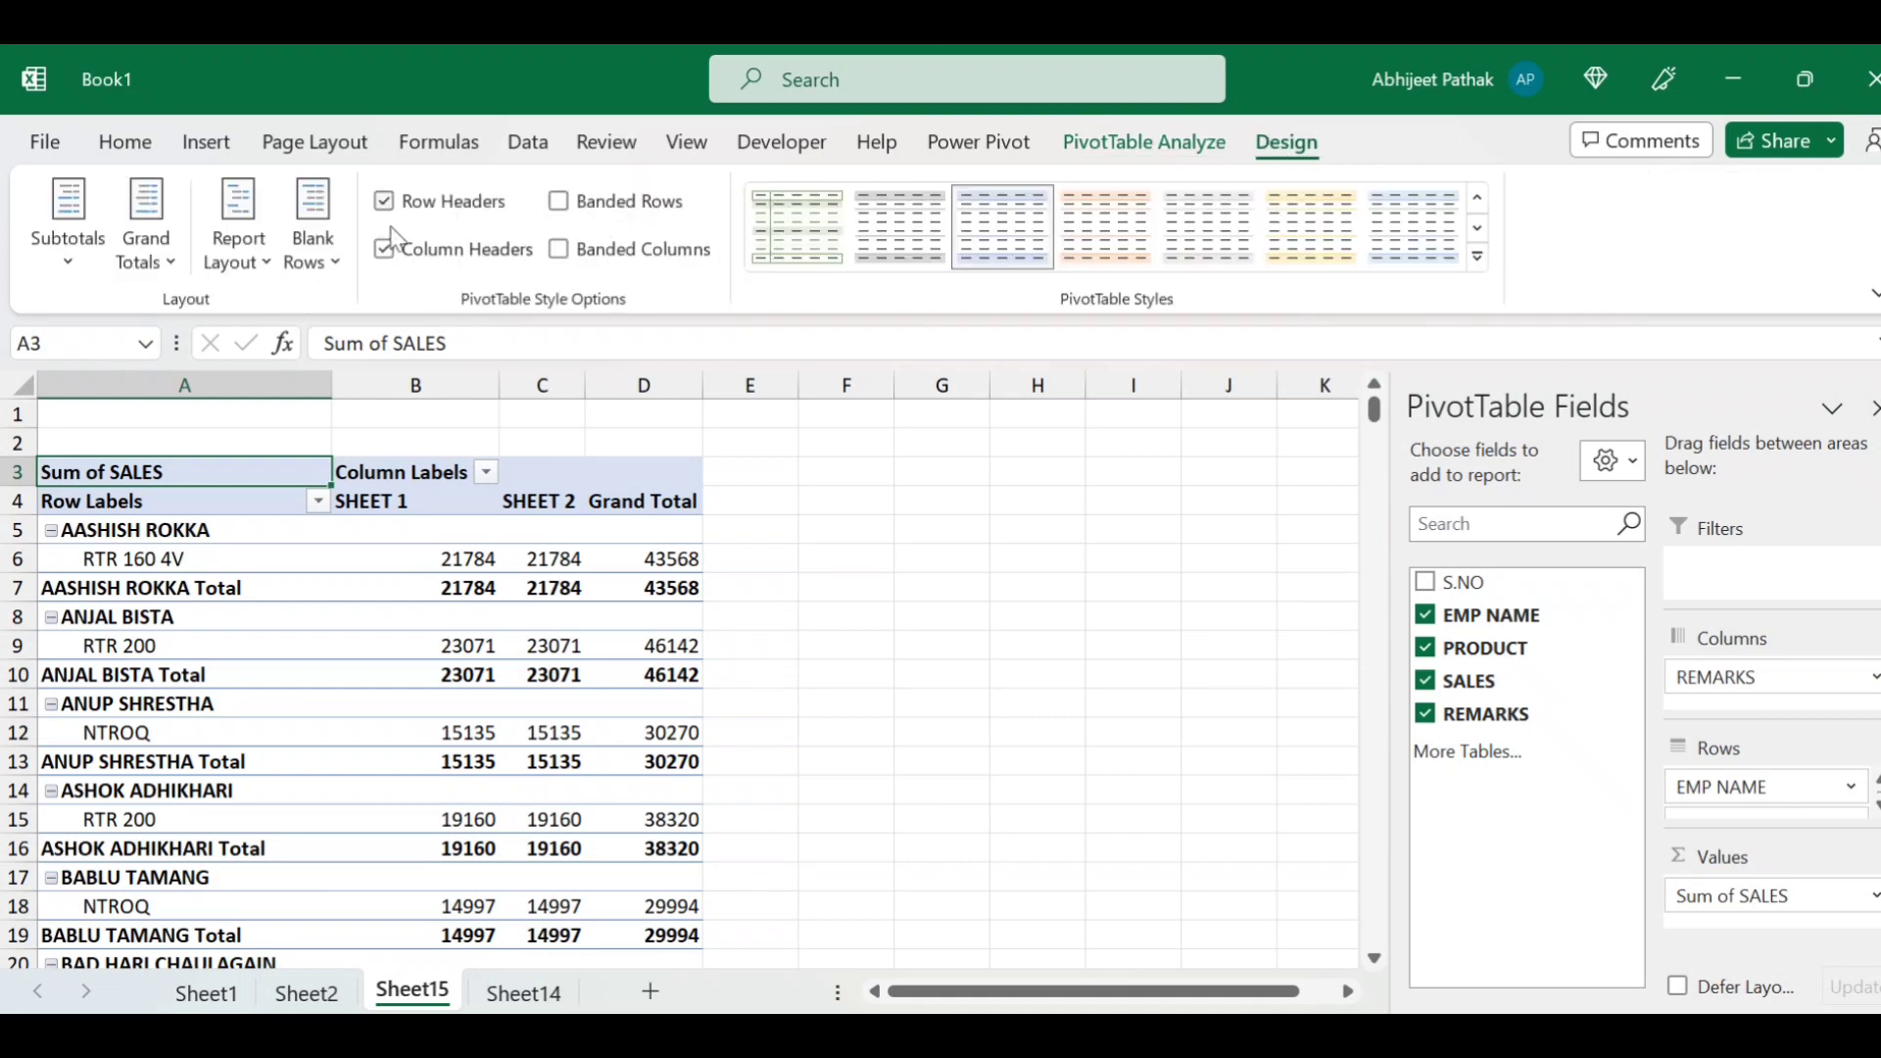
pyautogui.click(240, 275)
# - Switch the pivot to tabular layout and remove the EMP NAME subtotals
pyautogui.click(348, 466)
pyautogui.click(245, 540)
pyautogui.rightClick(245, 541)
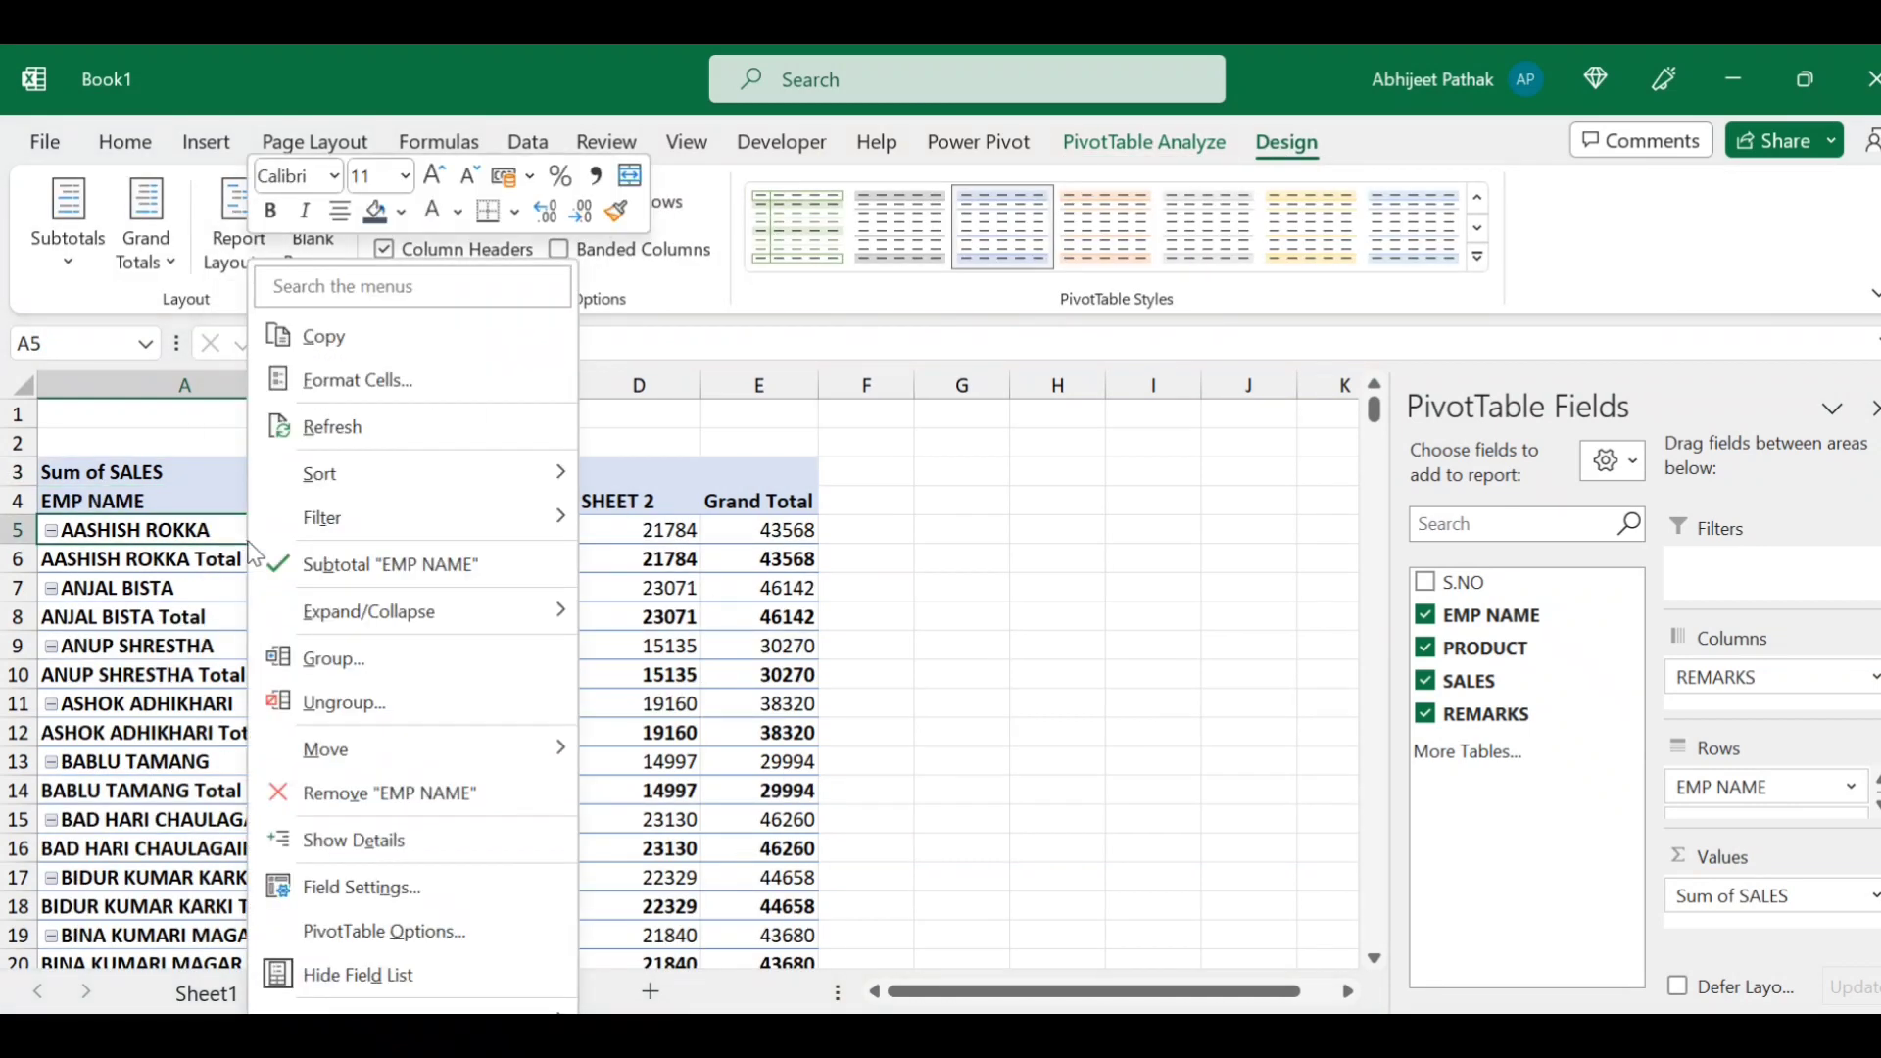
pyautogui.click(389, 577)
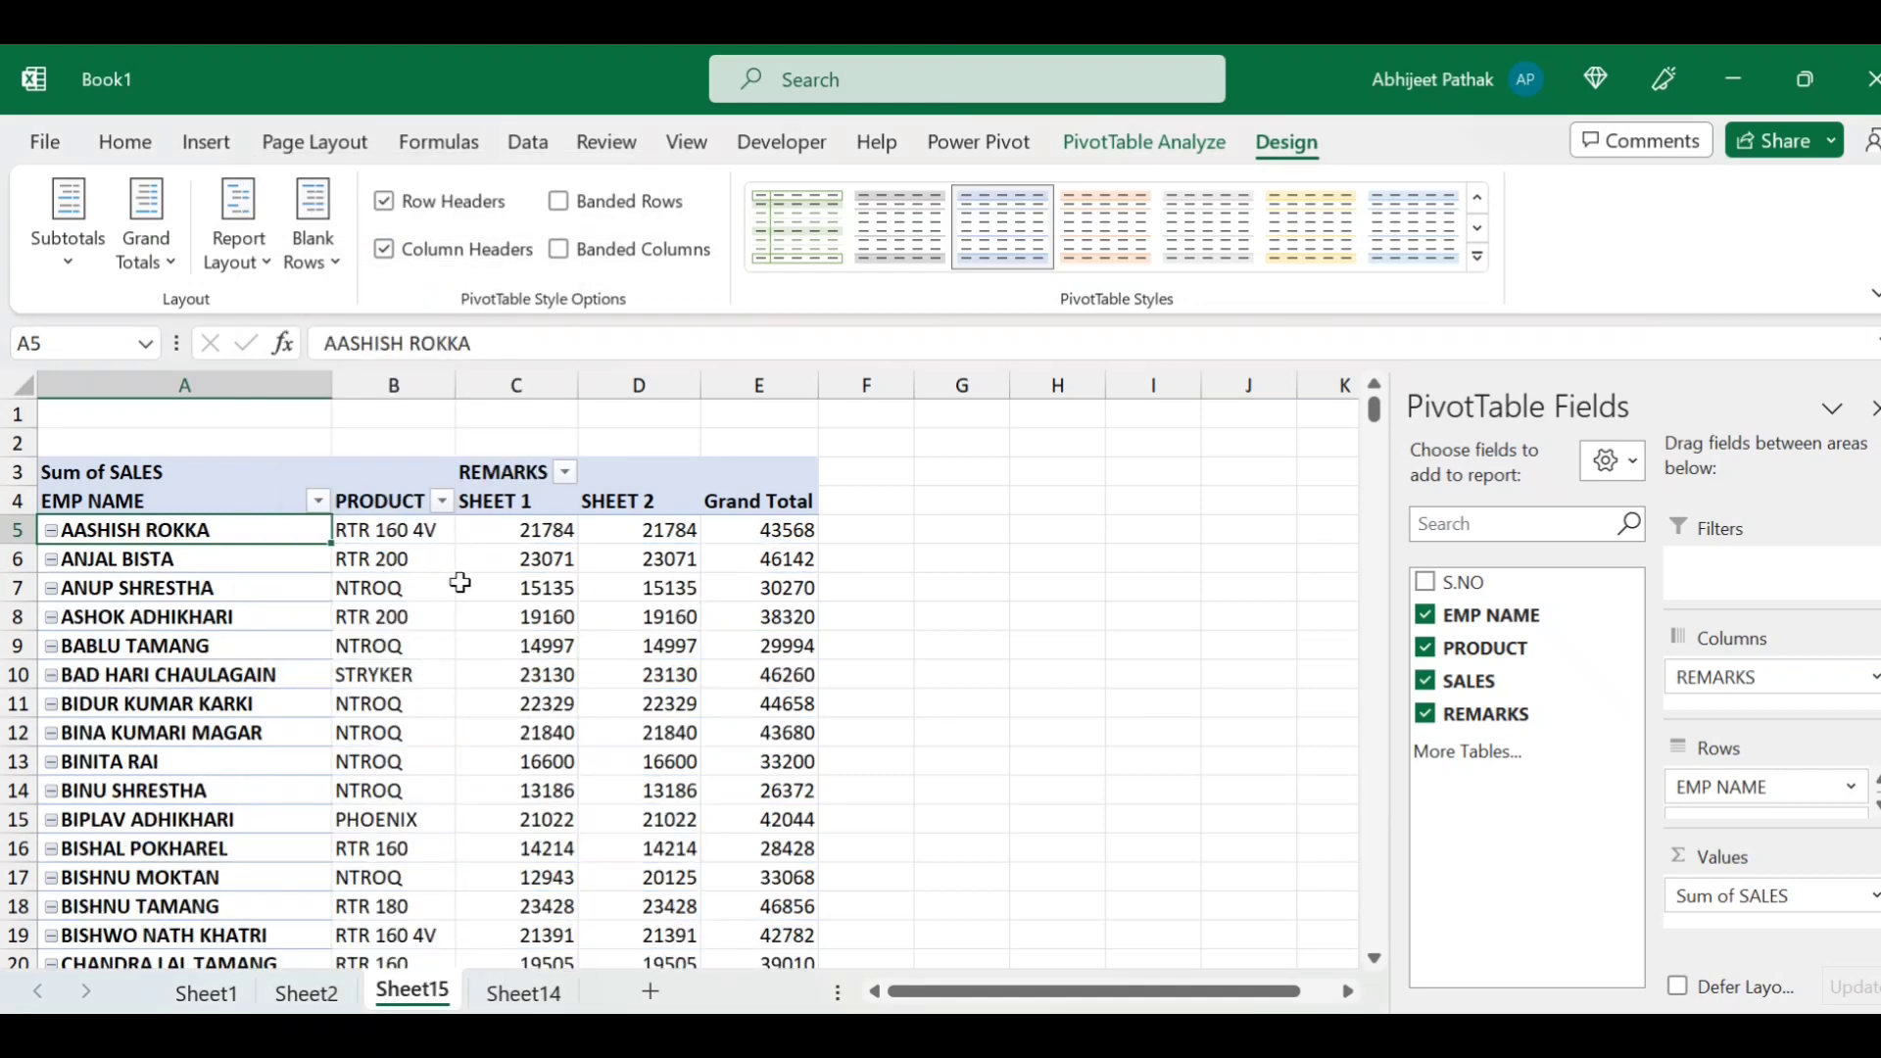
# - Select the SHEET 1 and SHEET 2 sales columns down to the Grand Total row
pyautogui.click(540, 529)
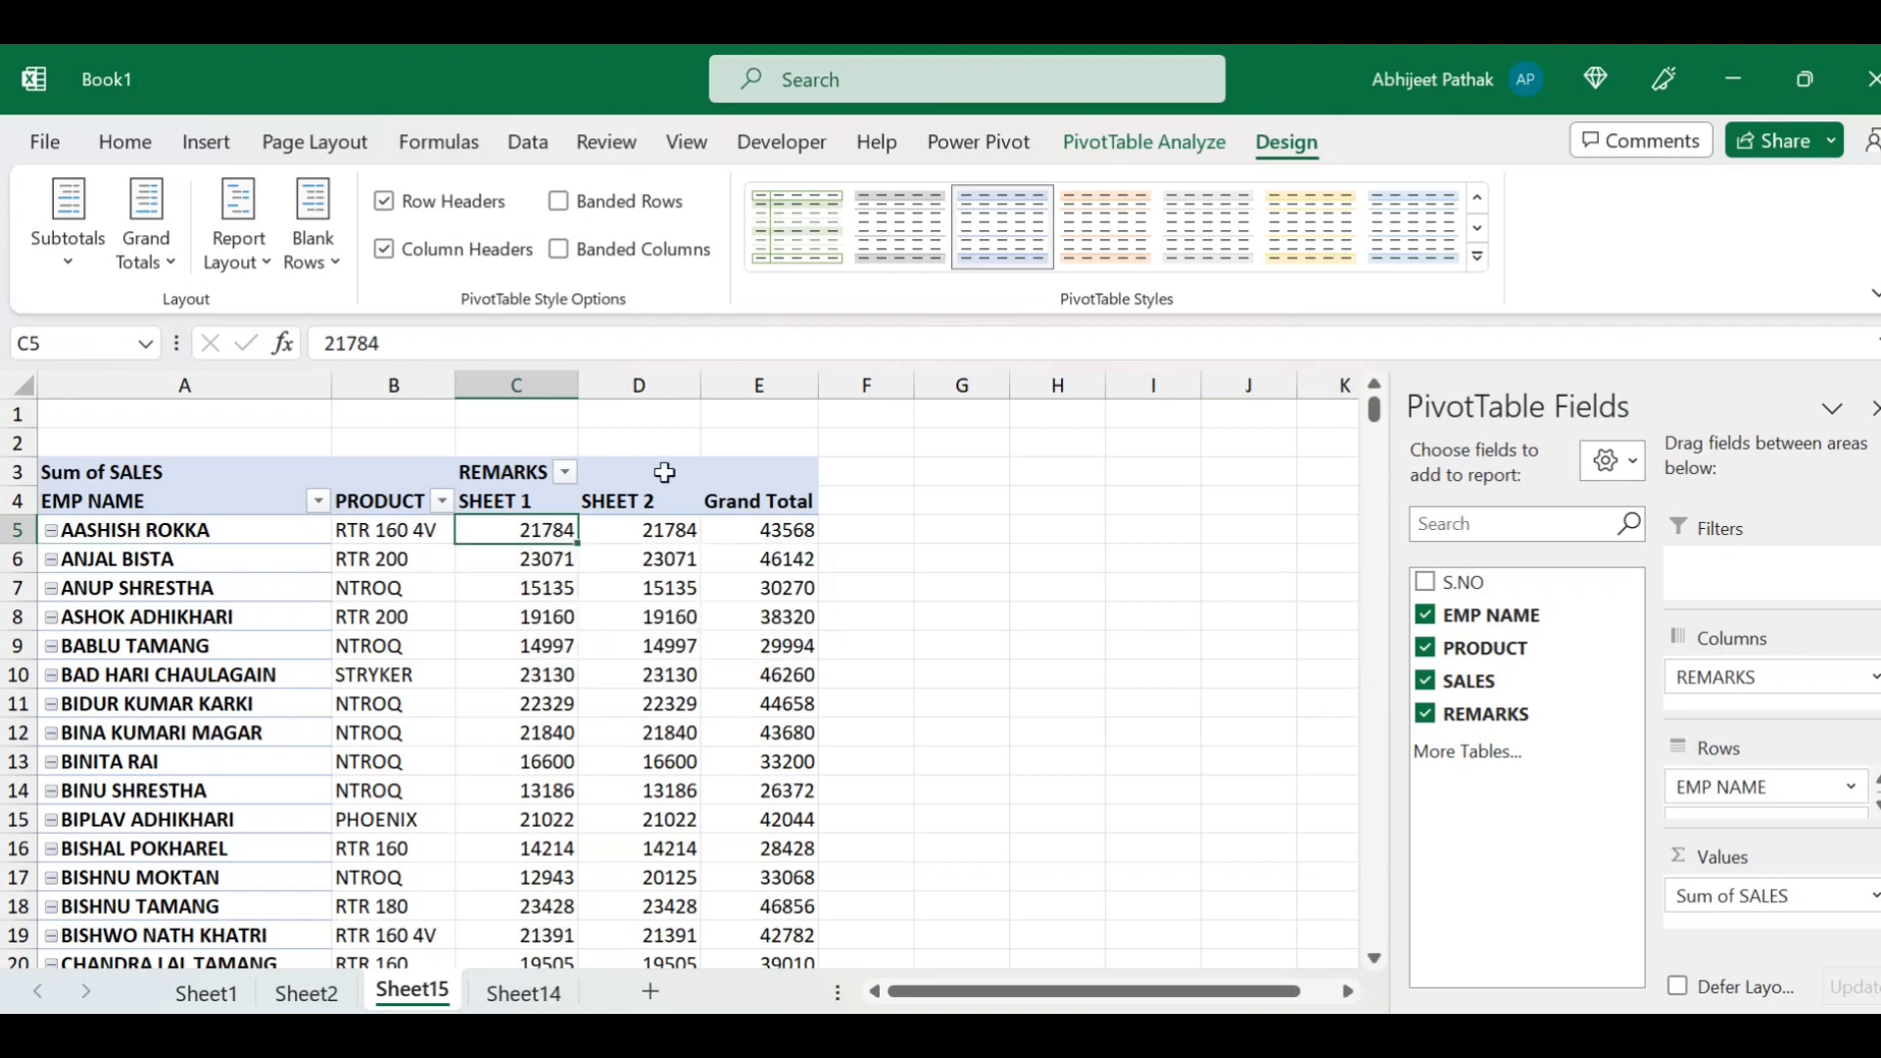
pyautogui.hotkey('shift', 'Right')
pyautogui.hotkey('ctrl', 'shift', 'Down')
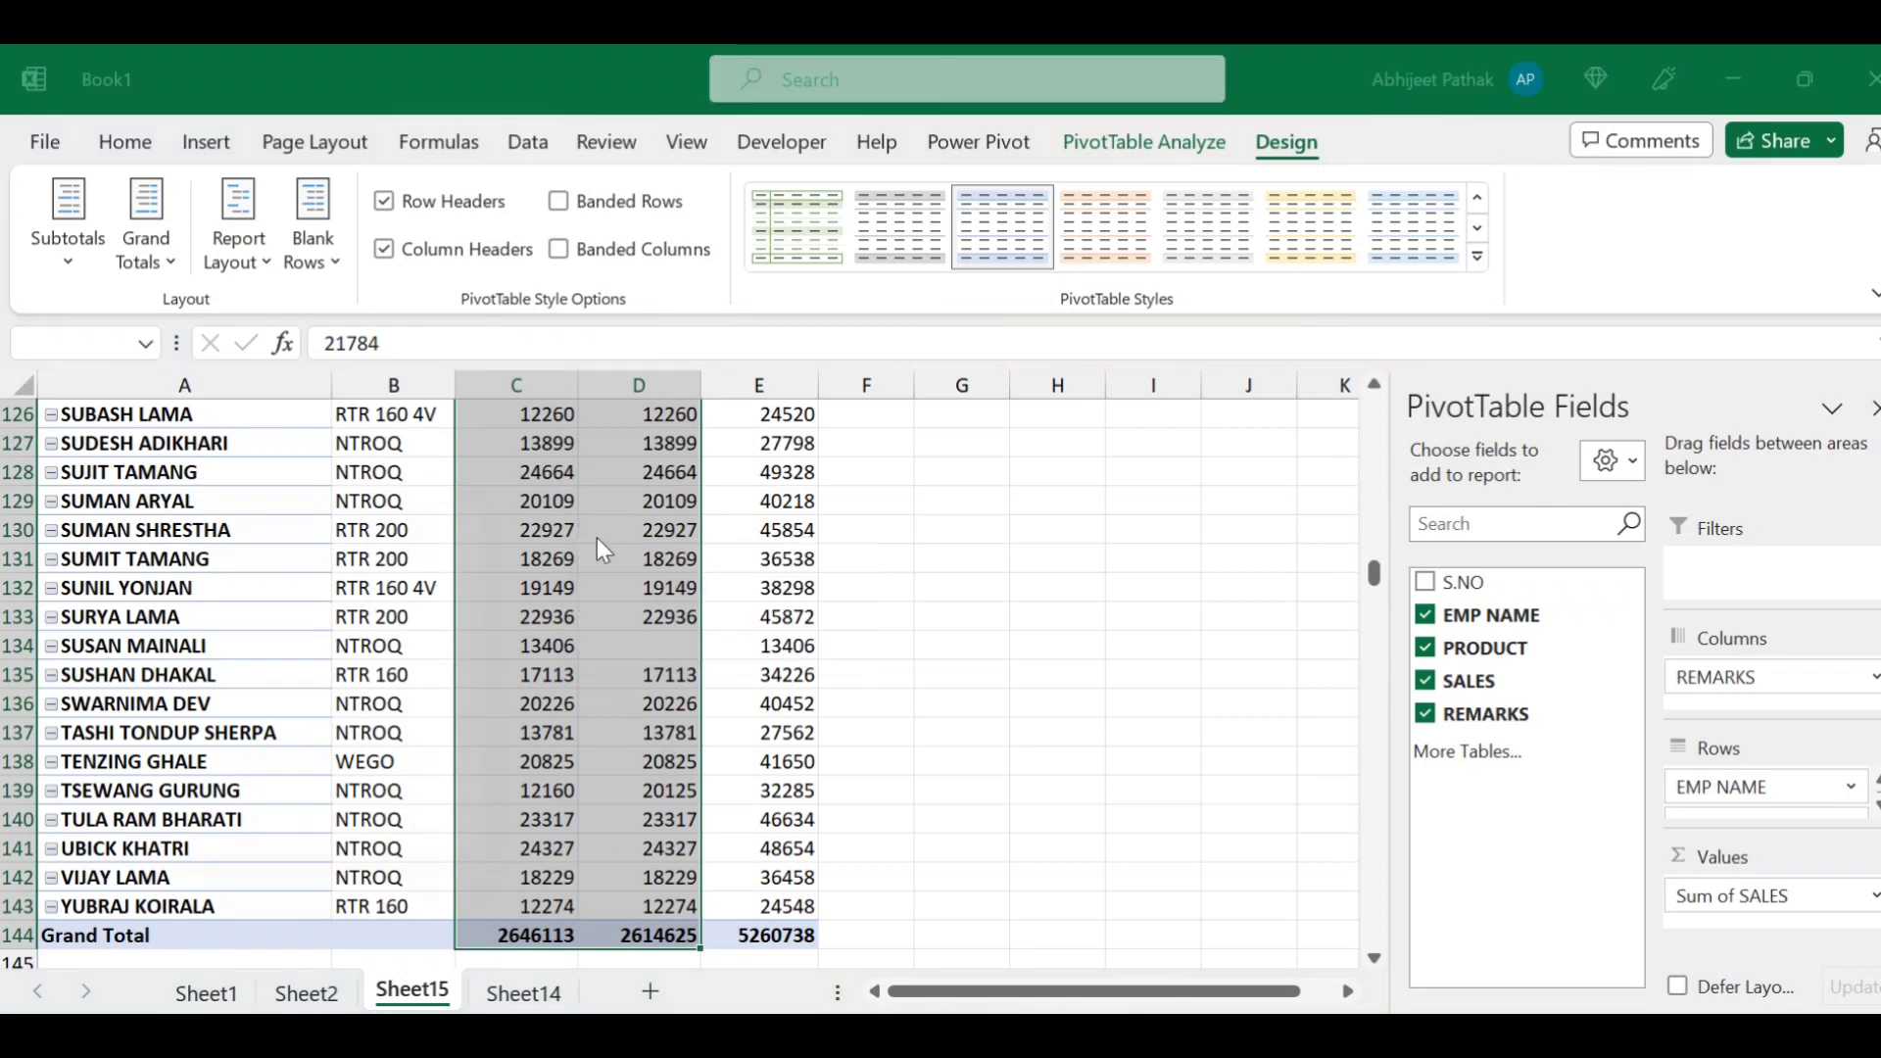
# - Use Go To Special's Row differences to select mismatched Sheet 2 sales, starting at D17
pyautogui.click(134, 865)
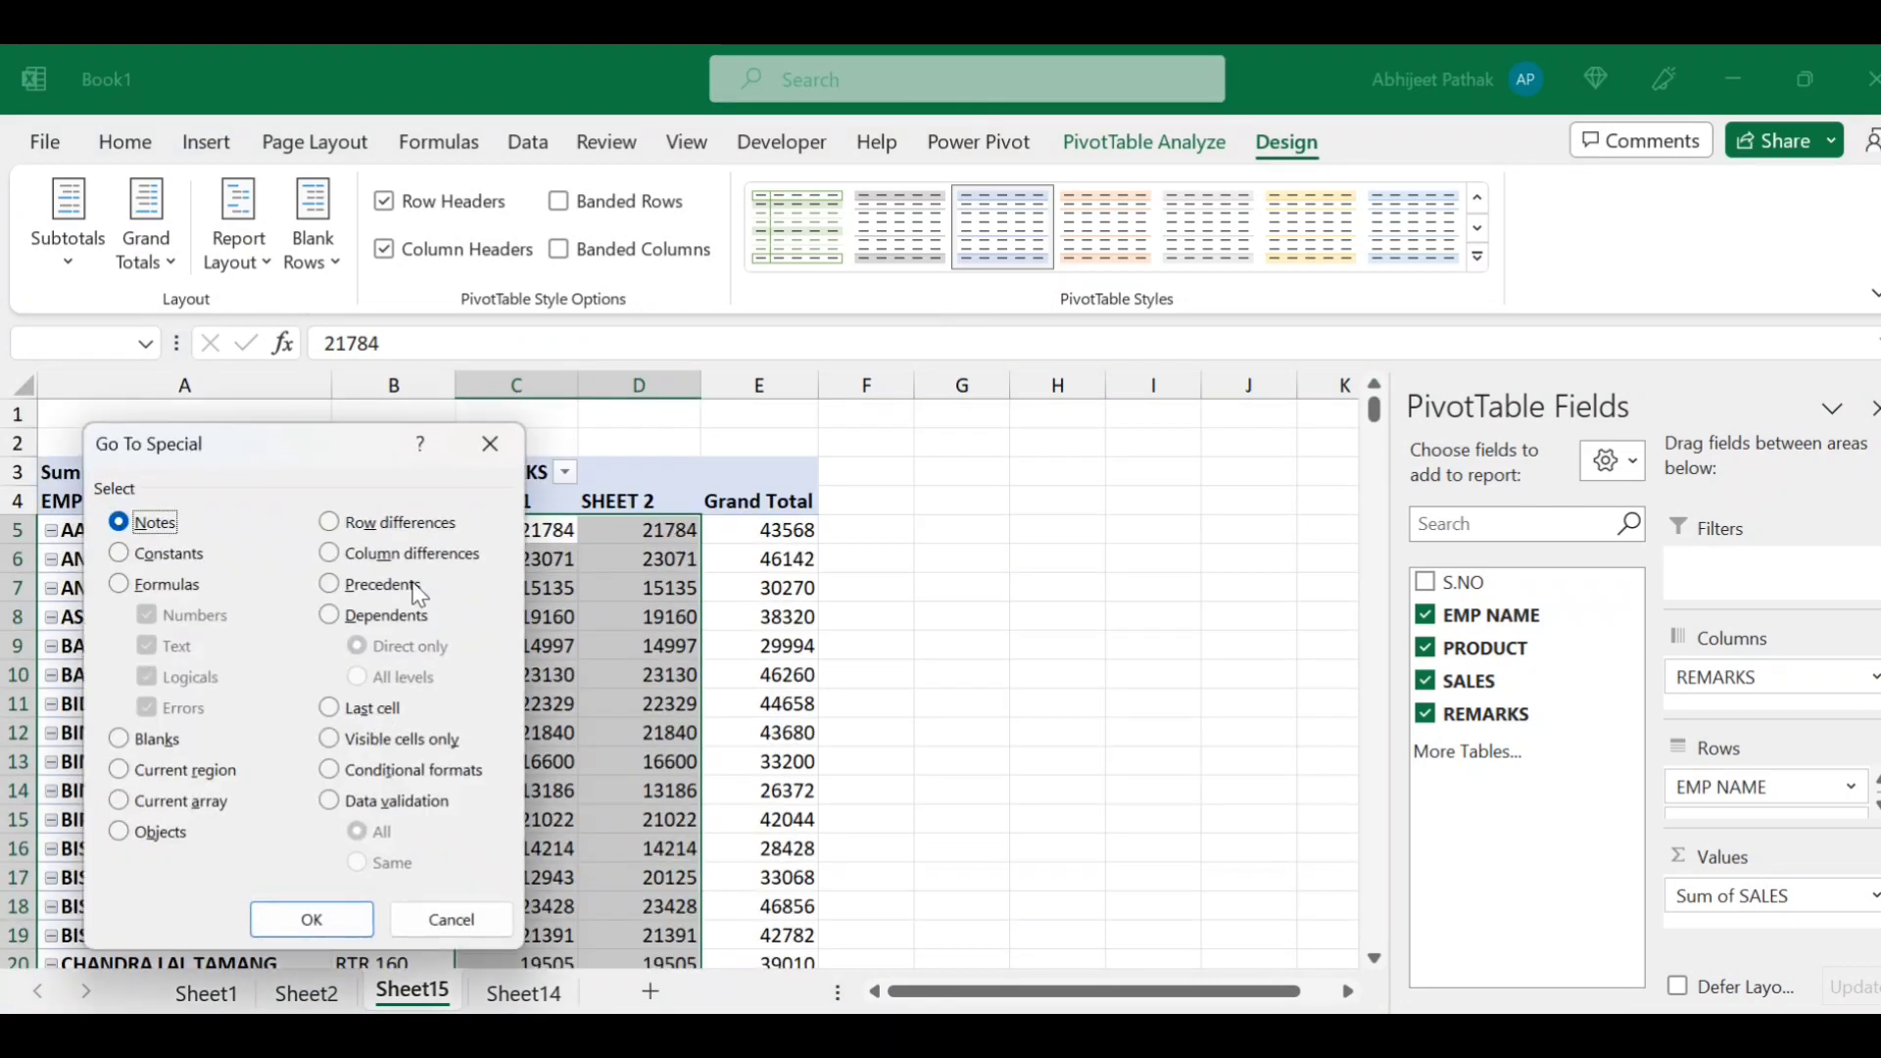
pyautogui.click(404, 554)
pyautogui.click(392, 522)
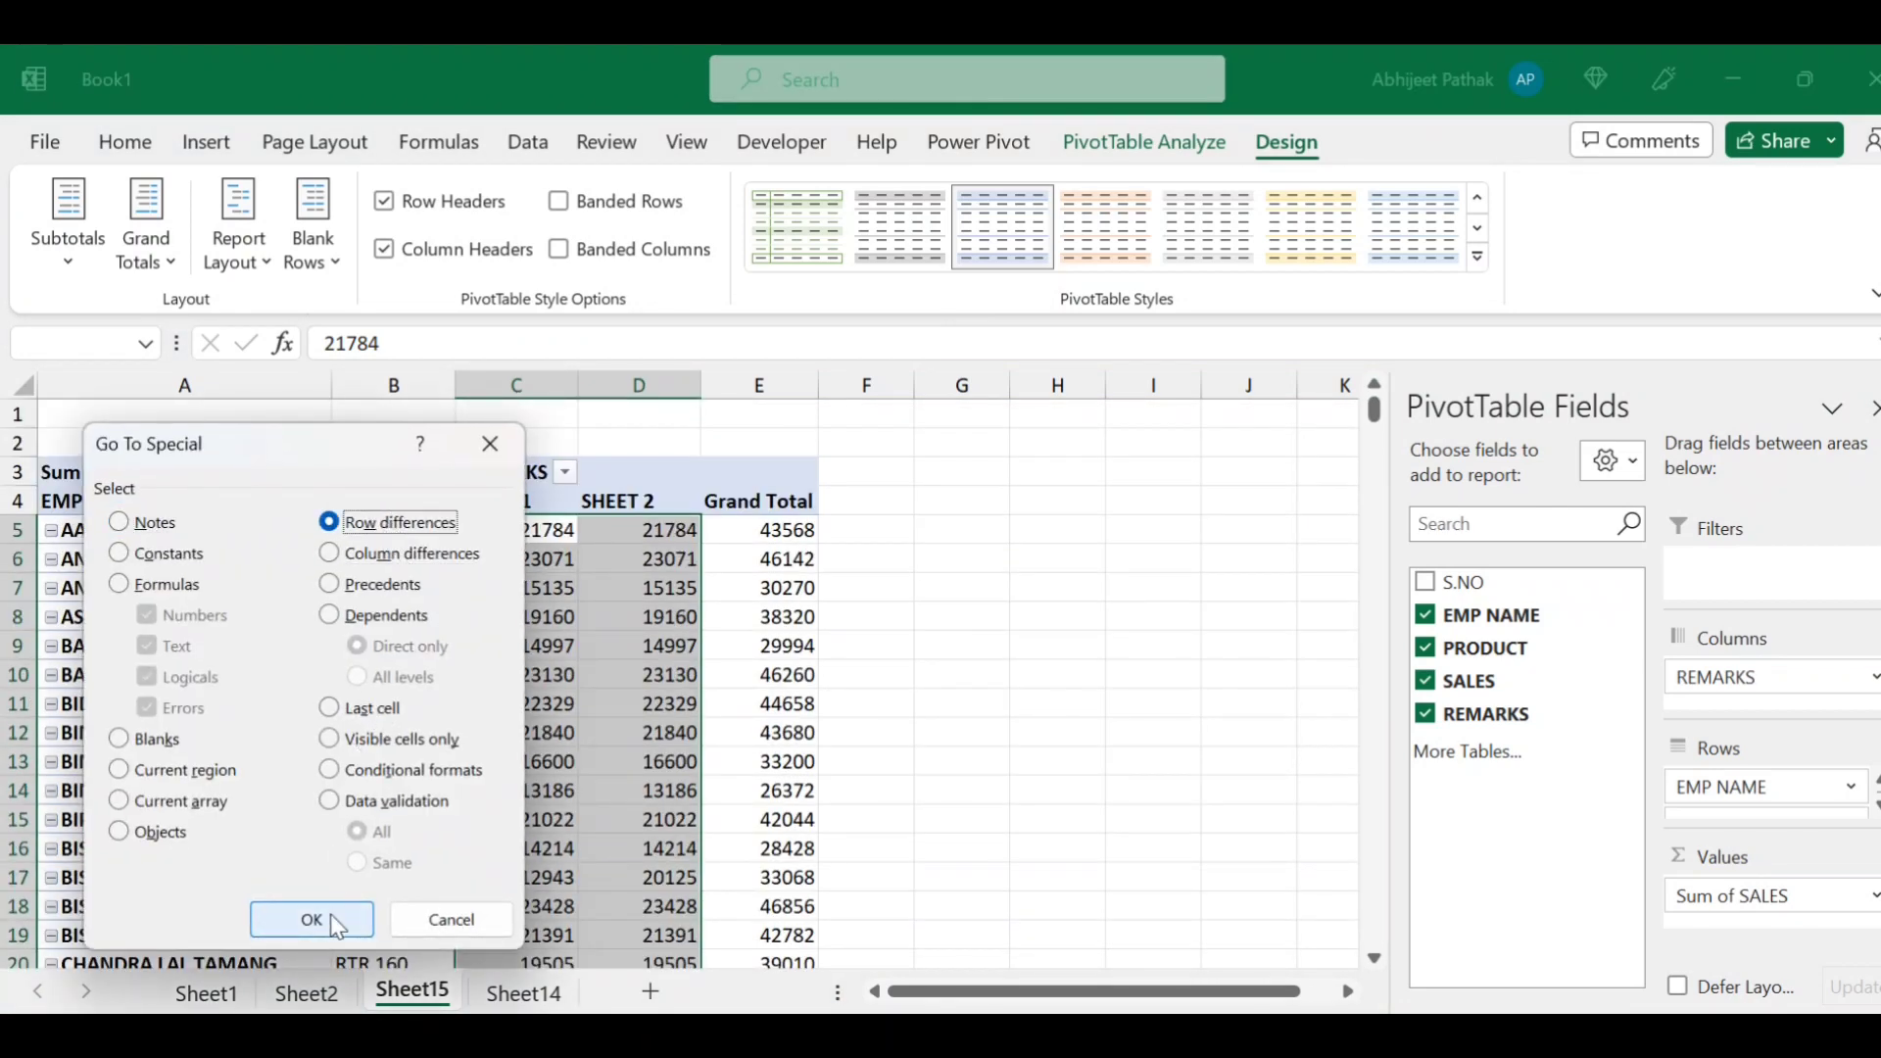
pyautogui.press('Return')
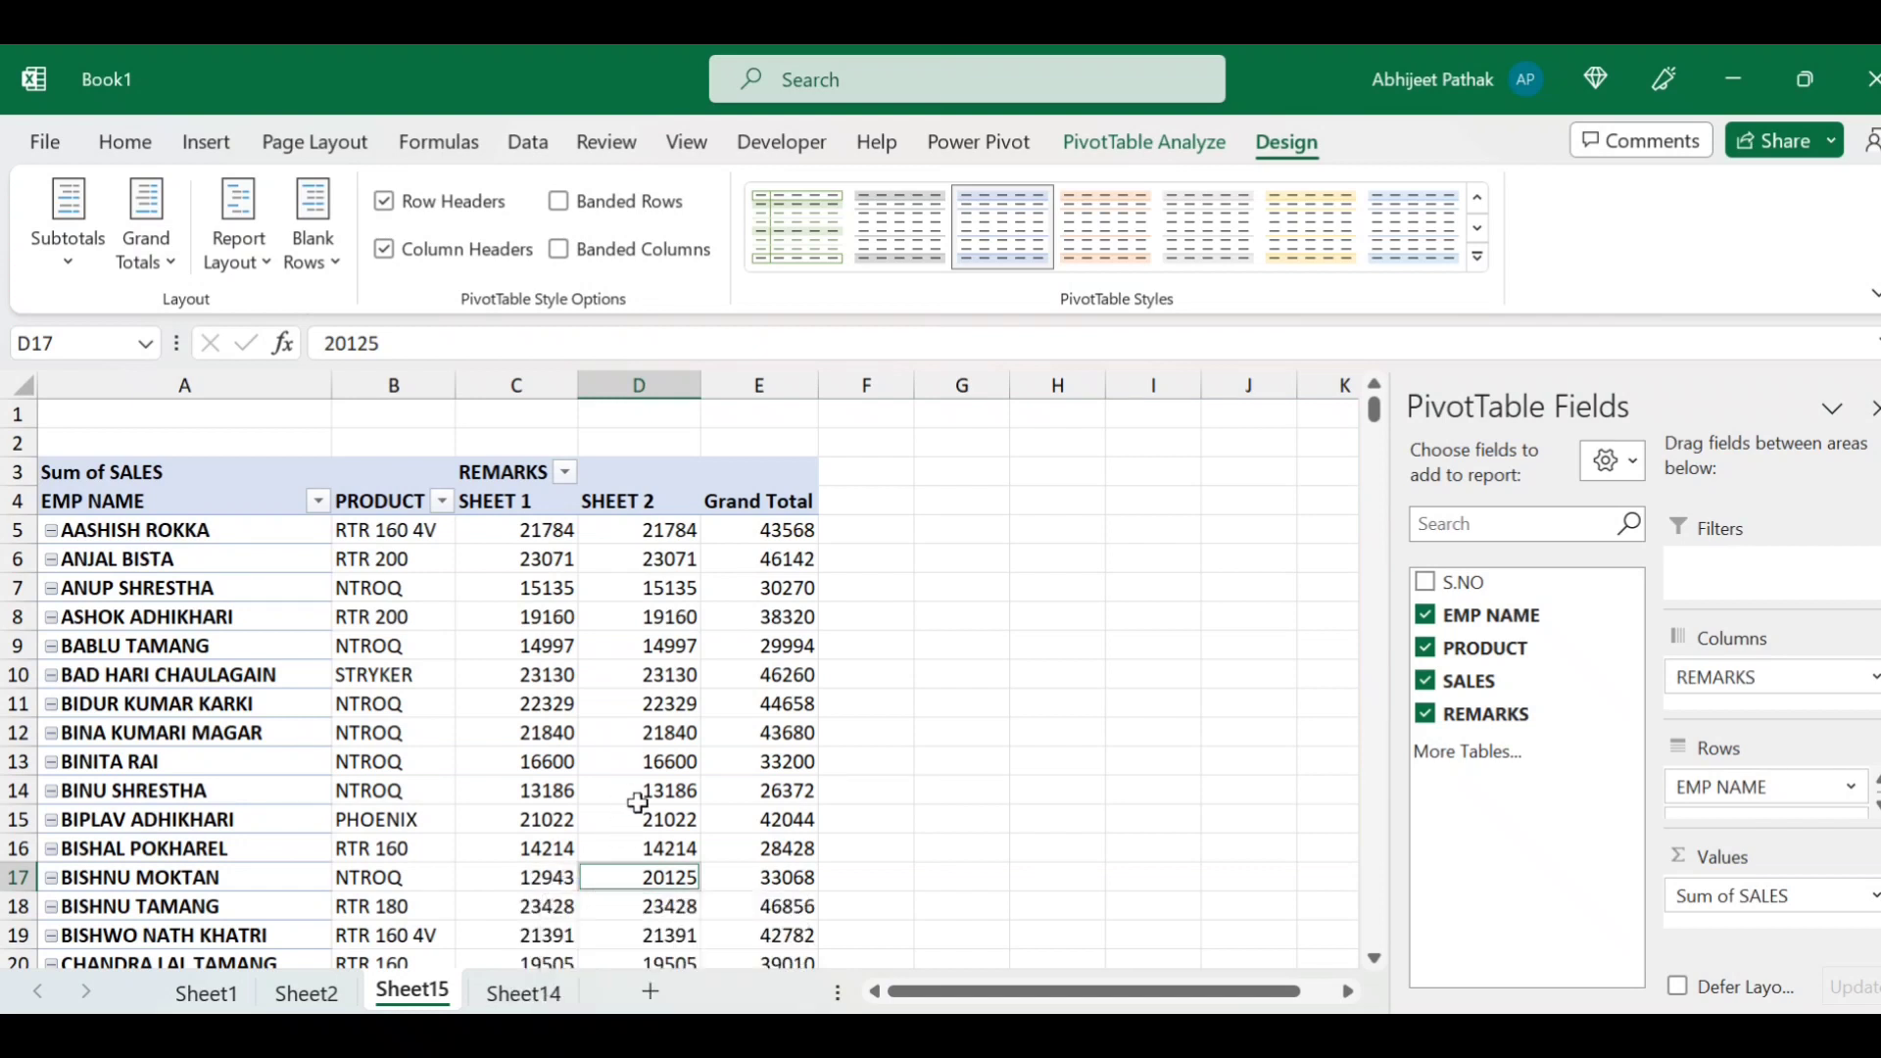
# - Shade the selected mismatched Sheet 2 sales cells light gold, then deselect to view the shading
pyautogui.scroll(-2, 674, 689)
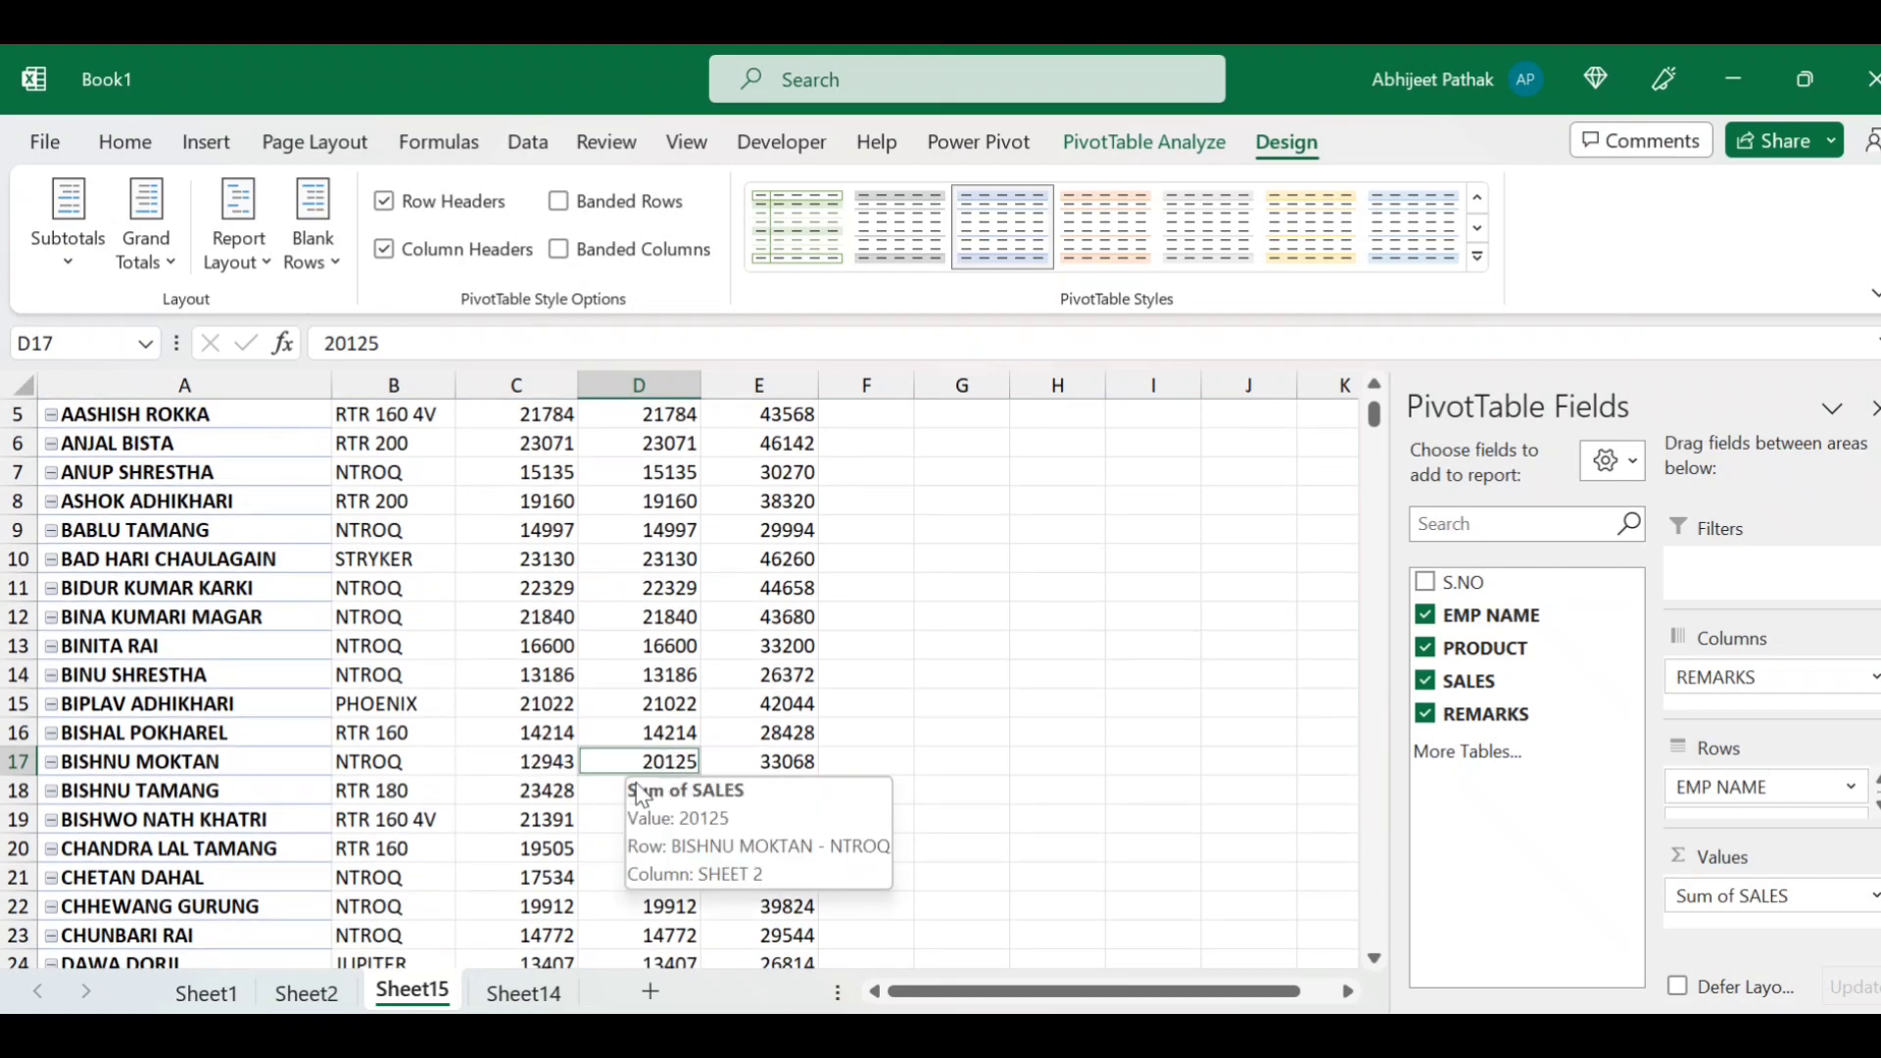
pyautogui.scroll(-2, 637, 778)
pyautogui.scroll(-2, 643, 784)
pyautogui.scroll(-3, 647, 789)
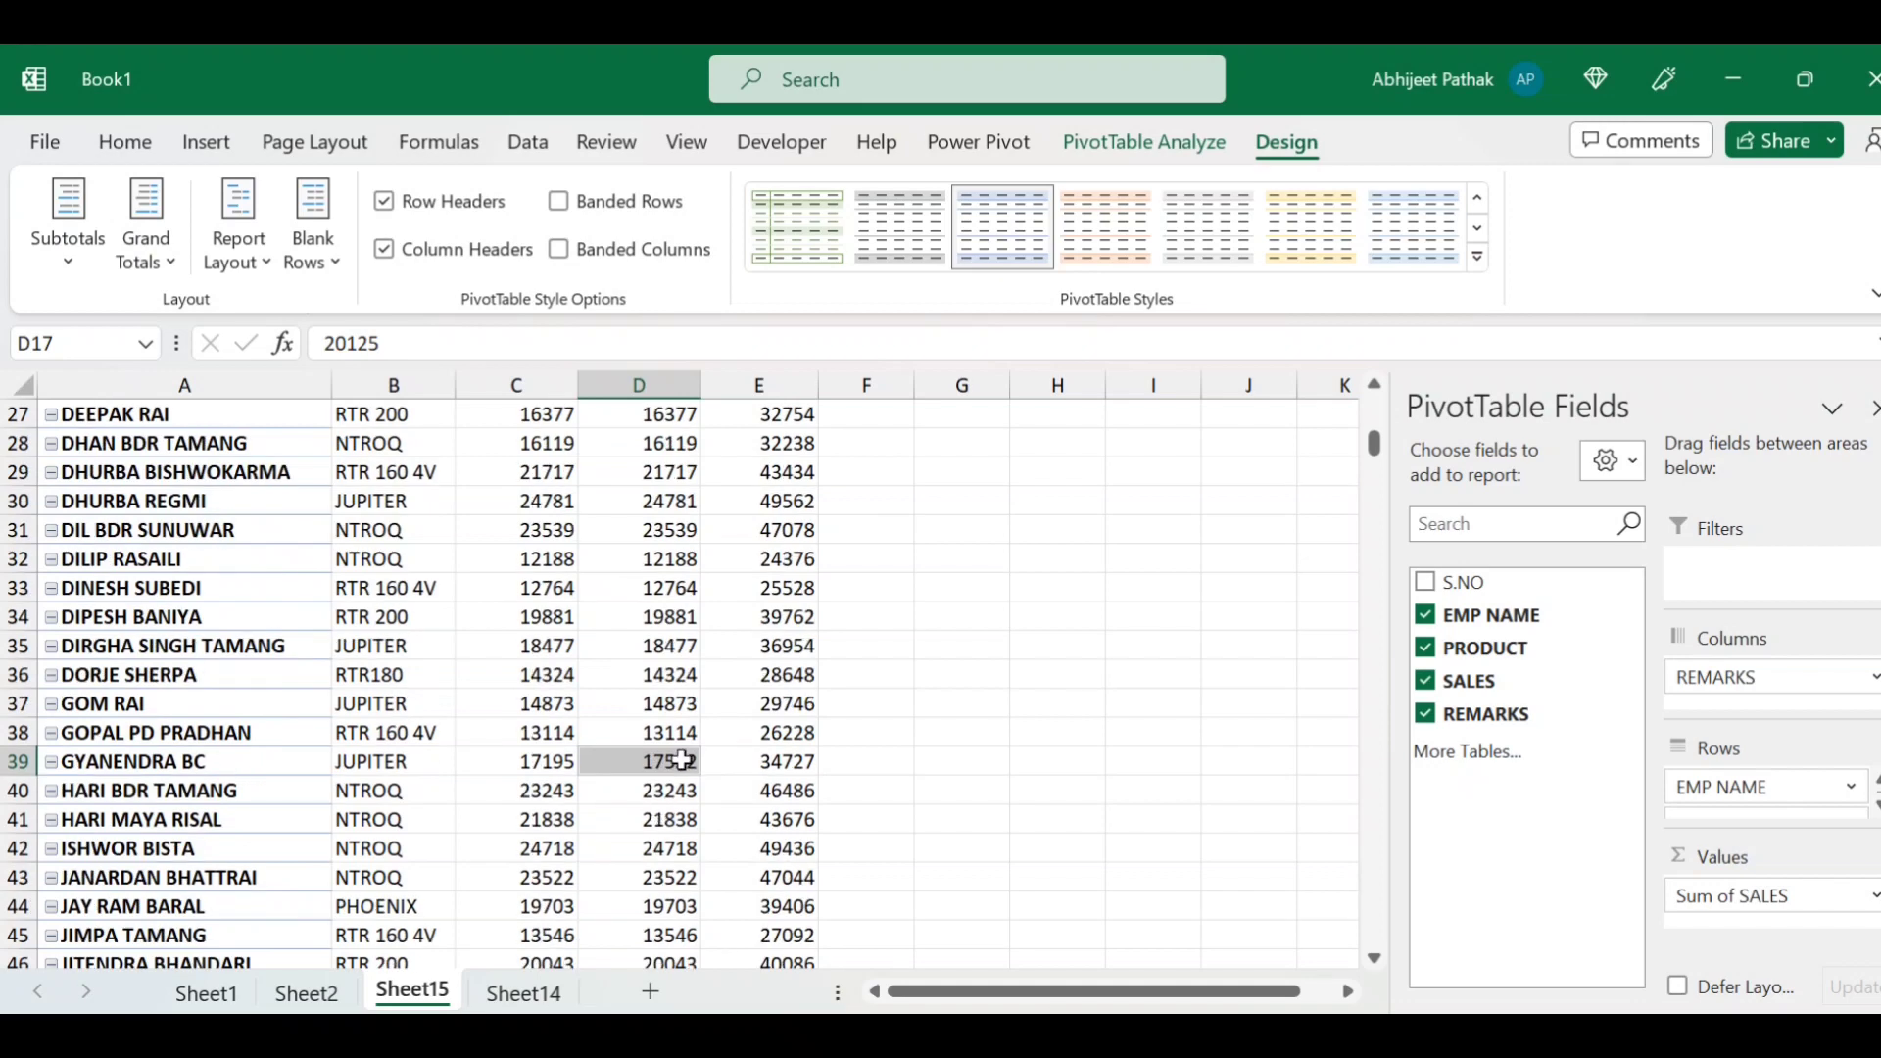
pyautogui.scroll(-3, 651, 789)
pyautogui.scroll(-3, 651, 686)
pyautogui.scroll(-4, 668, 784)
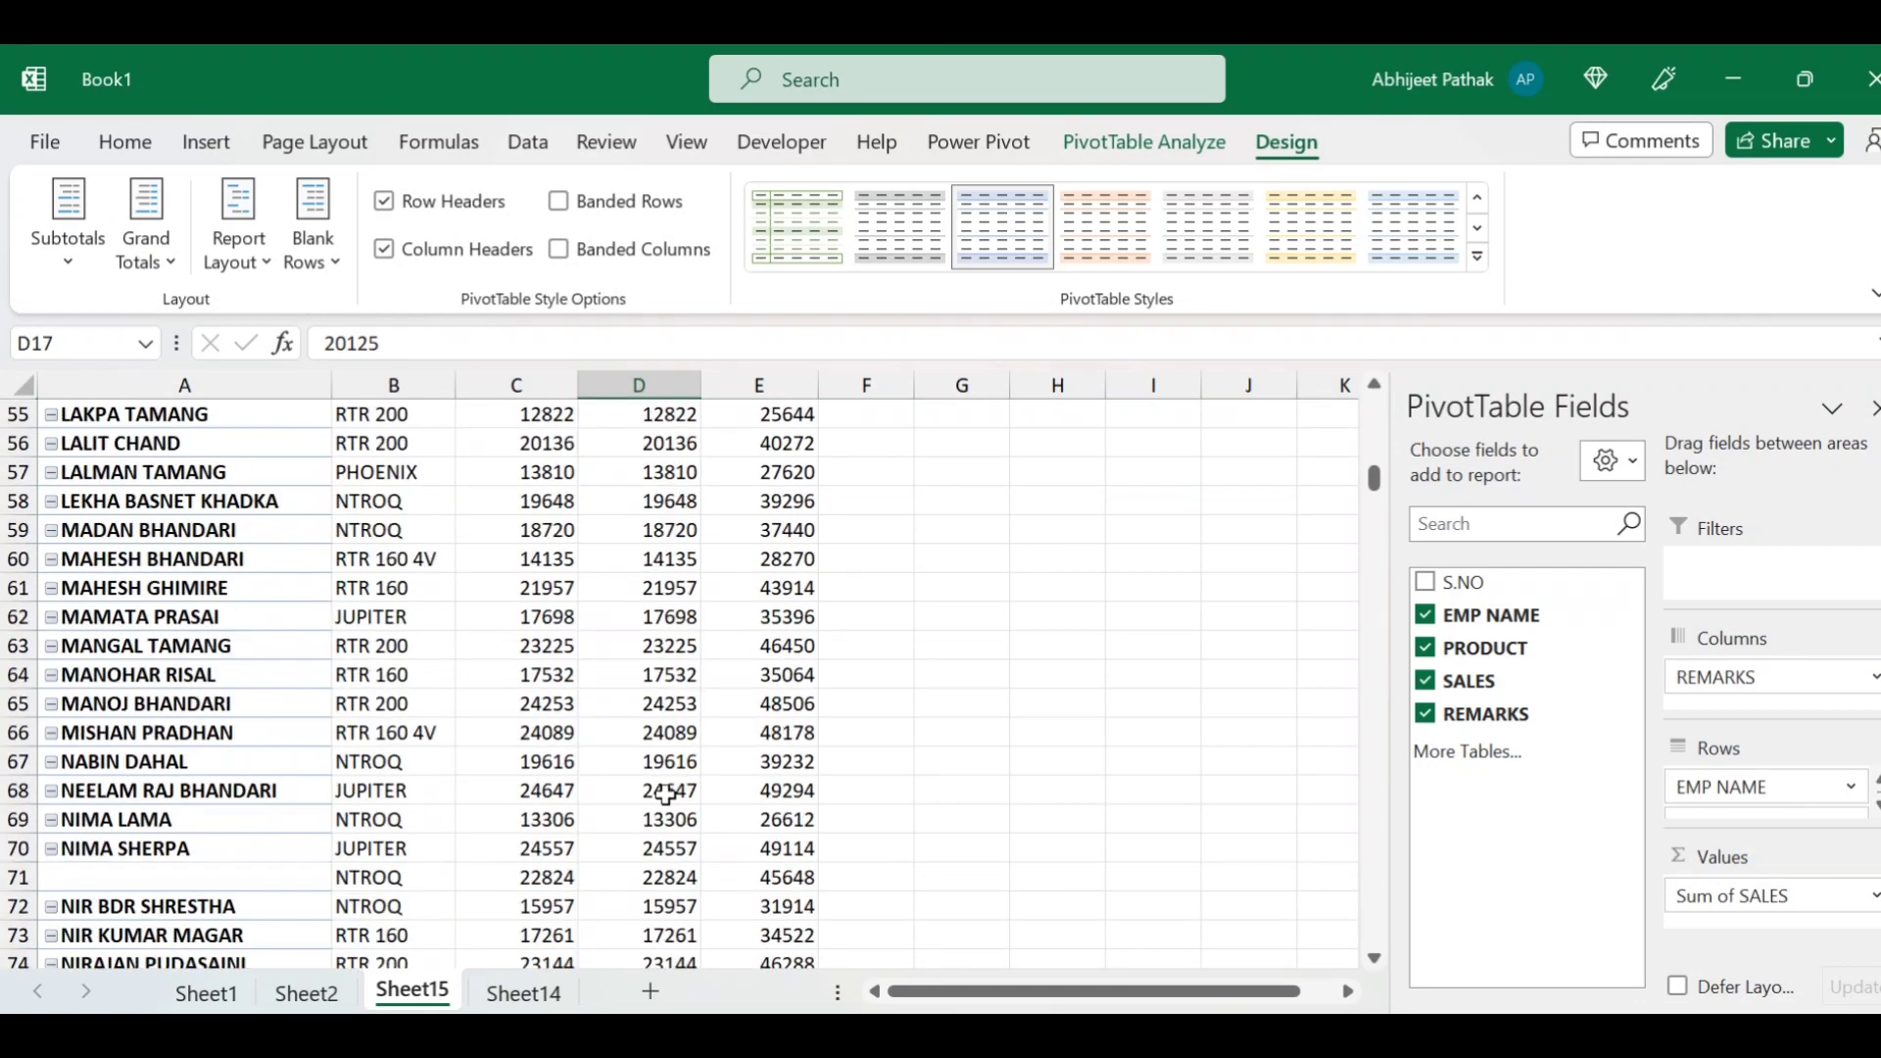
pyautogui.scroll(-2, 672, 784)
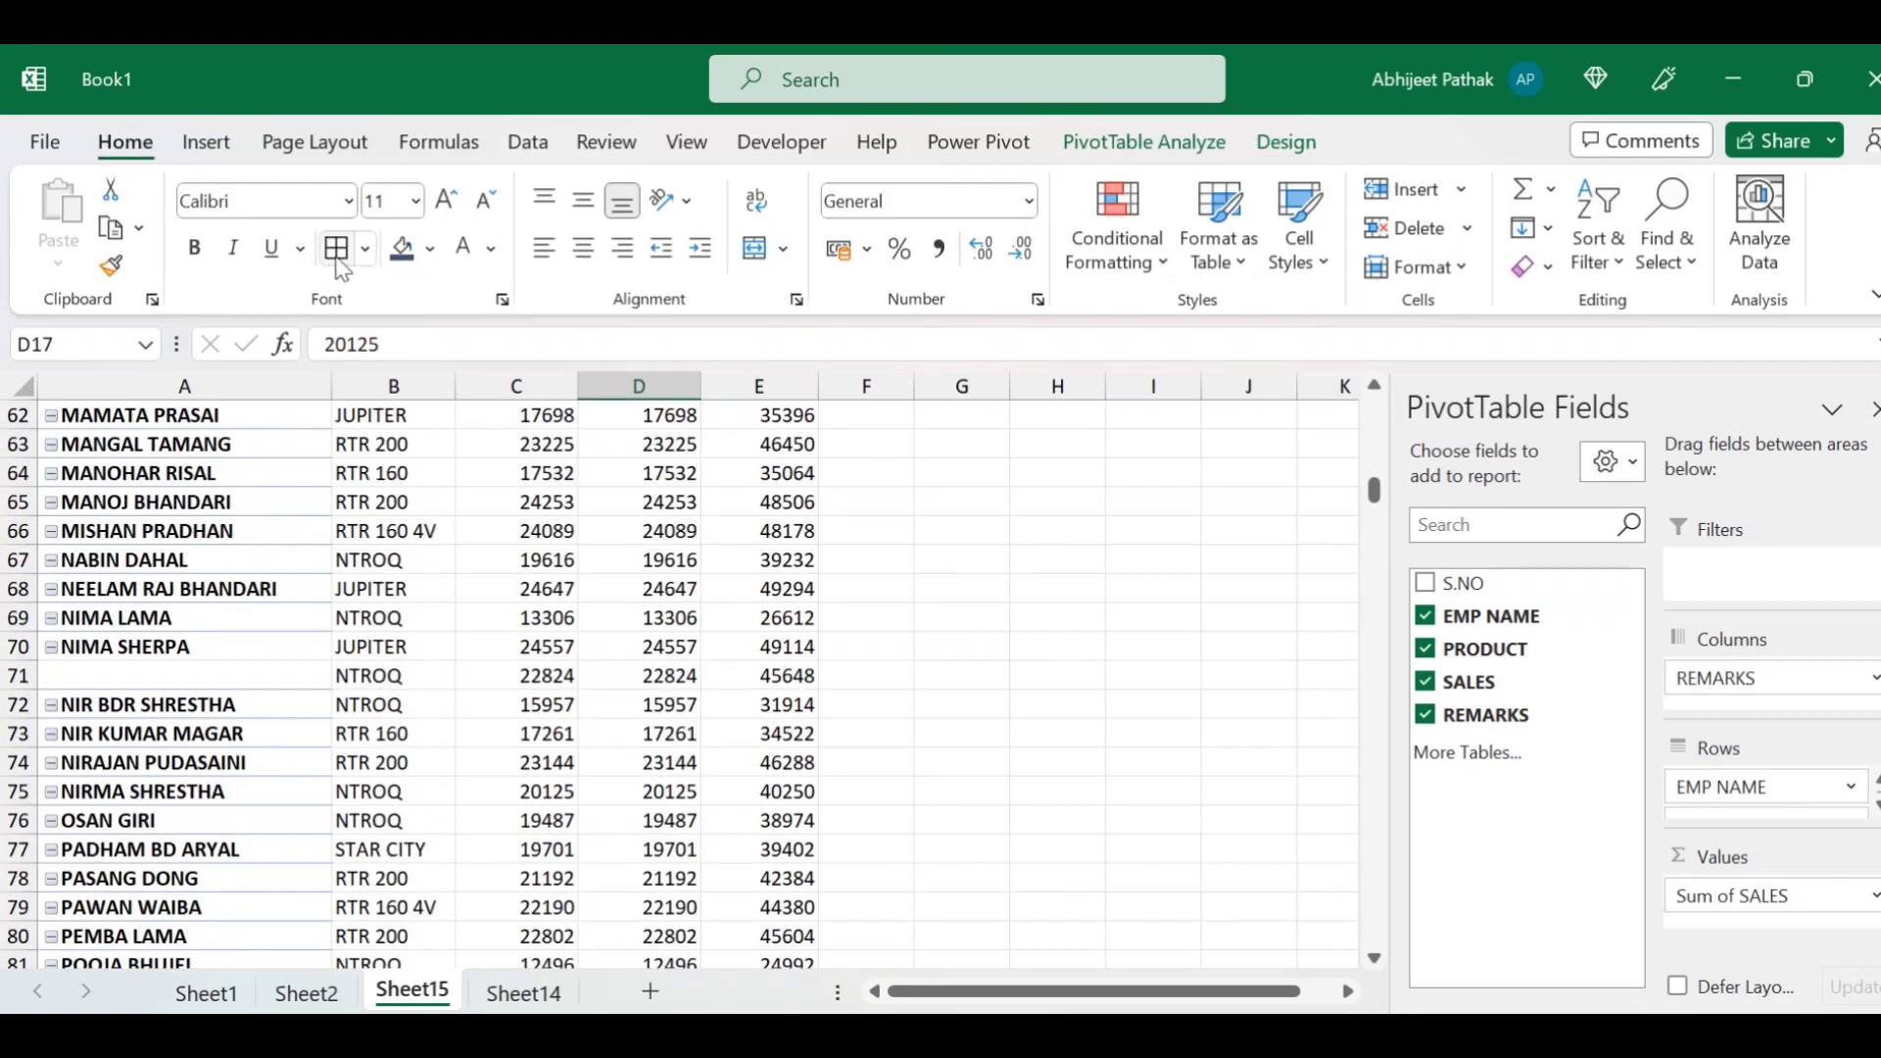
pyautogui.click(428, 251)
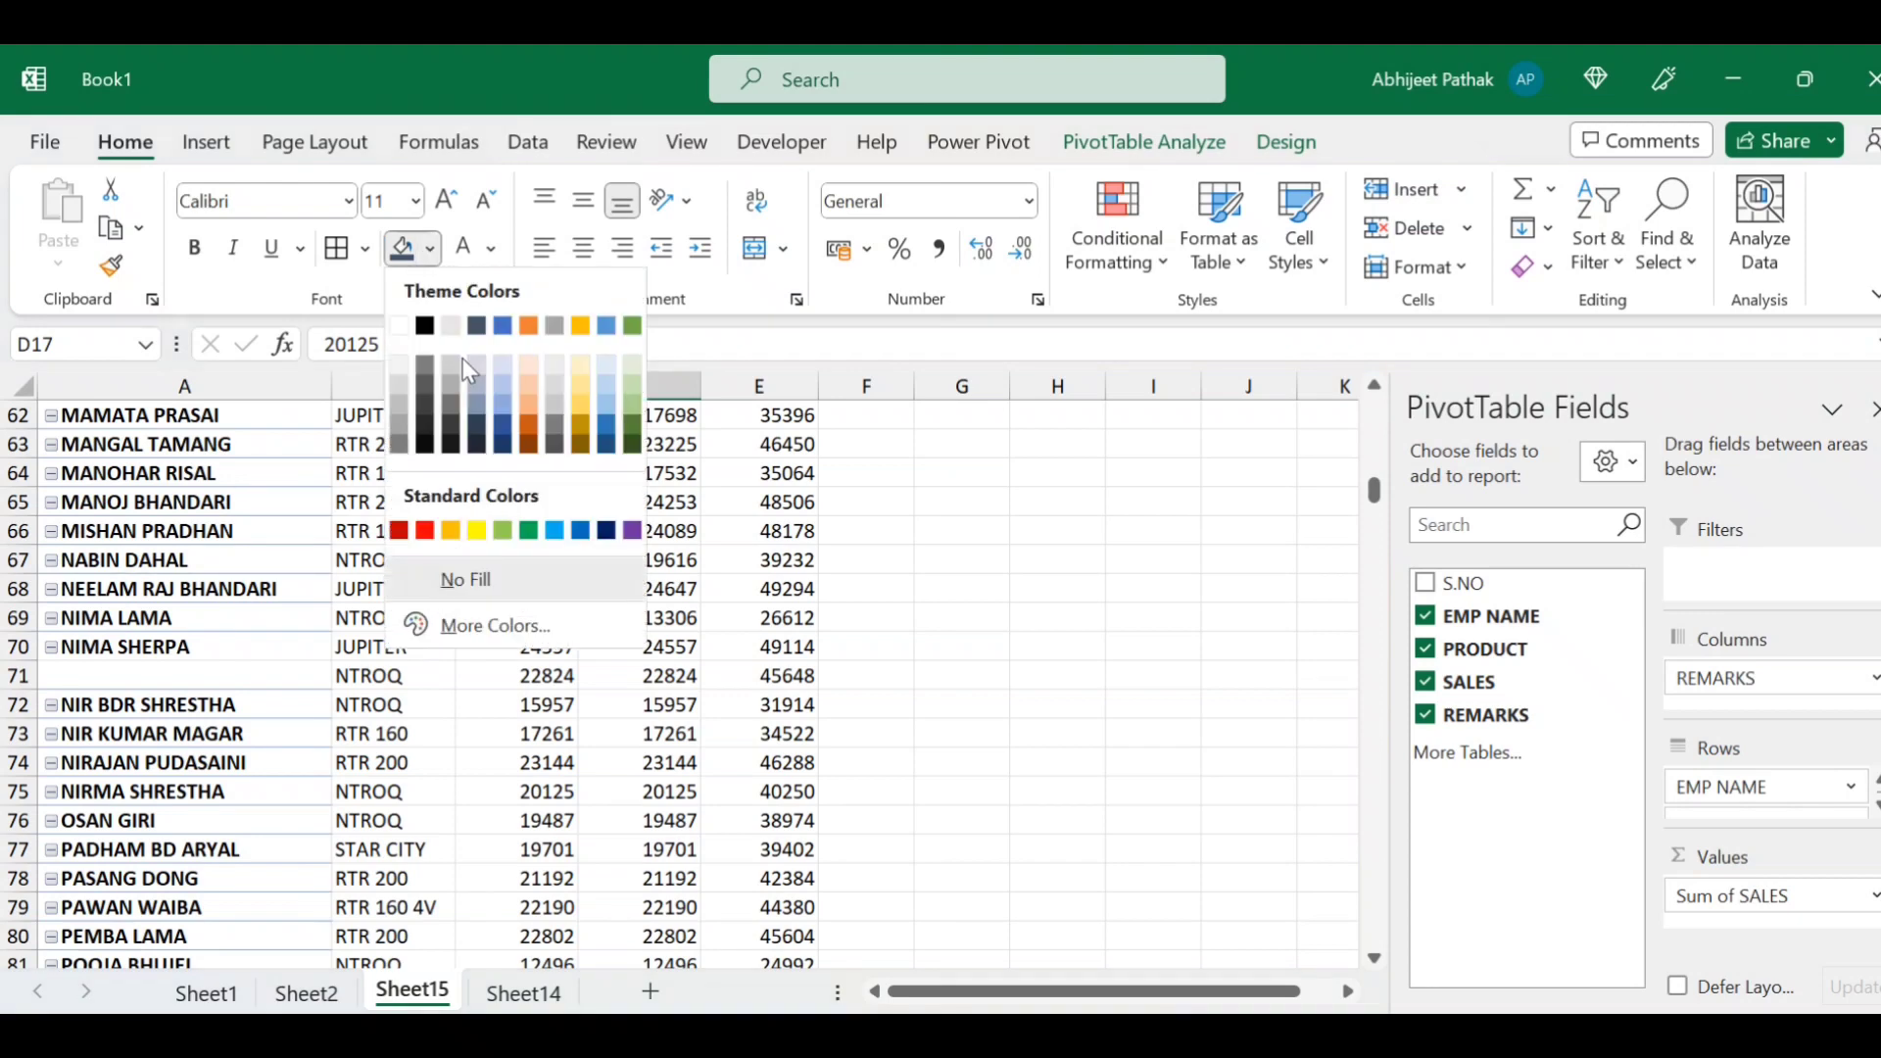
pyautogui.click(583, 386)
pyautogui.scroll(15, 646, 686)
pyautogui.scroll(4, 647, 666)
pyautogui.click(662, 622)
# - Compare Sheet 2's 20125 in D17 with the Sheet 1 value 12943
pyautogui.scroll(-1, 665, 757)
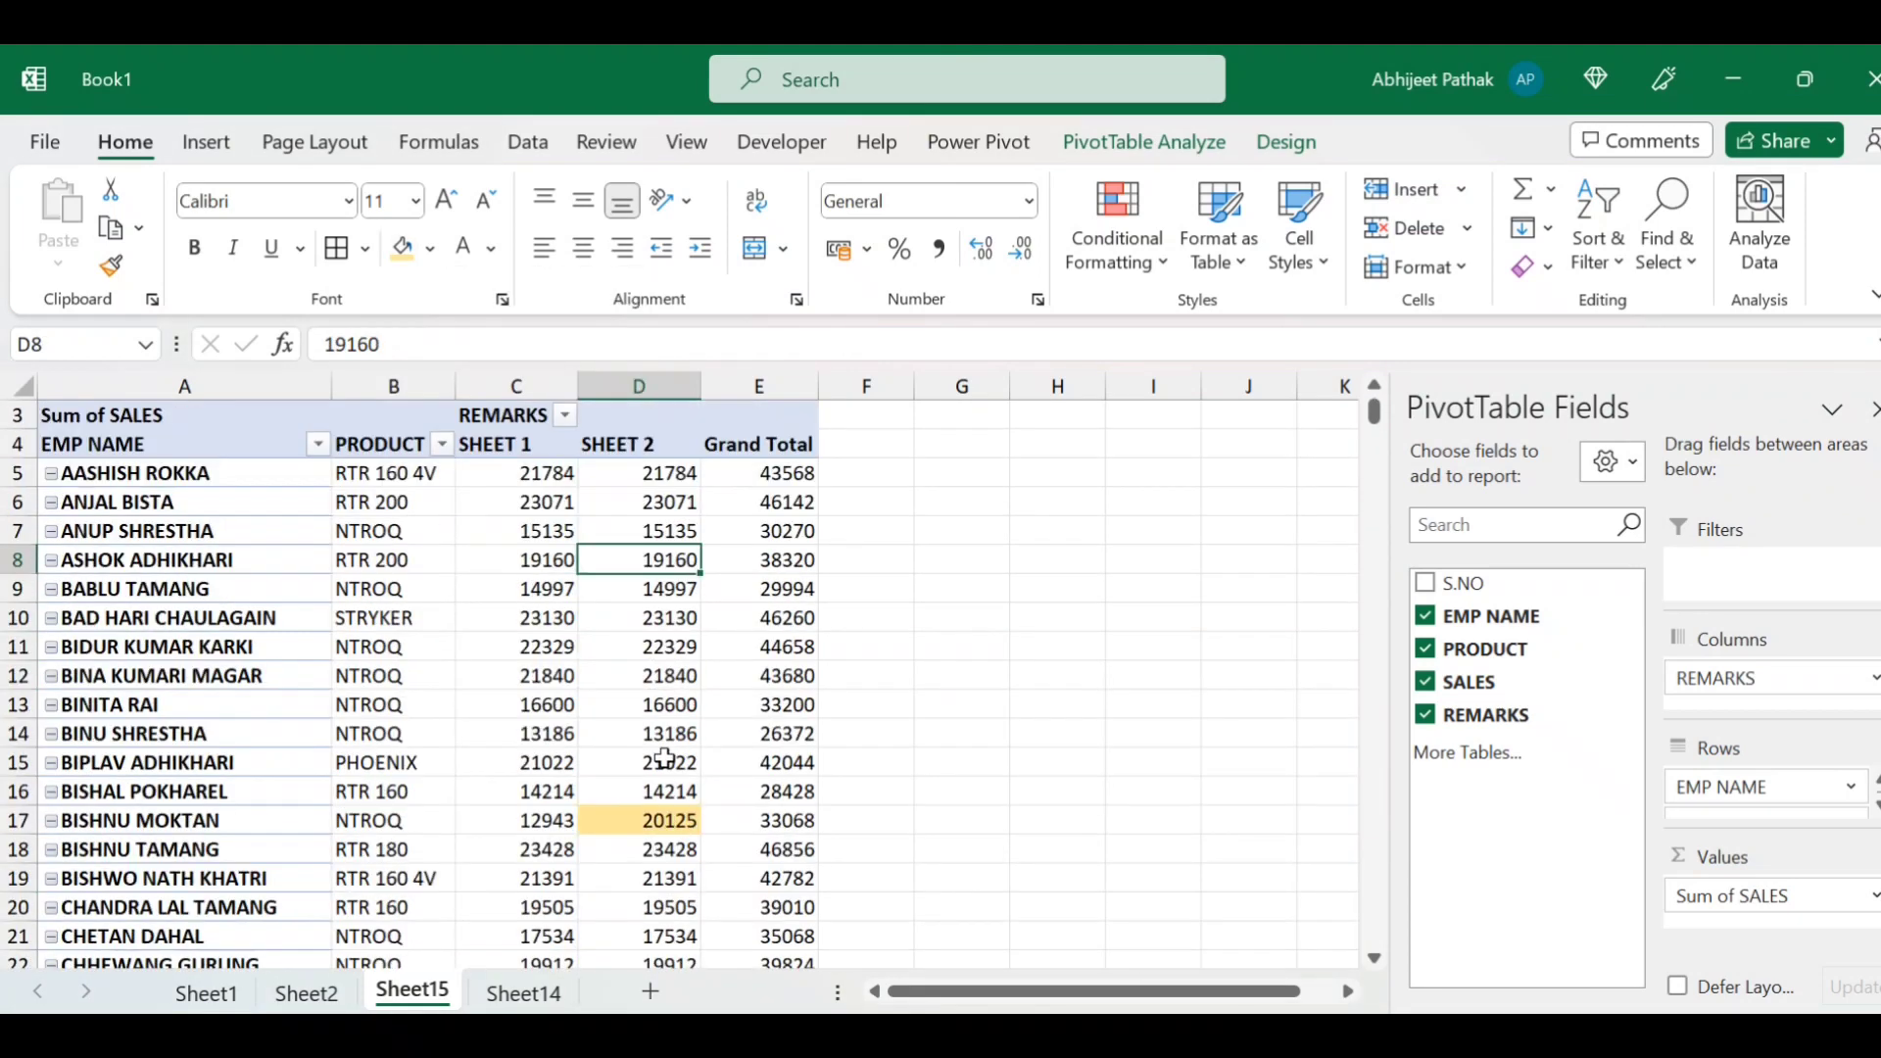
pyautogui.scroll(-1, 664, 757)
pyautogui.click(664, 760)
pyautogui.scroll(2, 673, 737)
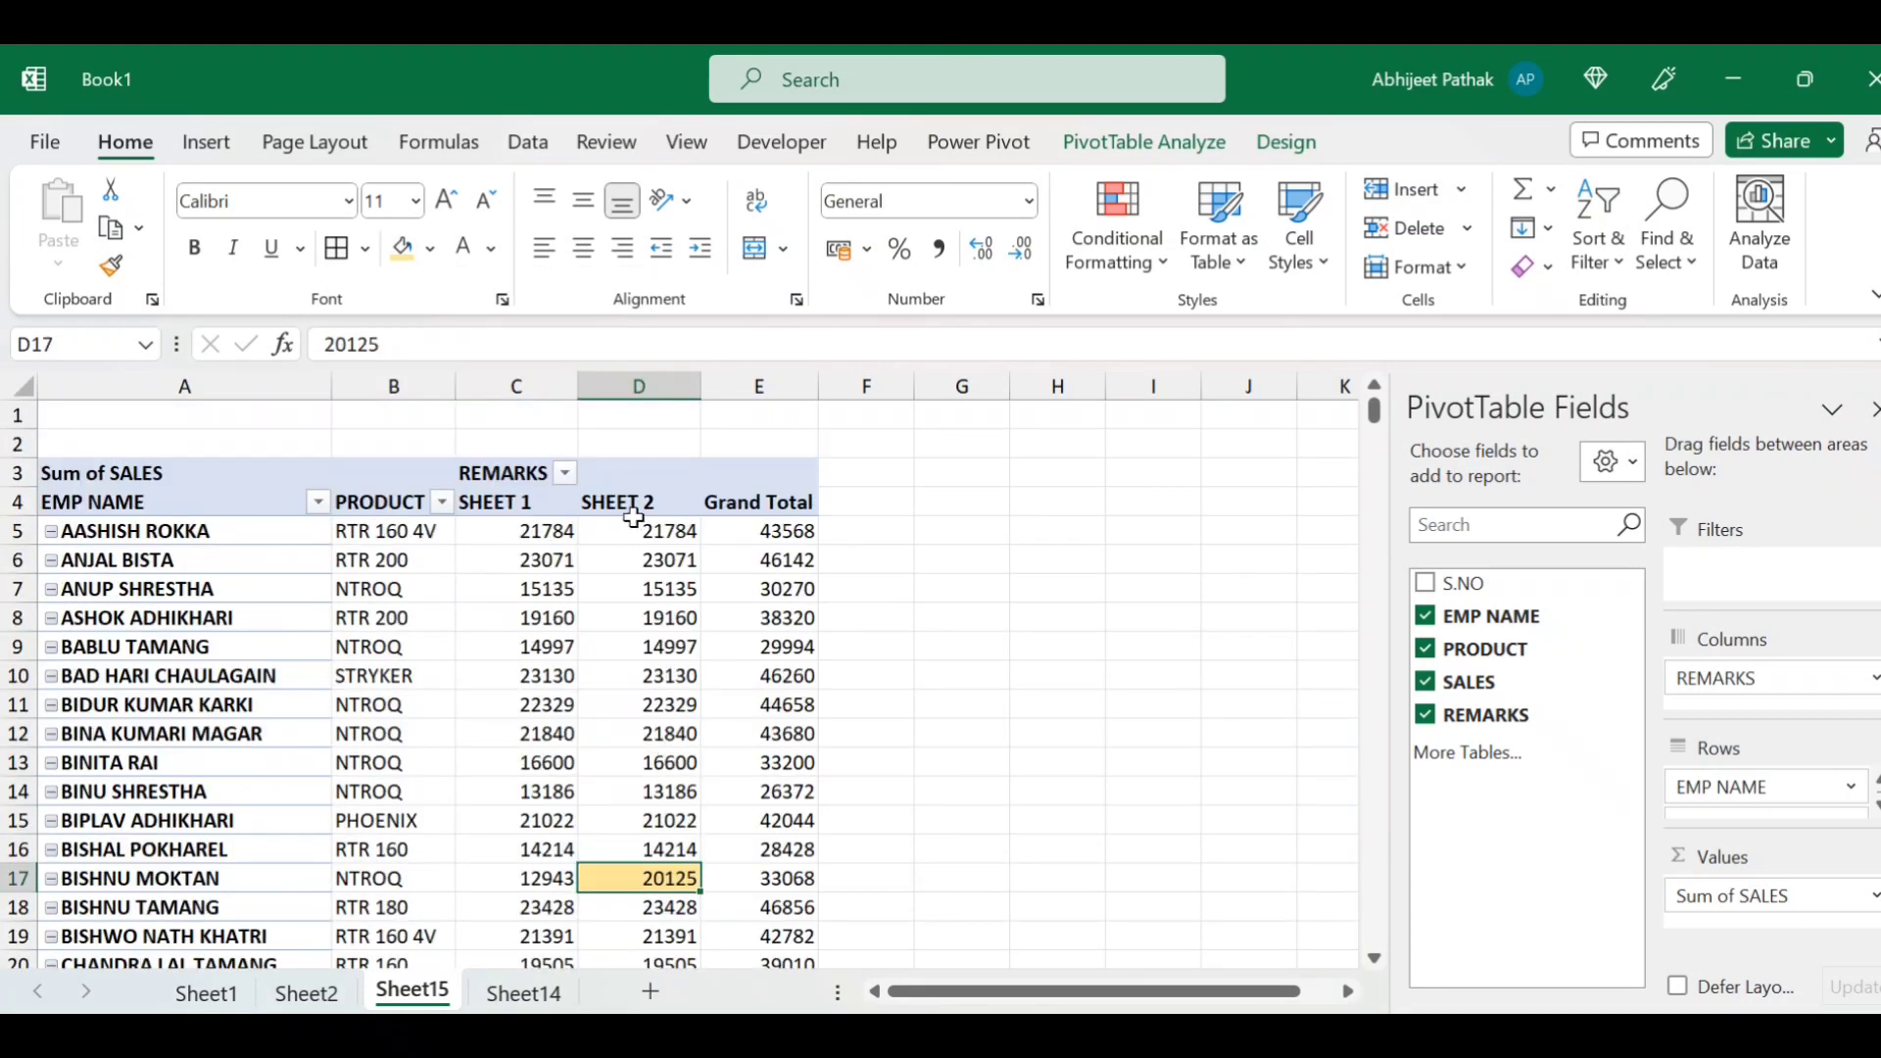
pyautogui.scroll(-1, 510, 701)
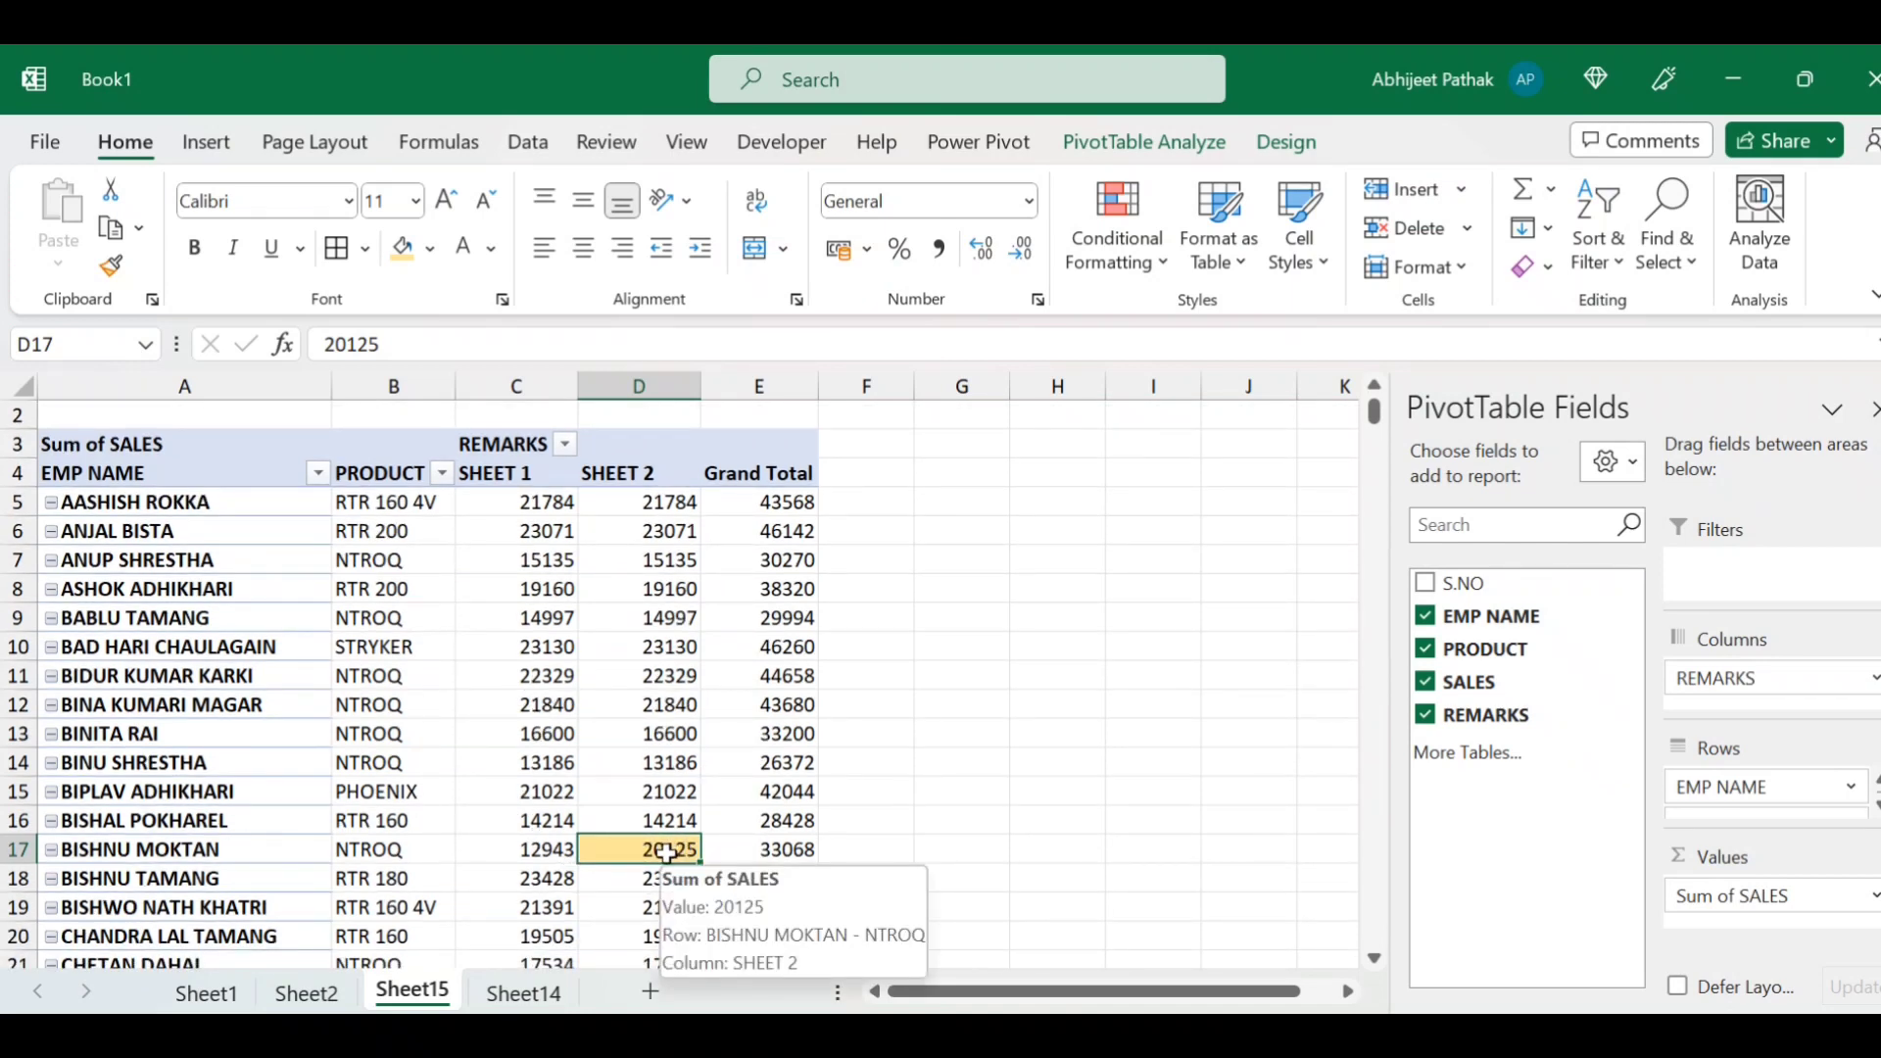
pyautogui.click(555, 853)
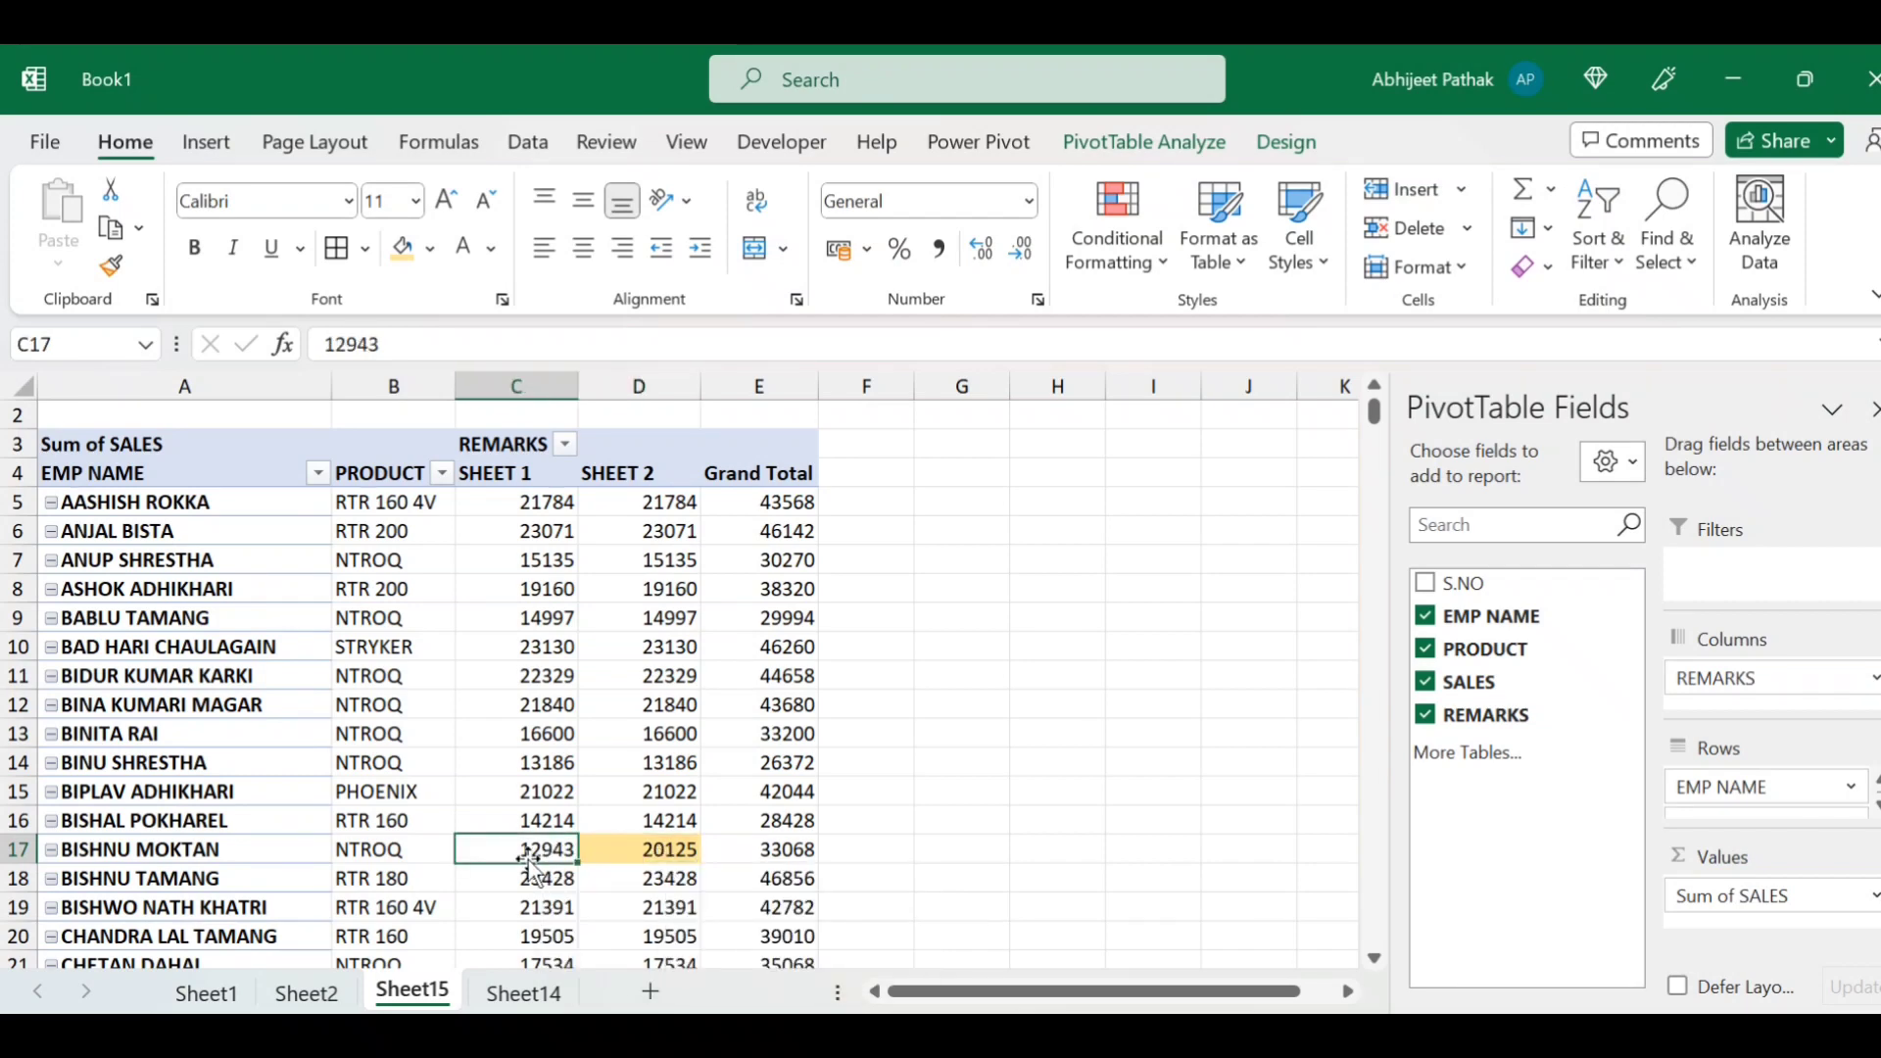
# - Compare D39's 17532 with Sheet 1's 17195, then inspect the empty Sheet 2 cell D51
pyautogui.scroll(-4, 588, 859)
pyautogui.scroll(-3, 651, 862)
pyautogui.scroll(-1, 666, 862)
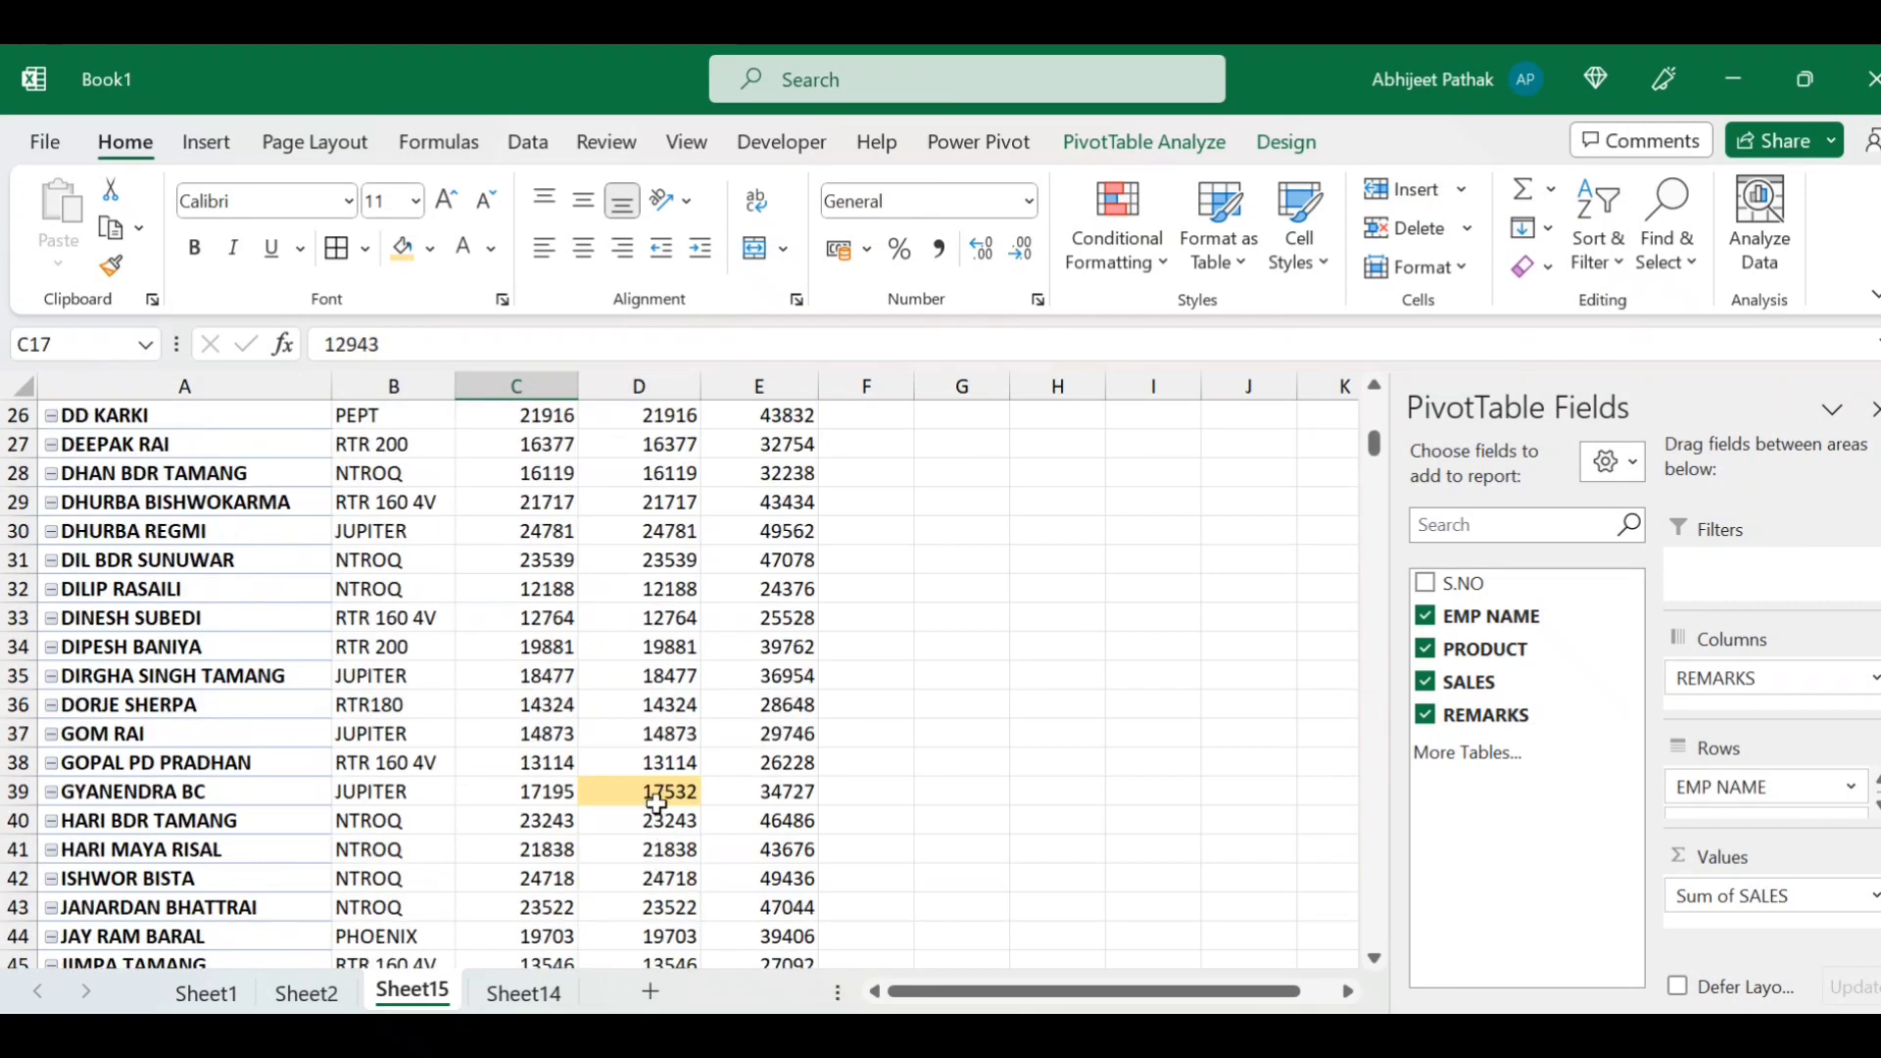
pyautogui.click(665, 794)
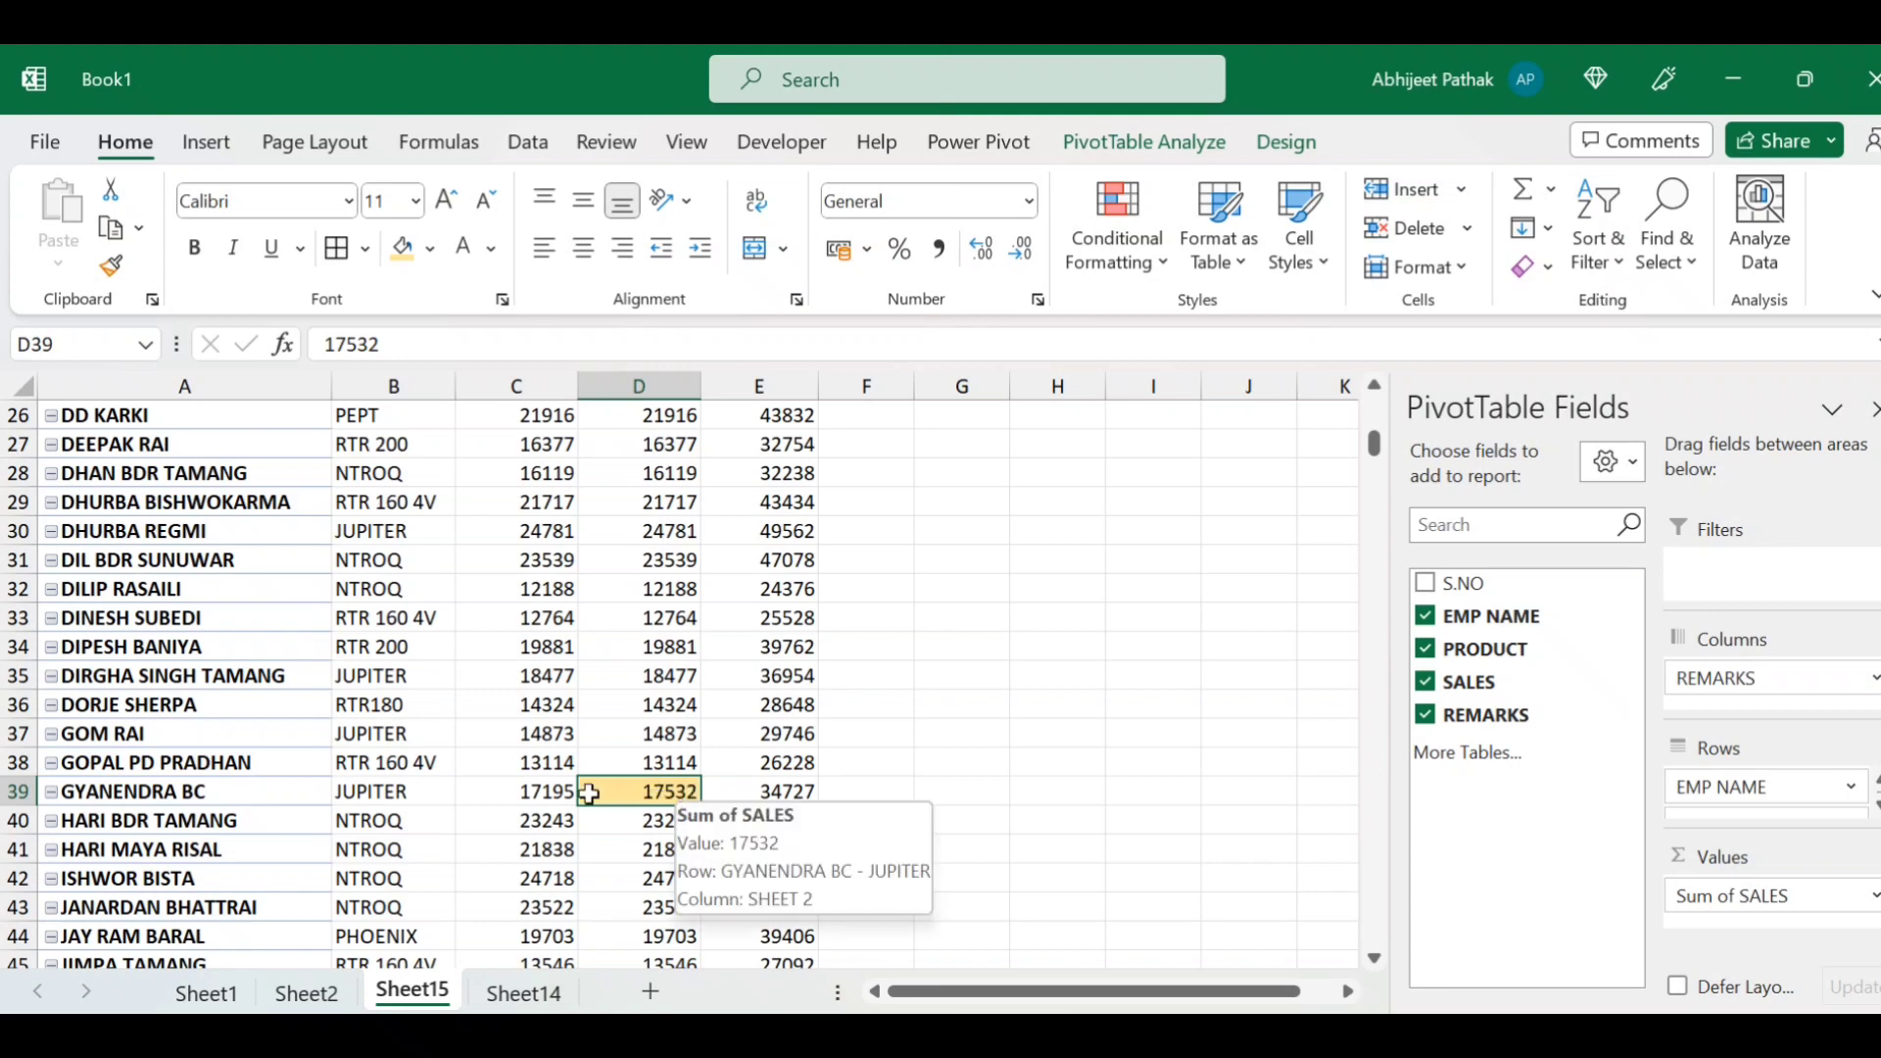
pyautogui.click(554, 795)
pyautogui.scroll(-1, 627, 832)
pyautogui.scroll(-6, 653, 848)
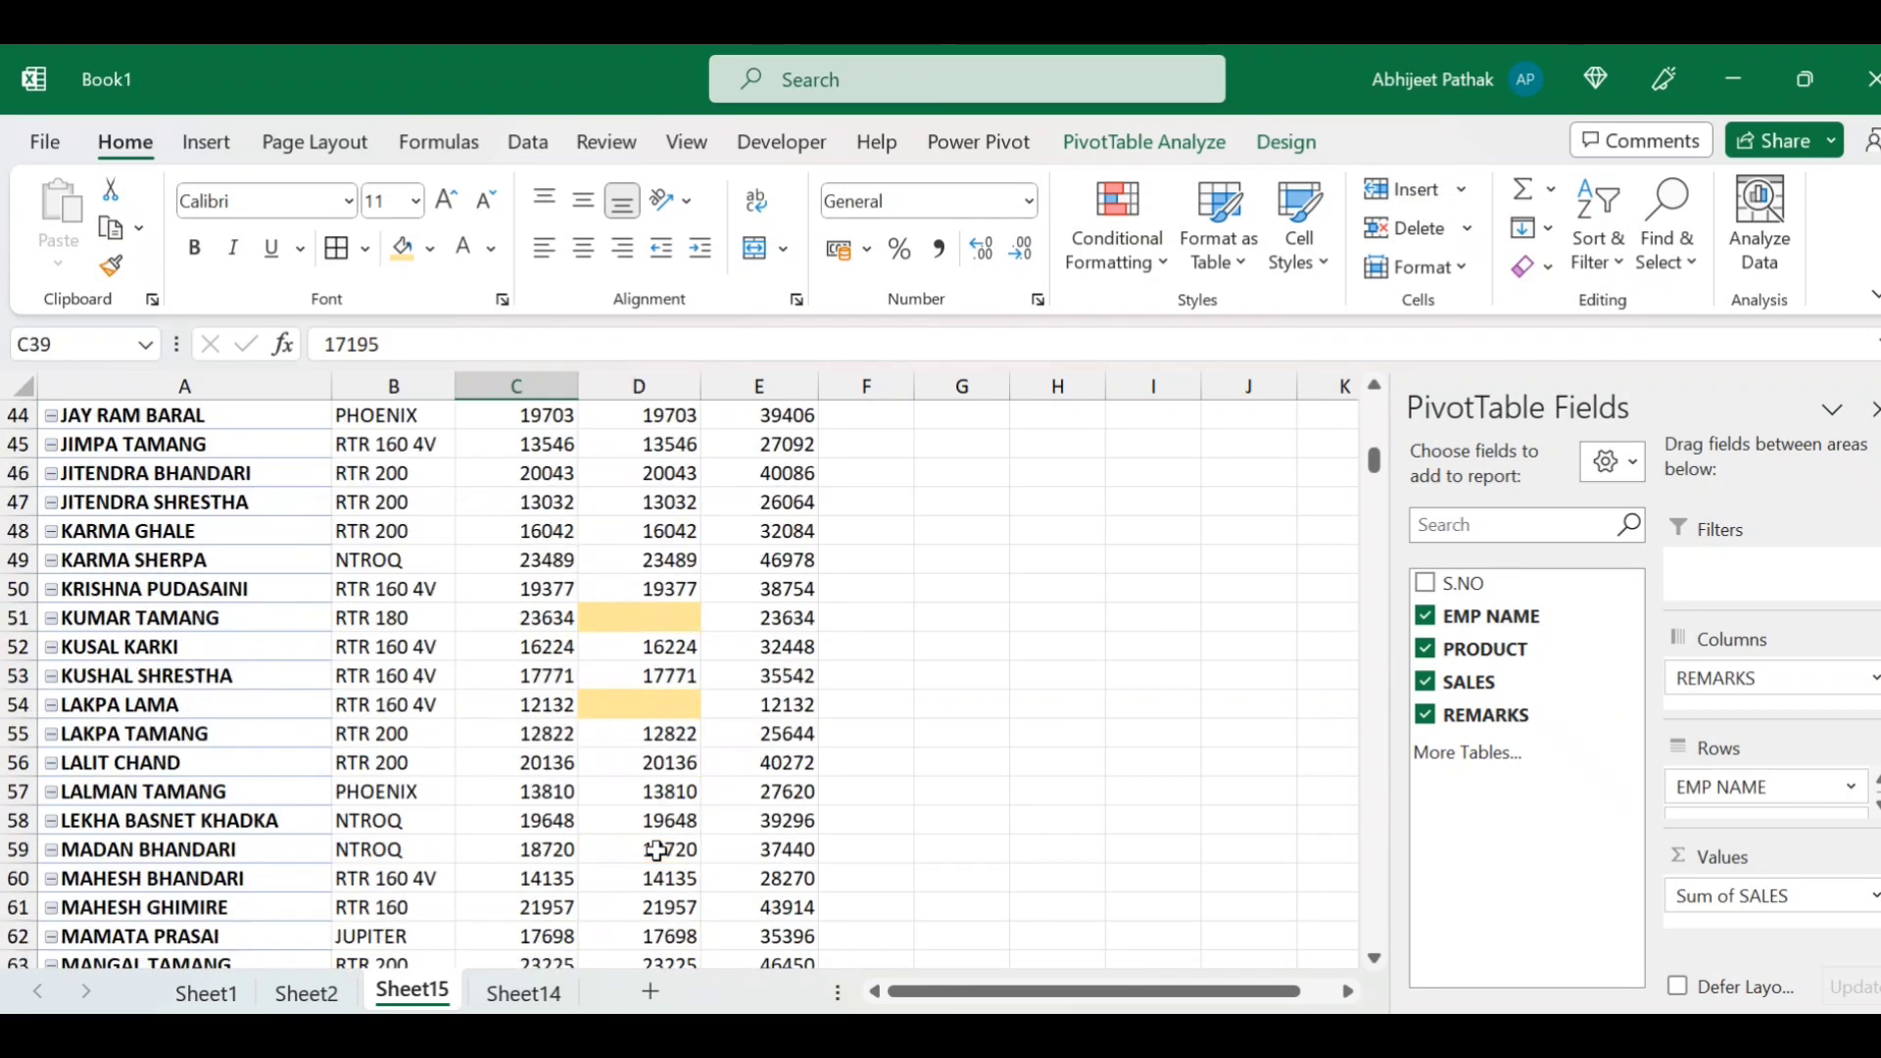
pyautogui.click(647, 593)
pyautogui.scroll(8, 686, 647)
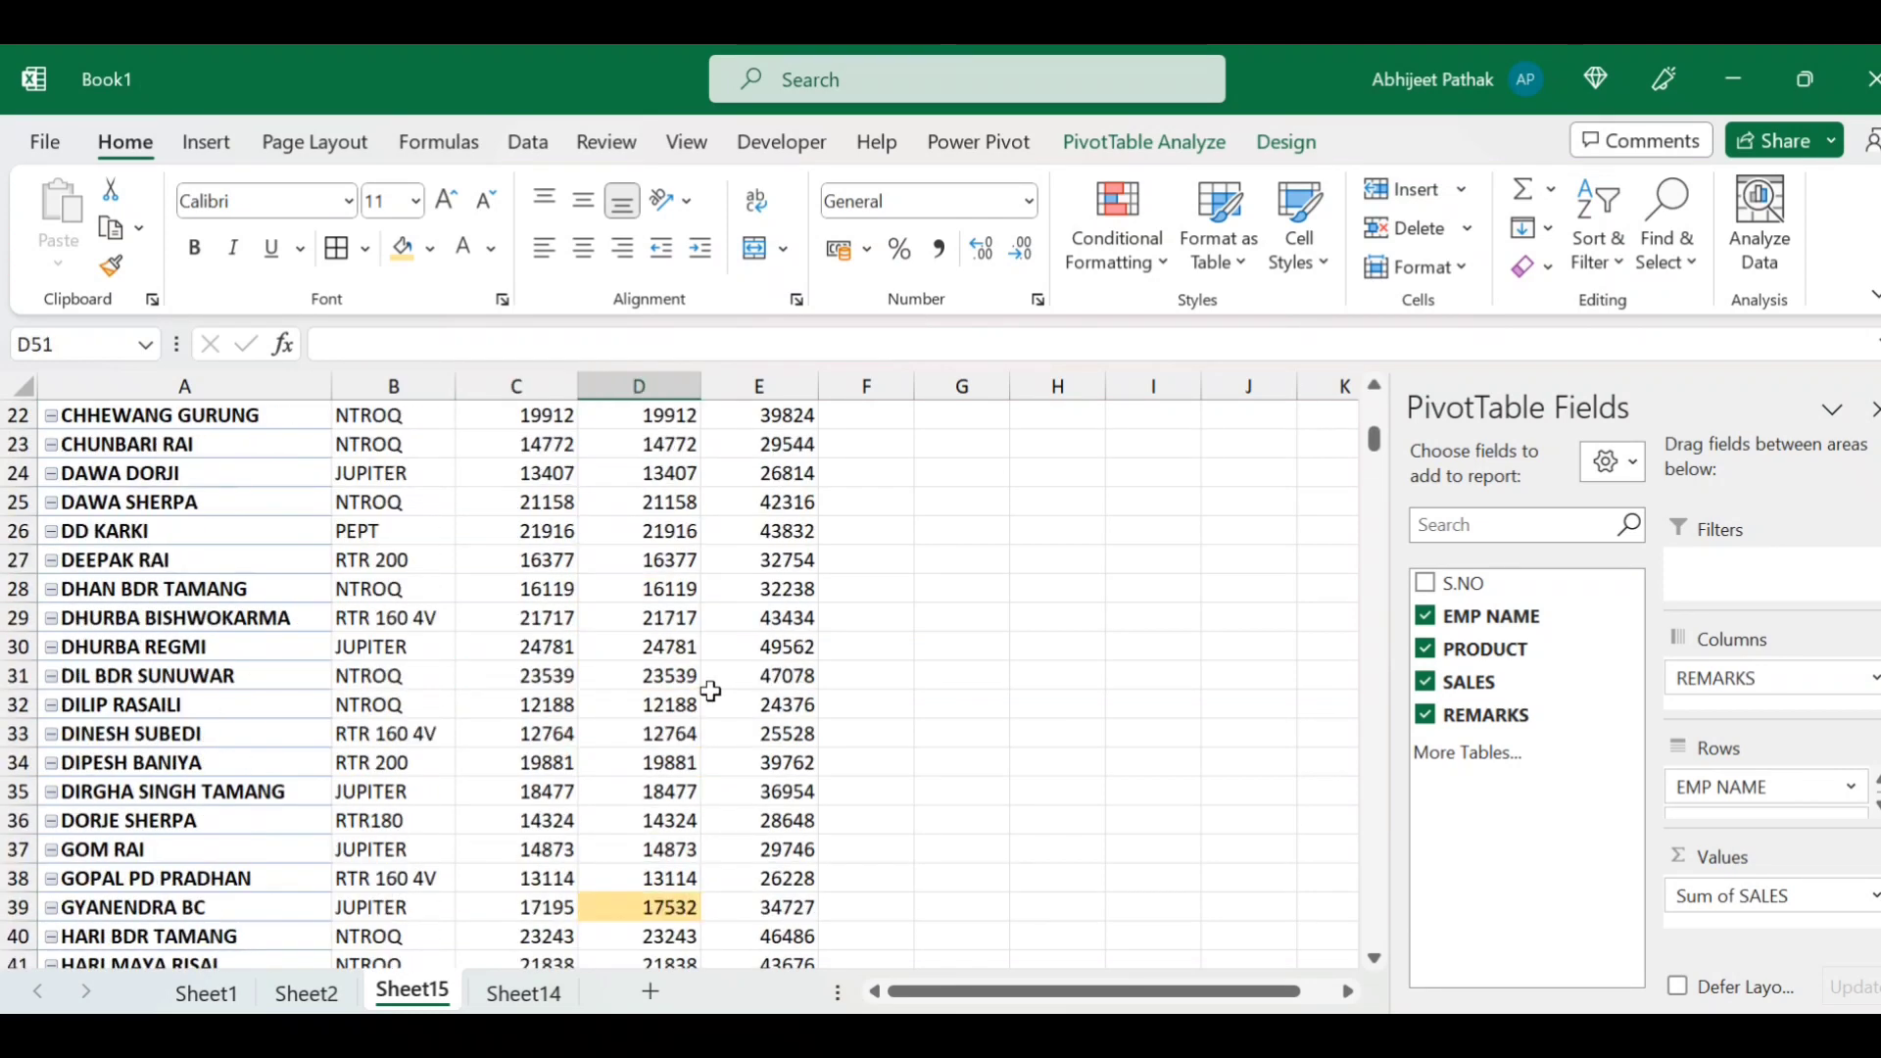
pyautogui.scroll(7, 711, 705)
pyautogui.scroll(-7, 651, 724)
pyautogui.scroll(-2, 667, 789)
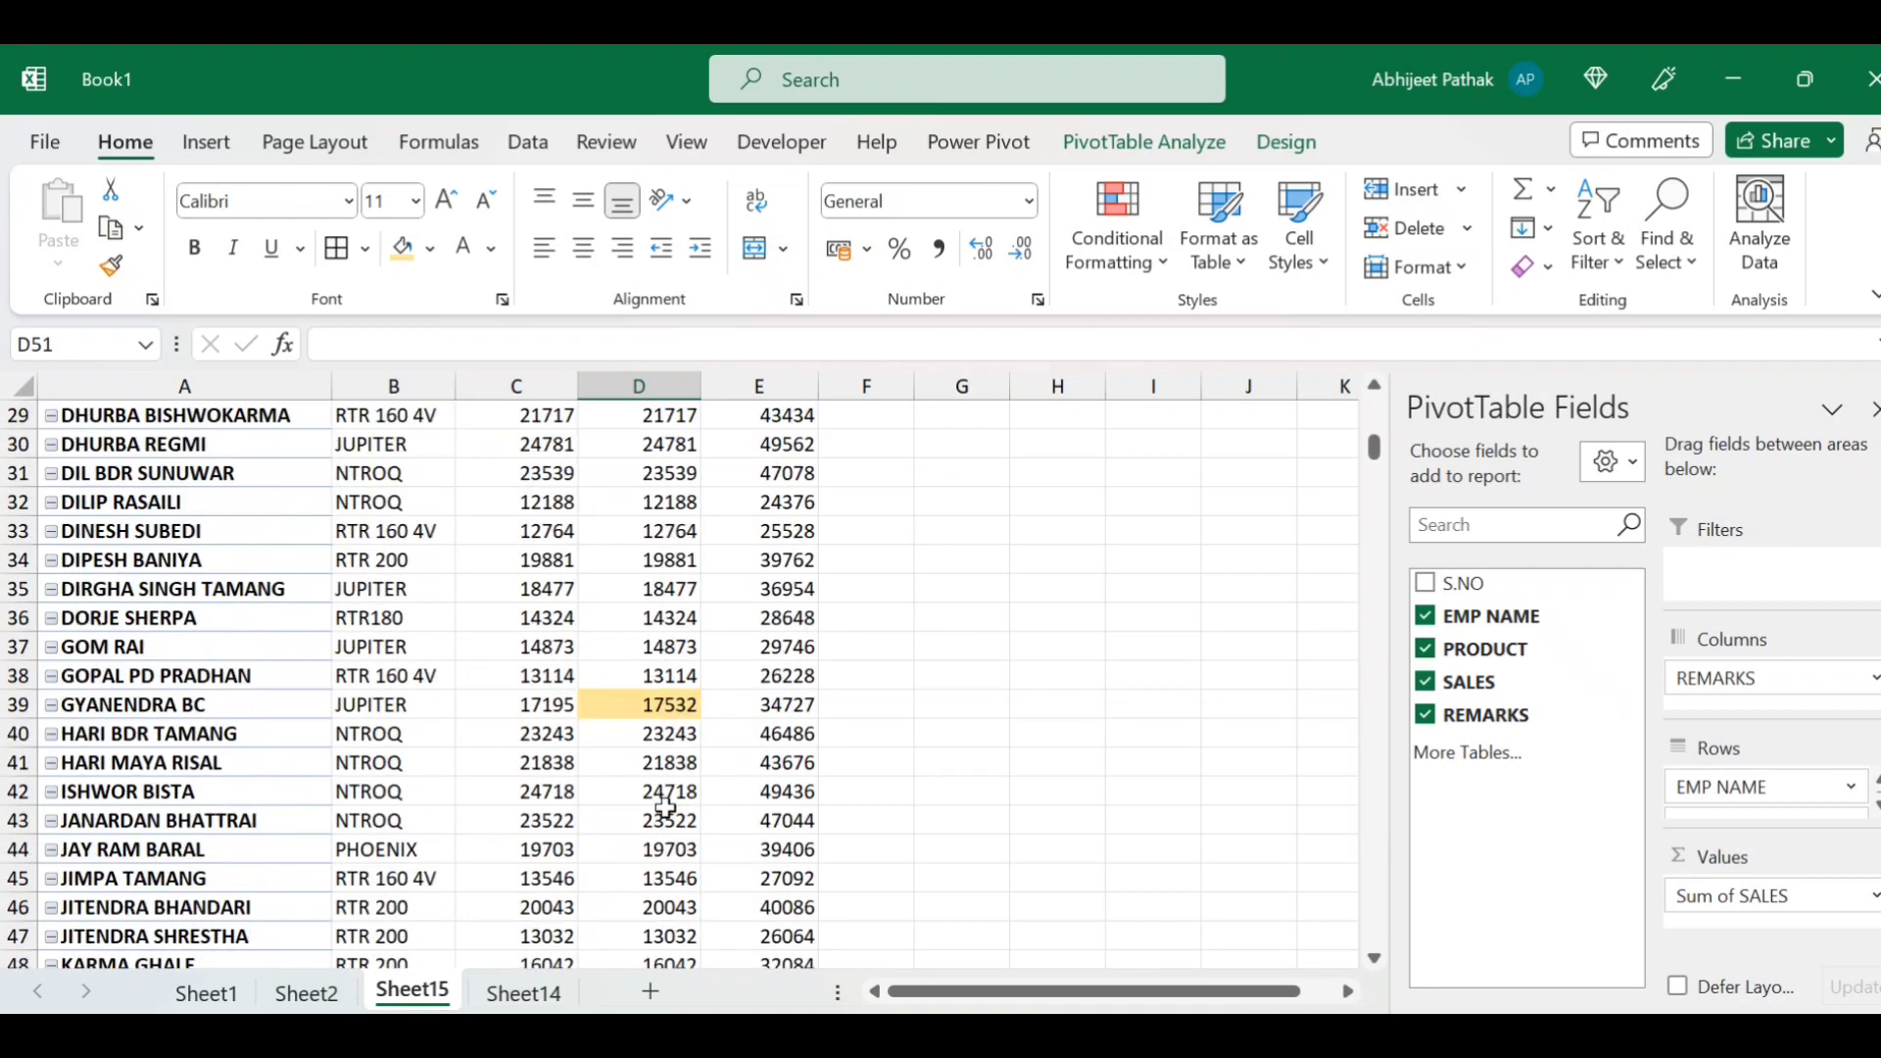
pyautogui.scroll(-3, 669, 798)
pyautogui.scroll(-1, 667, 813)
pyautogui.click(306, 993)
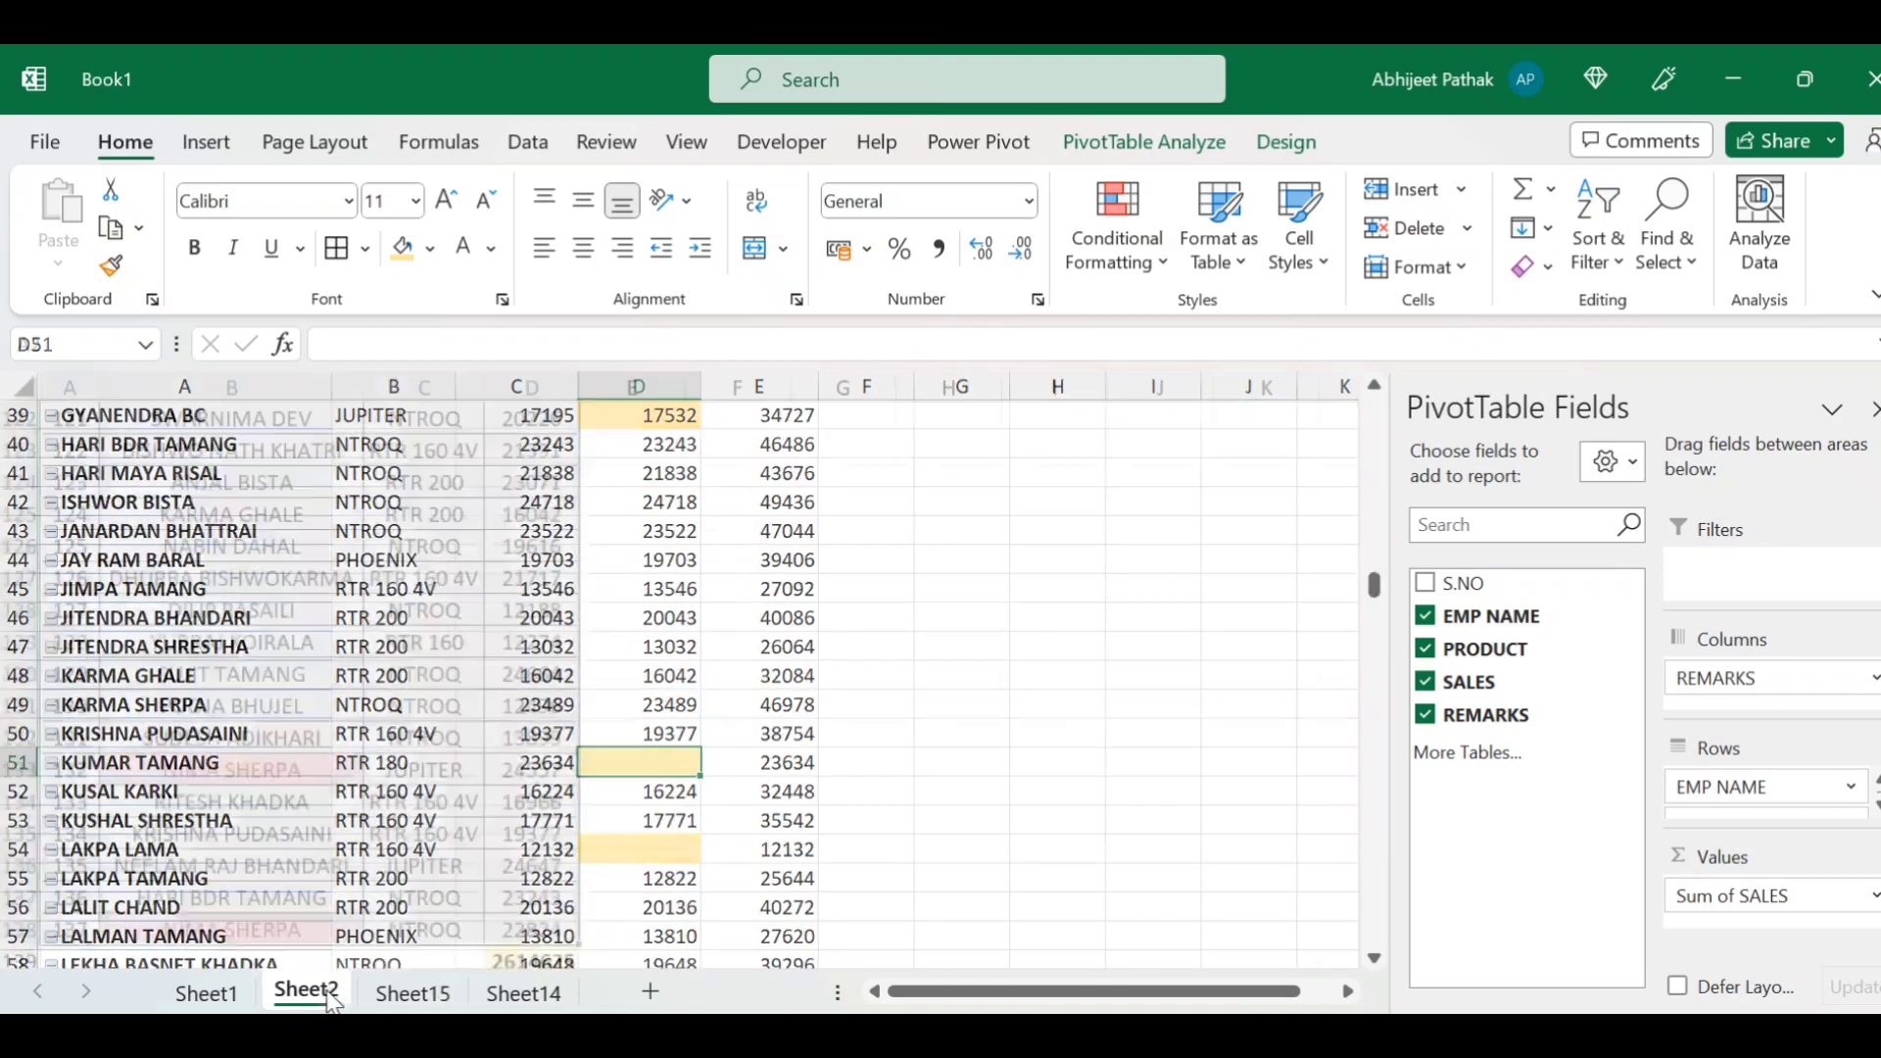
pyautogui.scroll(-3, 68, 560)
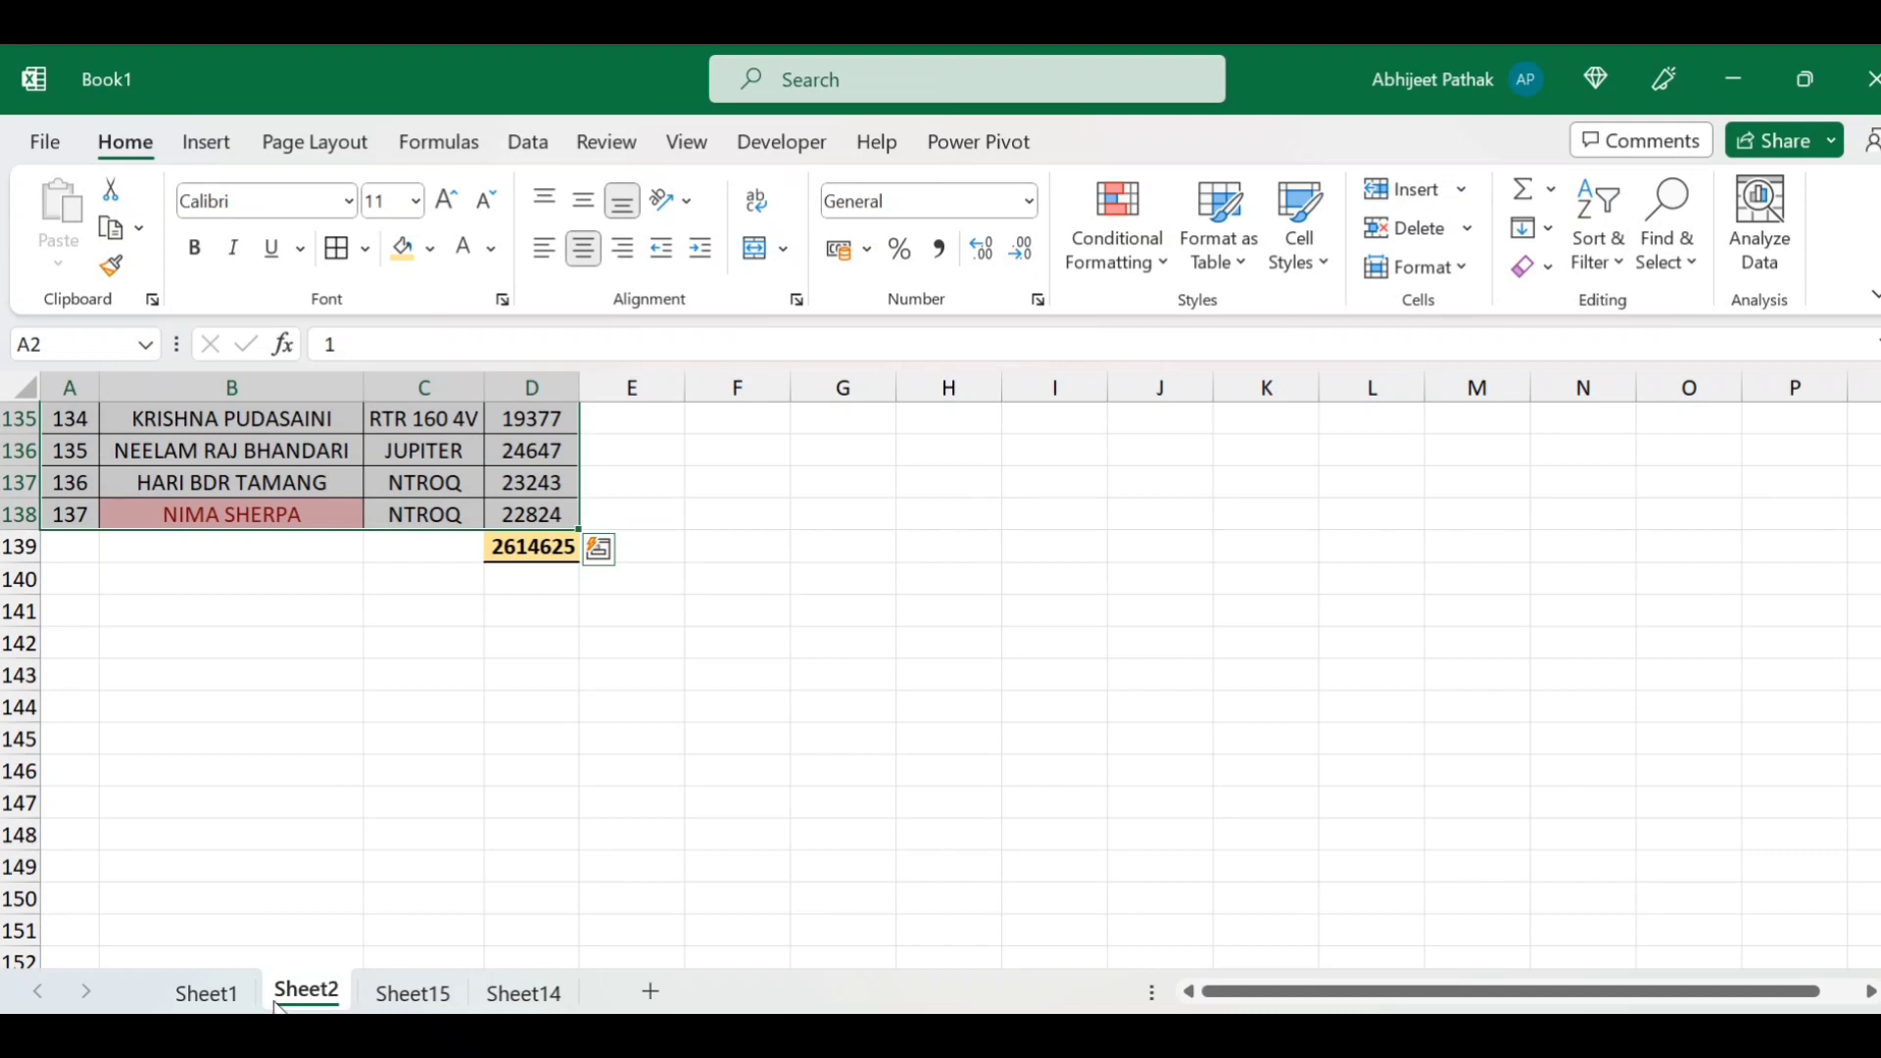
pyautogui.click(413, 993)
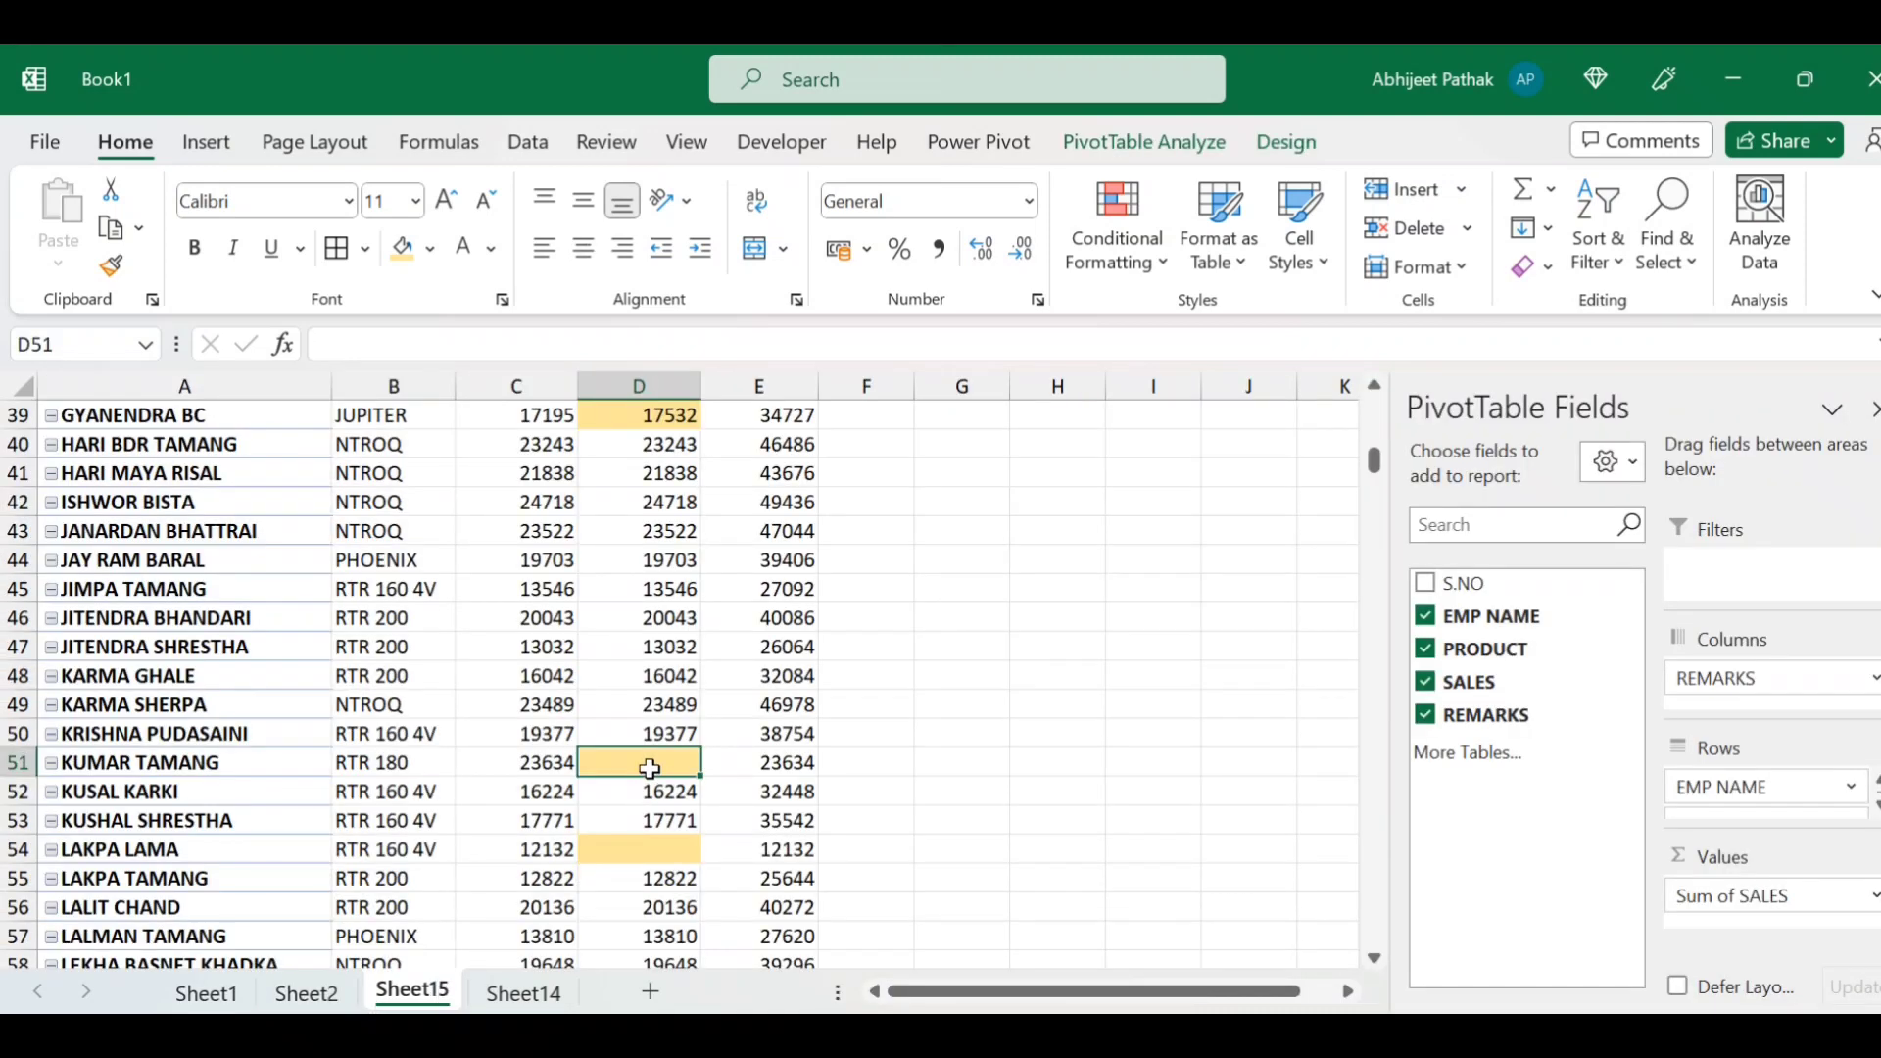
pyautogui.click(223, 766)
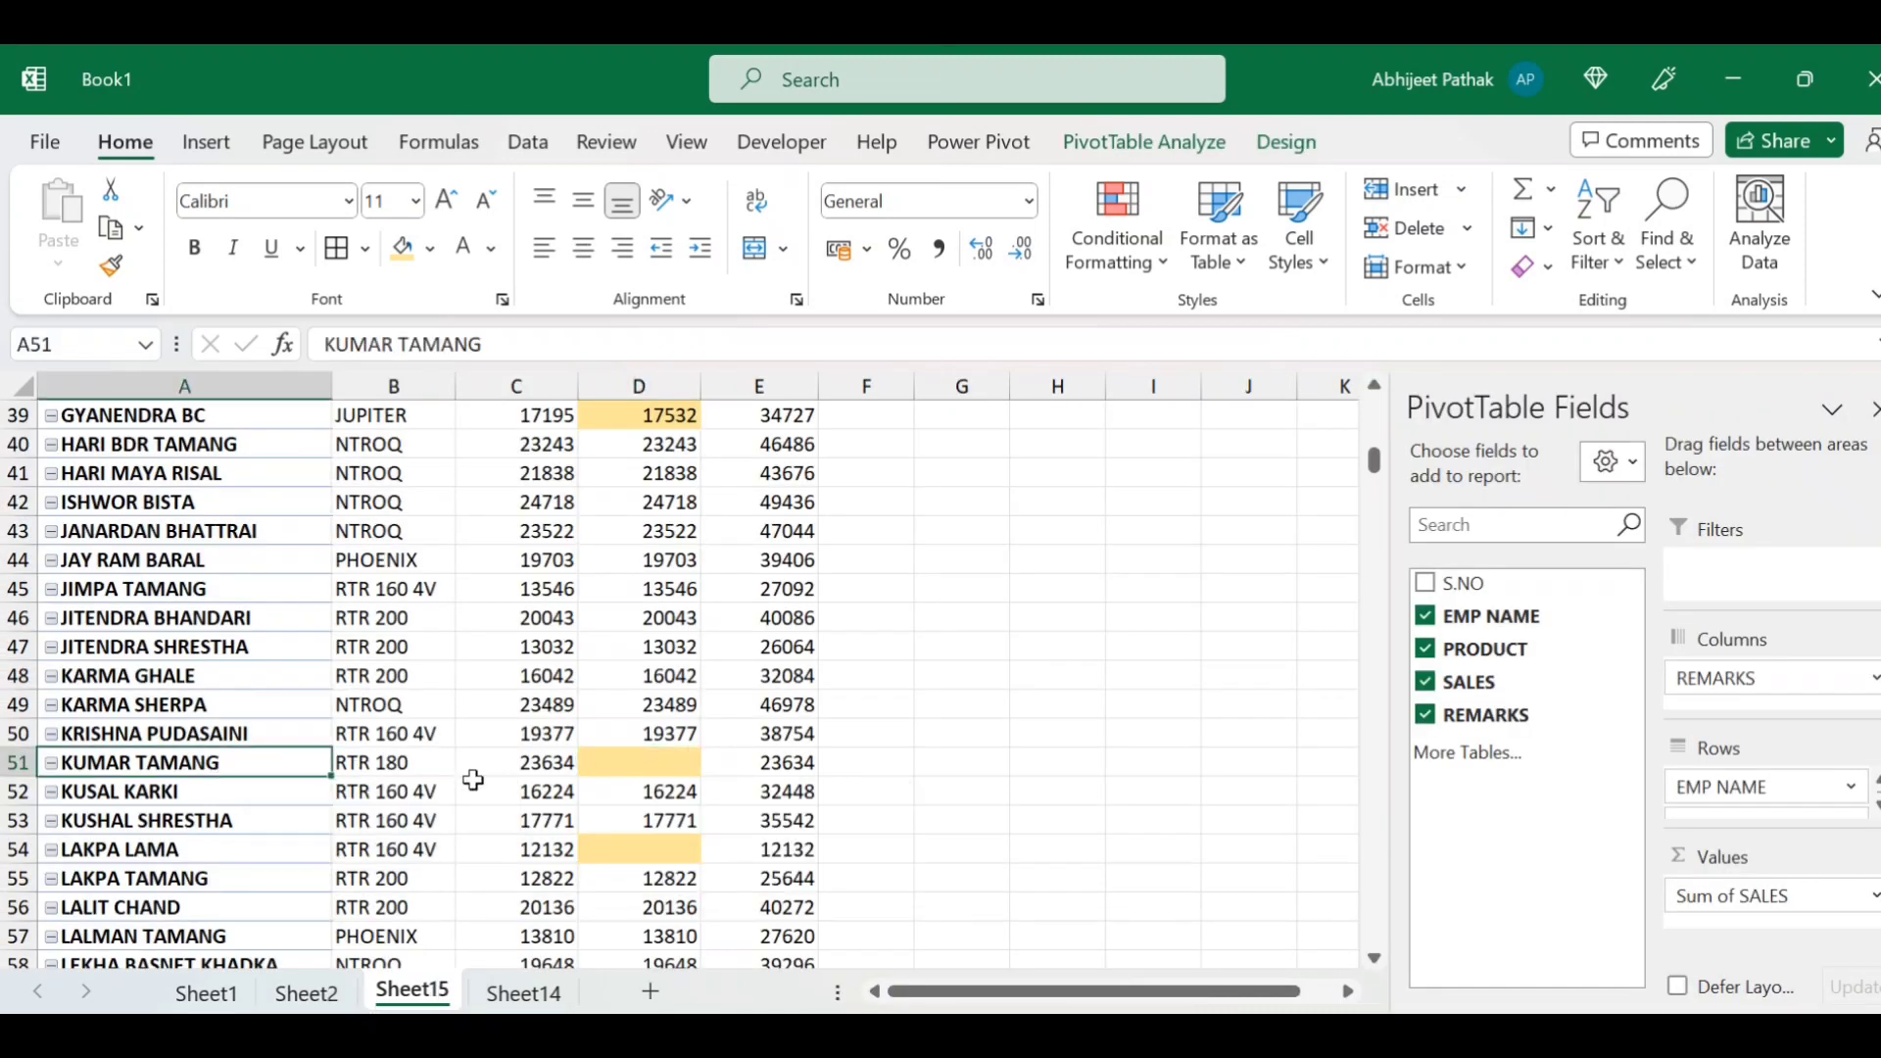
pyautogui.click(206, 993)
pyautogui.scroll(-1, 157, 798)
pyautogui.scroll(-2, 79, 674)
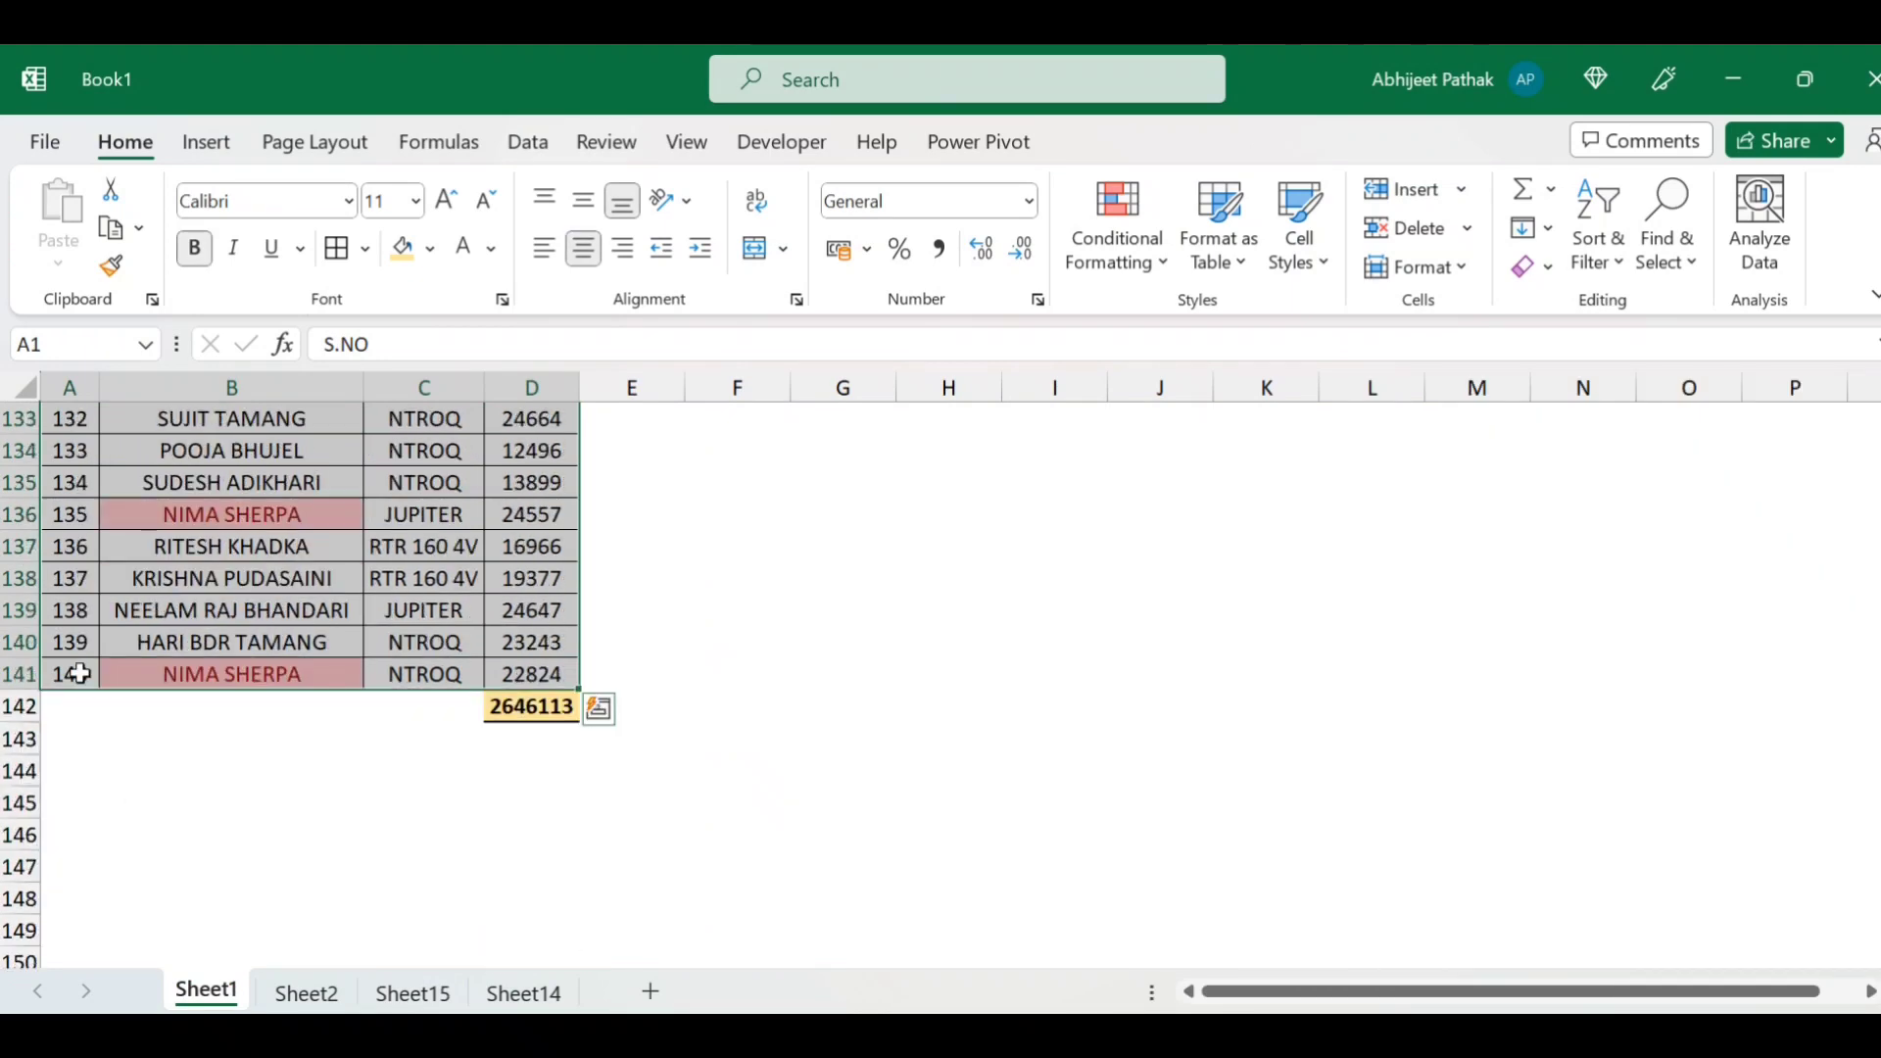
pyautogui.click(311, 996)
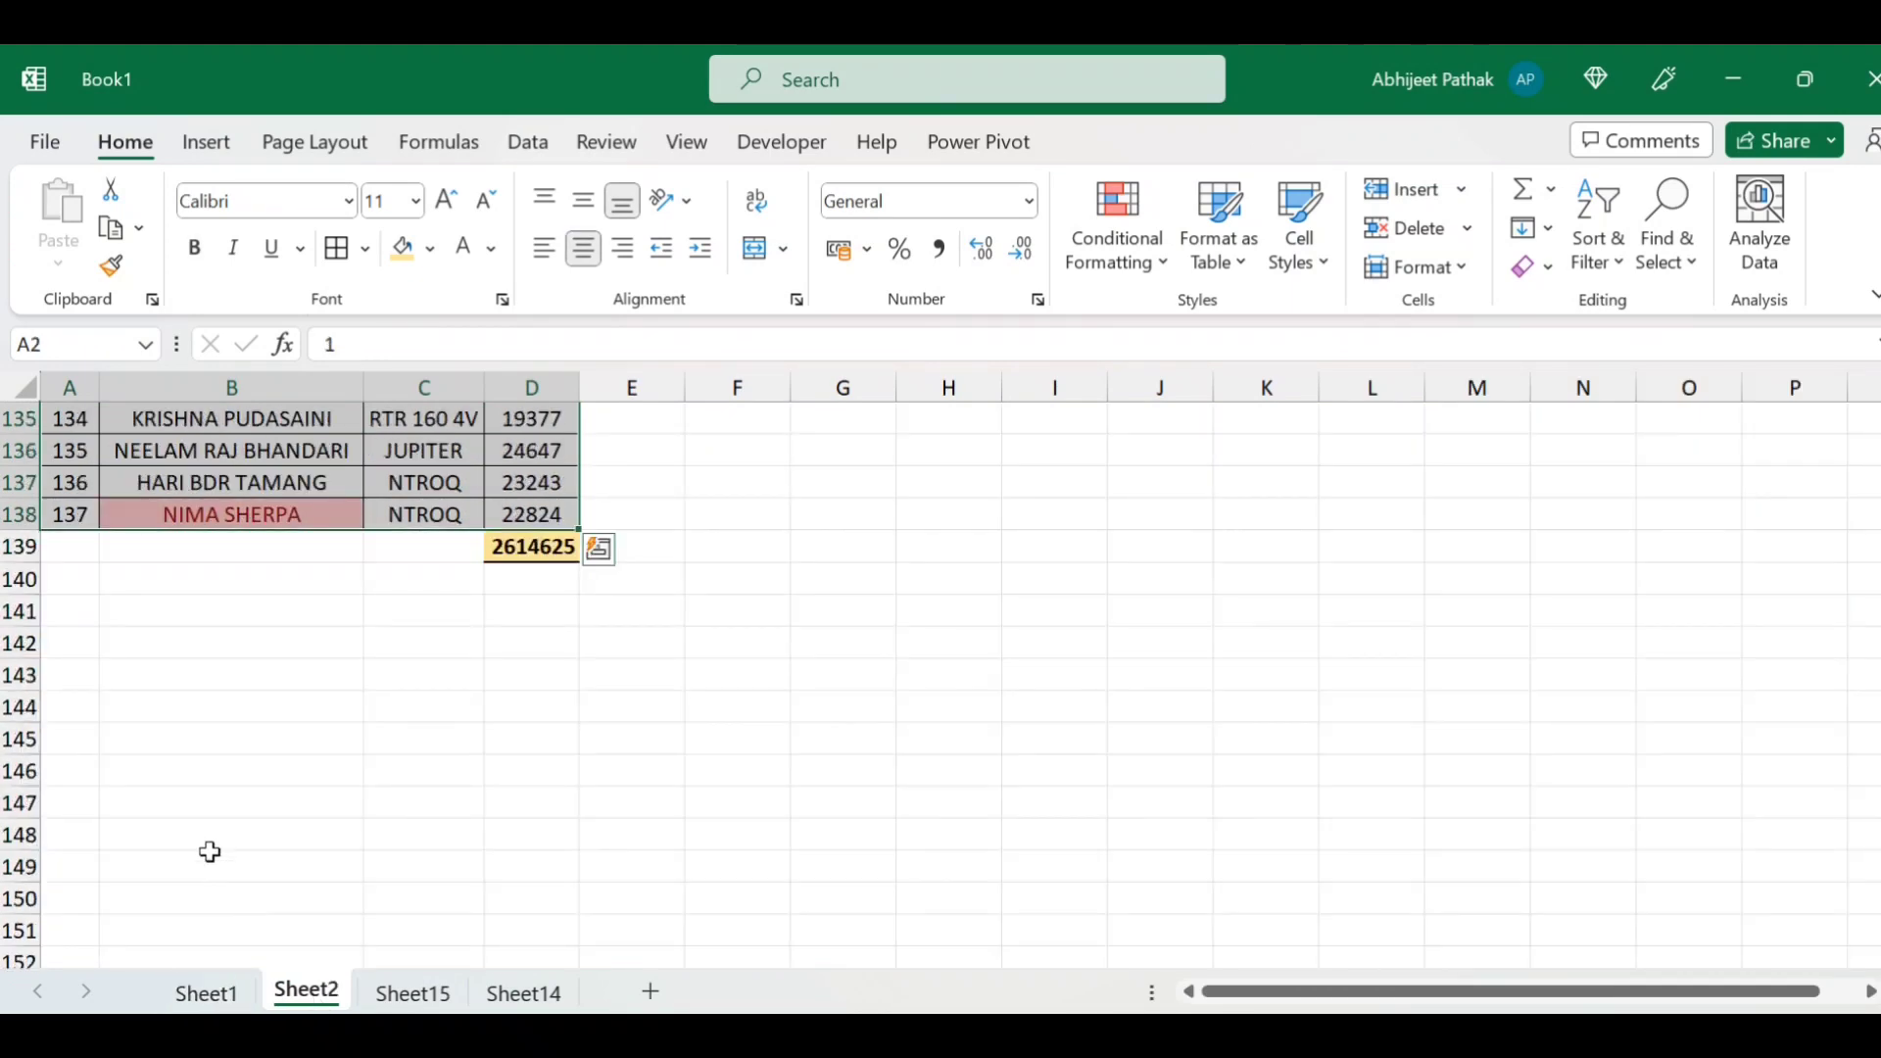
pyautogui.click(416, 992)
pyautogui.click(655, 765)
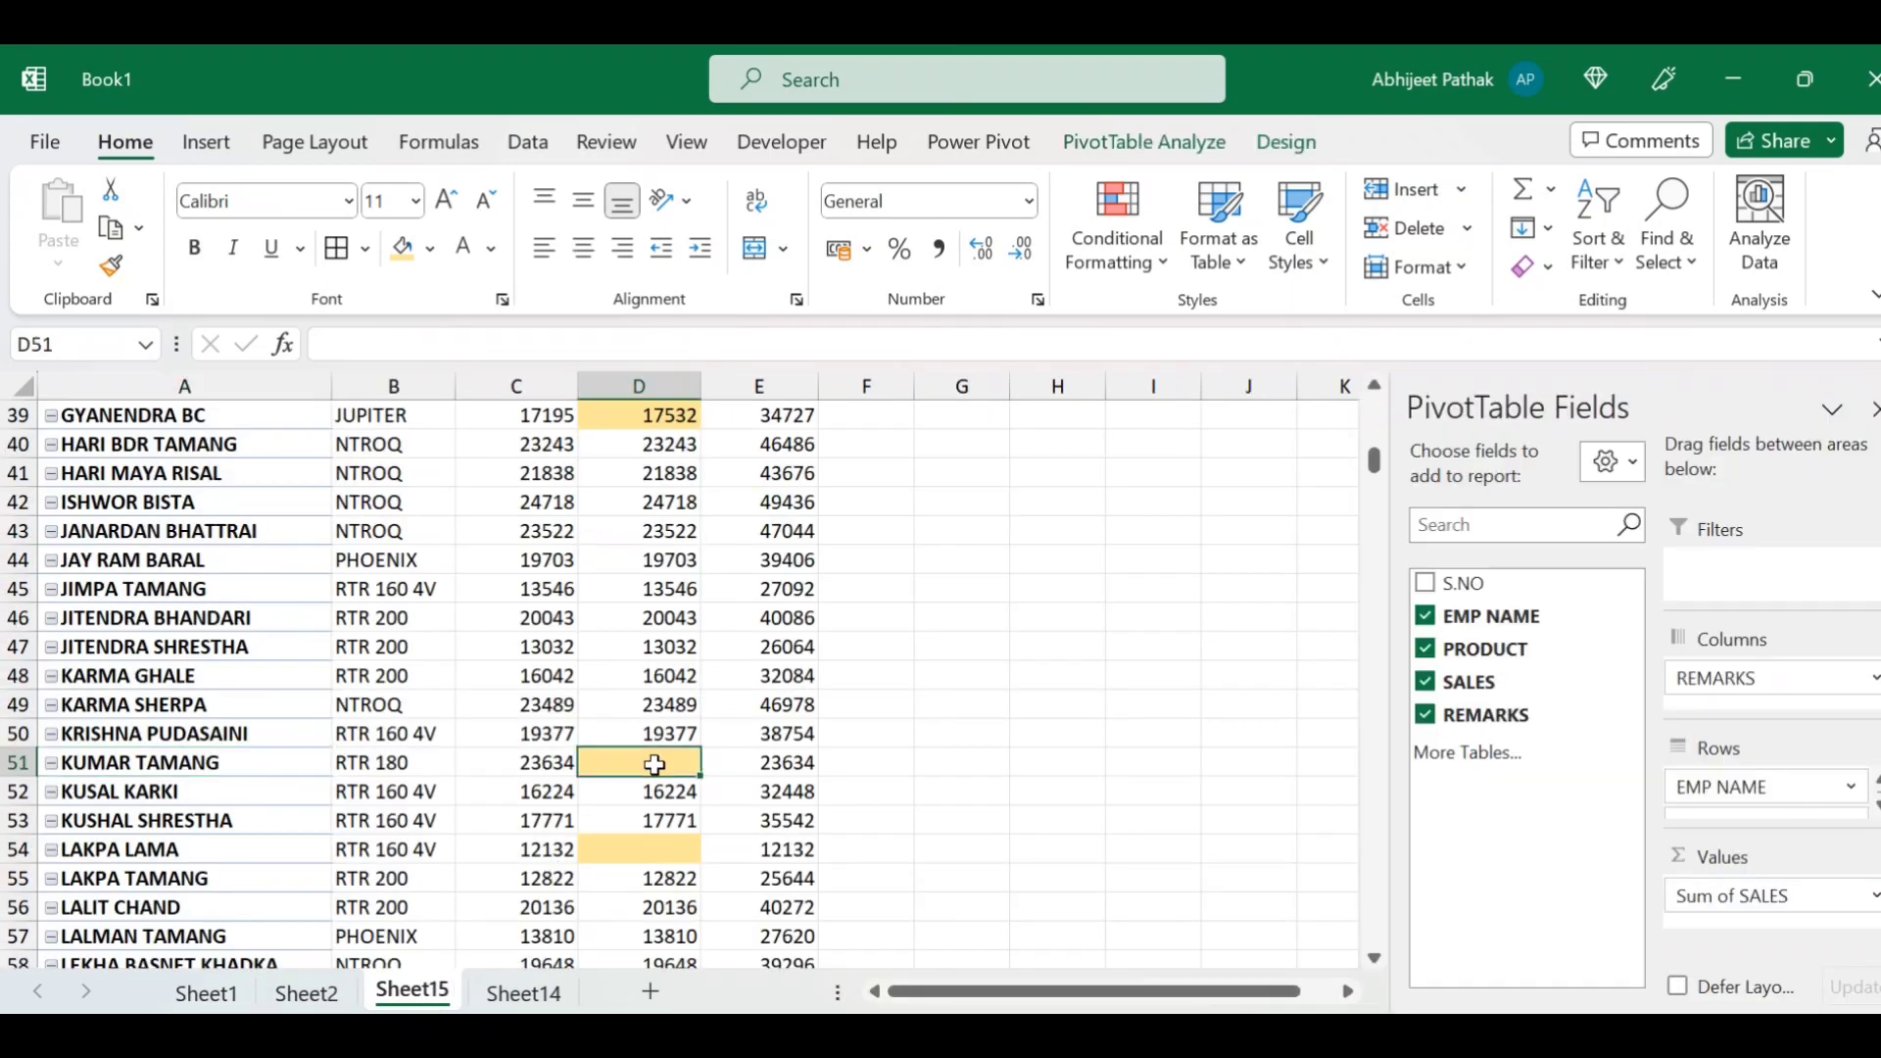
# - Inspect the empty Sheet 2 cells D54 and D134, noting Sheet 1's 13406 in C134
pyautogui.click(665, 858)
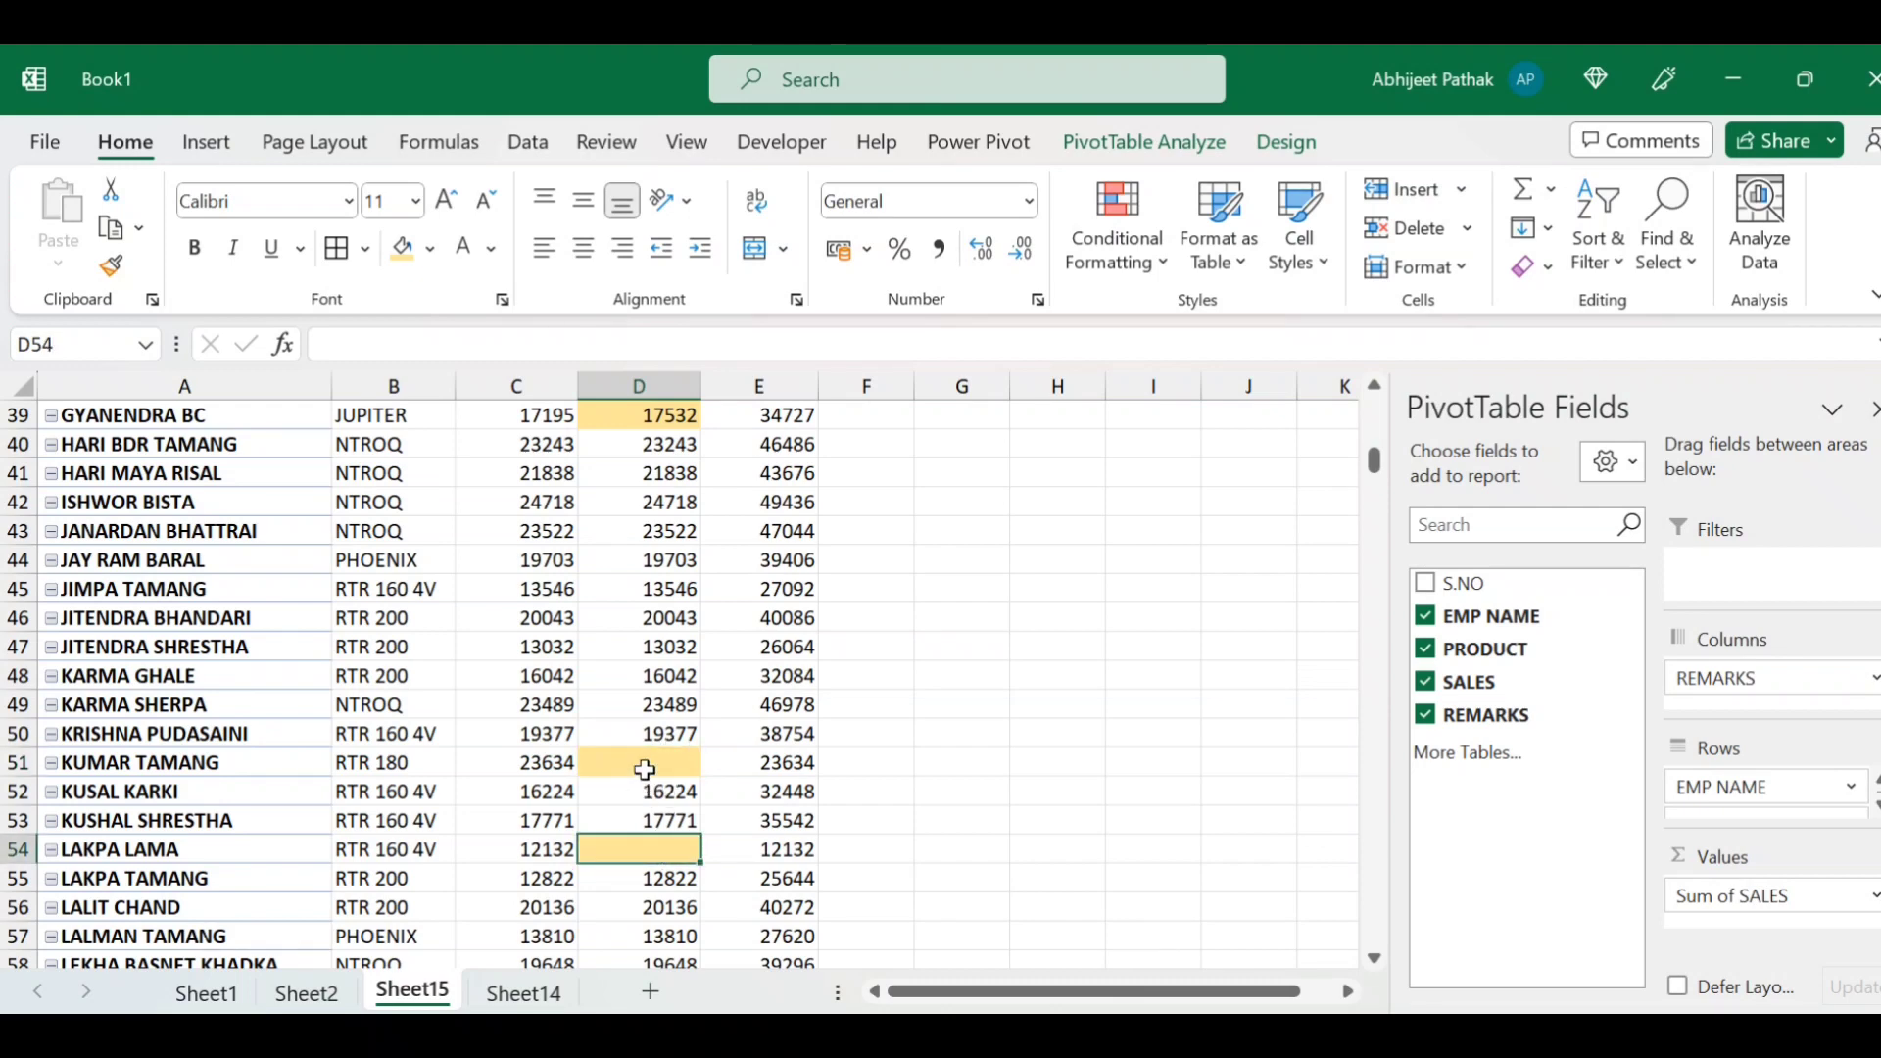
pyautogui.scroll(-1, 646, 853)
pyautogui.scroll(-4, 646, 854)
pyautogui.scroll(-6, 651, 842)
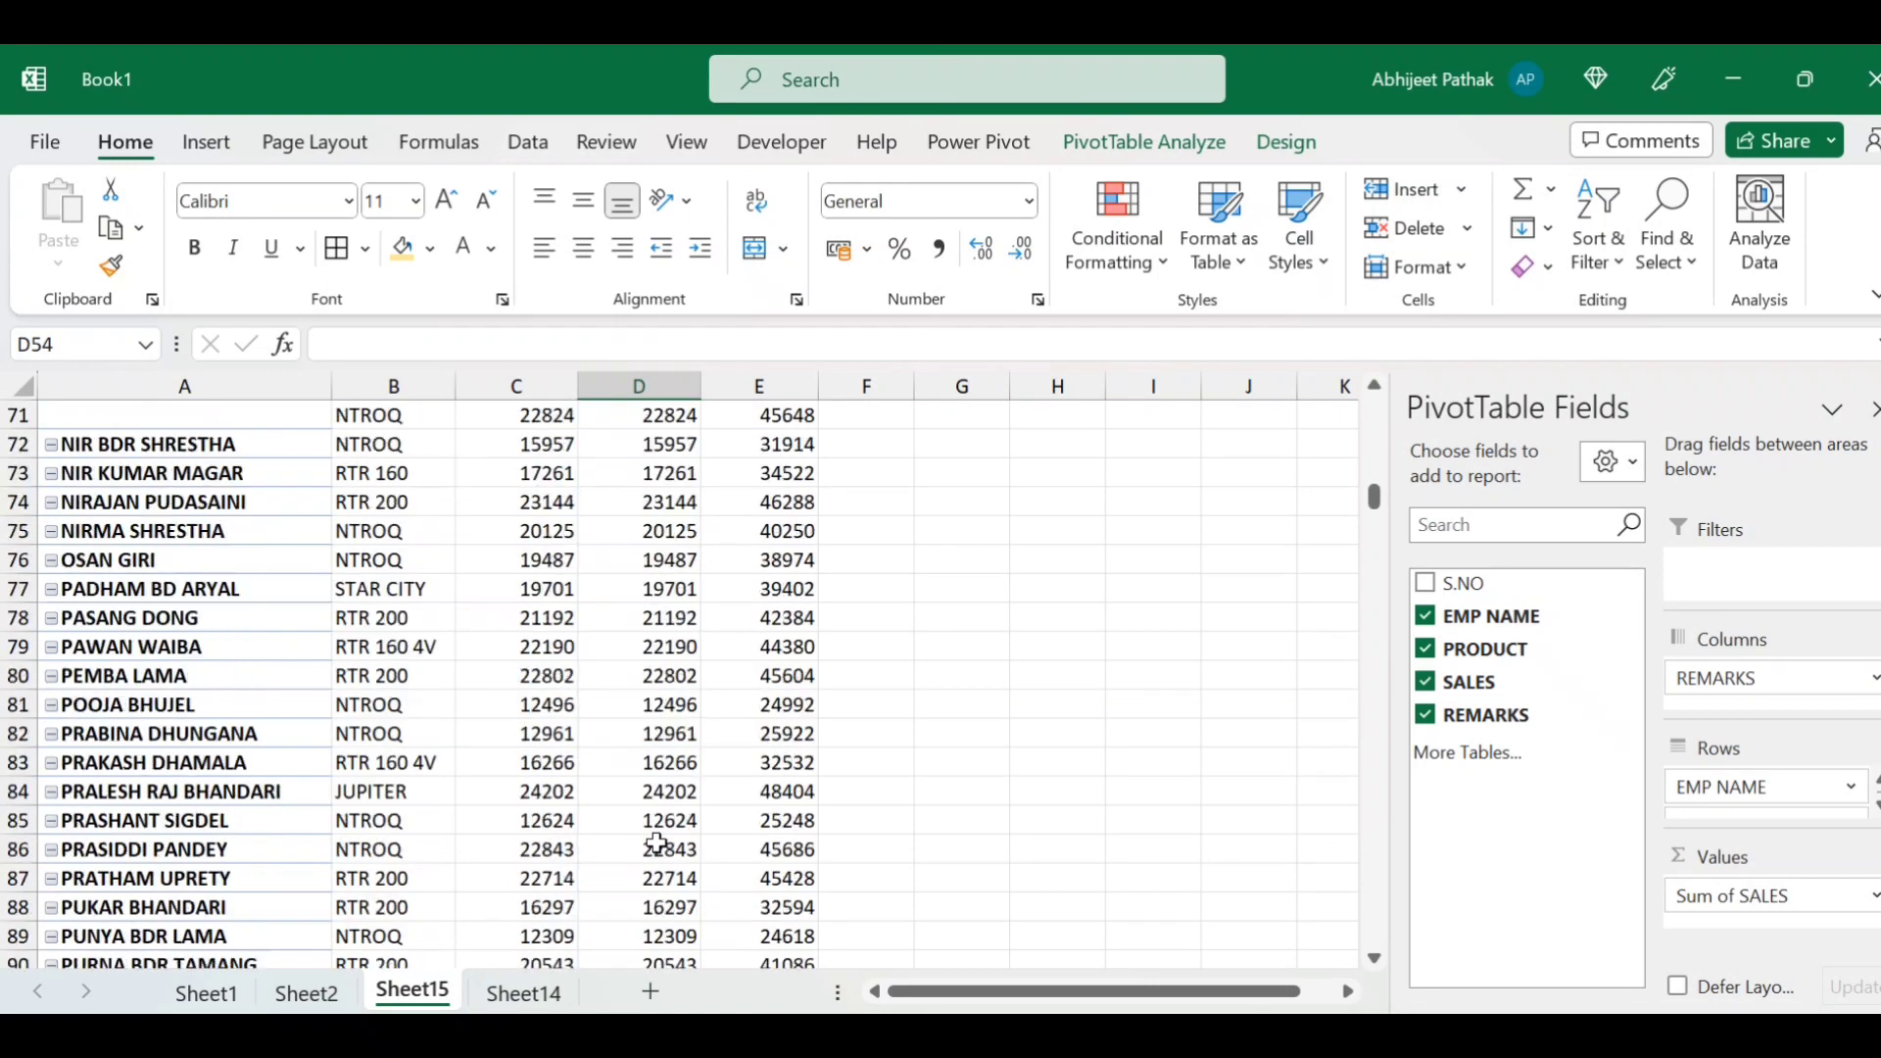
pyautogui.scroll(-5, 654, 844)
pyautogui.scroll(-3, 659, 844)
pyautogui.scroll(-3, 659, 845)
pyautogui.scroll(-4, 658, 841)
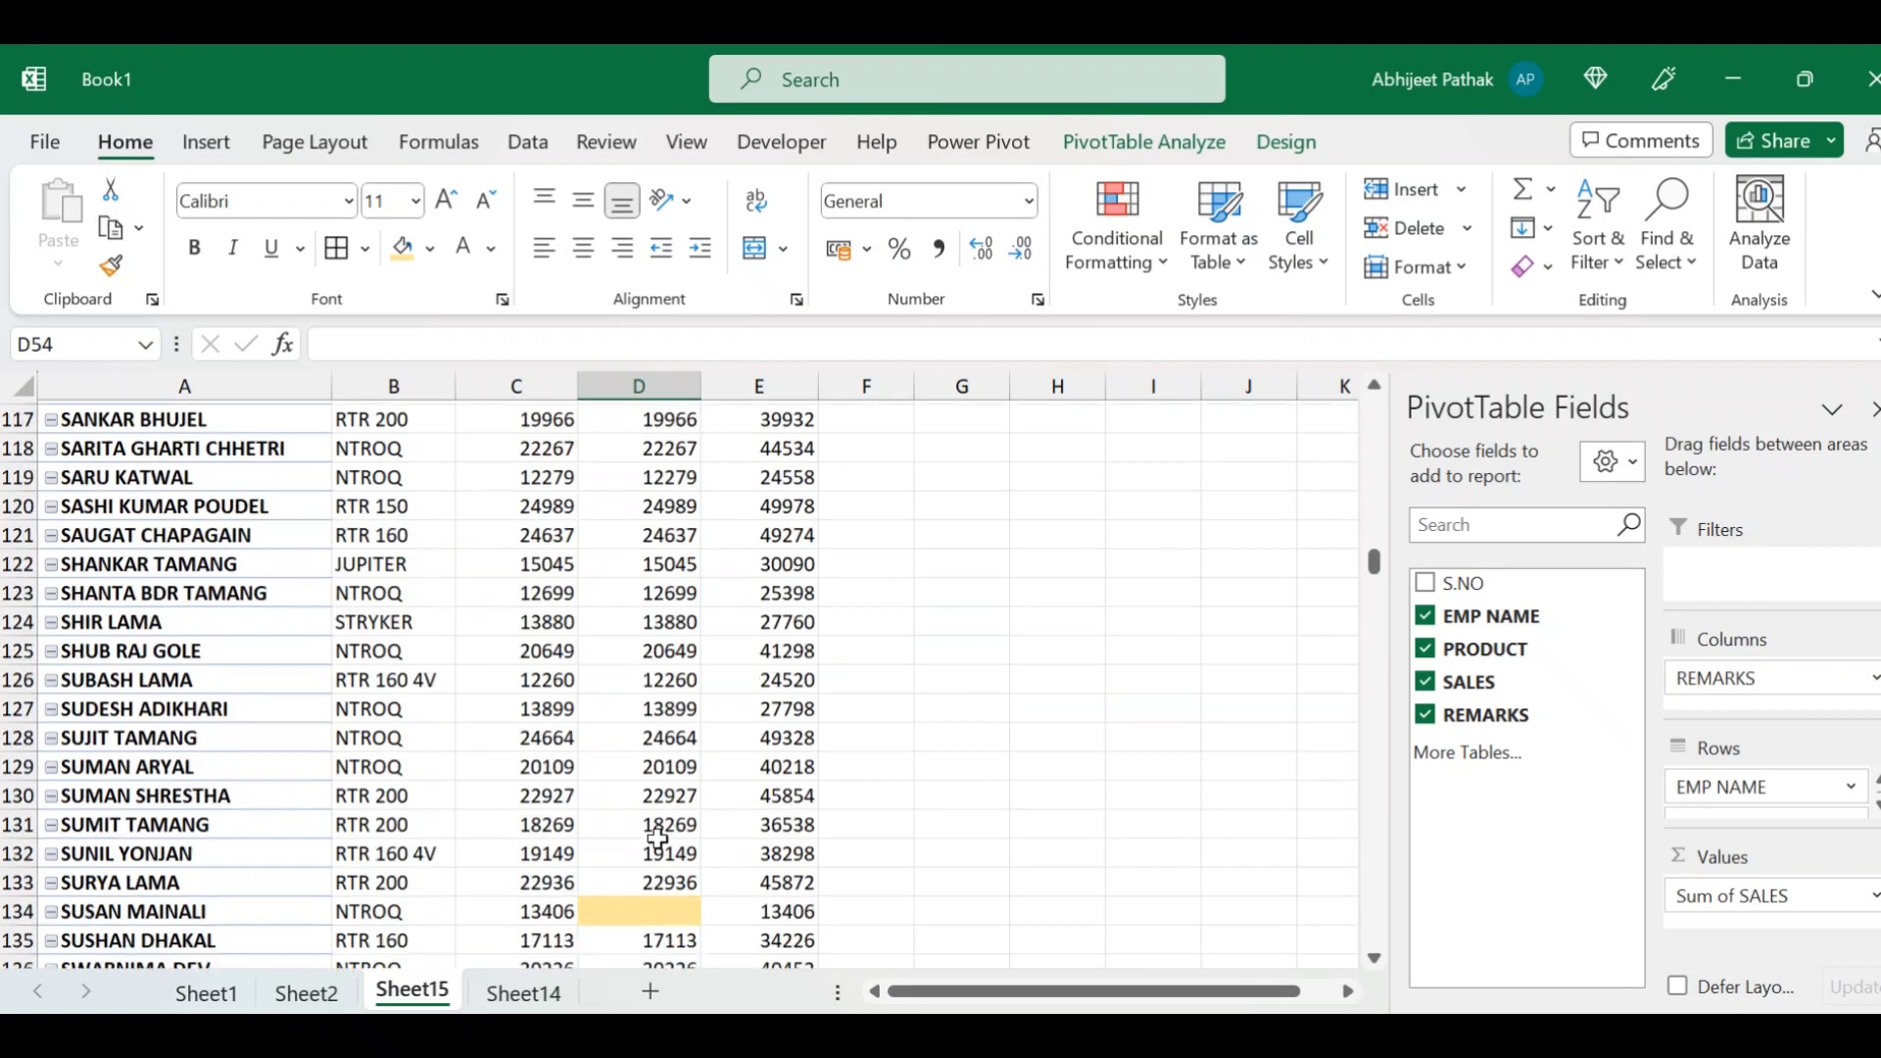
pyautogui.click(656, 905)
pyautogui.press('BackSpace')
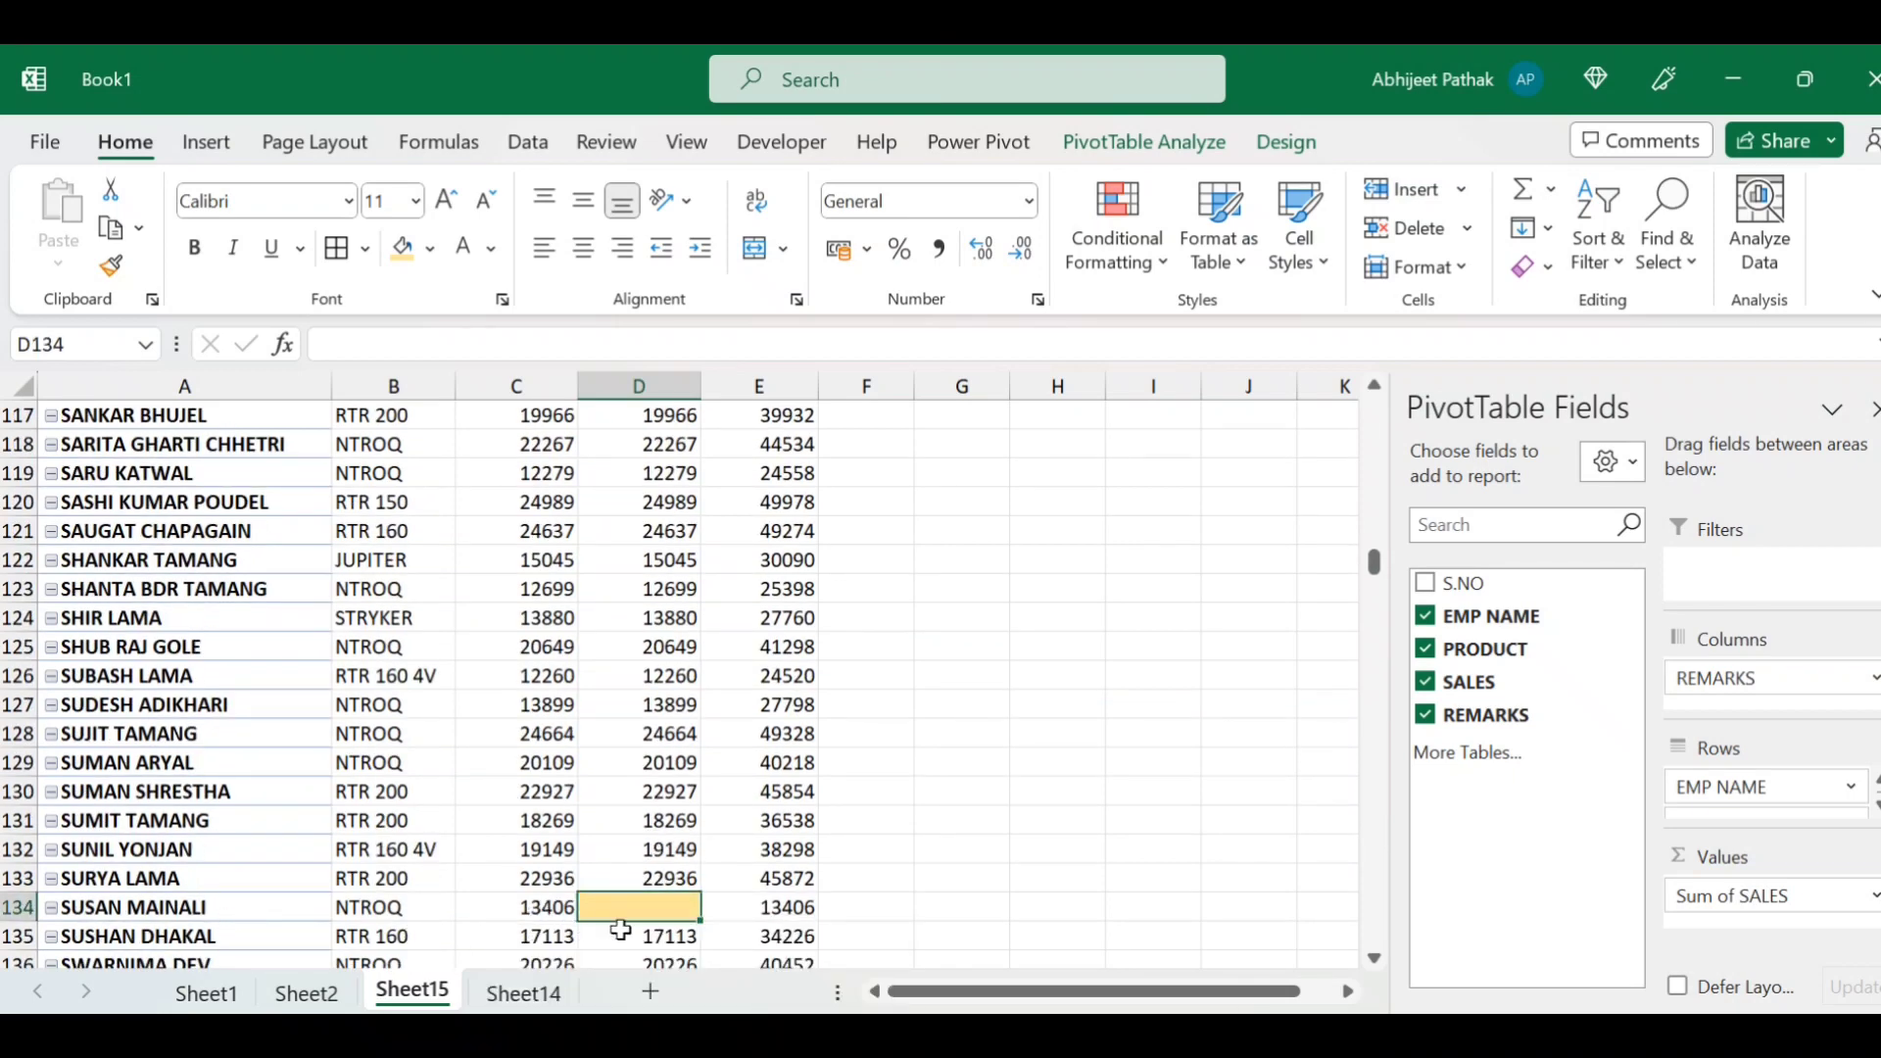
pyautogui.click(531, 914)
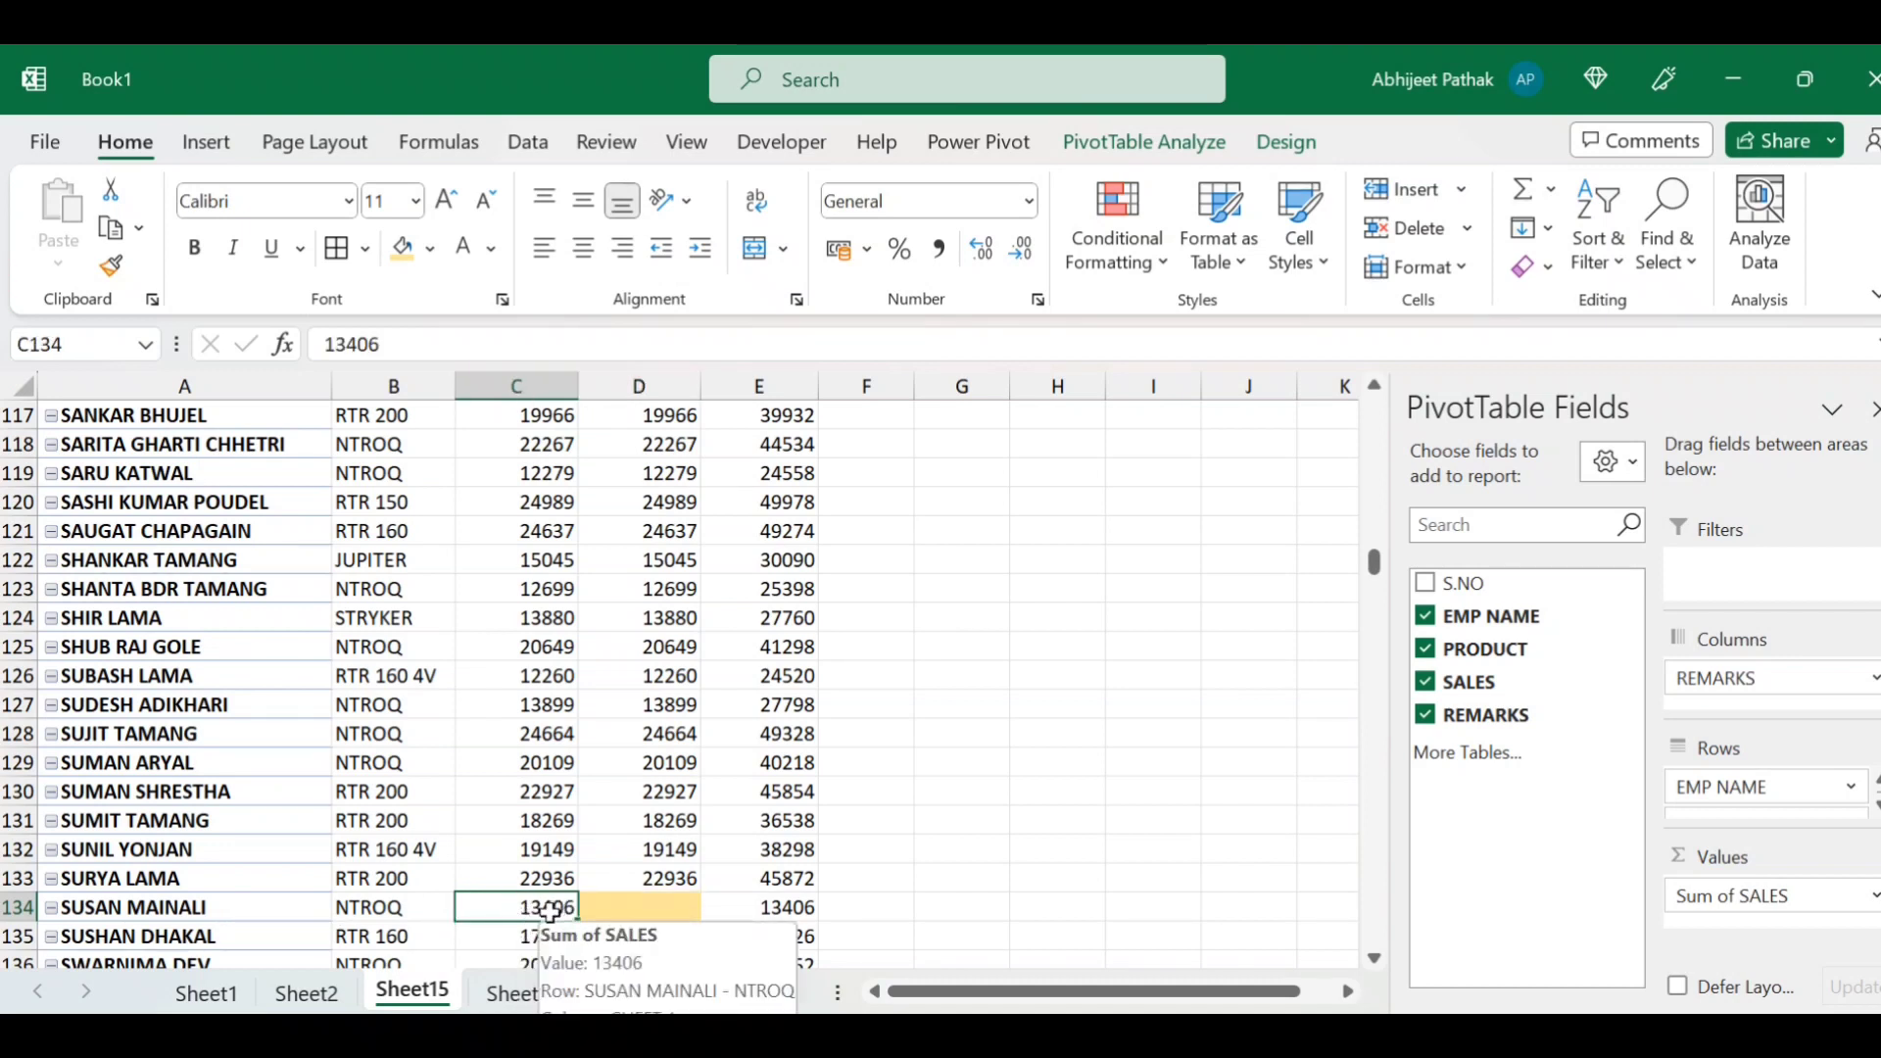
# - Find that employee on Sheet1, delete their row 46, and return to Sheet15
pyautogui.click(250, 909)
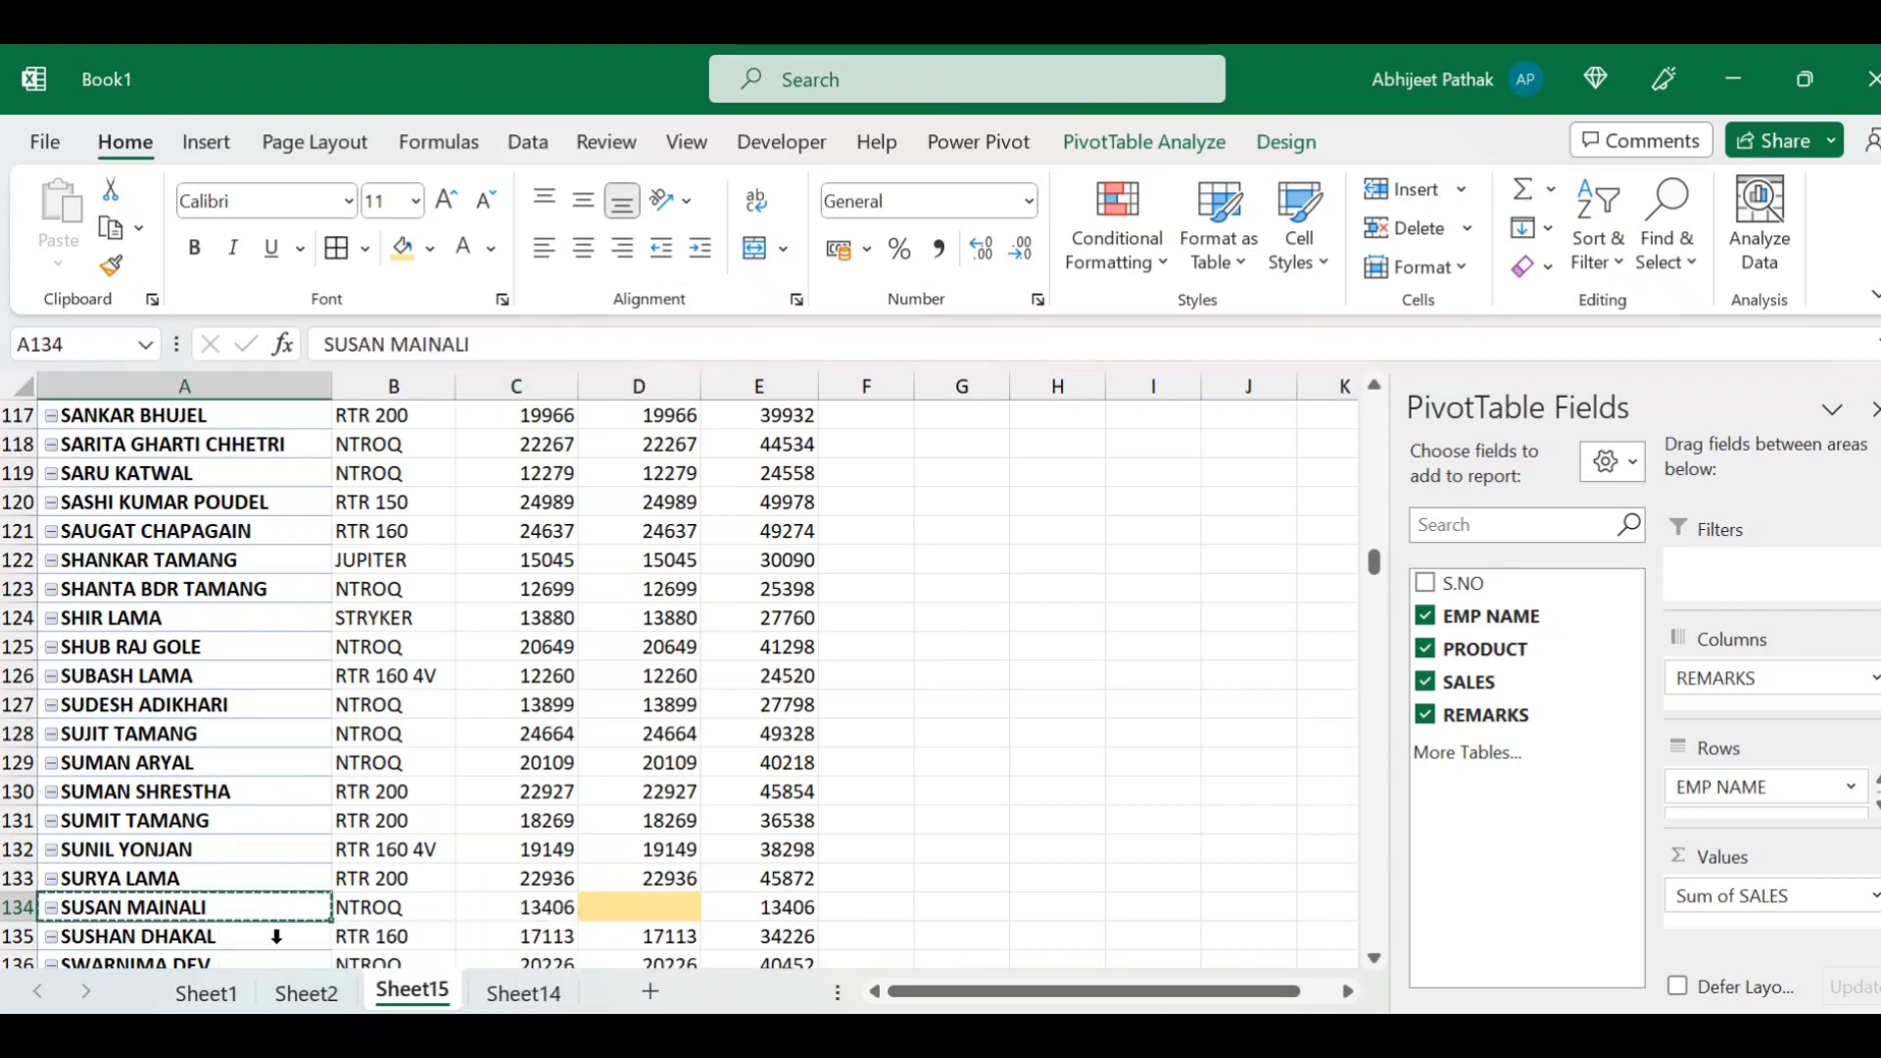
pyautogui.click(206, 992)
pyautogui.click(284, 644)
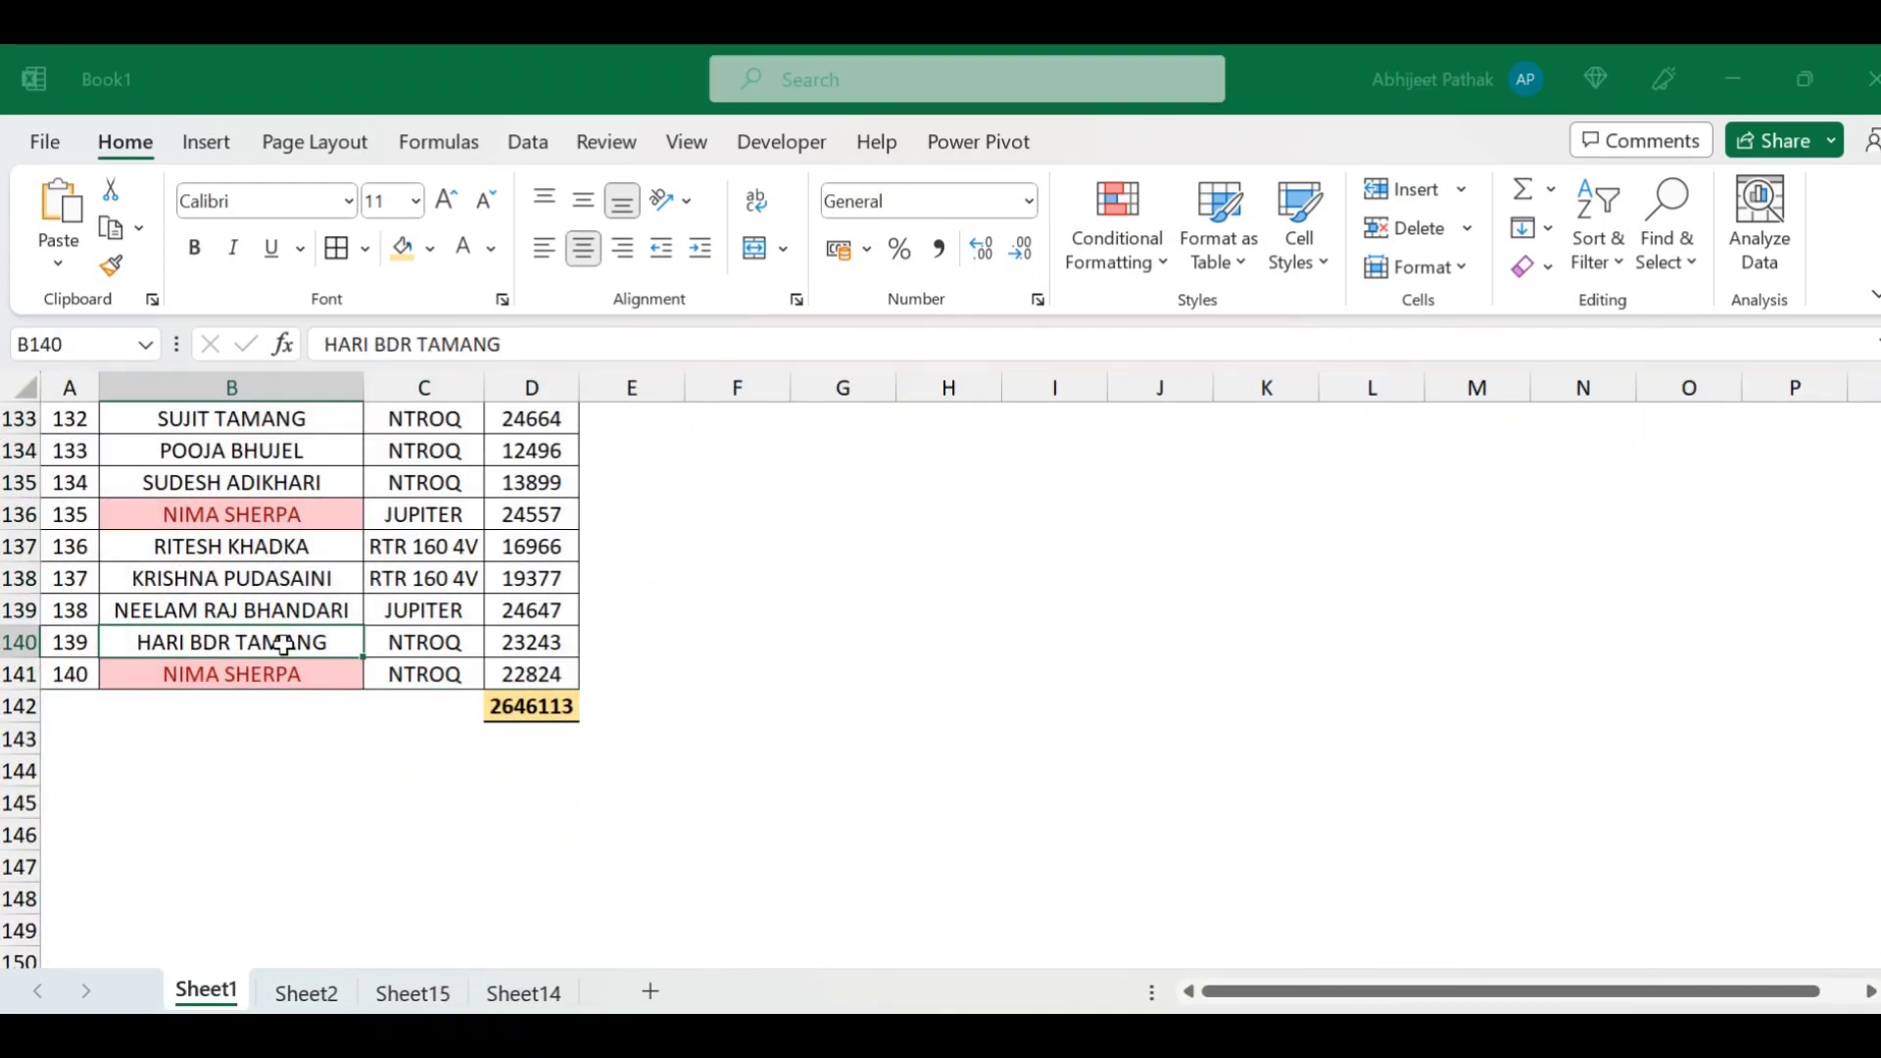
pyautogui.hotkey('ctrl', 'f')
pyautogui.press('Return')
pyautogui.press('Escape')
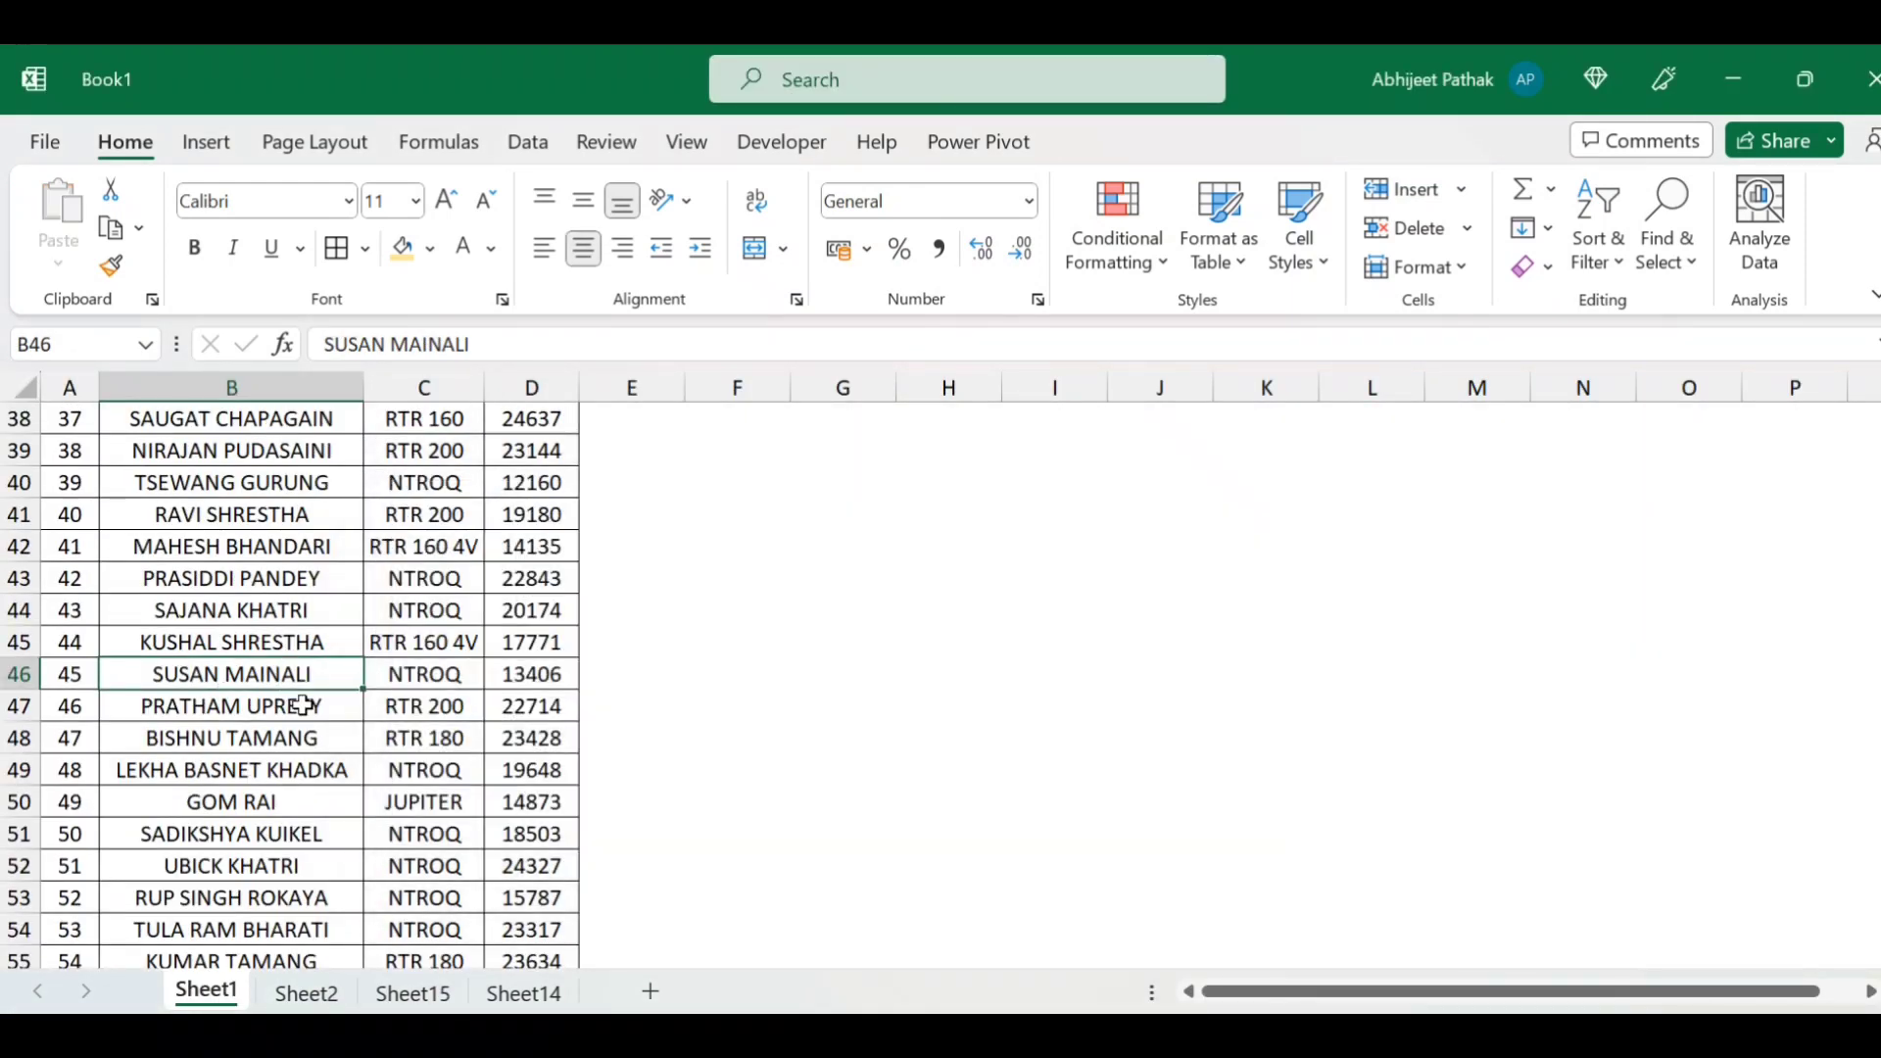
pyautogui.click(20, 674)
pyautogui.rightClick(20, 674)
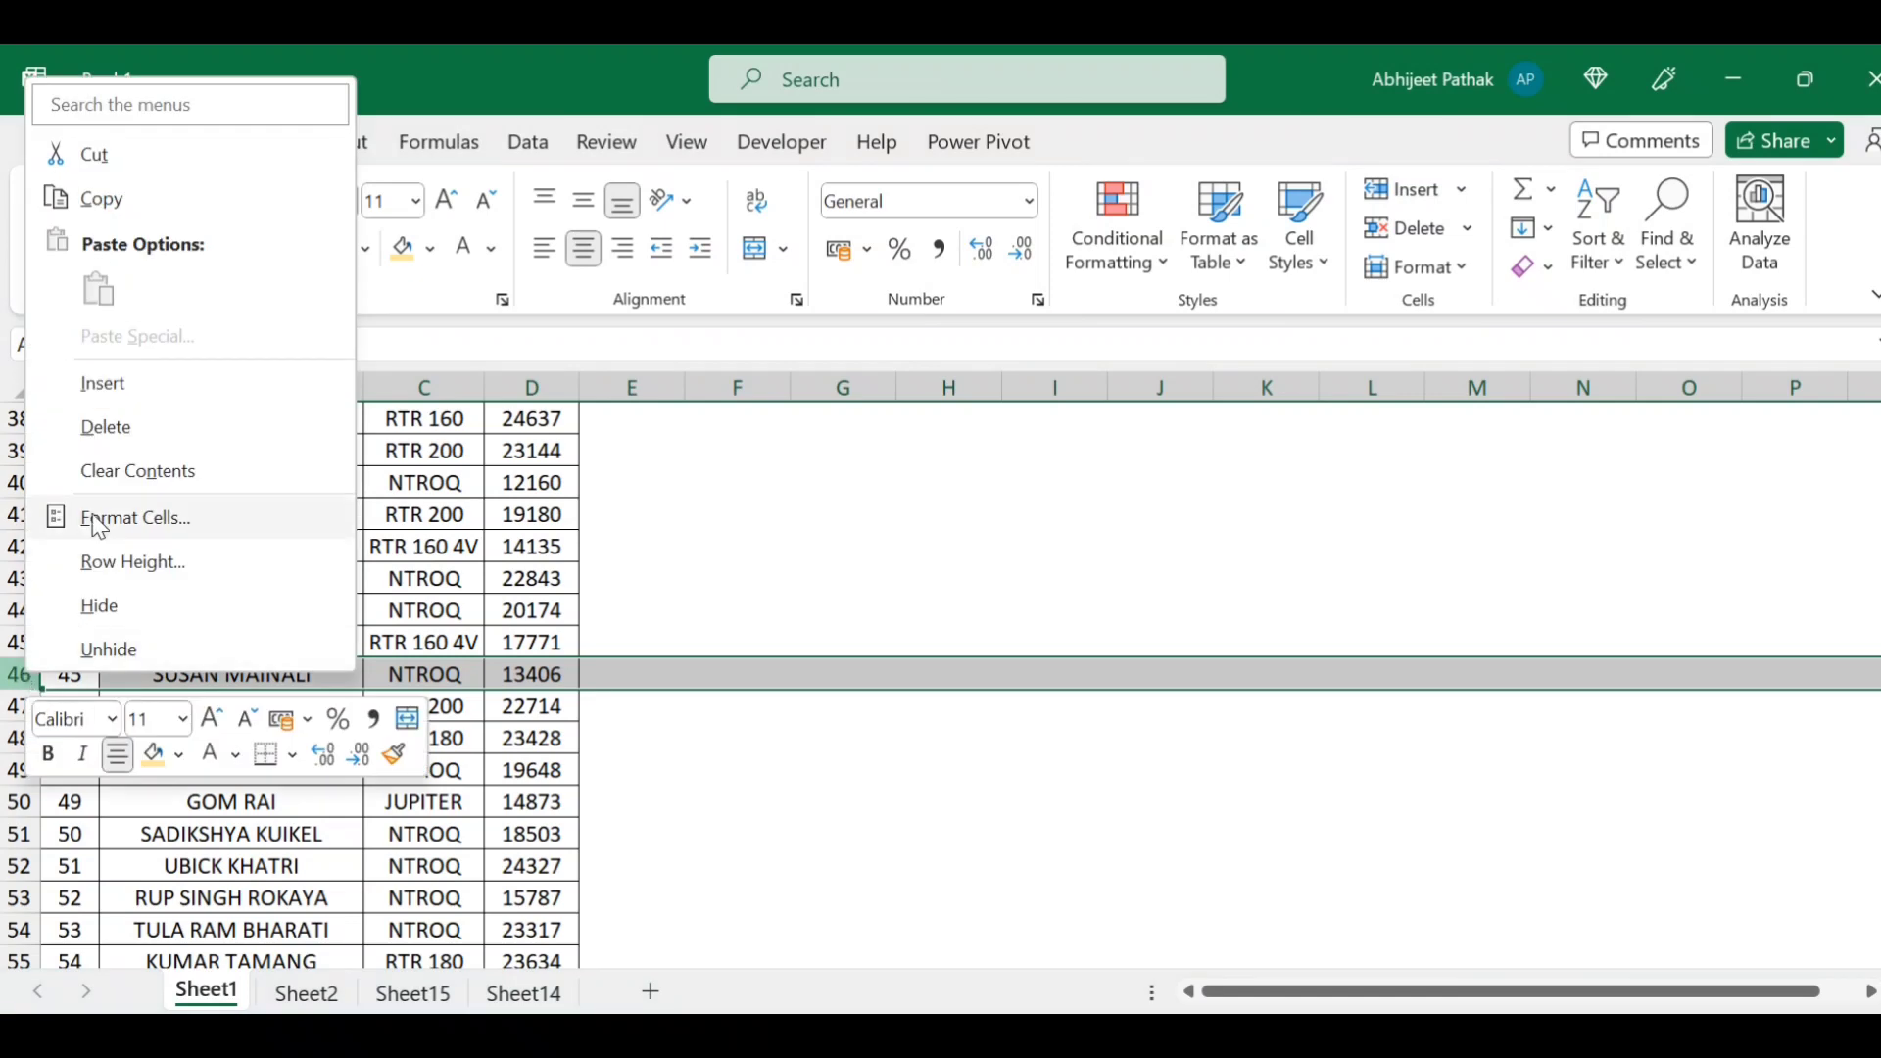
pyautogui.click(106, 426)
pyautogui.click(406, 994)
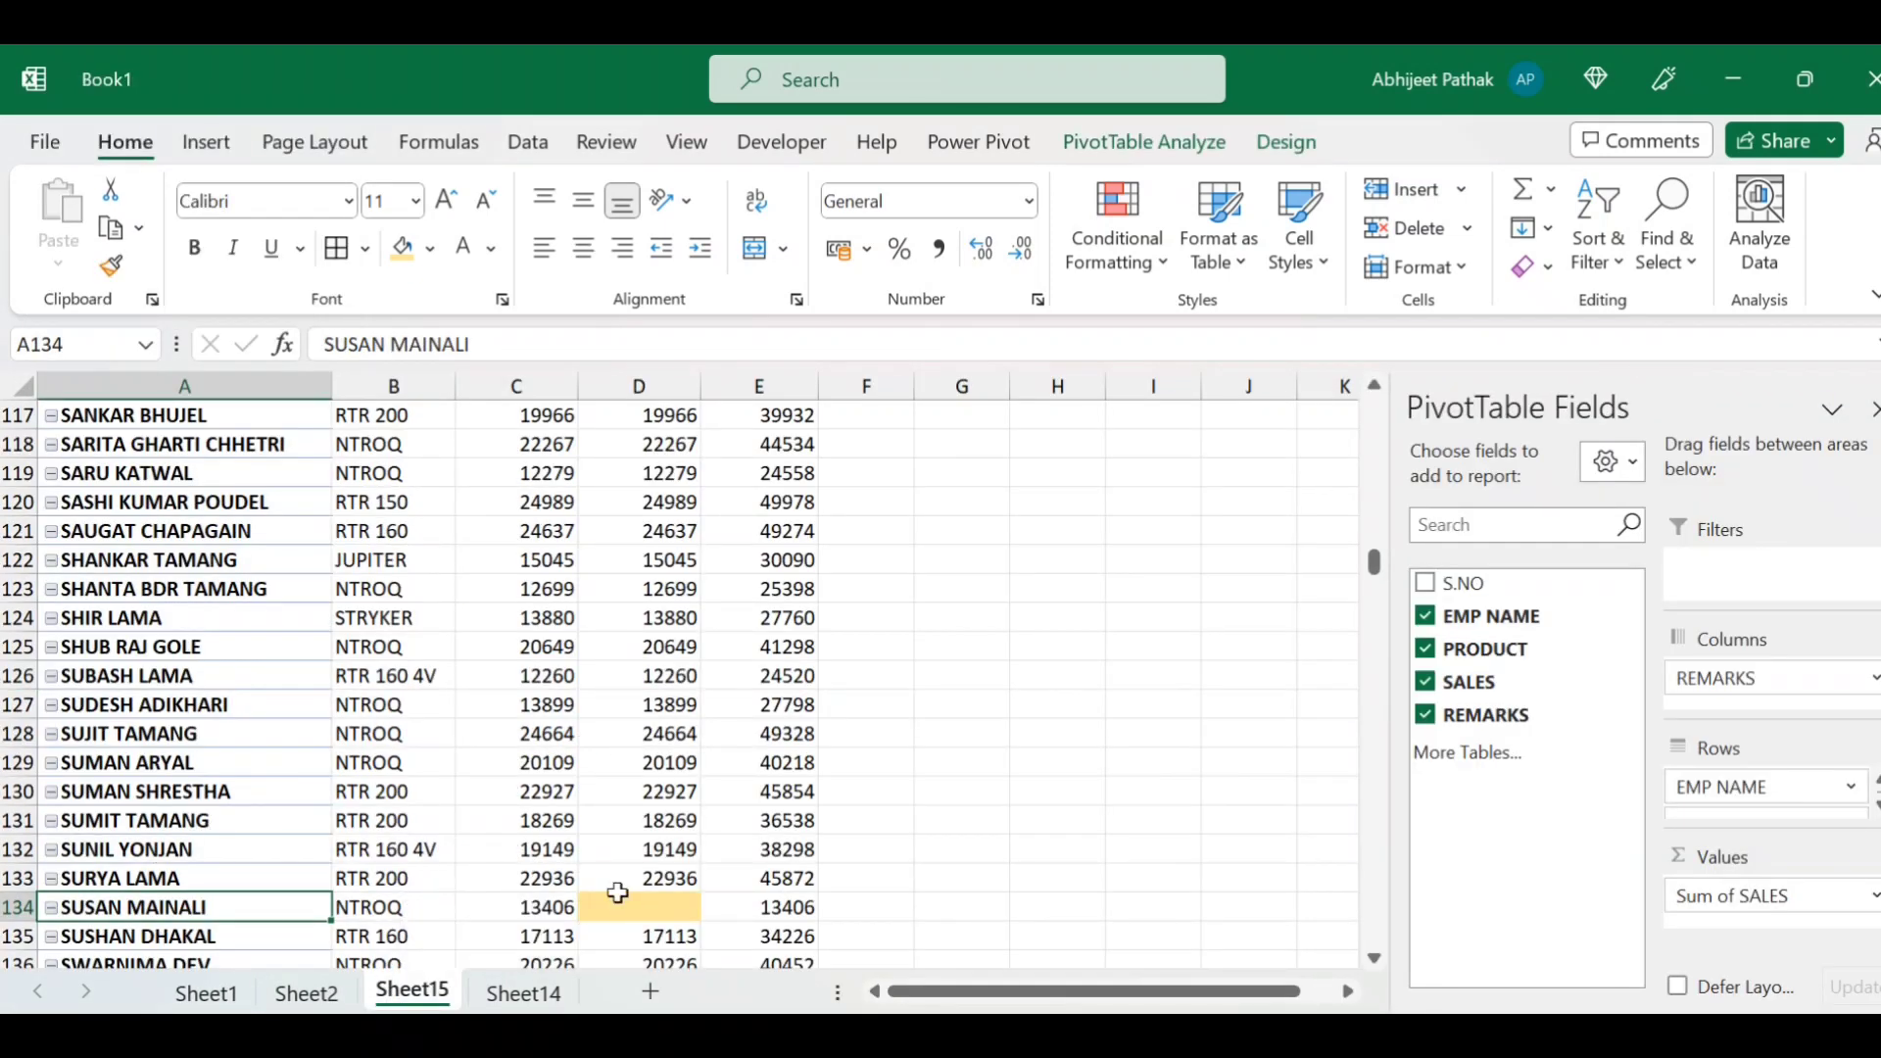
# - Copy the first unmatched employee's name, find and delete their row on Sheet1, then return
pyautogui.scroll(6, 626, 913)
pyautogui.scroll(3, 637, 887)
pyautogui.scroll(4, 647, 871)
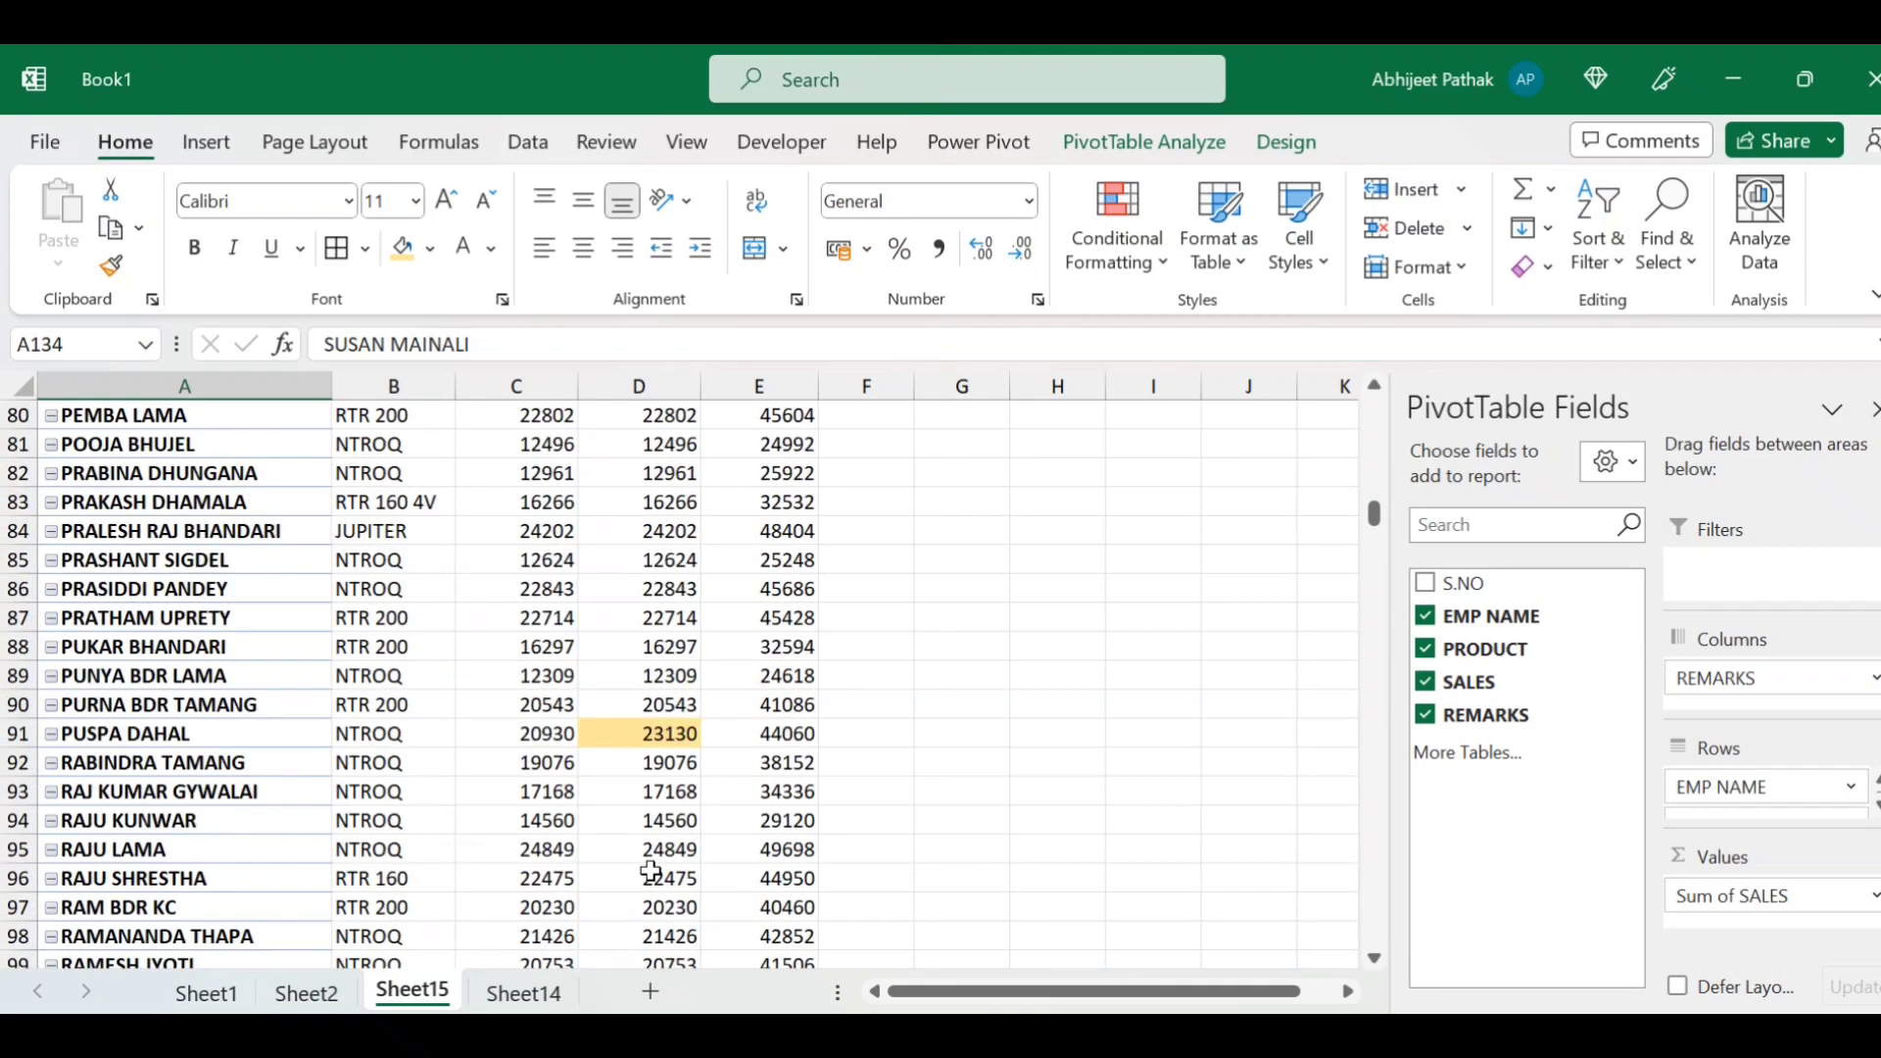
pyautogui.scroll(1, 656, 858)
pyautogui.scroll(4, 658, 843)
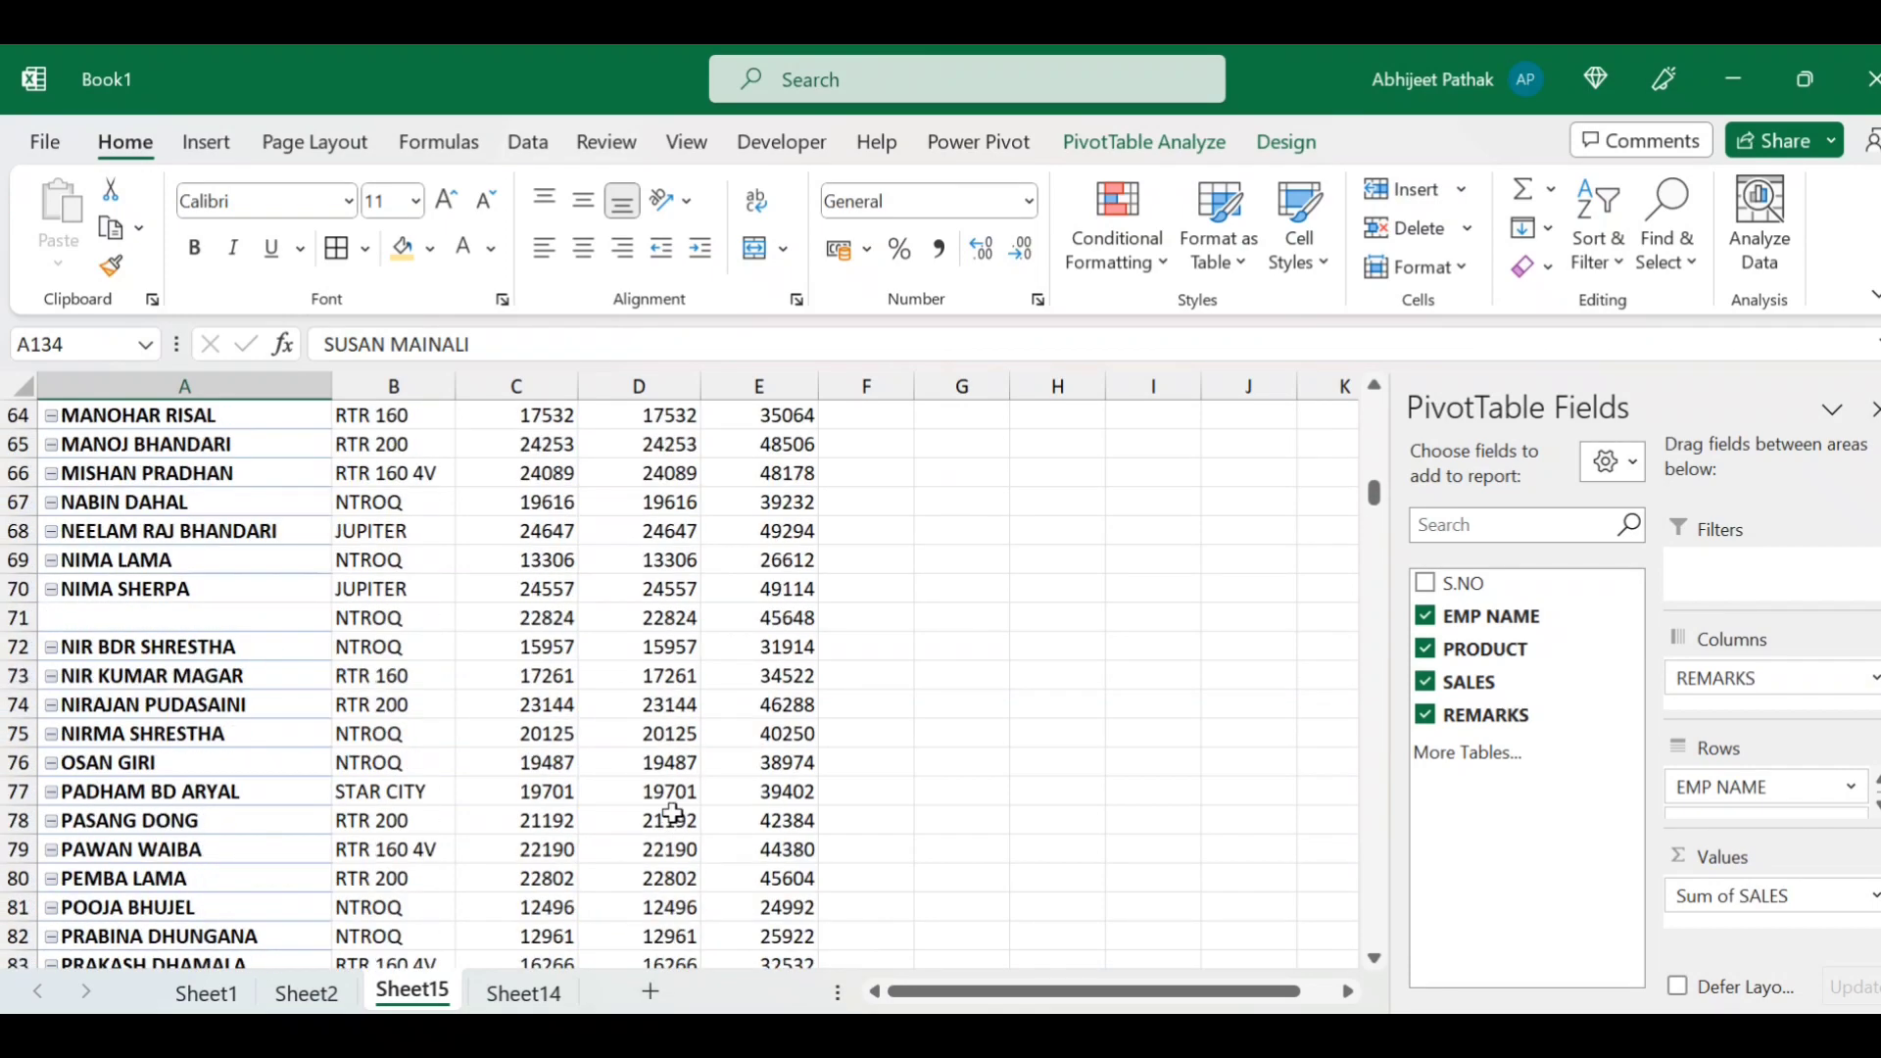
pyautogui.scroll(6, 659, 784)
pyautogui.scroll(3, 587, 793)
pyautogui.click(163, 793)
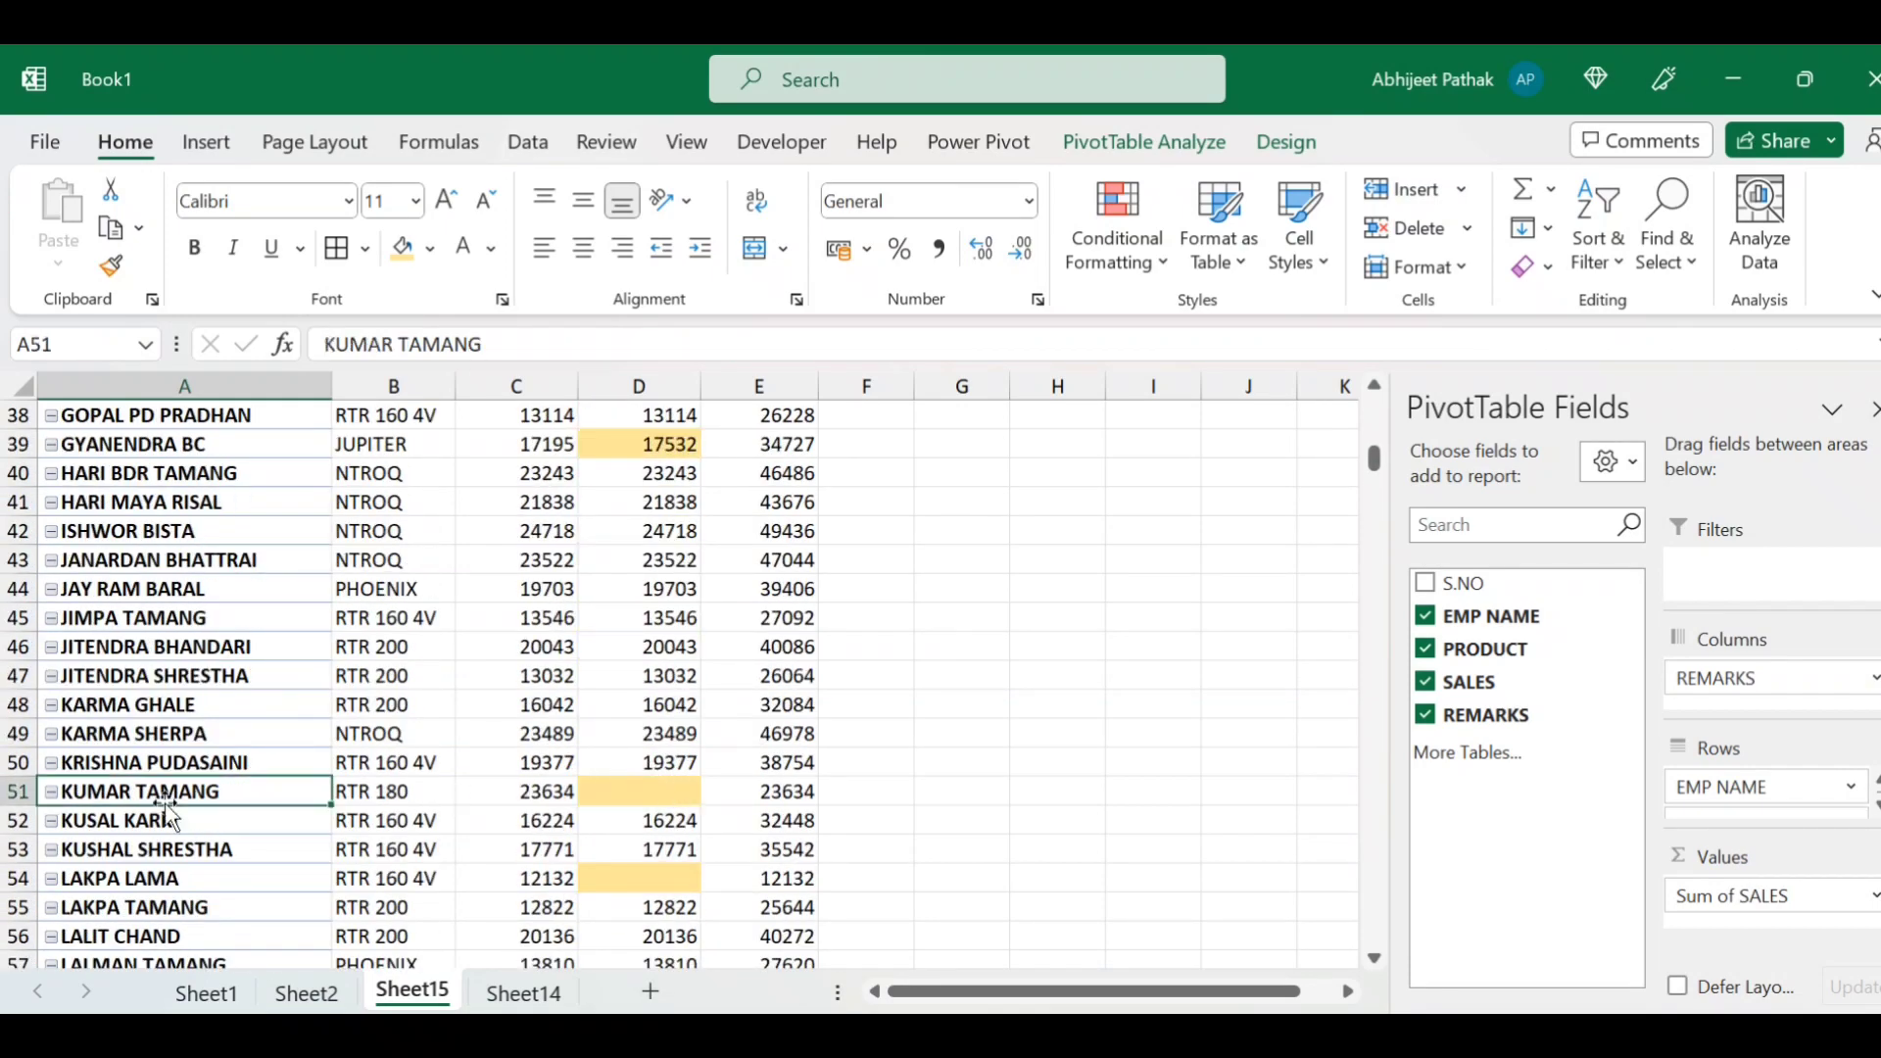
pyautogui.hotkey('ctrl', 'c')
pyautogui.click(206, 992)
pyautogui.click(257, 578)
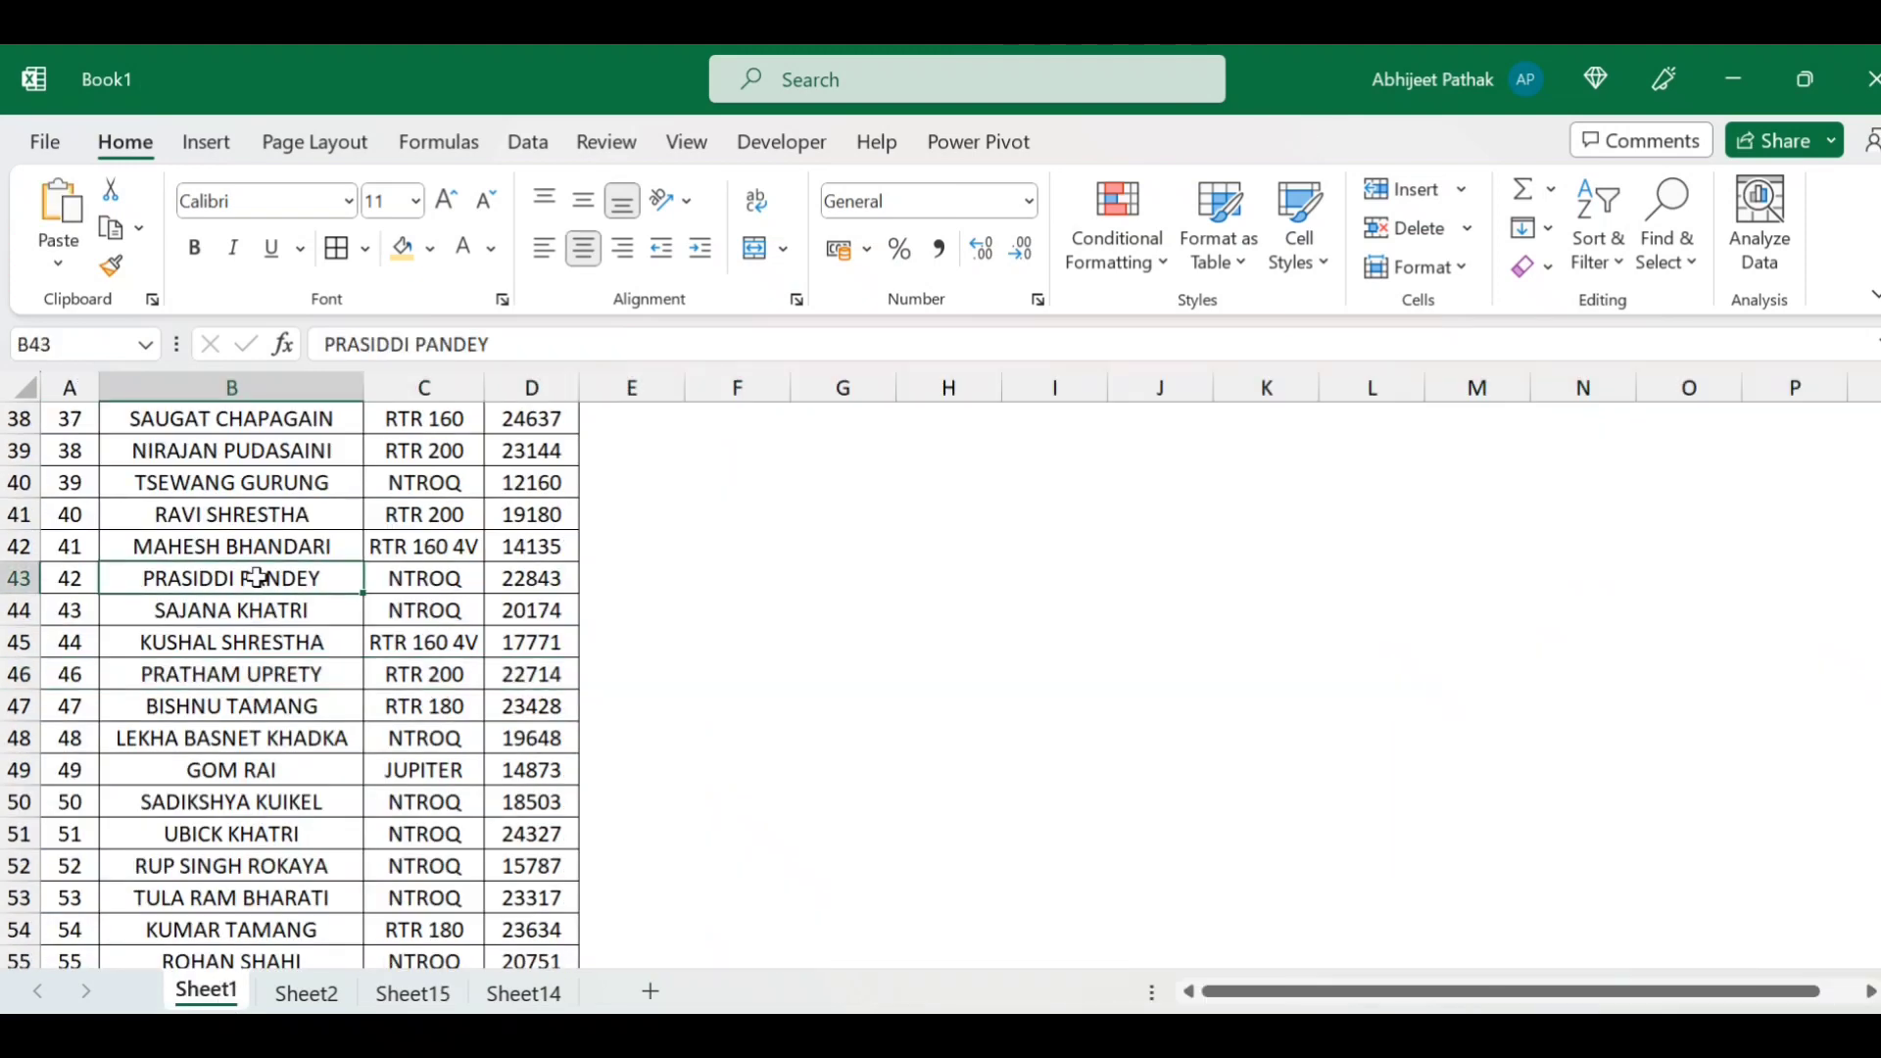
pyautogui.hotkey('ctrl', 'f')
pyautogui.hotkey('ctrl', 'v')
pyautogui.press('Return')
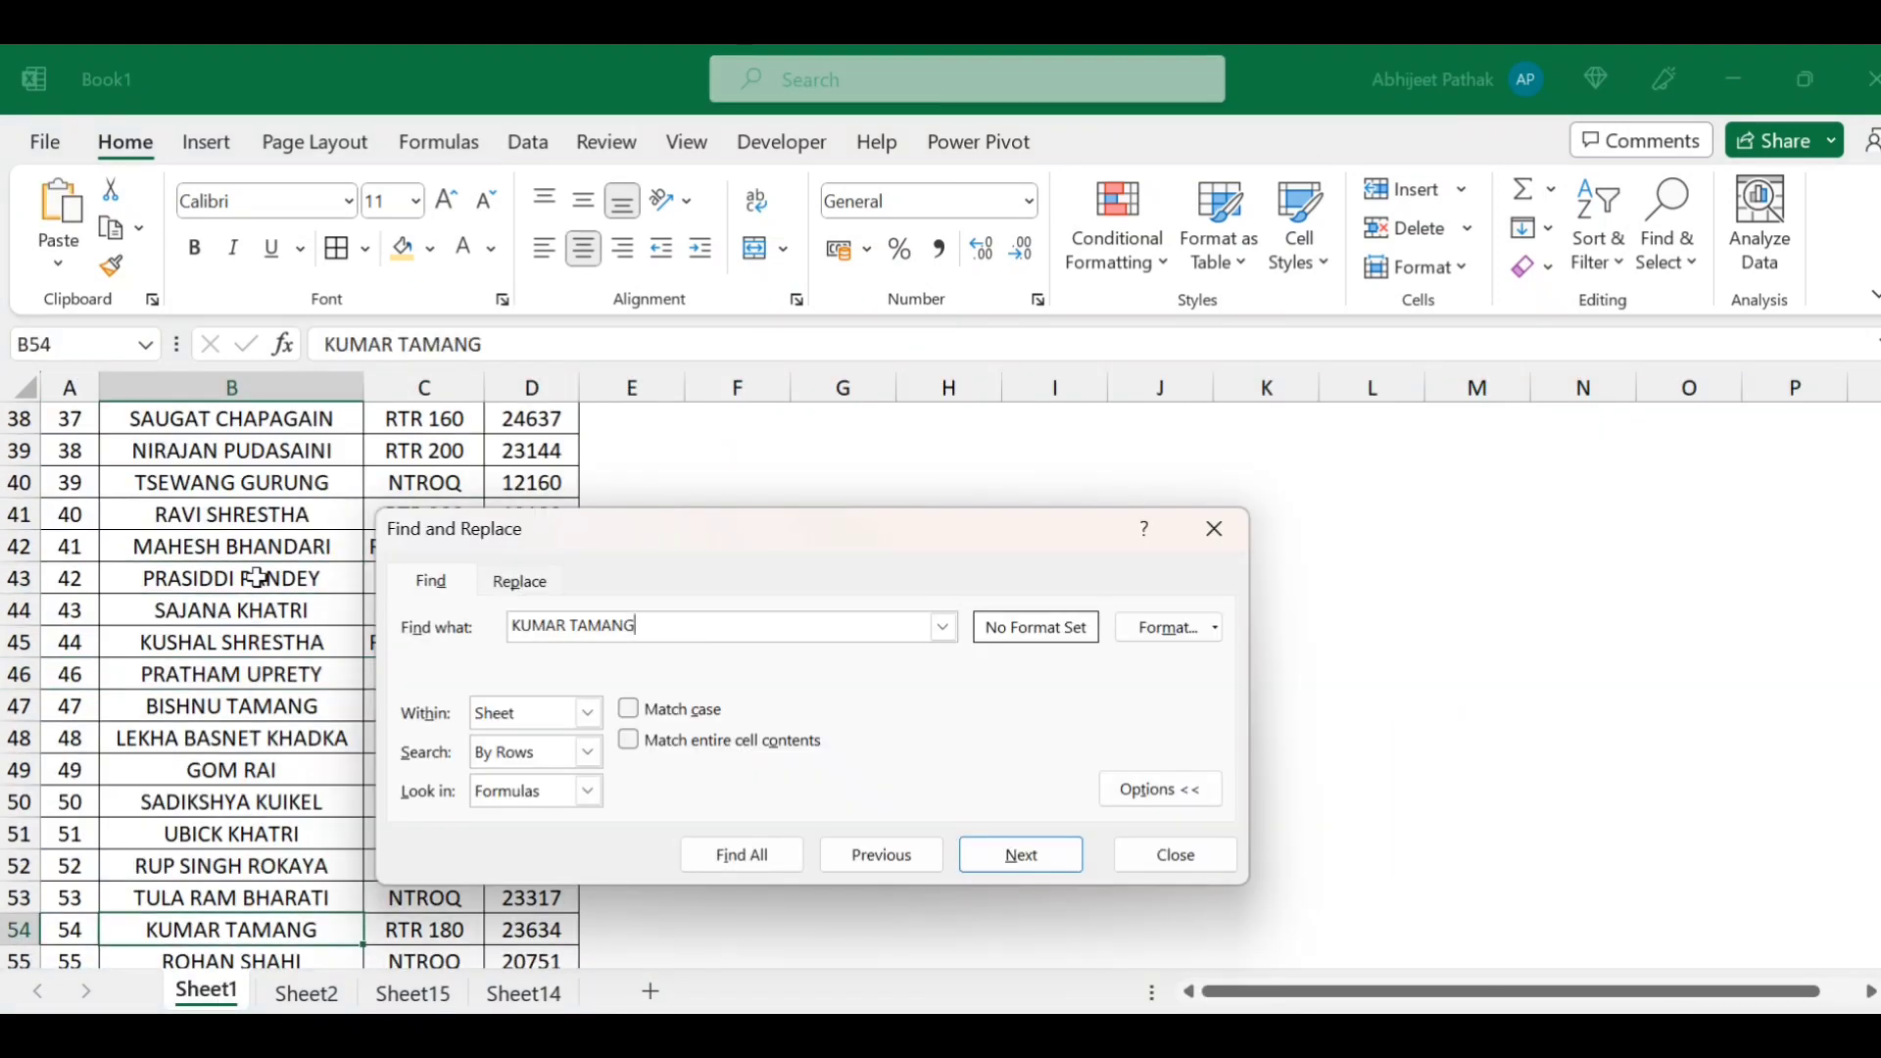
pyautogui.press('Escape')
pyautogui.hotkey('shift', 'space')
pyautogui.hotkey('ctrl', '-')
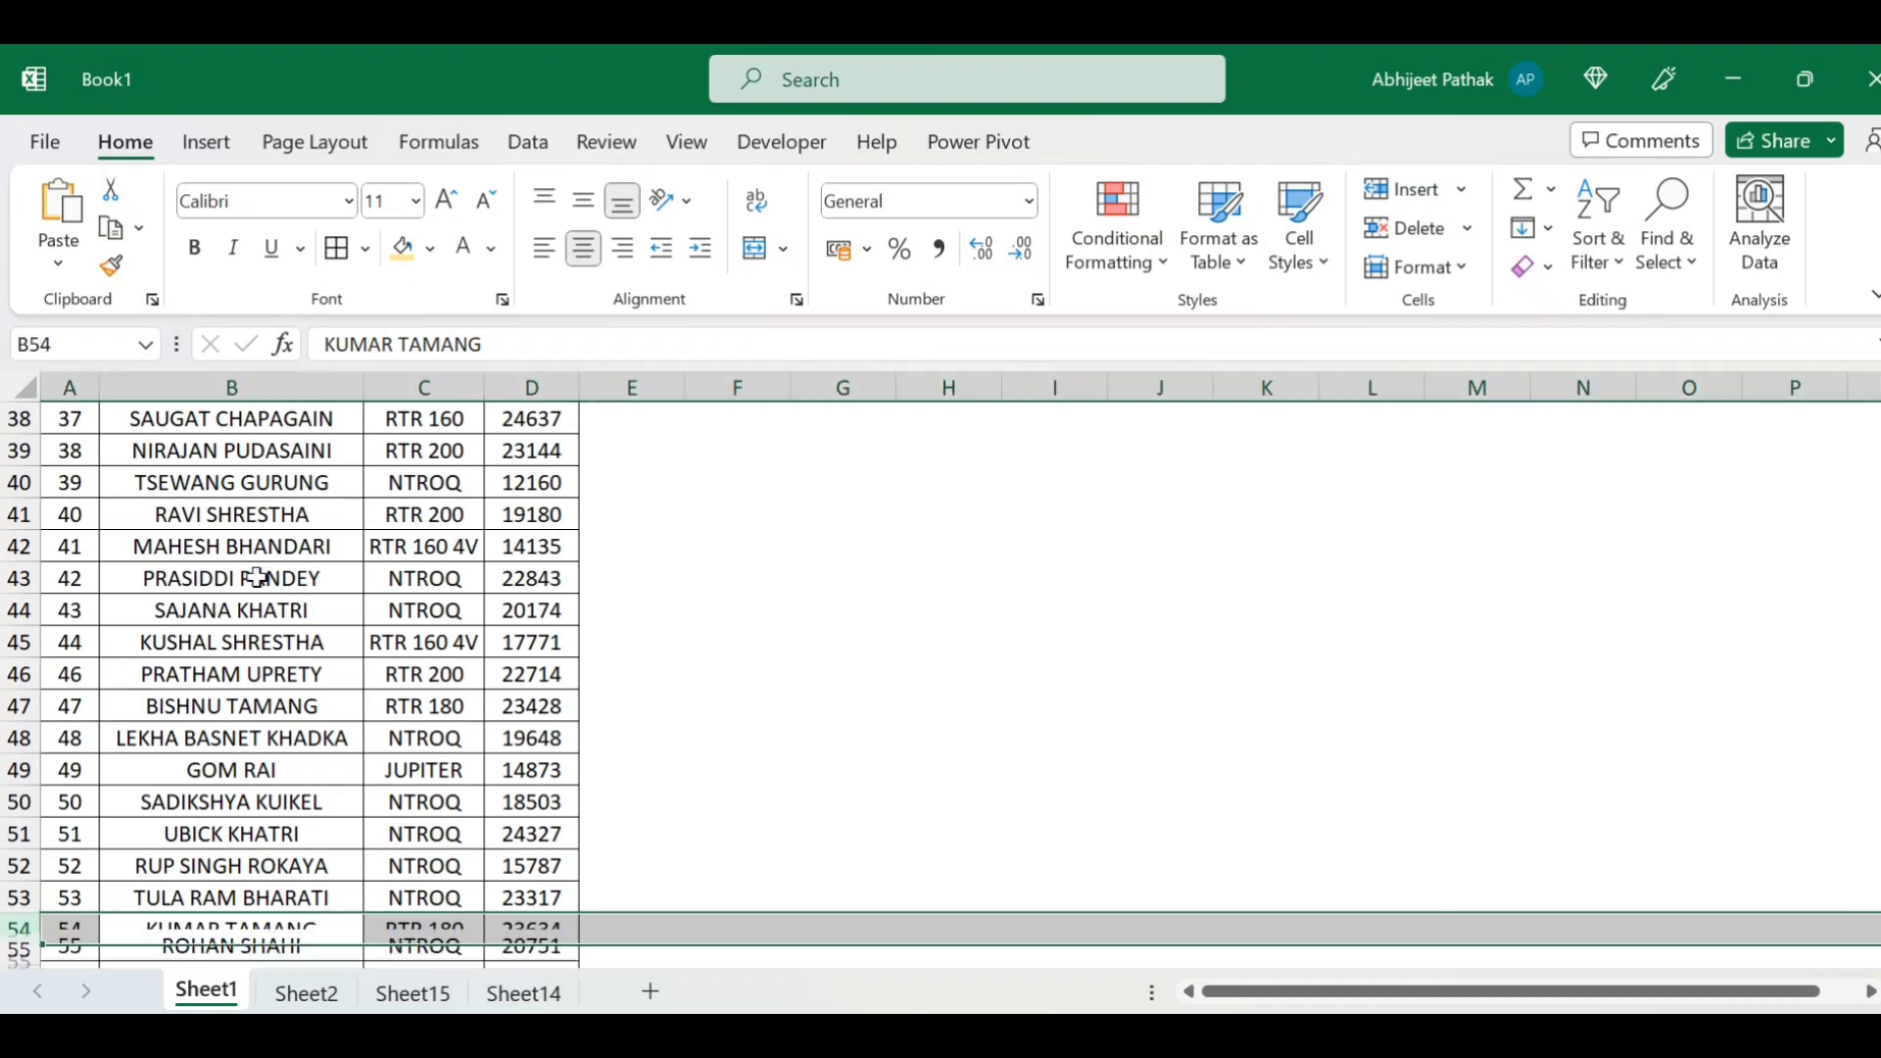
pyautogui.click(257, 708)
pyautogui.click(413, 992)
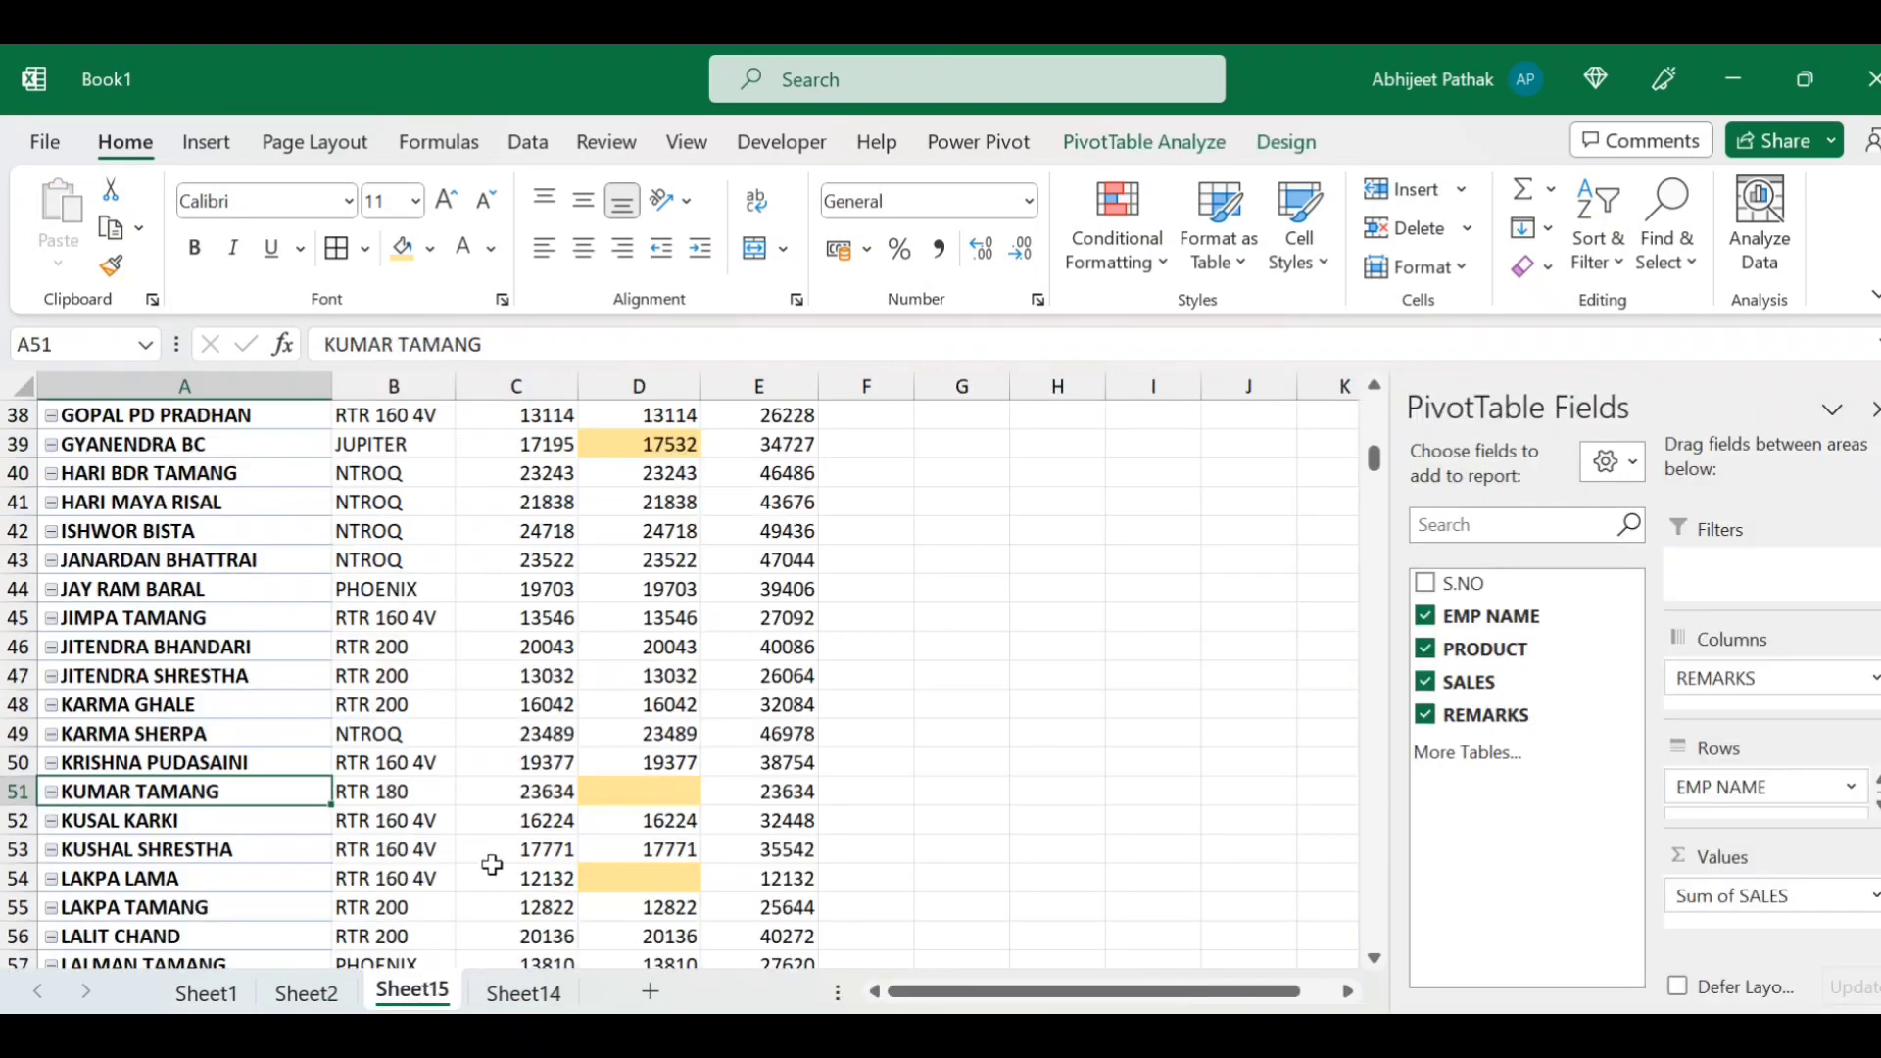
# - Delete the second unmatched employee's row on Sheet1 the same way and return to Sheet15
pyautogui.click(217, 879)
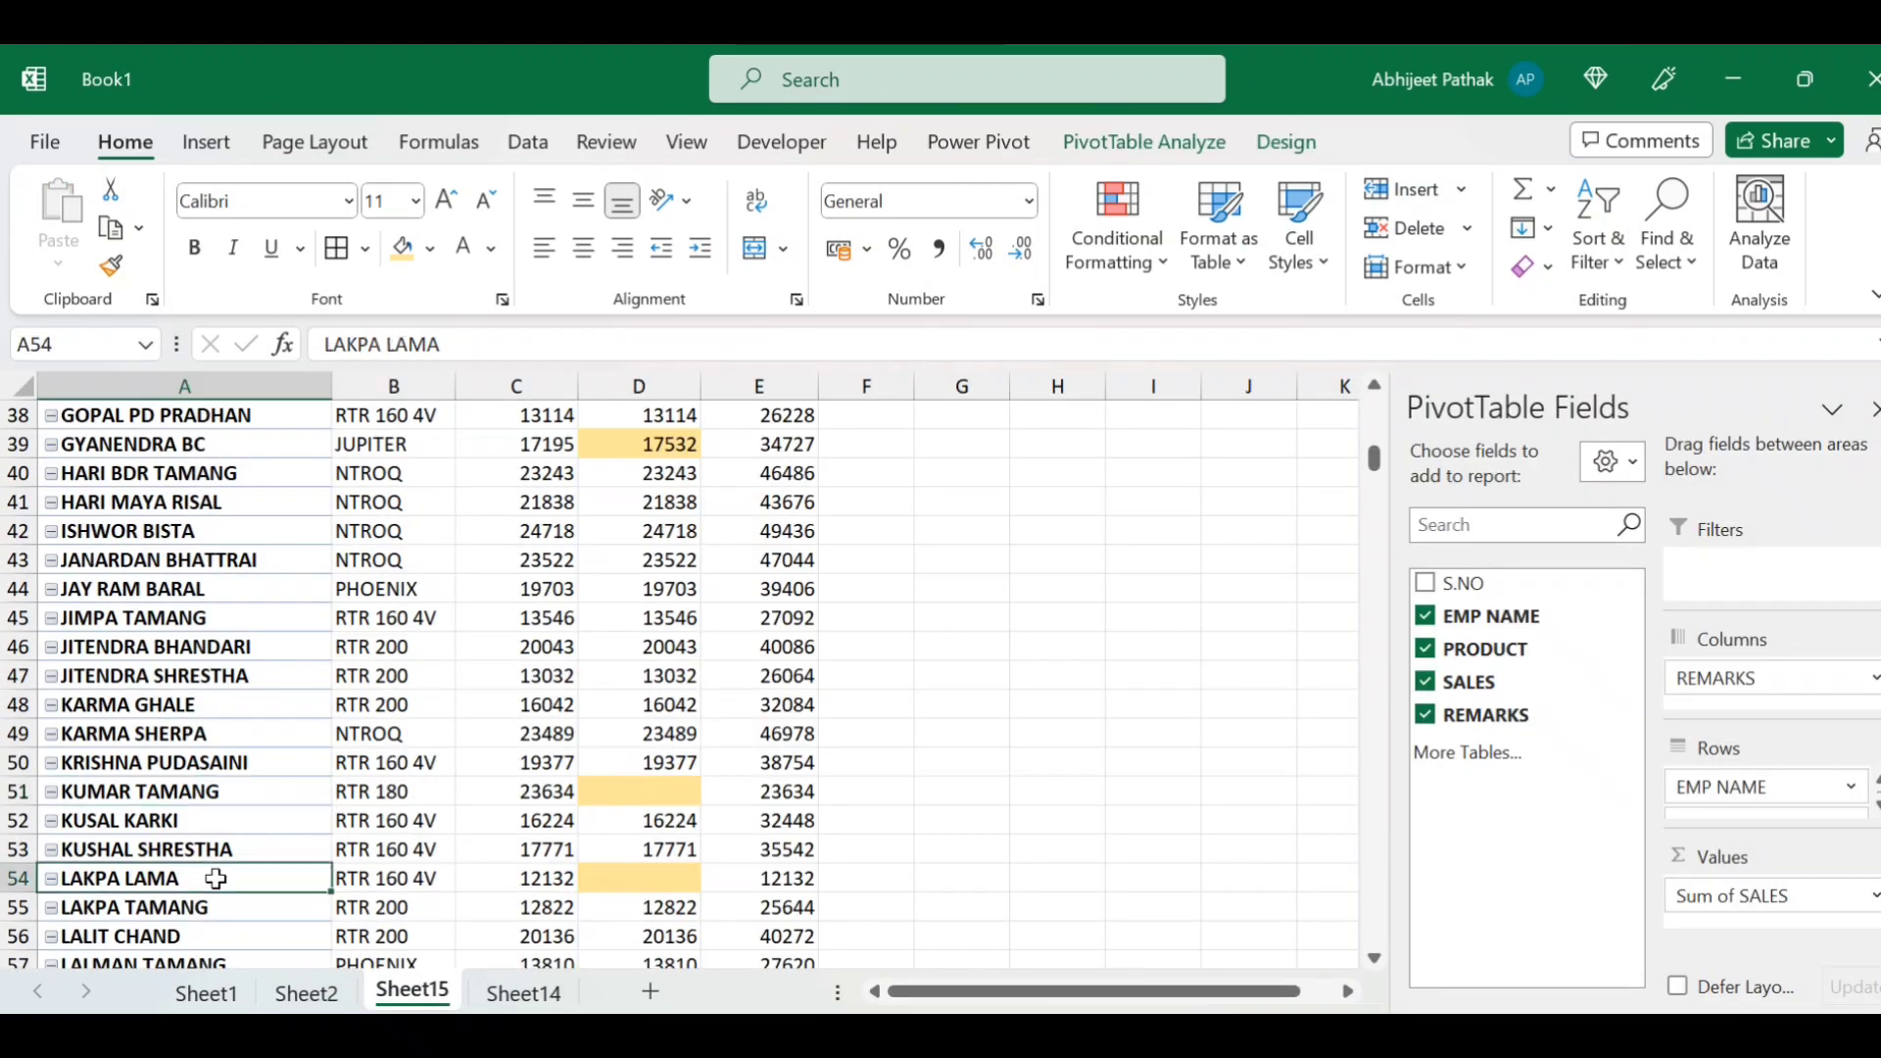
pyautogui.hotkey('ctrl', 'c')
pyautogui.click(206, 992)
pyautogui.click(220, 647)
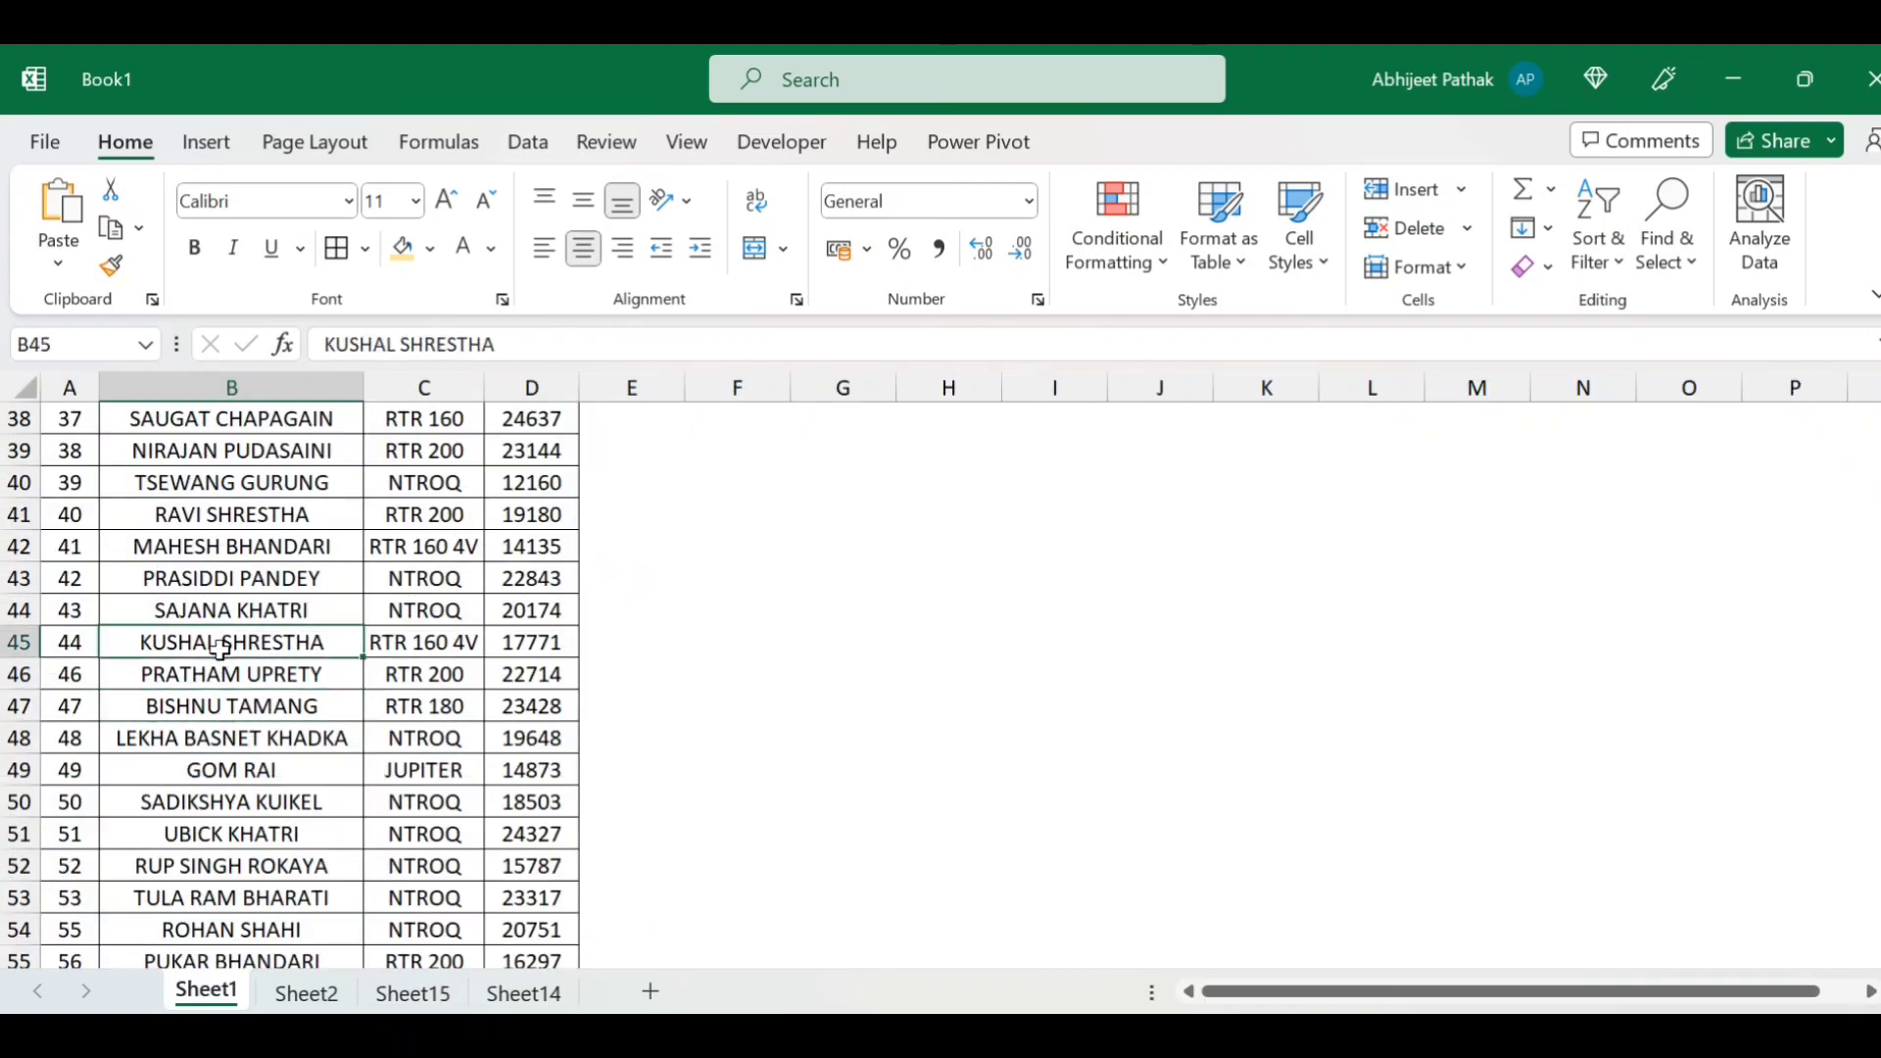
pyautogui.hotkey('shift', 'space')
pyautogui.click(220, 646)
pyautogui.hotkey('ctrl', 'f')
pyautogui.hotkey('ctrl', 'v')
pyautogui.press('Return')
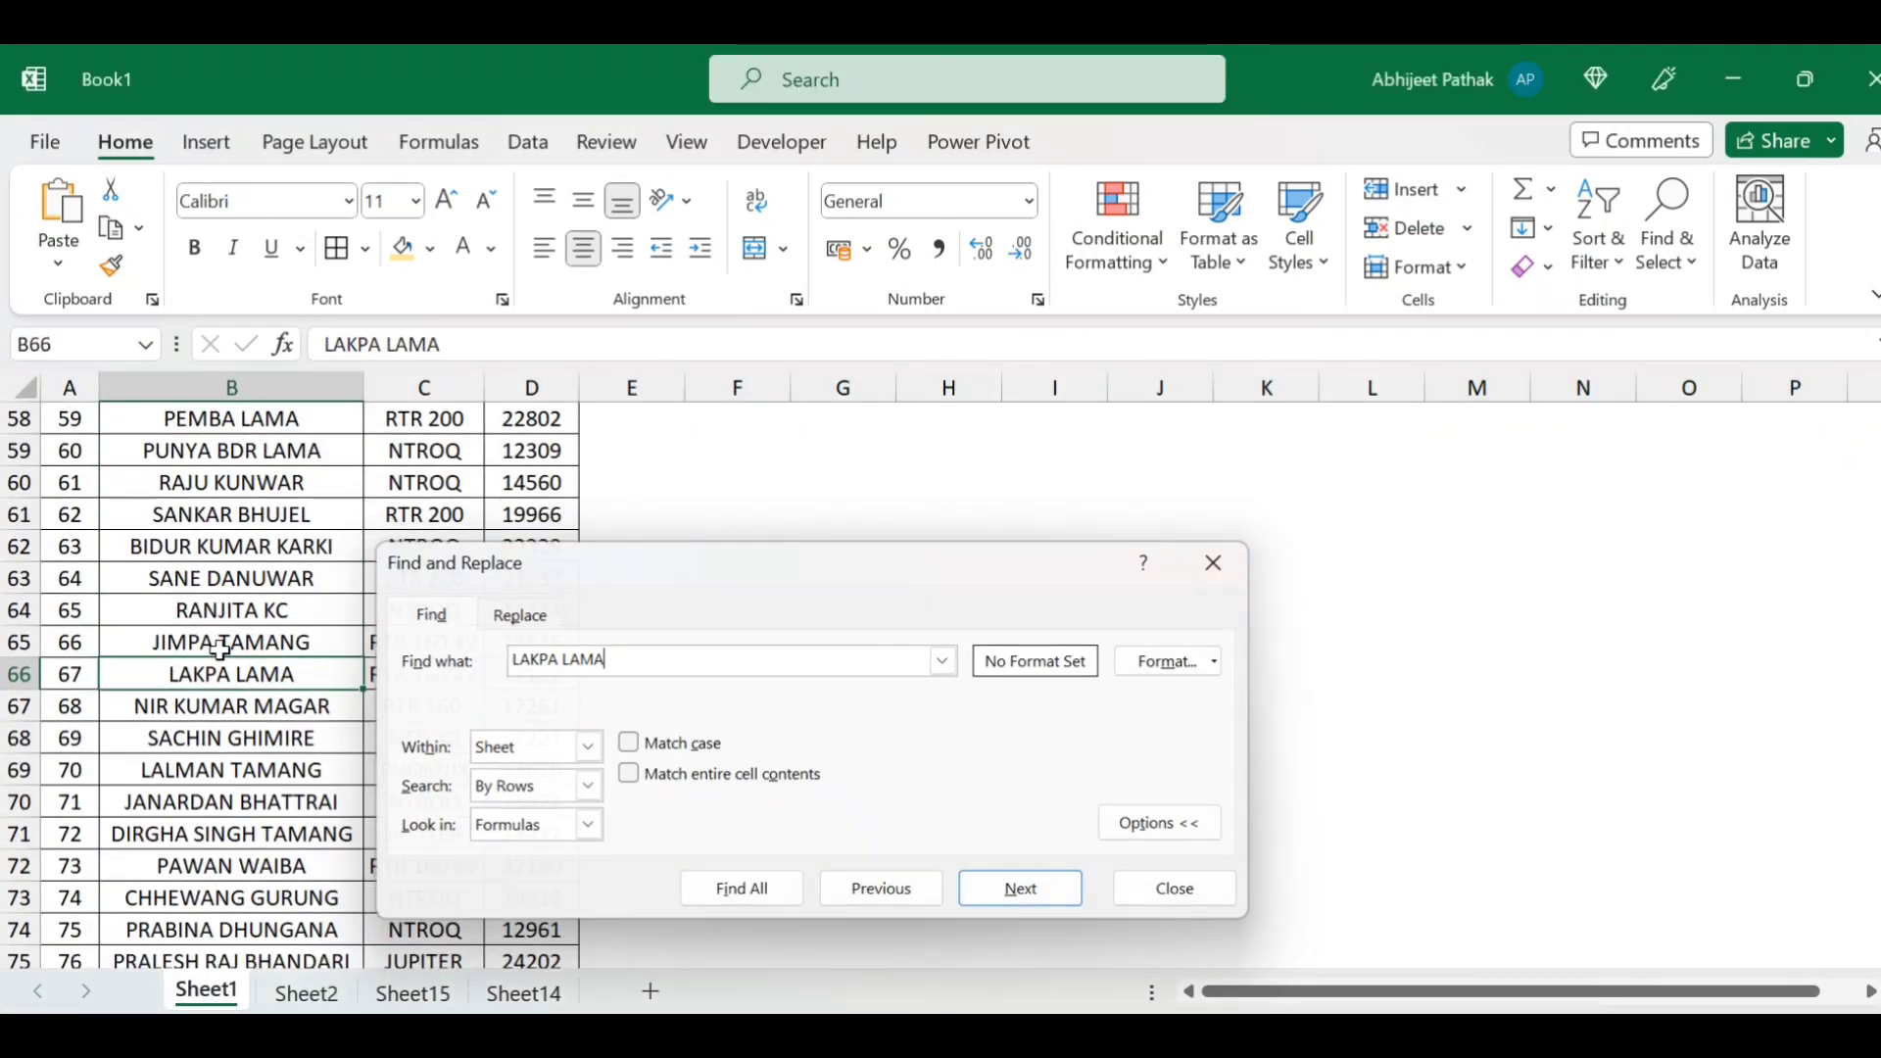
pyautogui.press('Escape')
pyautogui.hotkey('shift', 'space')
pyautogui.hotkey('ctrl', '-')
pyautogui.click(275, 798)
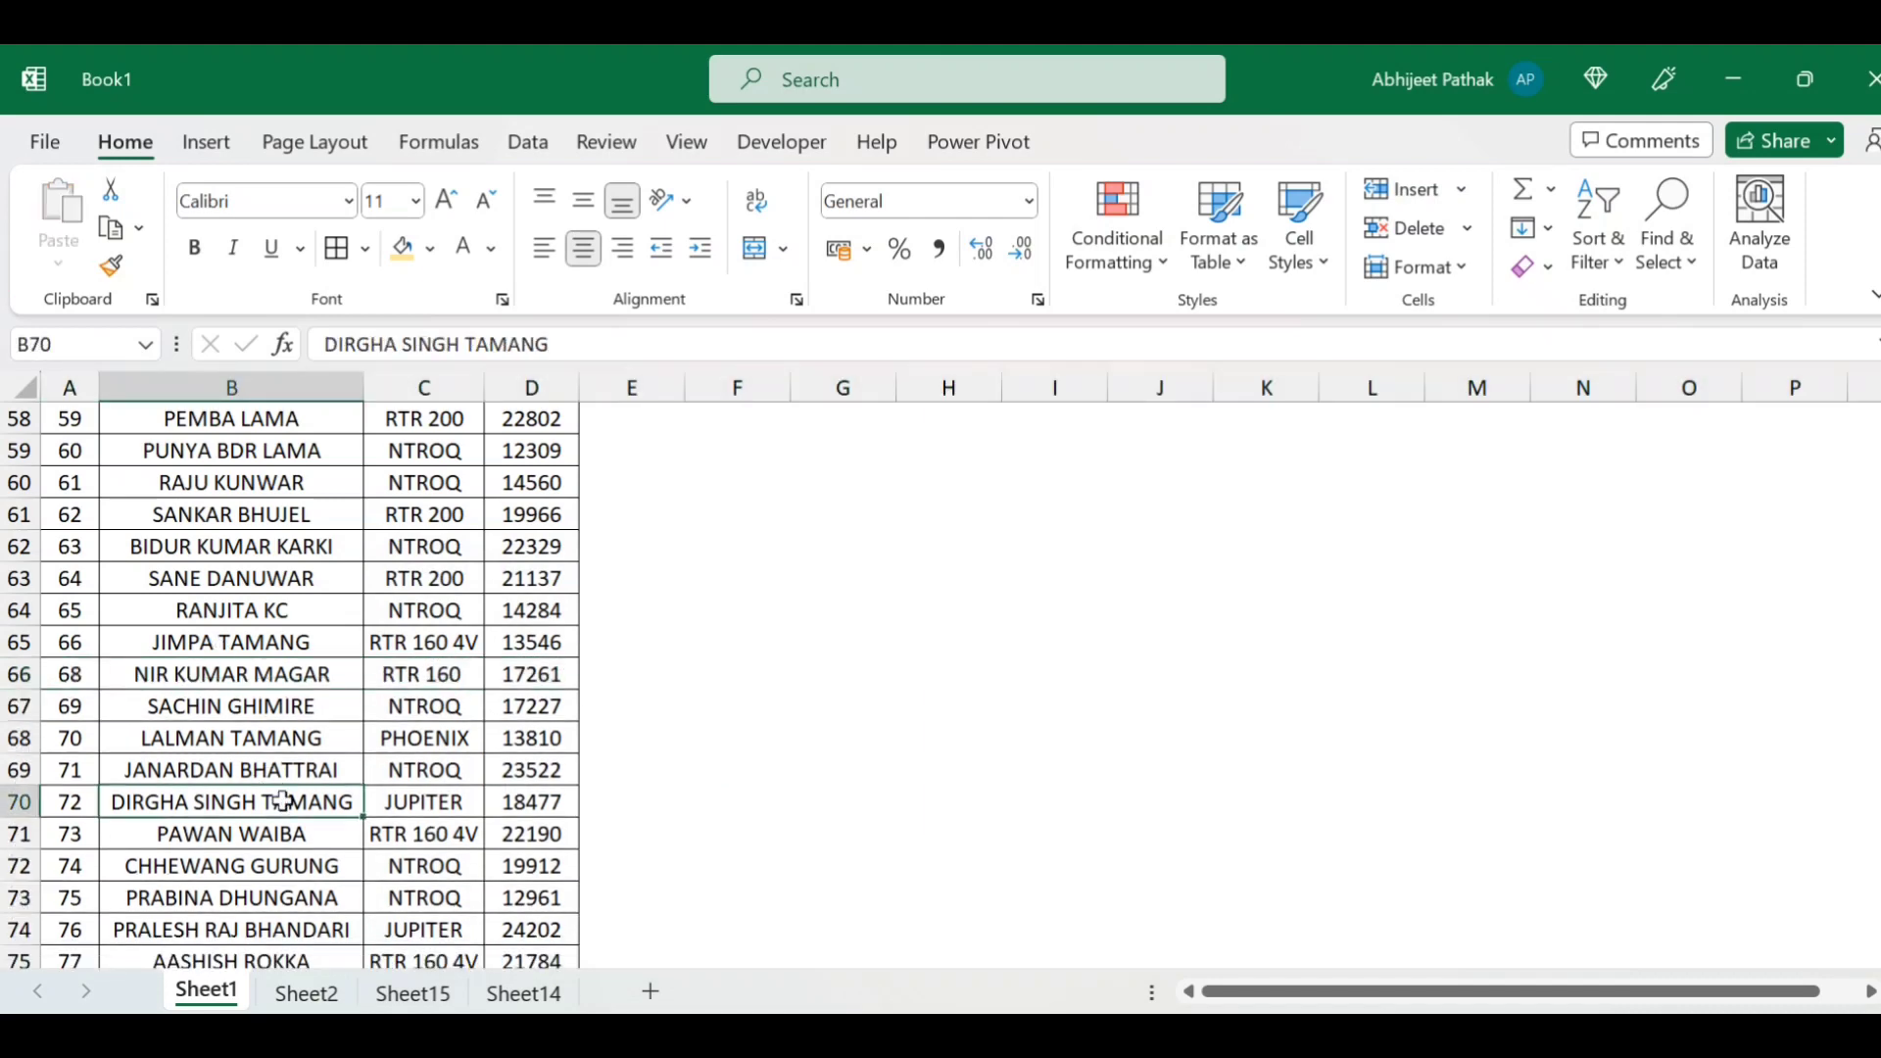
pyautogui.click(411, 993)
pyautogui.scroll(3, 627, 766)
# - Correct the first mismatched employee's Sheet1 sales to 20125 via a name search
pyautogui.scroll(5, 638, 765)
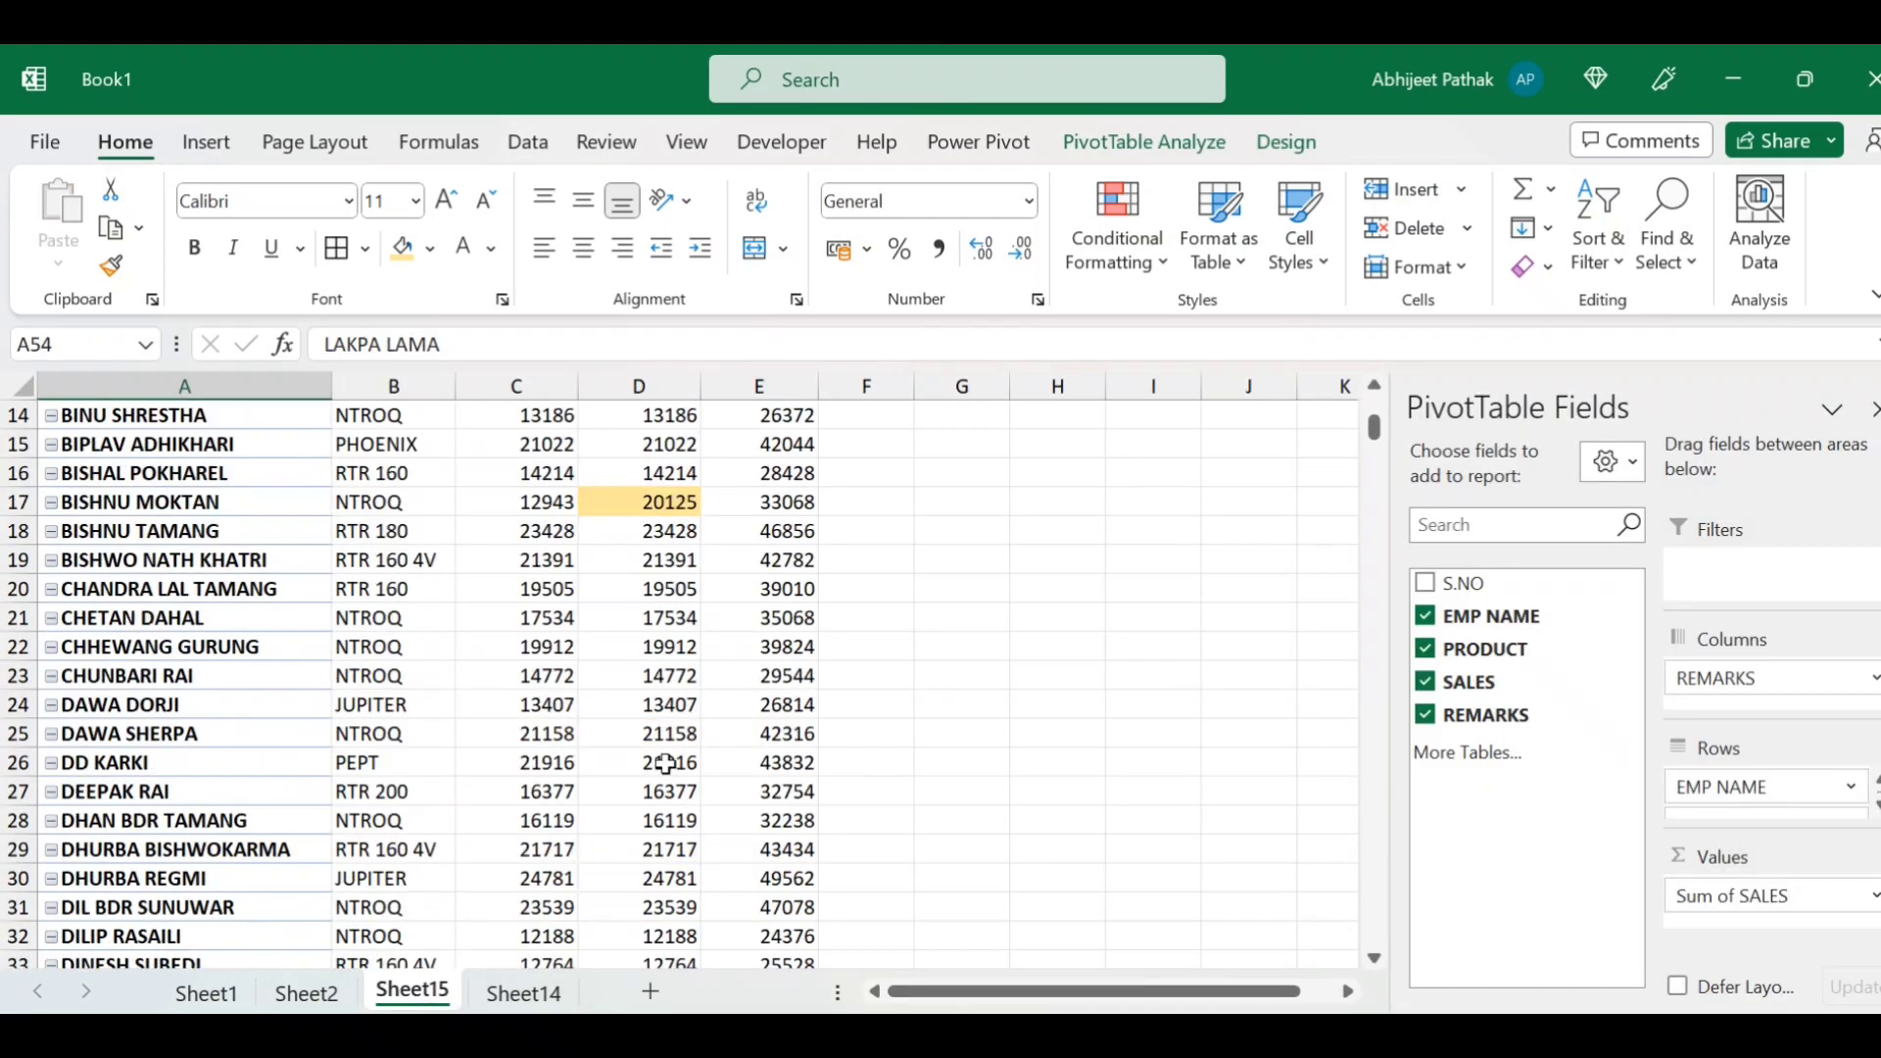
pyautogui.scroll(4, 646, 765)
pyautogui.scroll(-1, 663, 767)
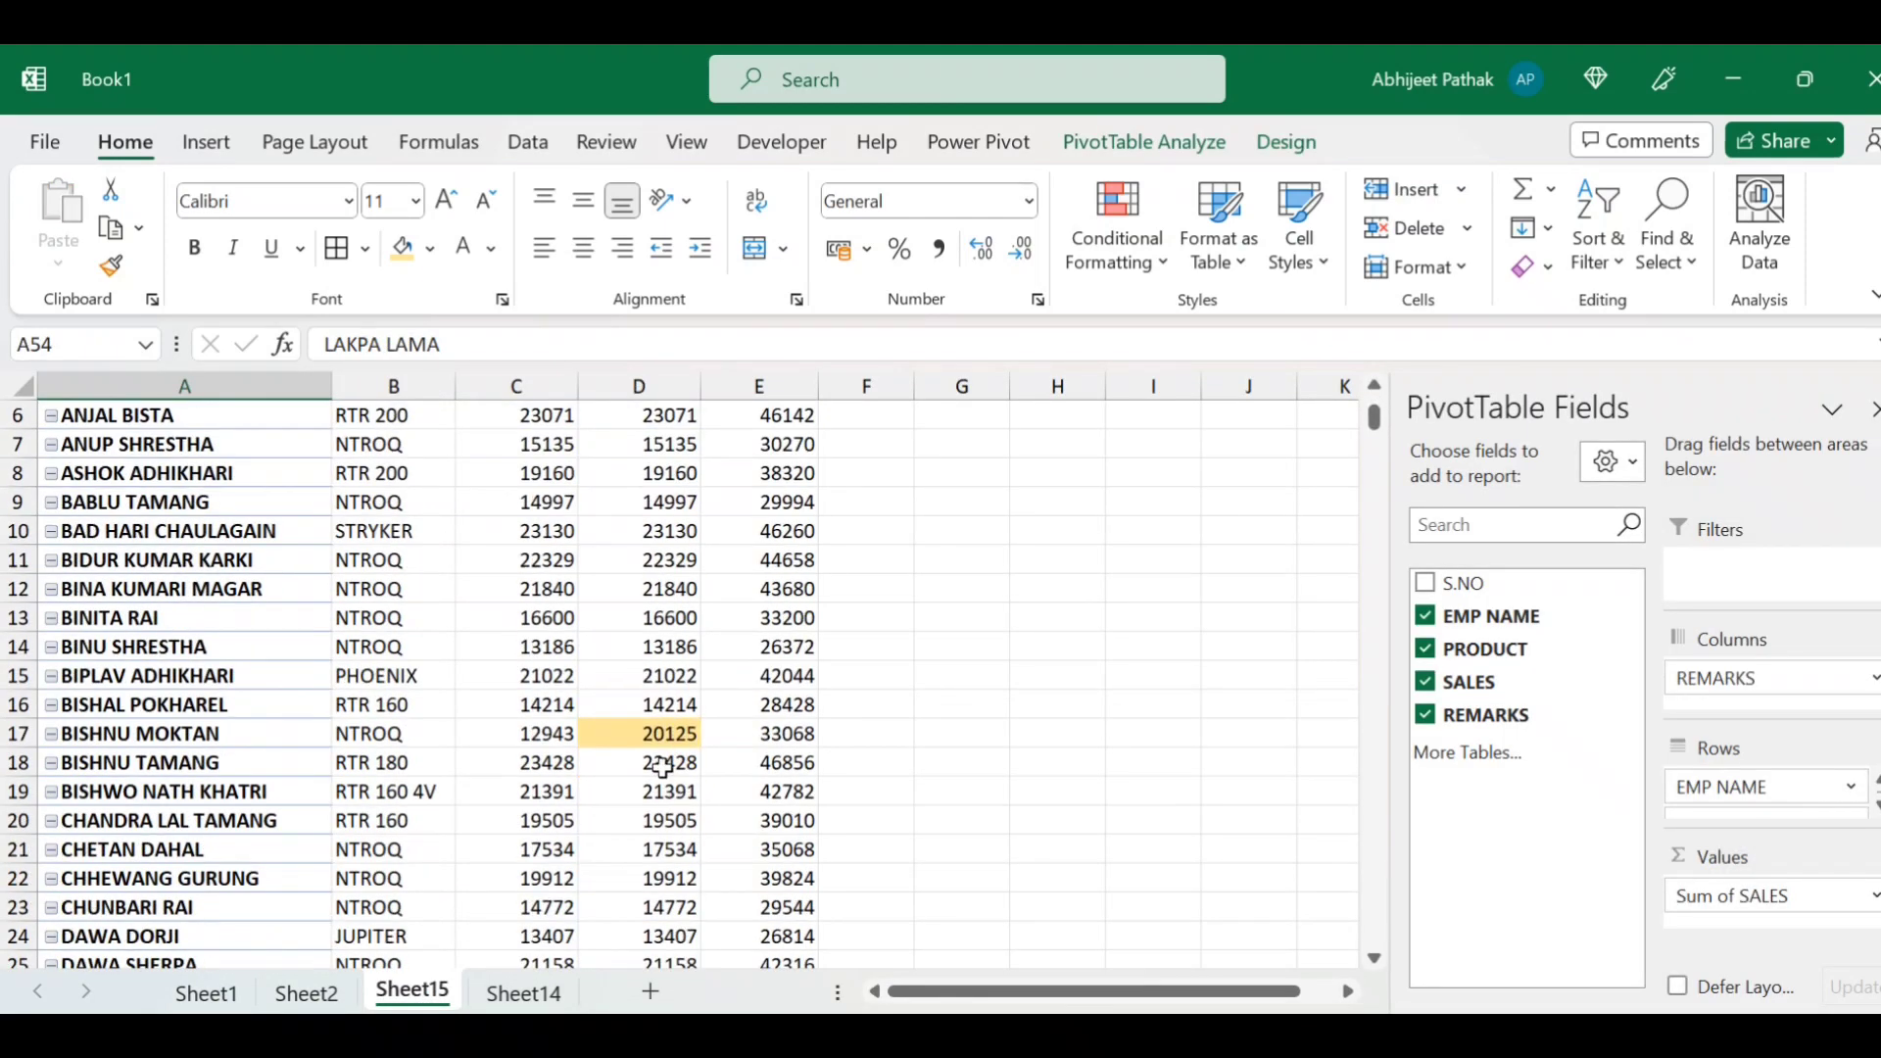
pyautogui.click(205, 742)
pyautogui.hotkey('ctrl', 'c')
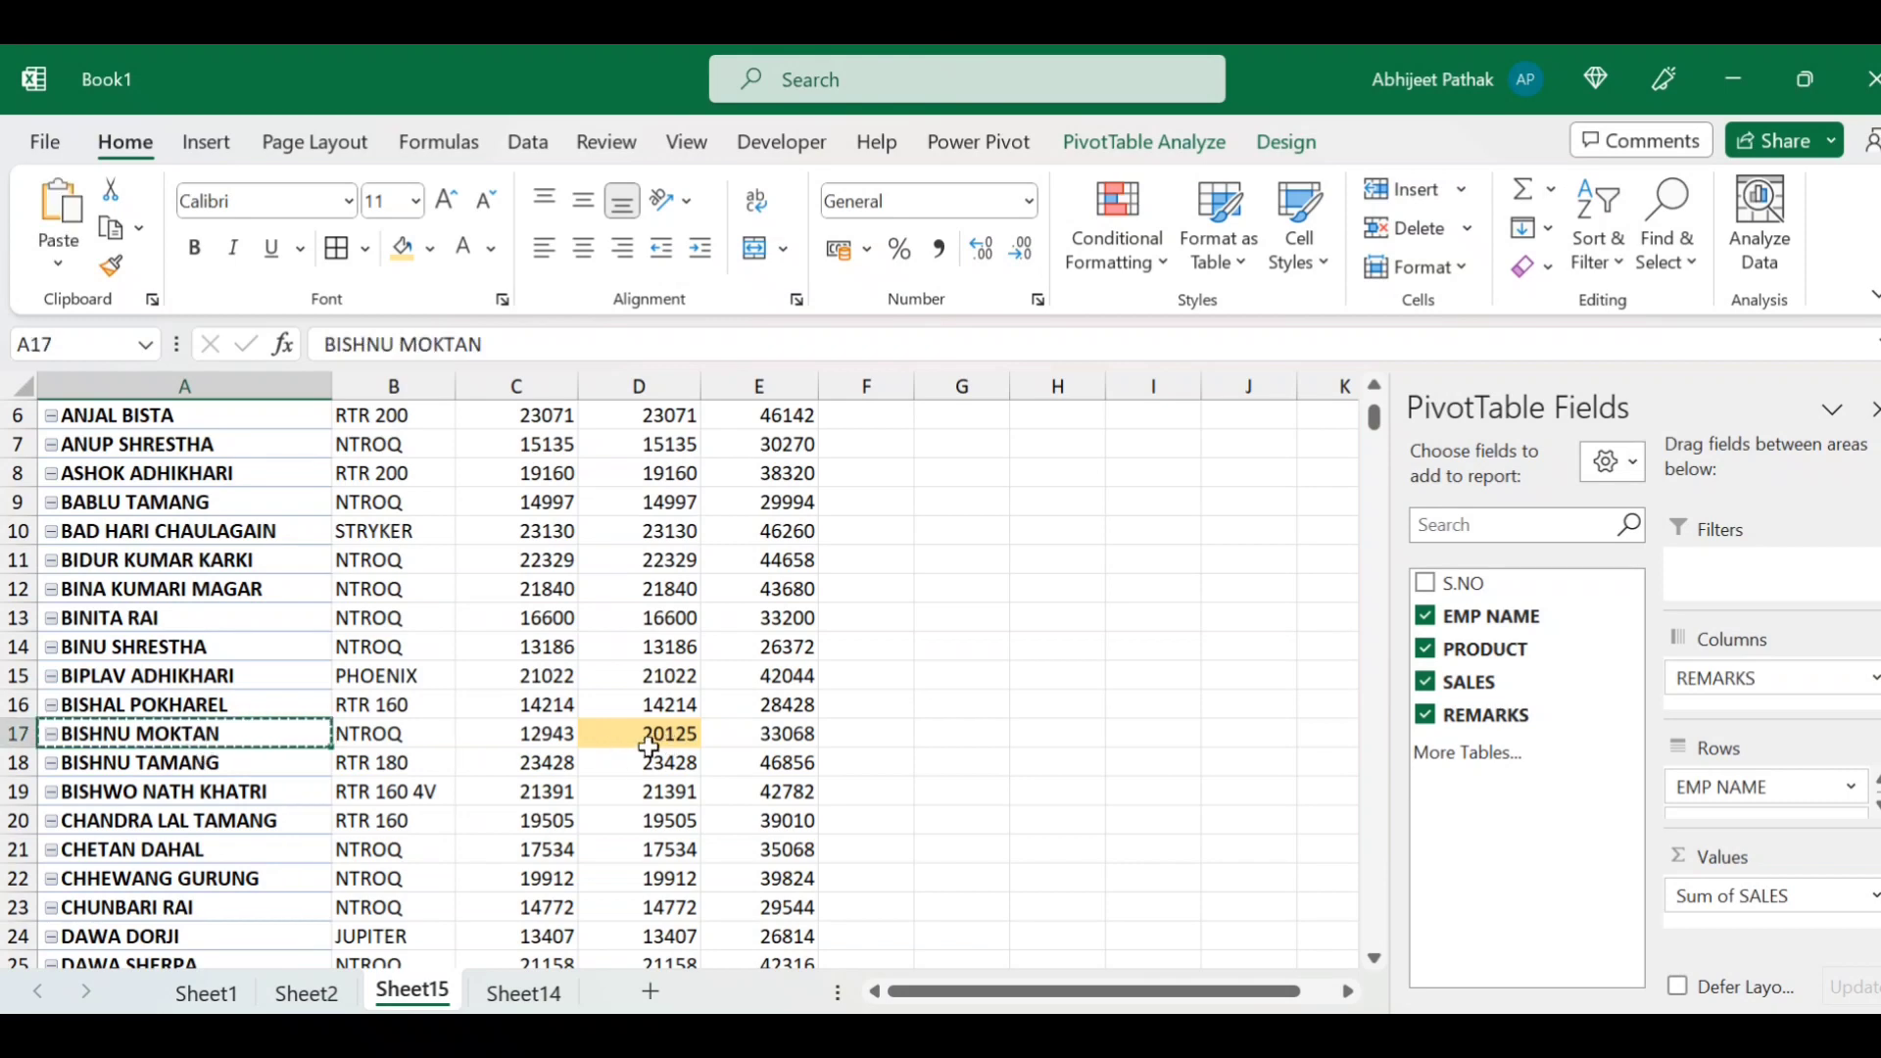
pyautogui.click(207, 993)
pyautogui.click(294, 643)
pyautogui.hotkey('ctrl', 'f')
pyautogui.hotkey('ctrl', 'v')
pyautogui.press('Return')
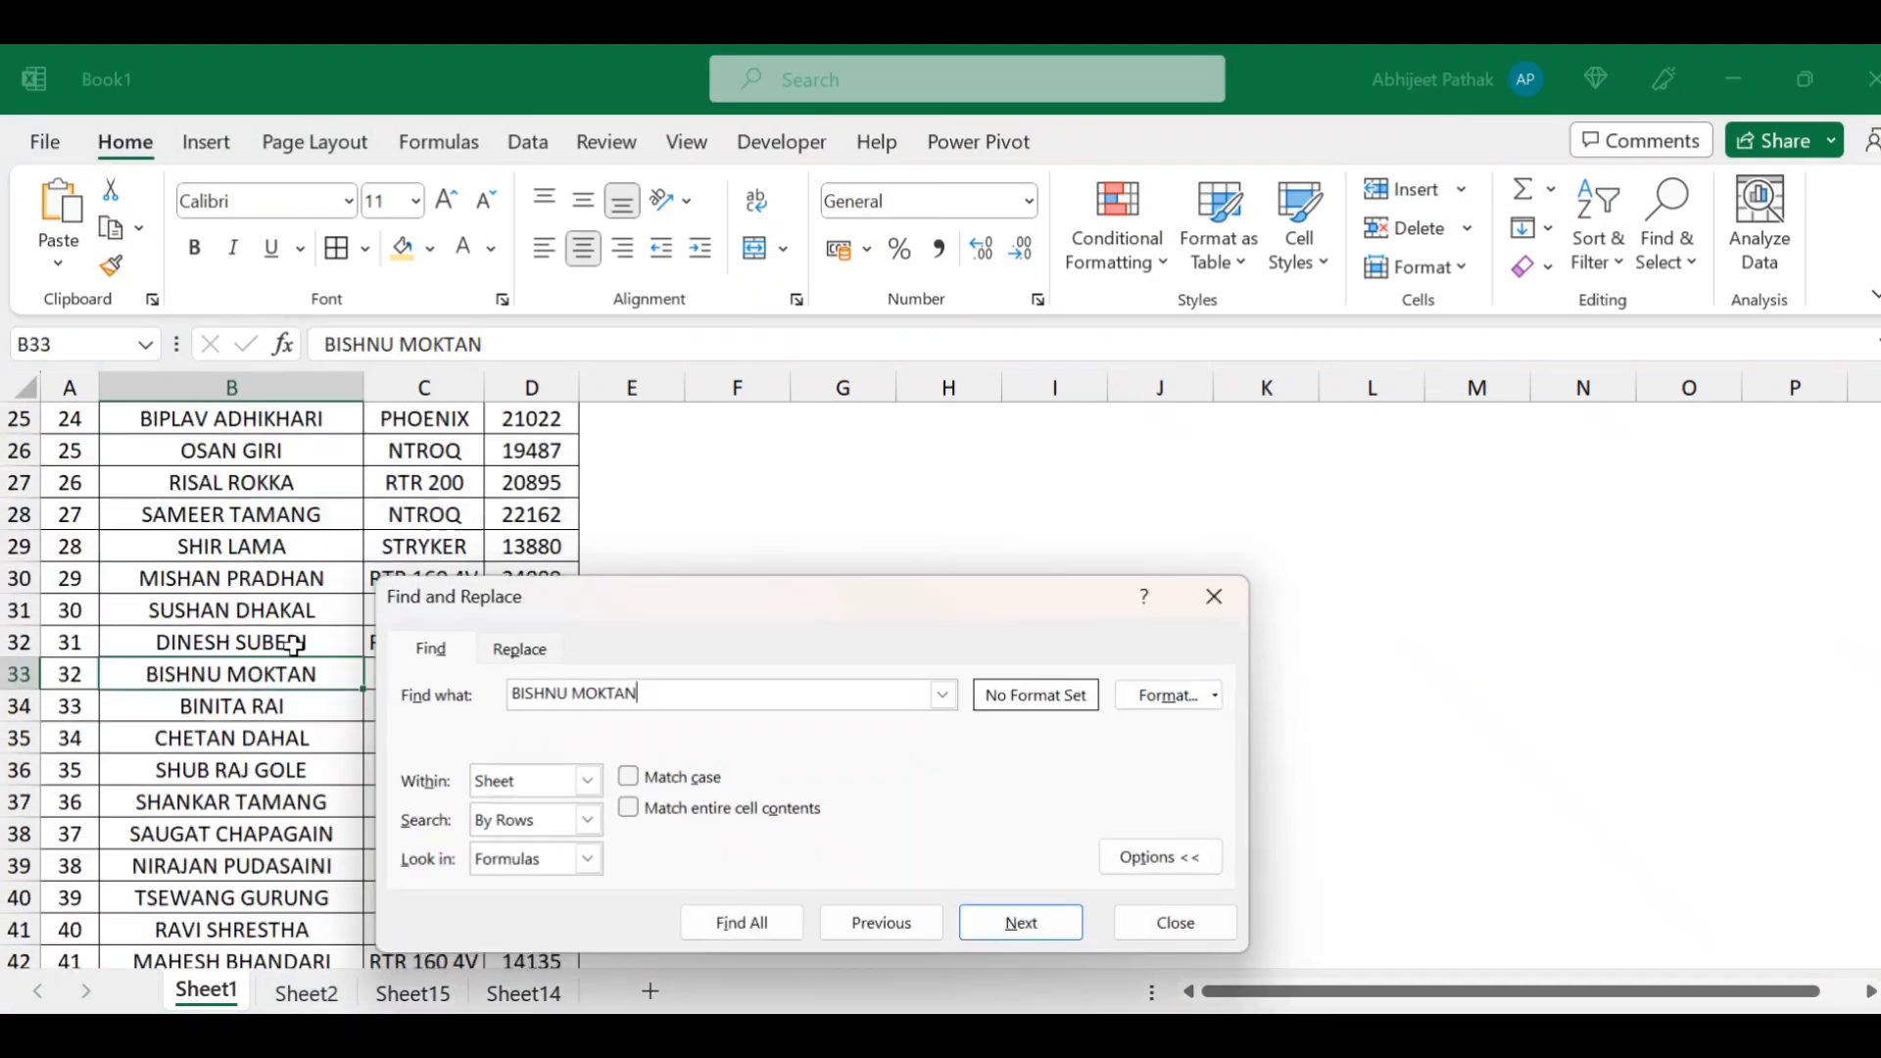
pyautogui.press('Escape')
pyautogui.press('Right')
pyautogui.press('Right')
pyautogui.write('2')
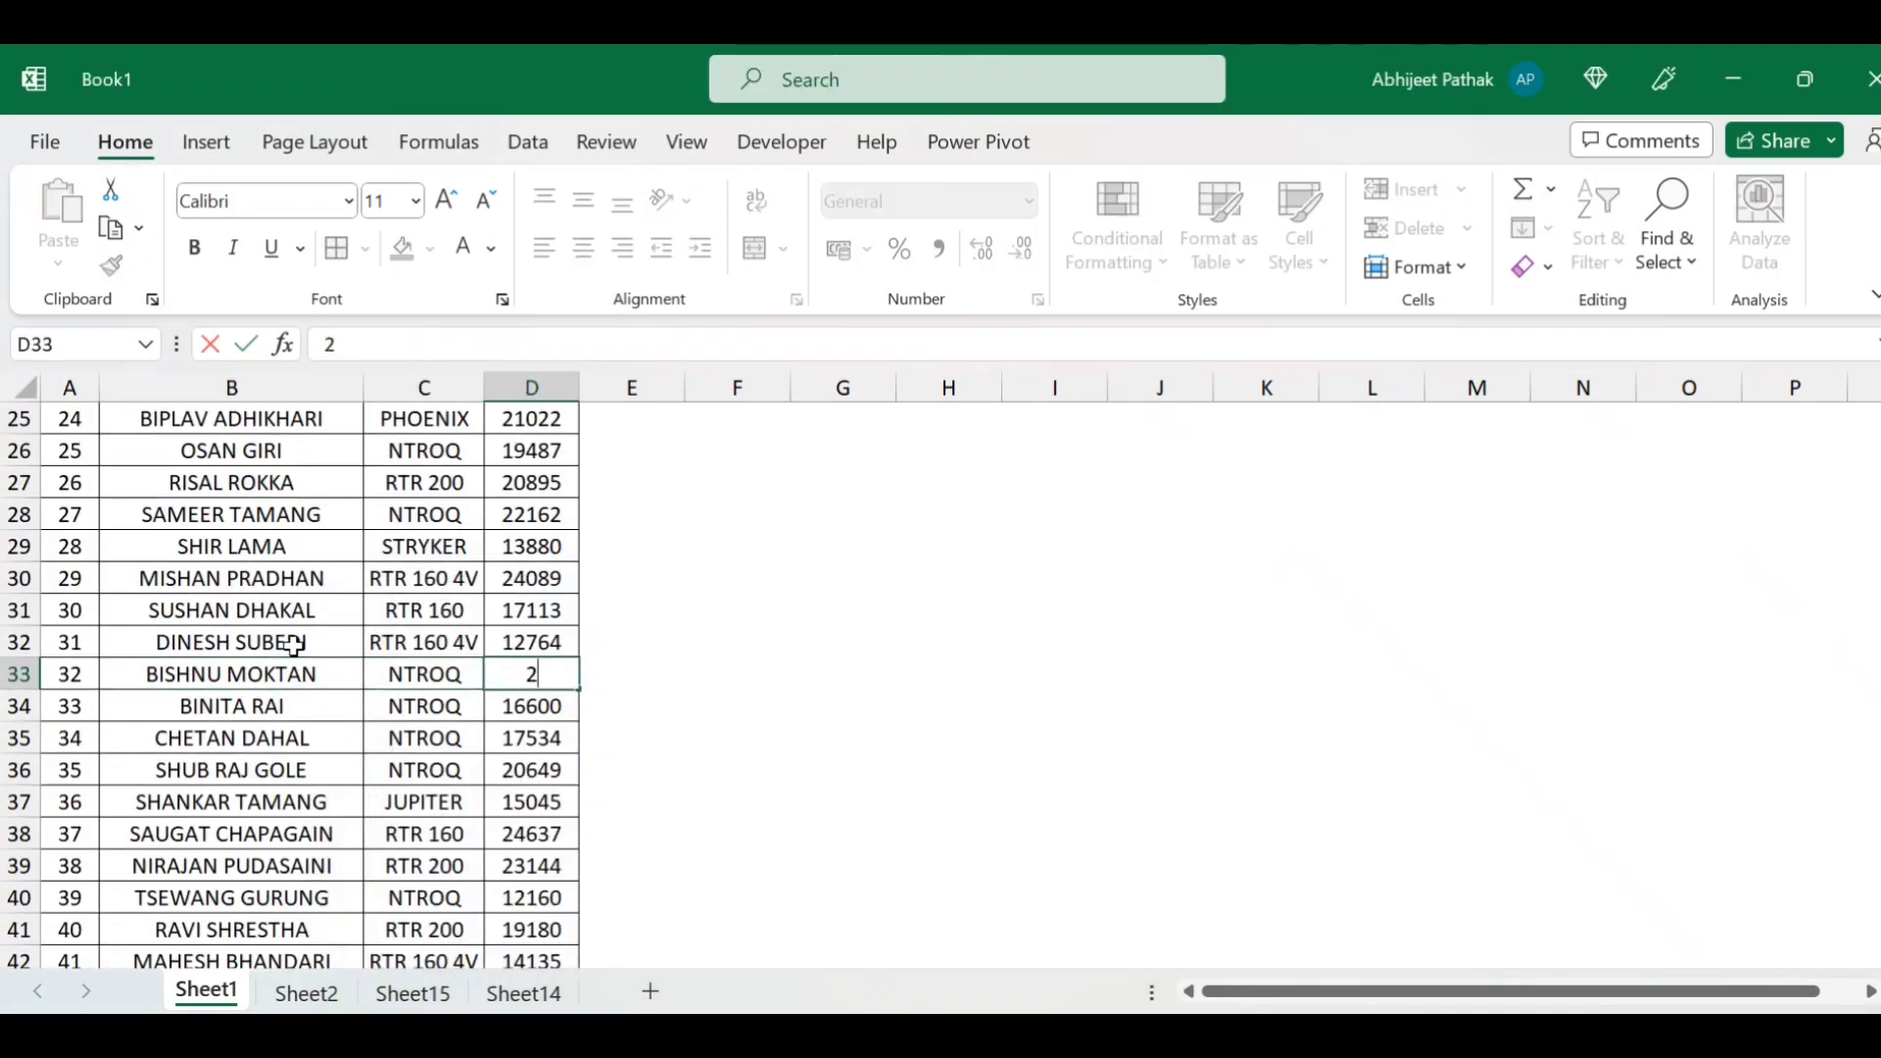
pyautogui.click(382, 684)
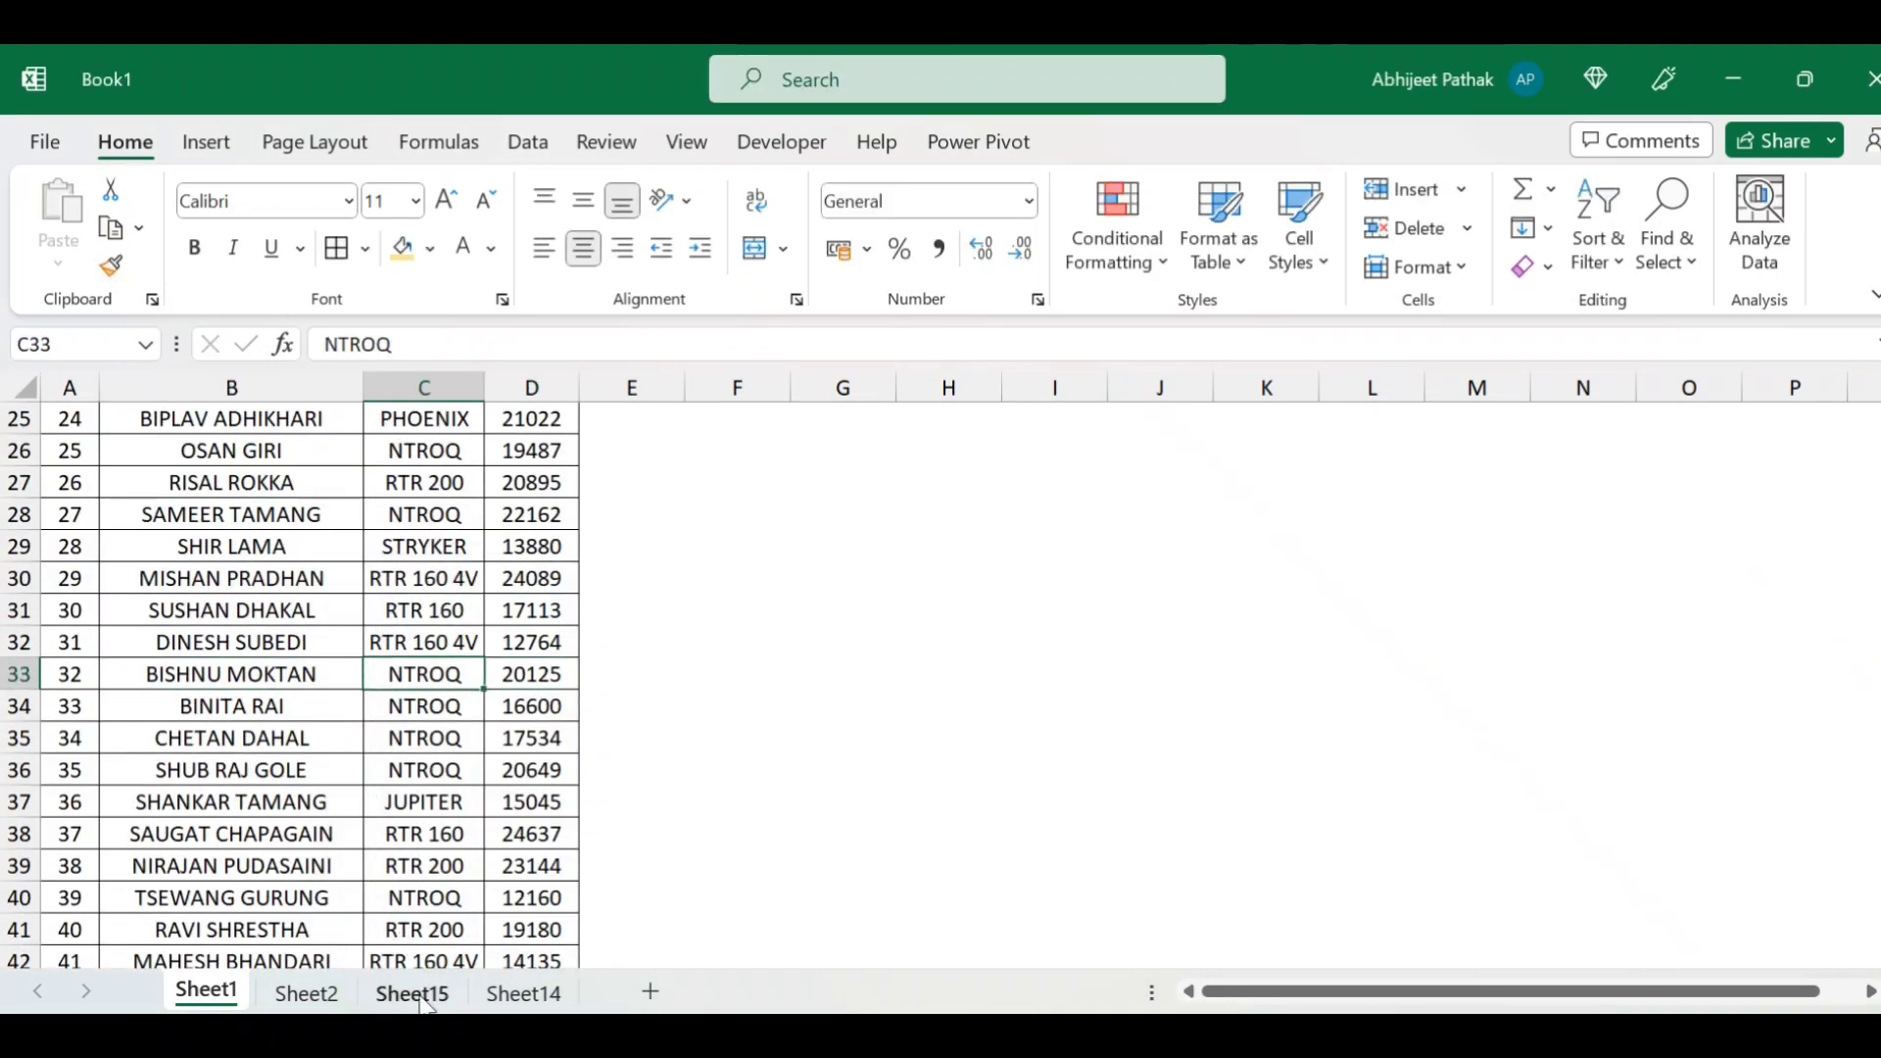
pyautogui.click(412, 994)
# - Correct the next mismatched employee's Sheet1 sales to 17532, matching Sheet 2
pyautogui.scroll(-3, 587, 769)
pyautogui.scroll(-5, 605, 779)
pyautogui.scroll(-1, 605, 779)
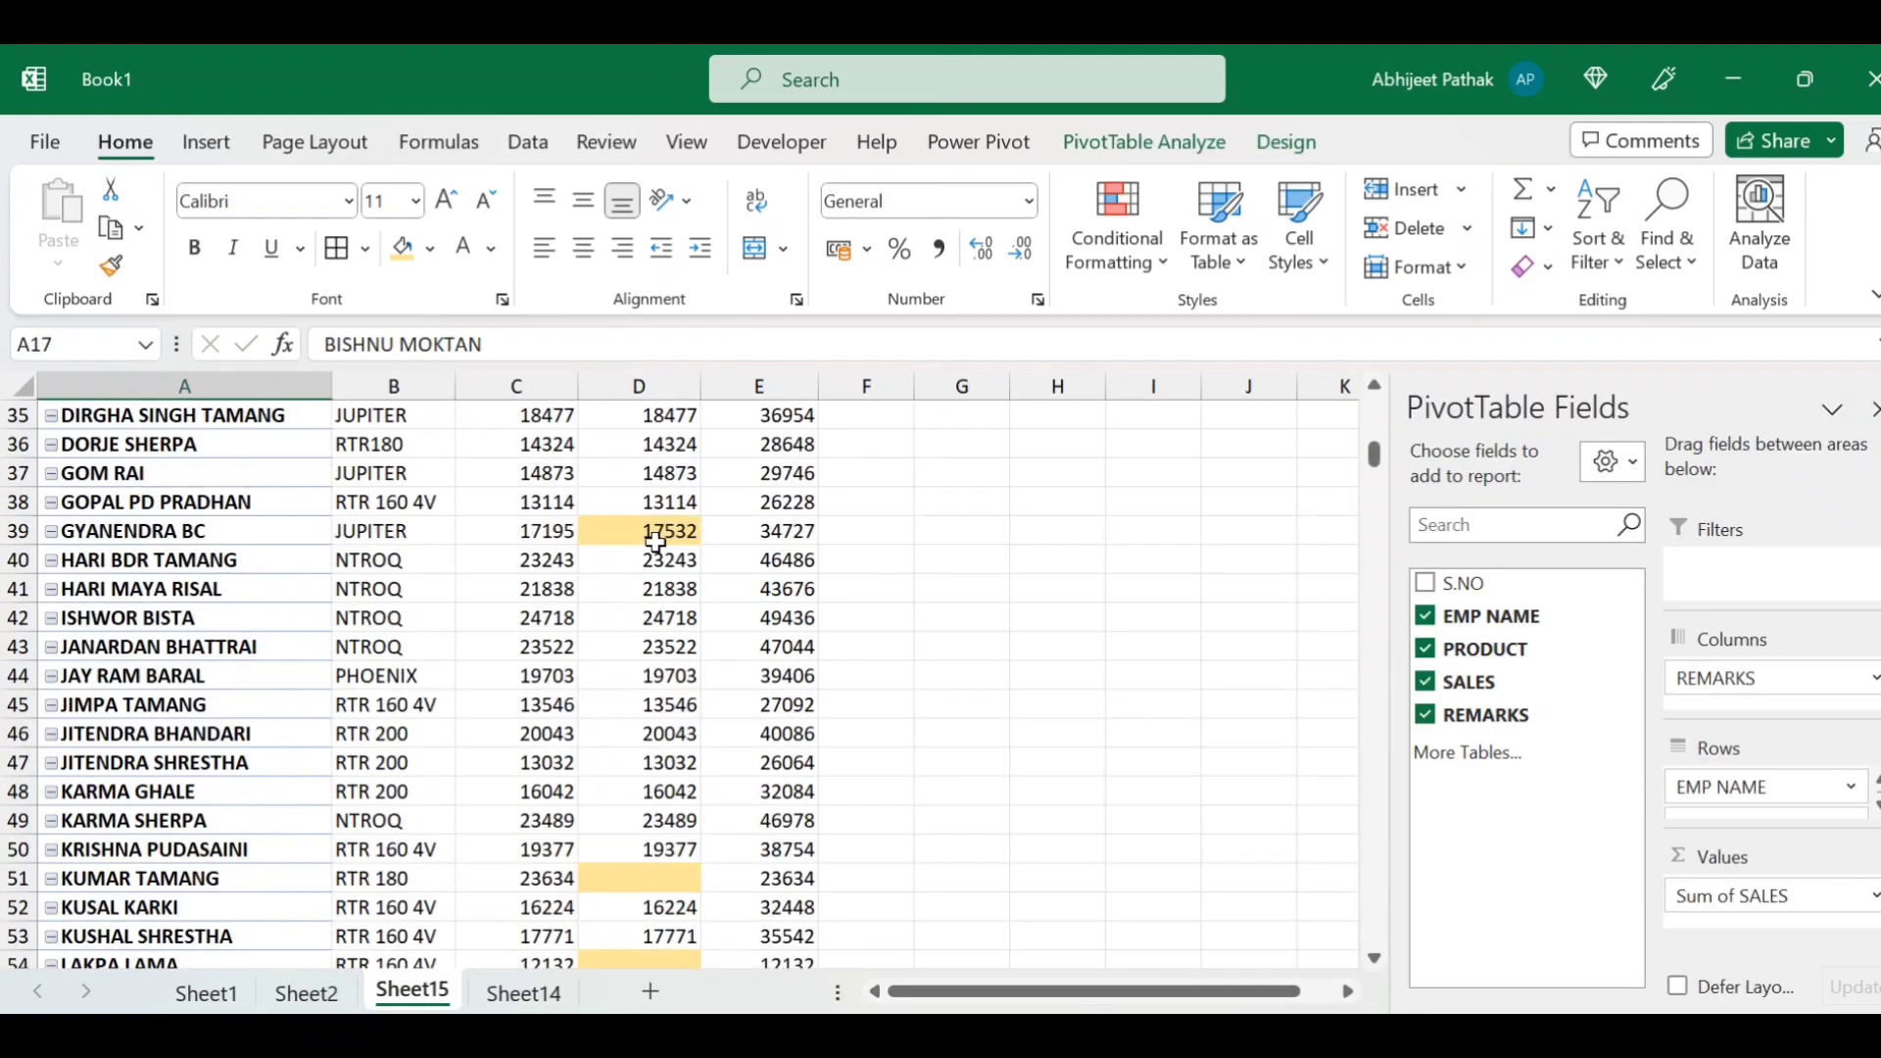
pyautogui.click(220, 538)
pyautogui.hotkey('ctrl', 'c')
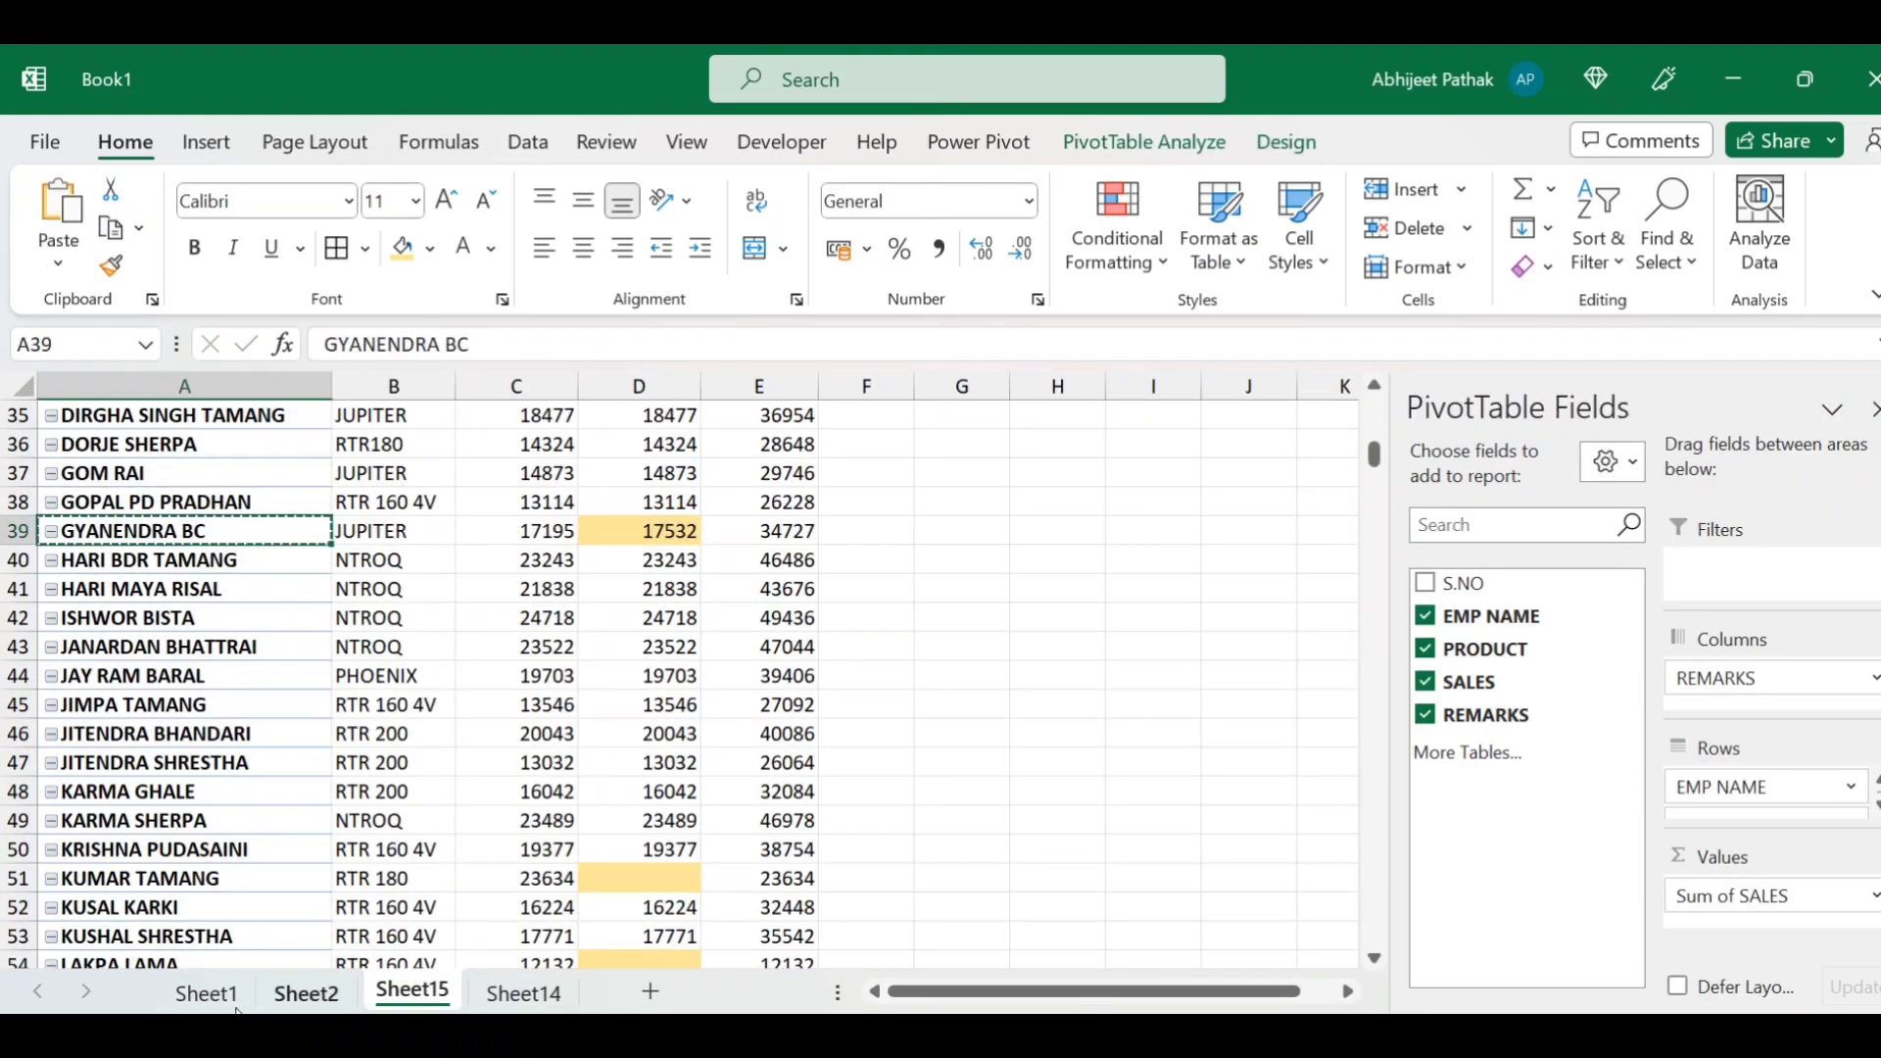
pyautogui.click(206, 994)
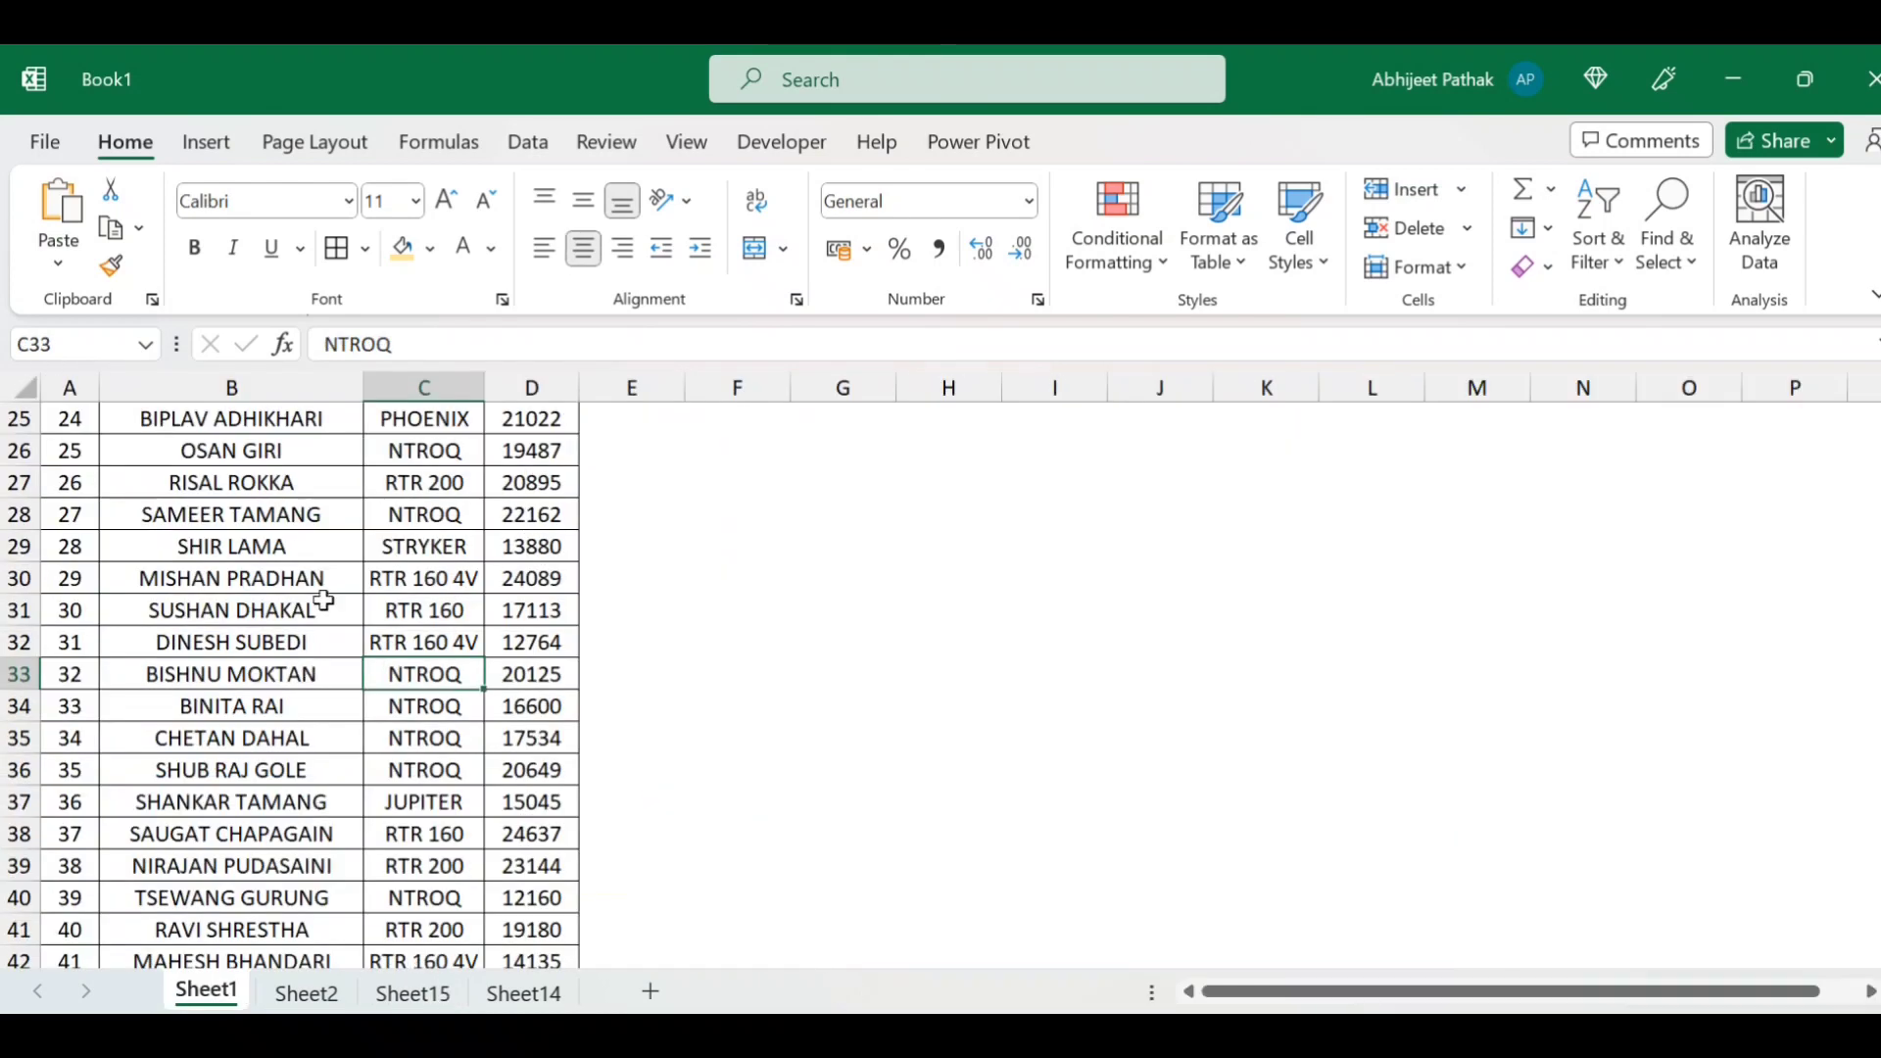
pyautogui.click(323, 600)
pyautogui.hotkey('ctrl', 'f')
pyautogui.hotkey('ctrl', 'v')
pyautogui.press('Return')
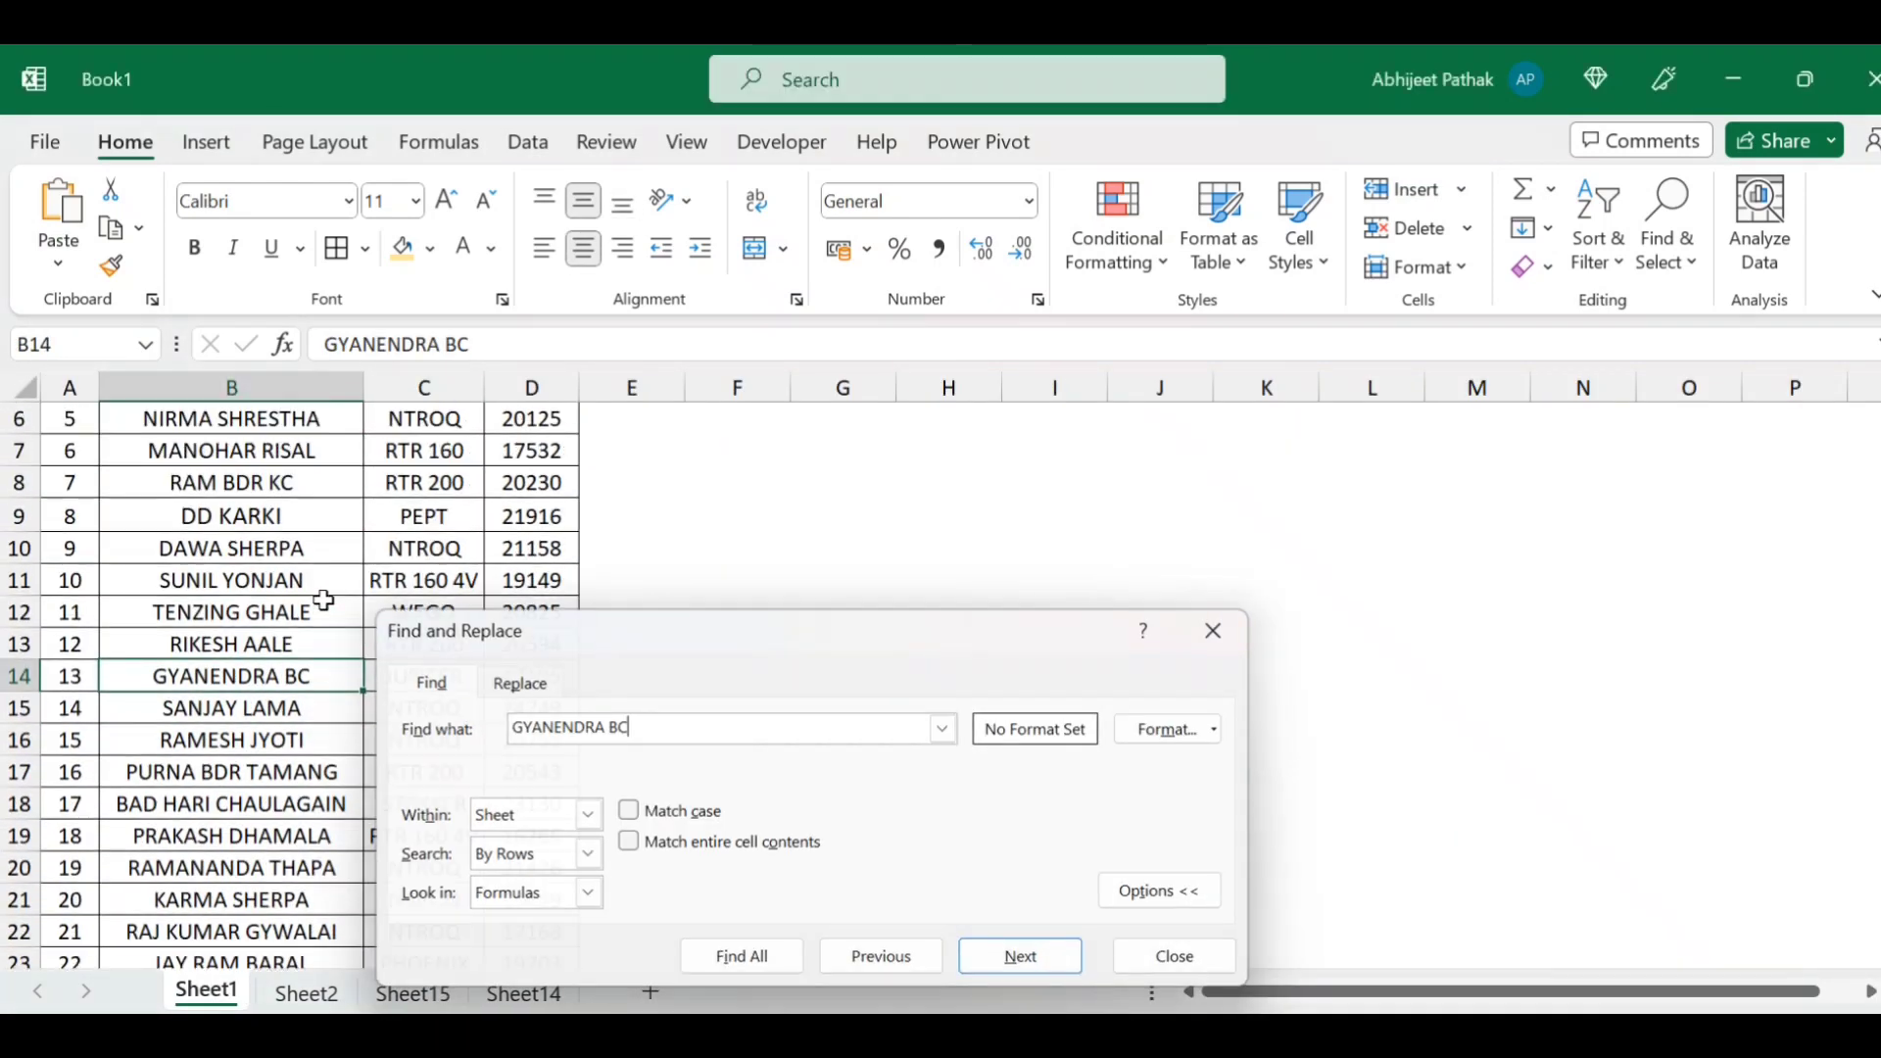
pyautogui.press('Escape')
pyautogui.press('Right')
pyautogui.press('Right')
pyautogui.write('17')
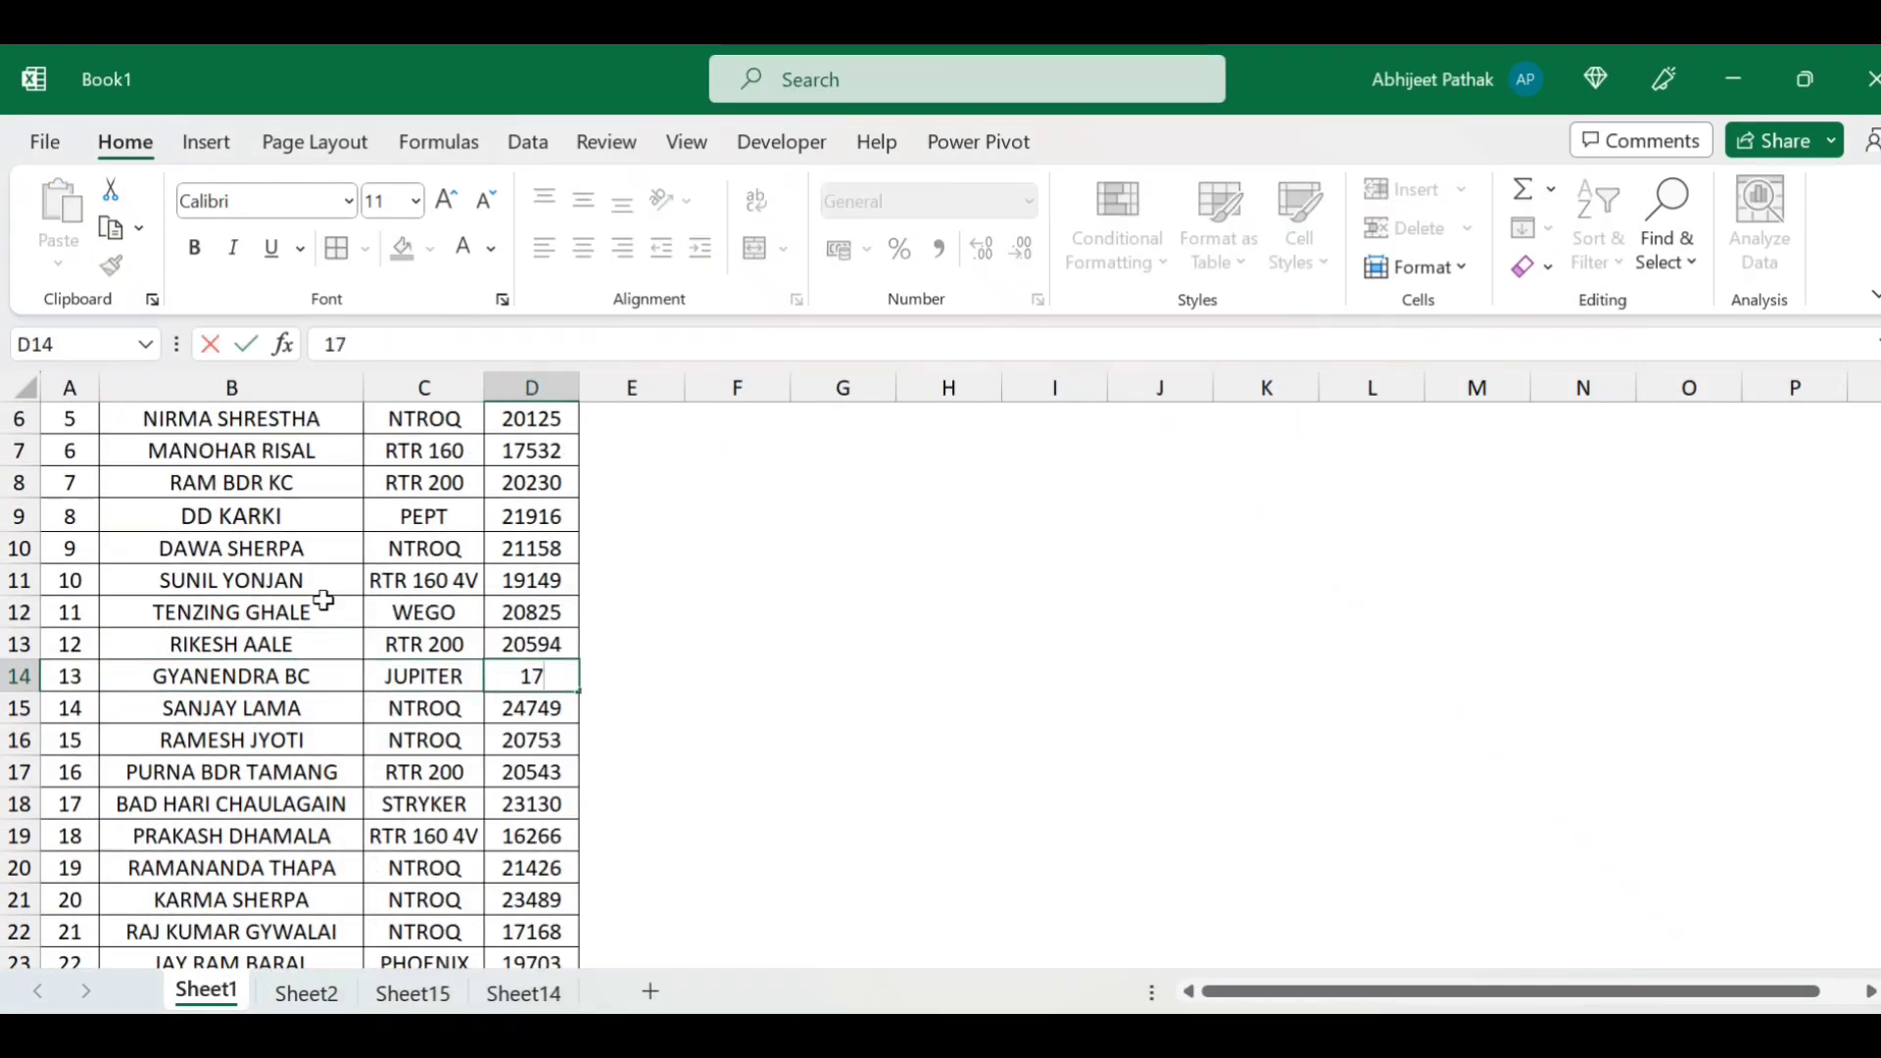
pyautogui.click(354, 696)
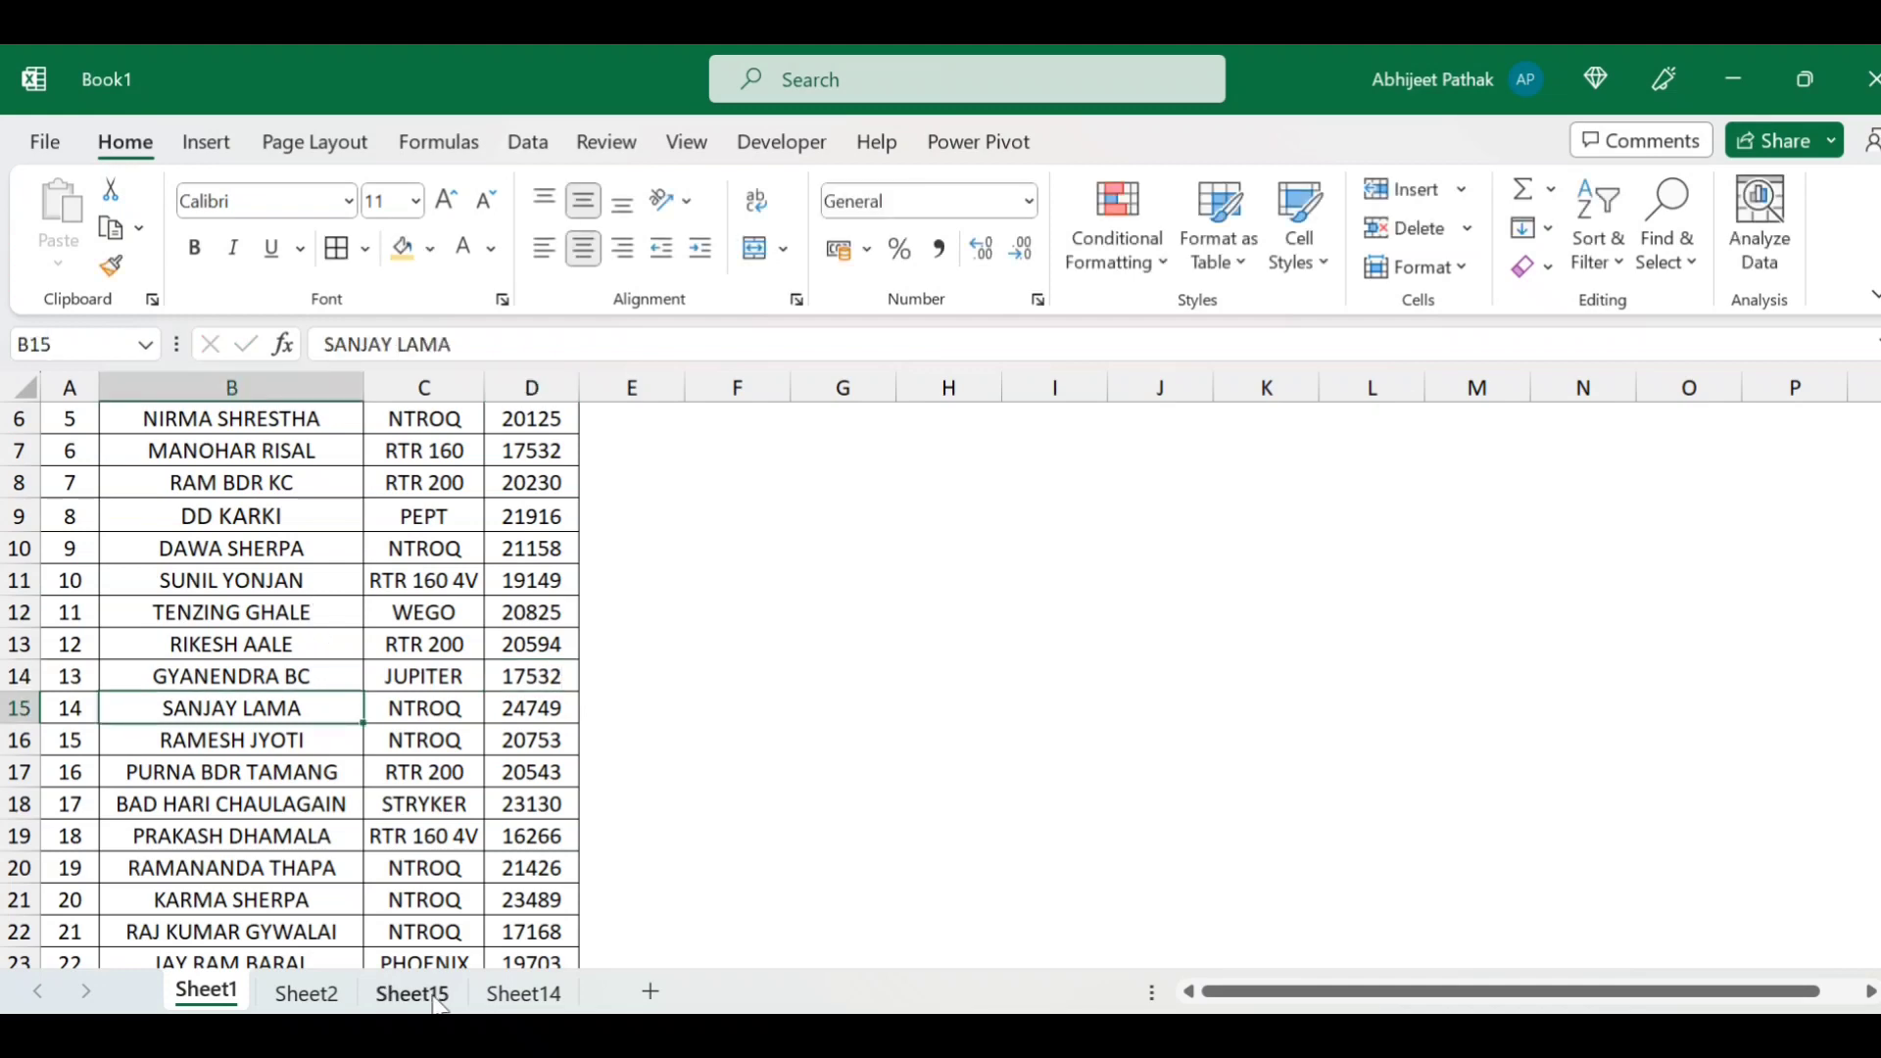
pyautogui.click(412, 993)
# - Look up the third mismatched employee and change their Sheet1 sales from 20930 to 23130
pyautogui.scroll(-3, 651, 725)
pyautogui.scroll(-4, 659, 762)
pyautogui.scroll(-5, 658, 762)
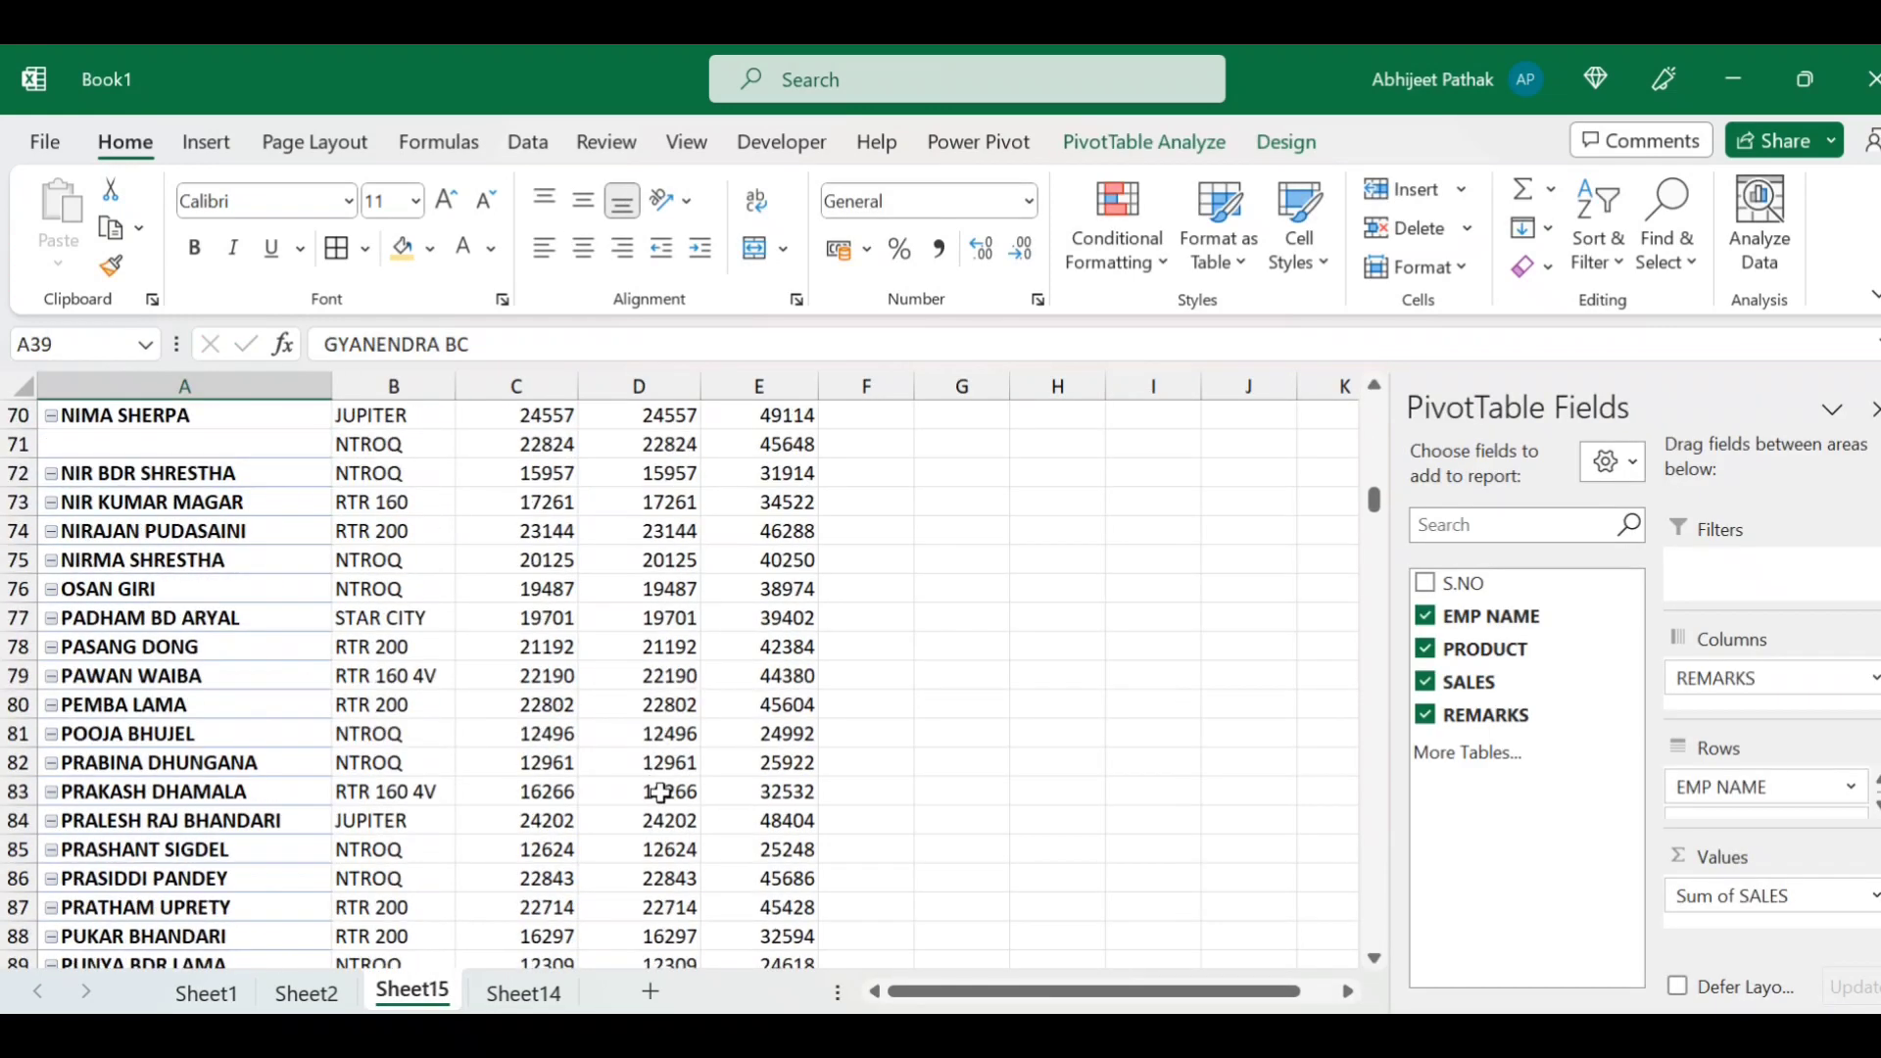
pyautogui.scroll(-4, 652, 705)
pyautogui.click(644, 678)
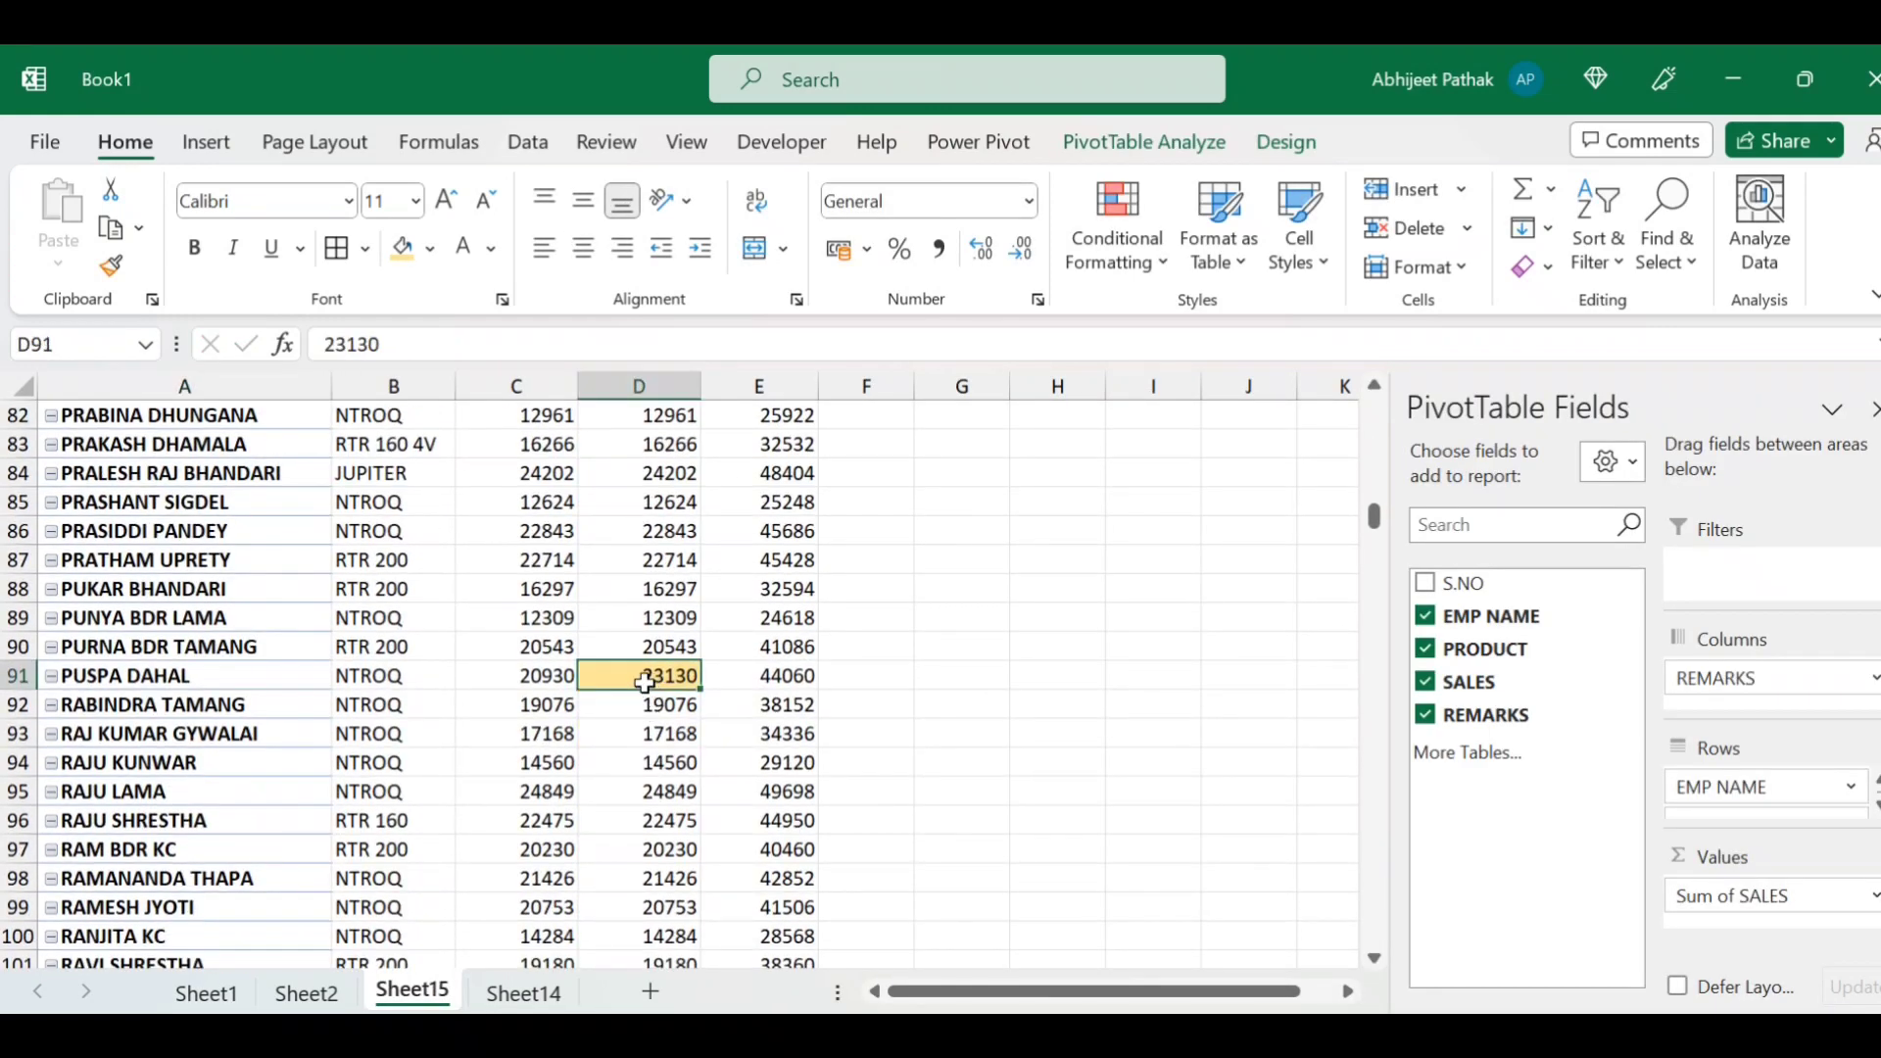
pyautogui.click(188, 675)
pyautogui.hotkey('ctrl', 'c')
pyautogui.scroll(-3, 396, 811)
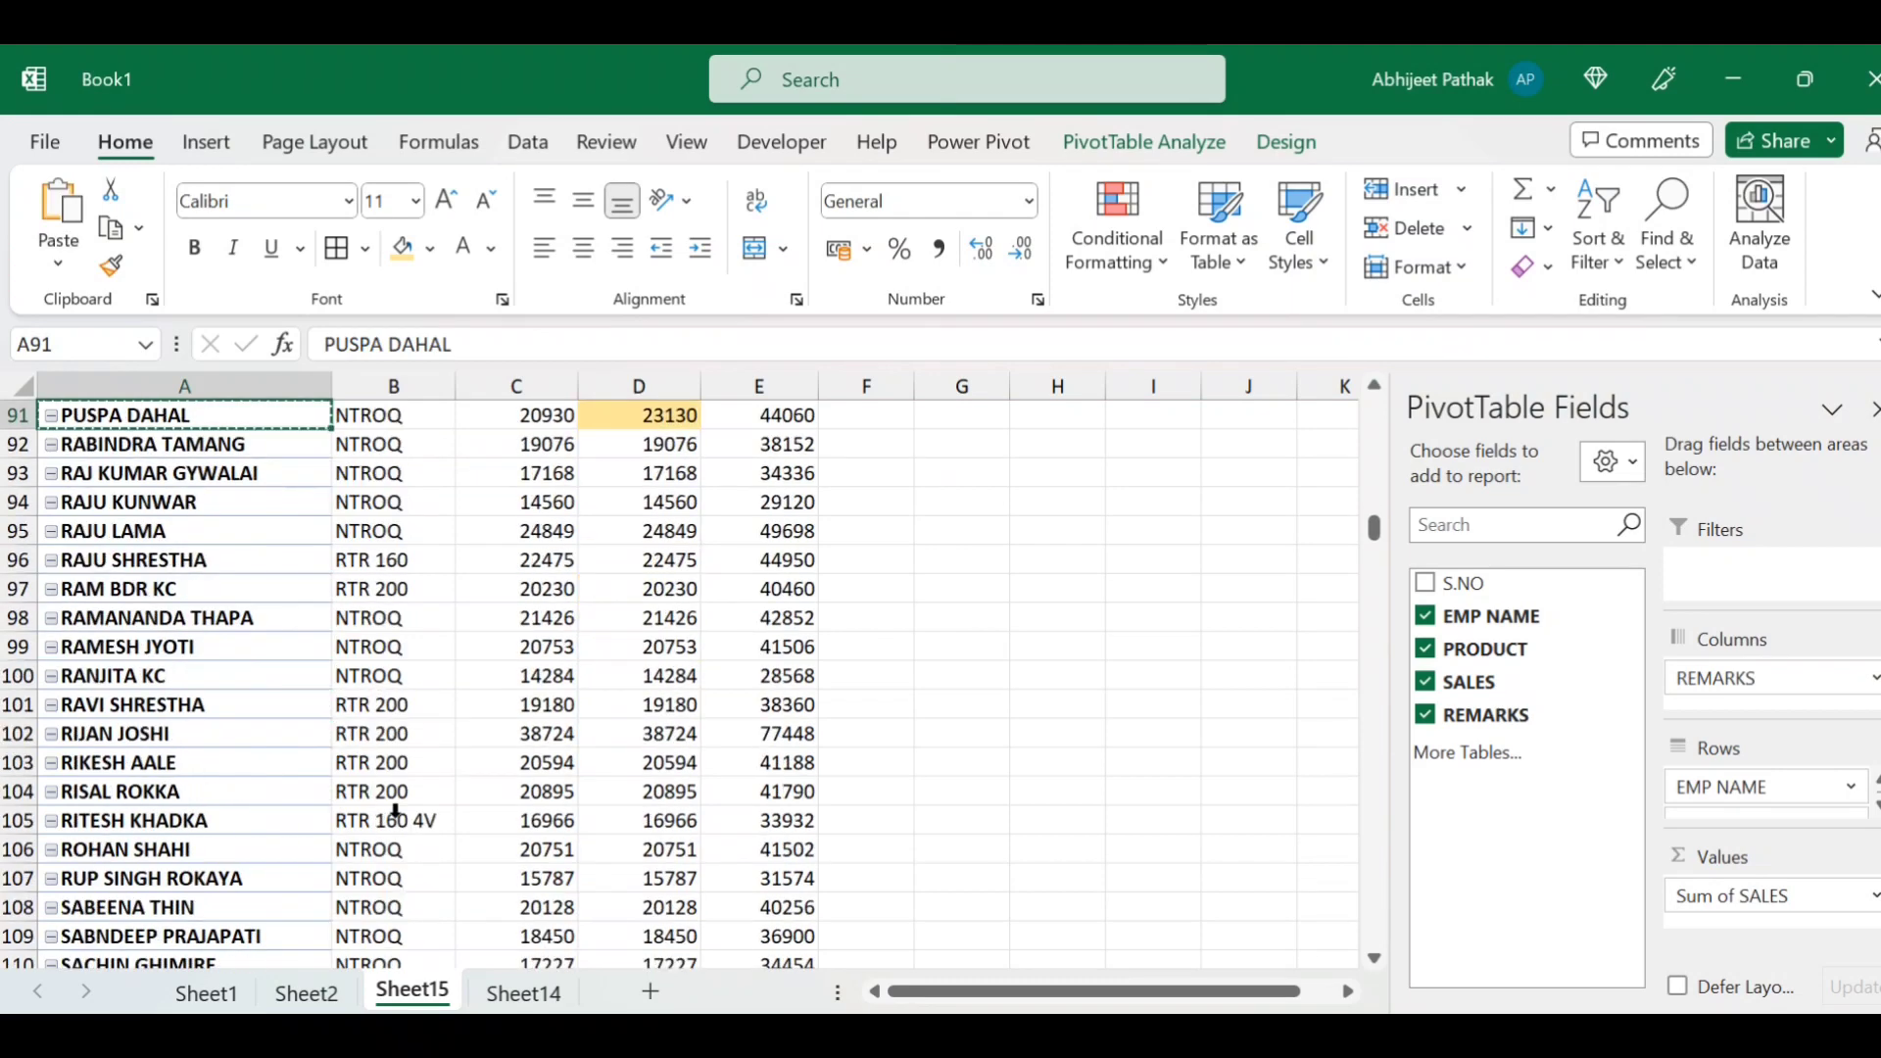
pyautogui.scroll(-8, 399, 817)
pyautogui.scroll(-9, 412, 839)
pyautogui.scroll(3, 420, 861)
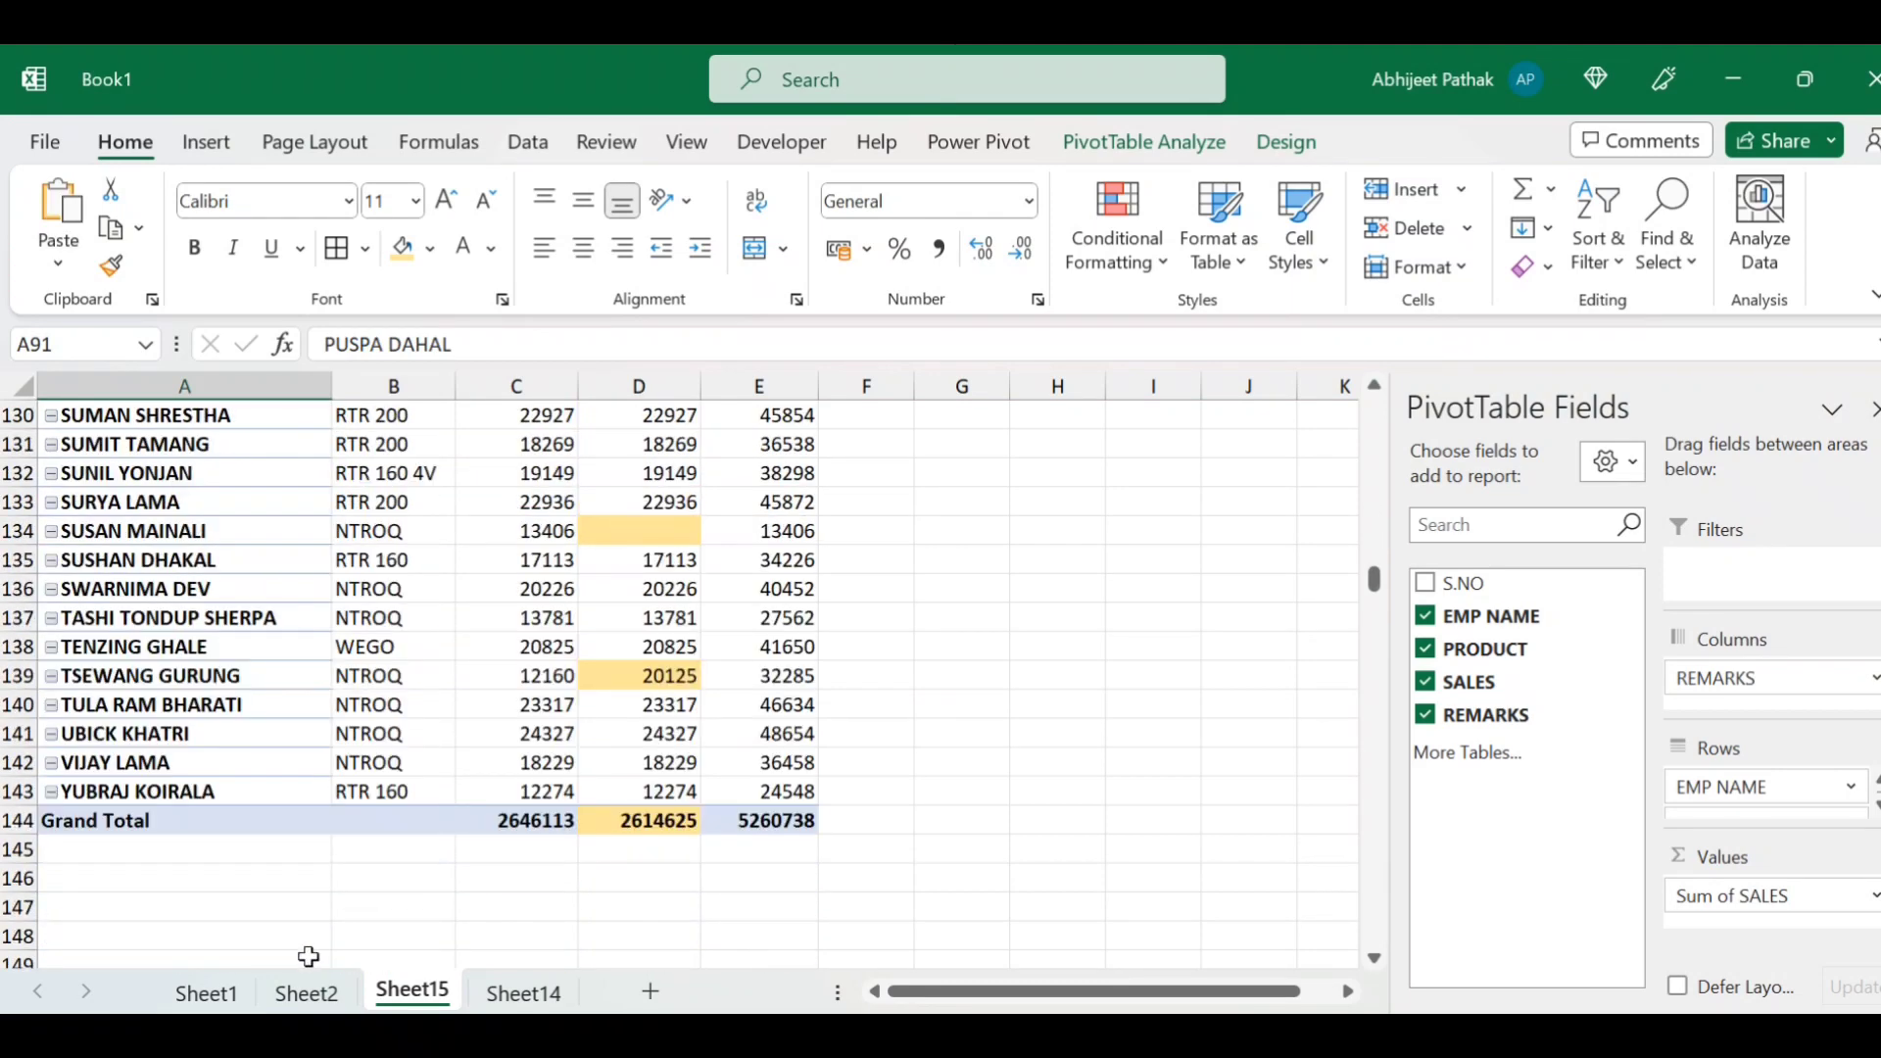
pyautogui.click(205, 992)
pyautogui.hotkey('ctrl', 'f')
pyautogui.press('Return')
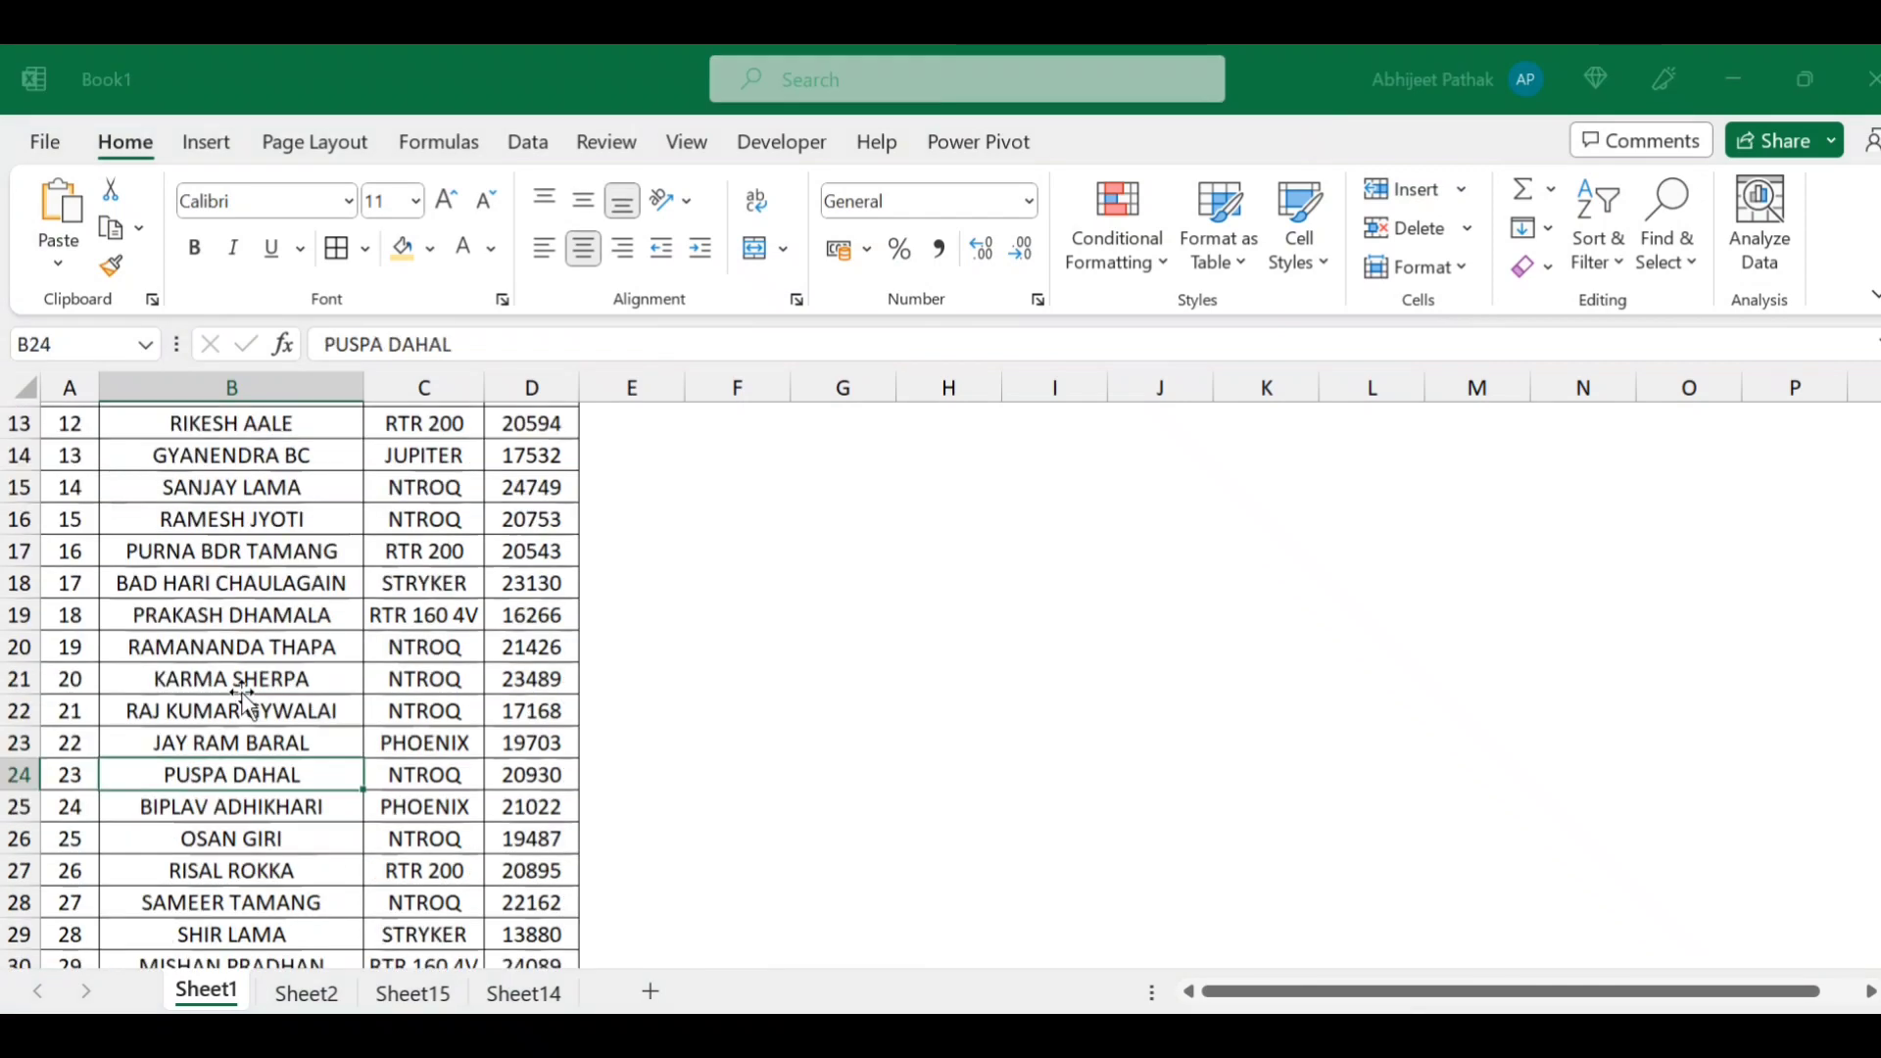
pyautogui.press('Escape')
pyautogui.press('Right')
pyautogui.press('Right')
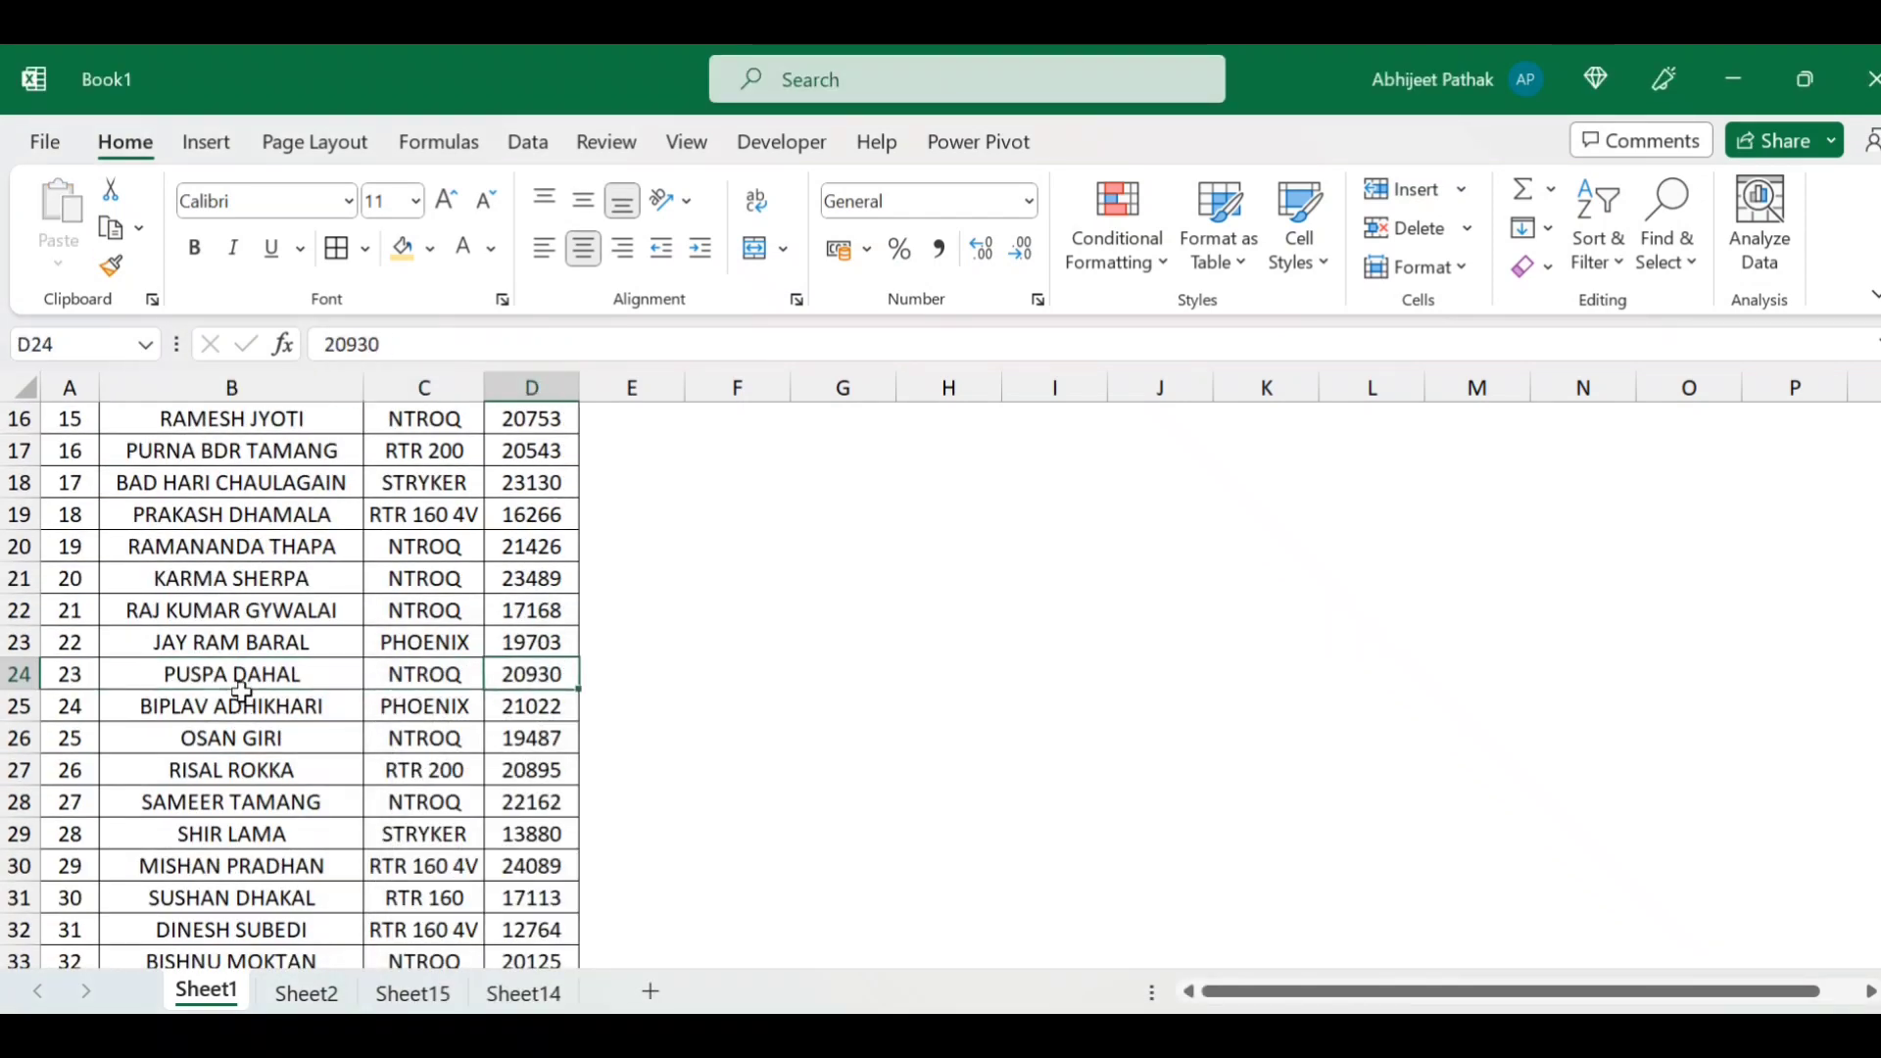
pyautogui.write('231')
pyautogui.click(232, 737)
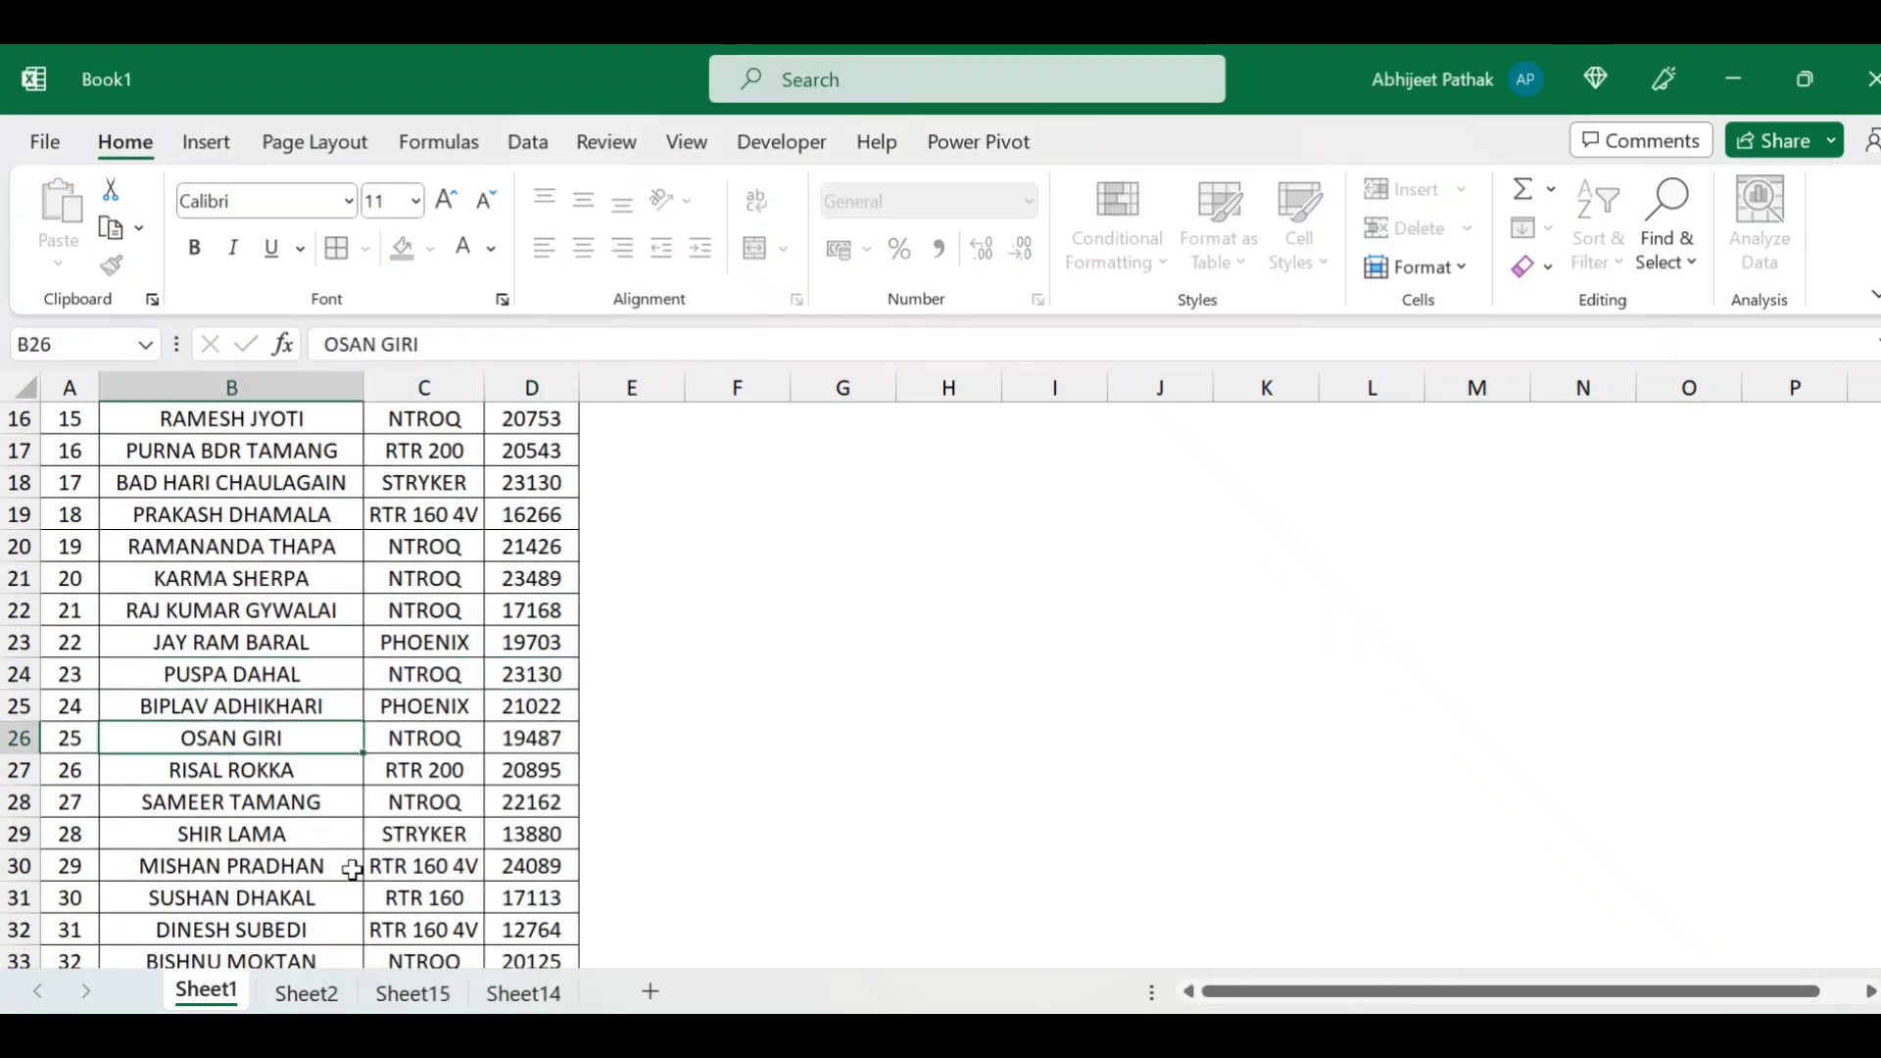
pyautogui.click(412, 992)
pyautogui.scroll(-1, 627, 710)
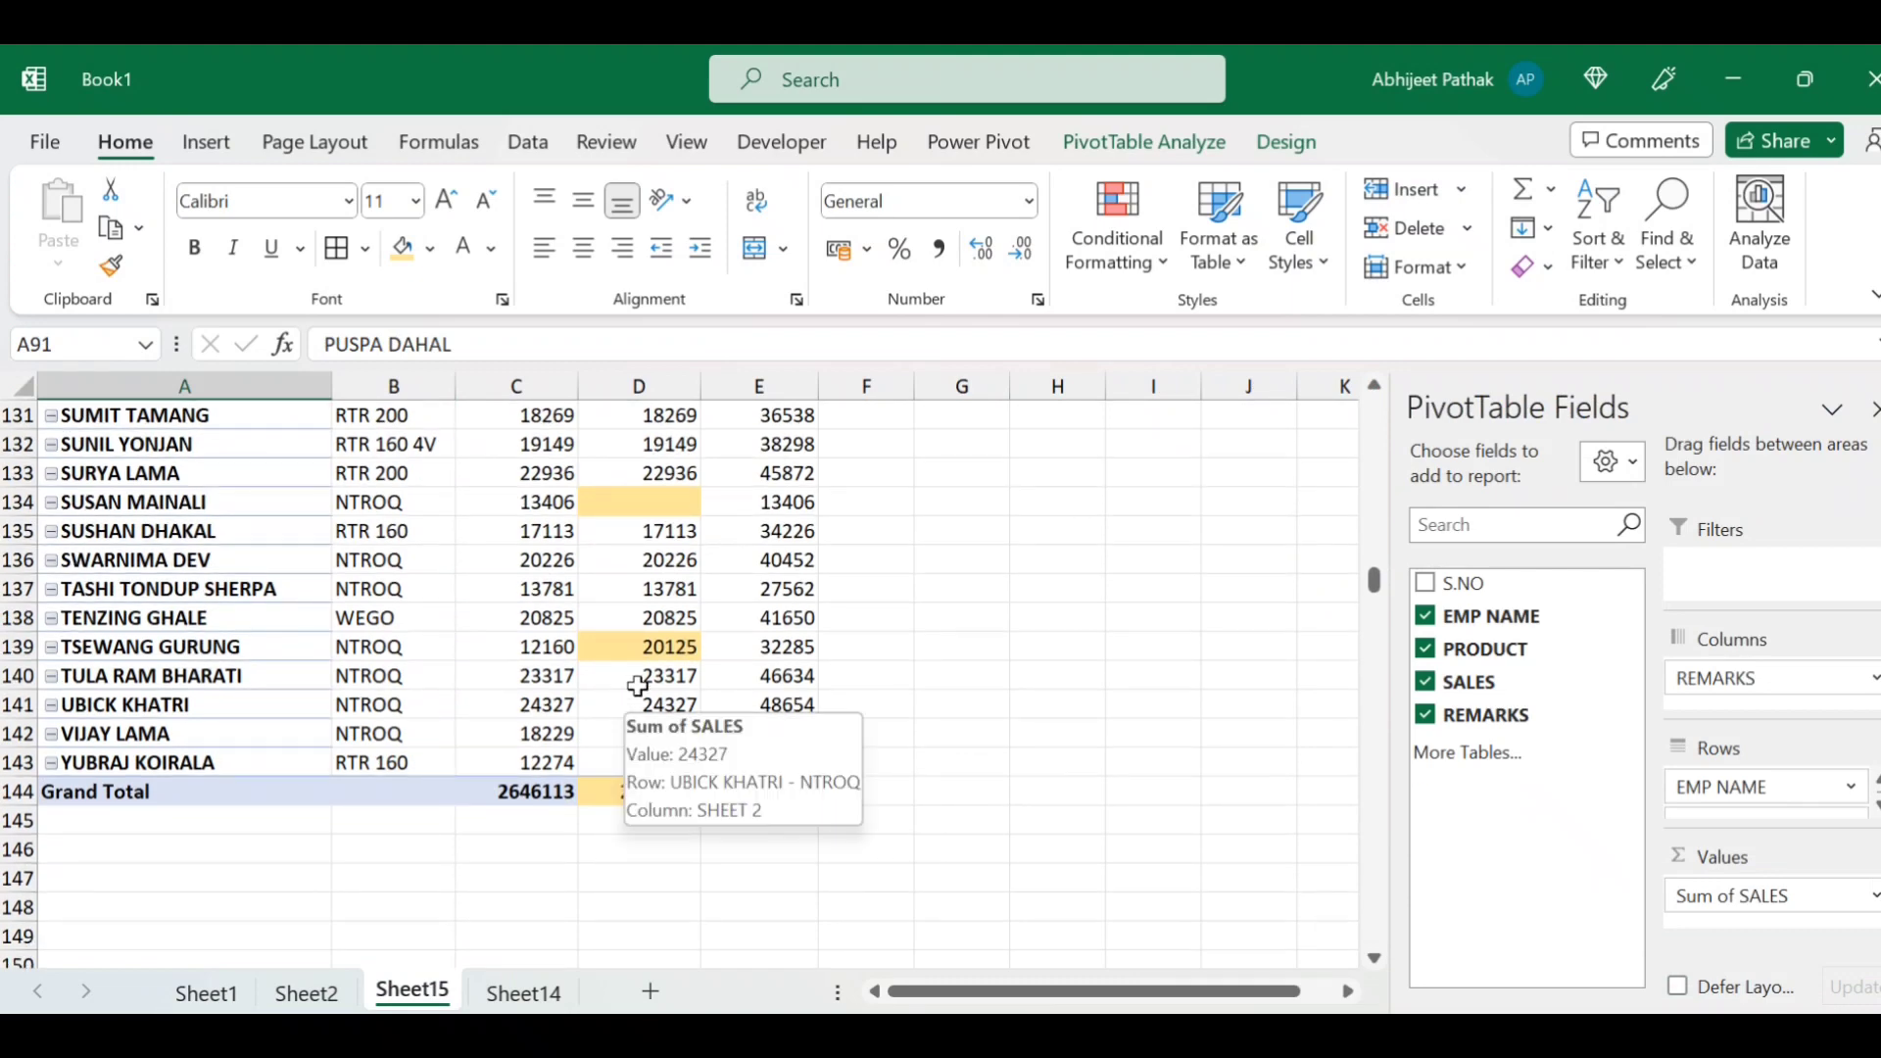
pyautogui.click(252, 642)
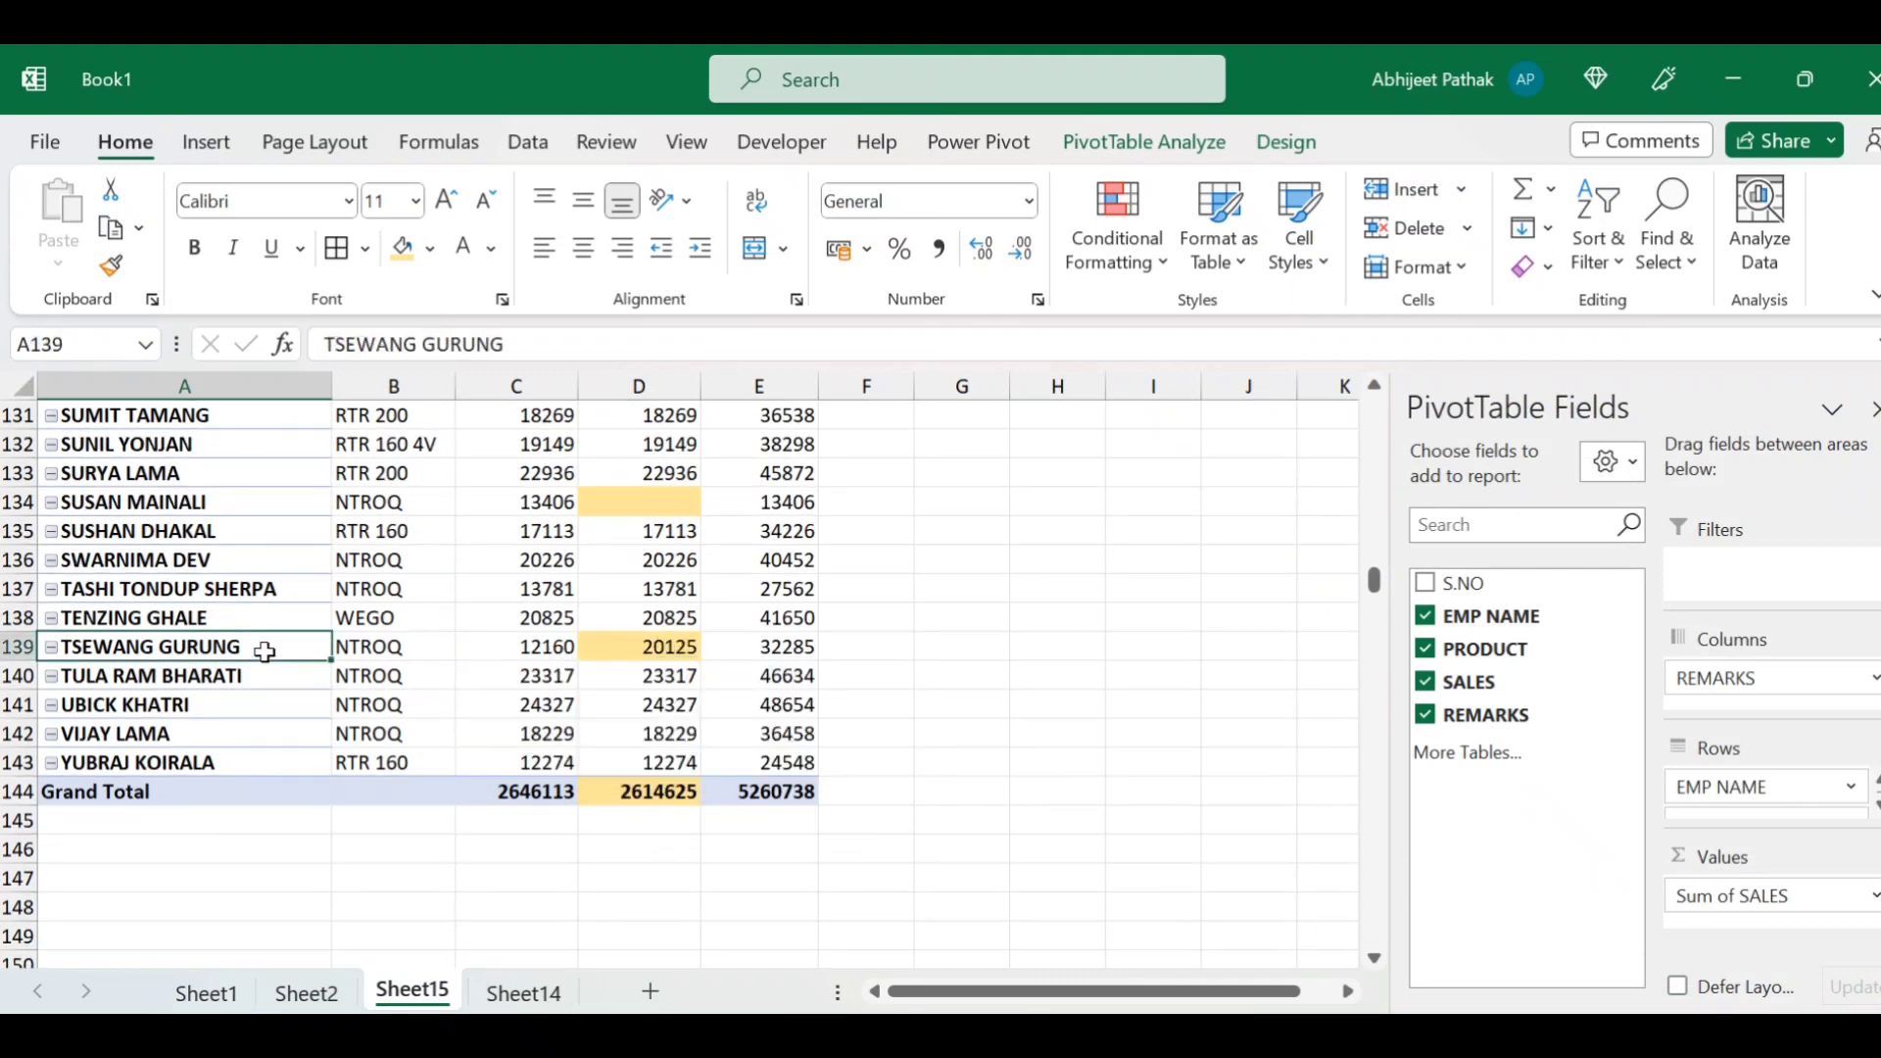
pyautogui.click(233, 981)
pyautogui.click(299, 600)
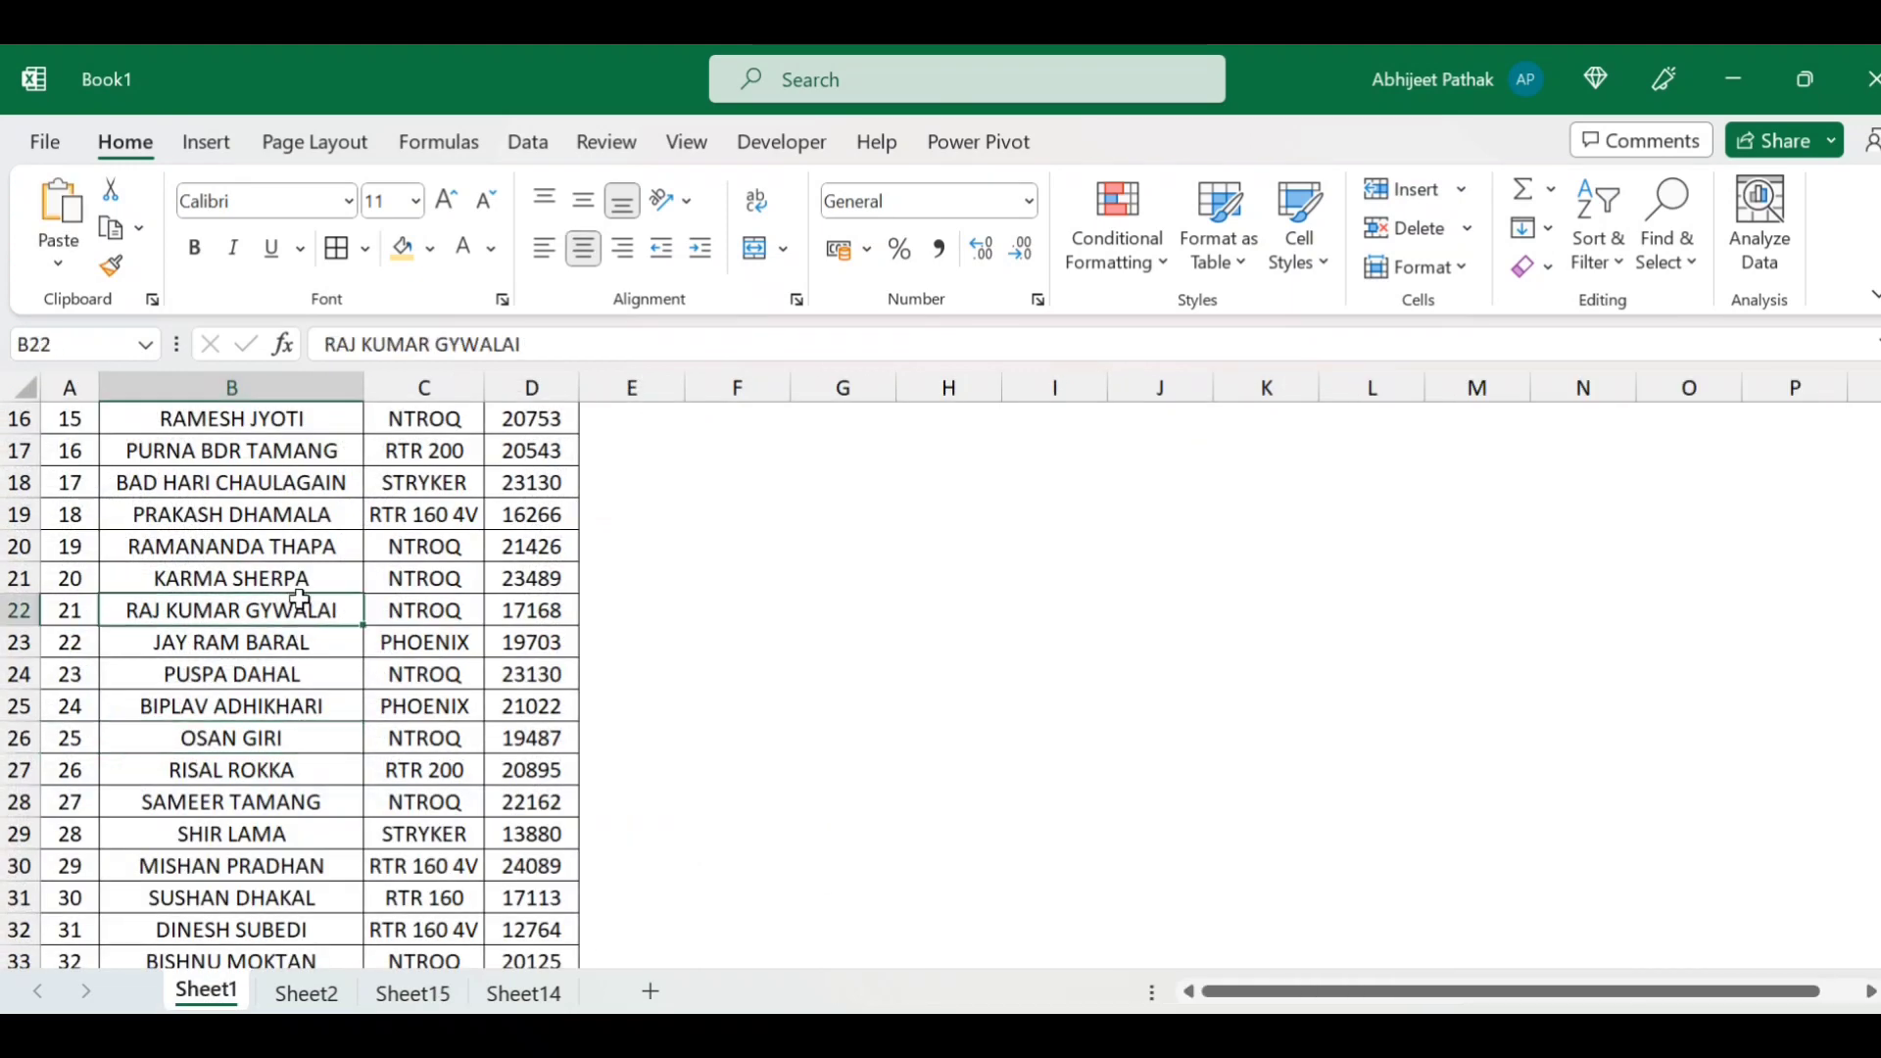
pyautogui.hotkey('ctrl', 'f')
pyautogui.press('Return')
pyautogui.press('Escape')
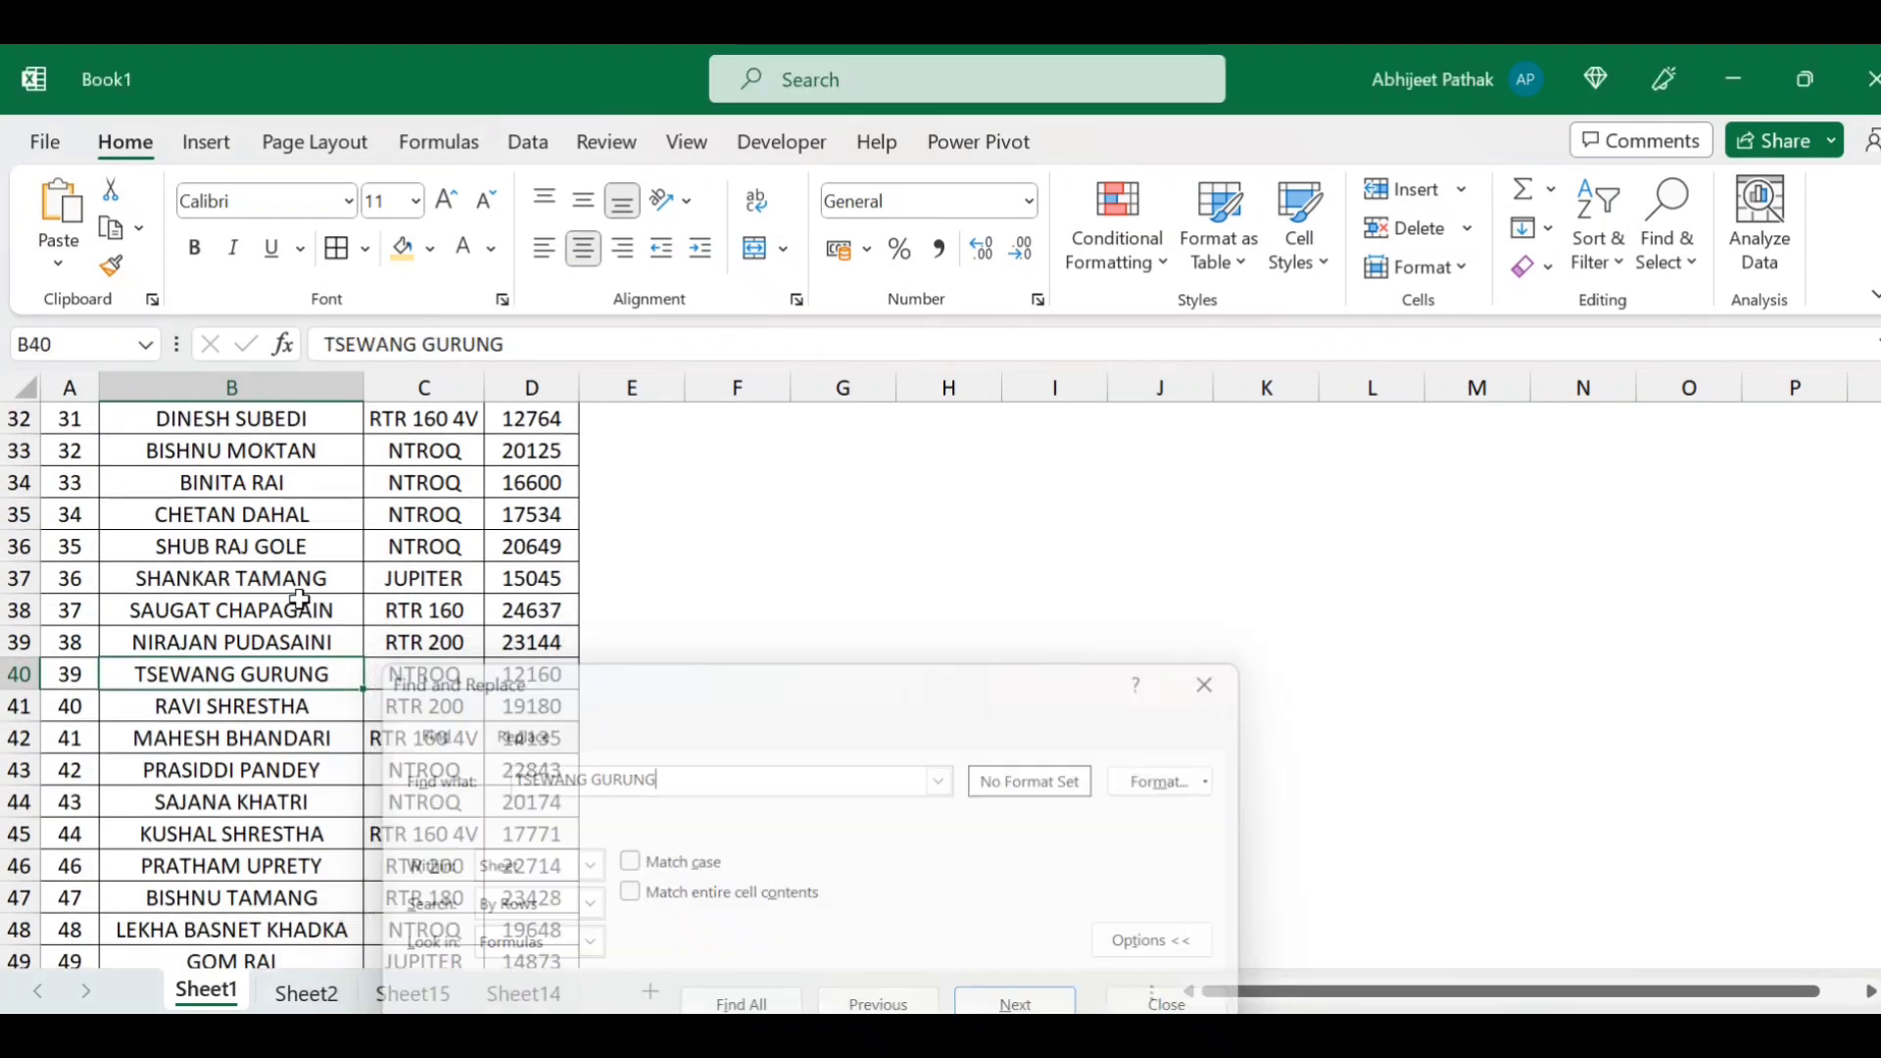
pyautogui.press('Right')
pyautogui.press('Right')
pyautogui.write('201')
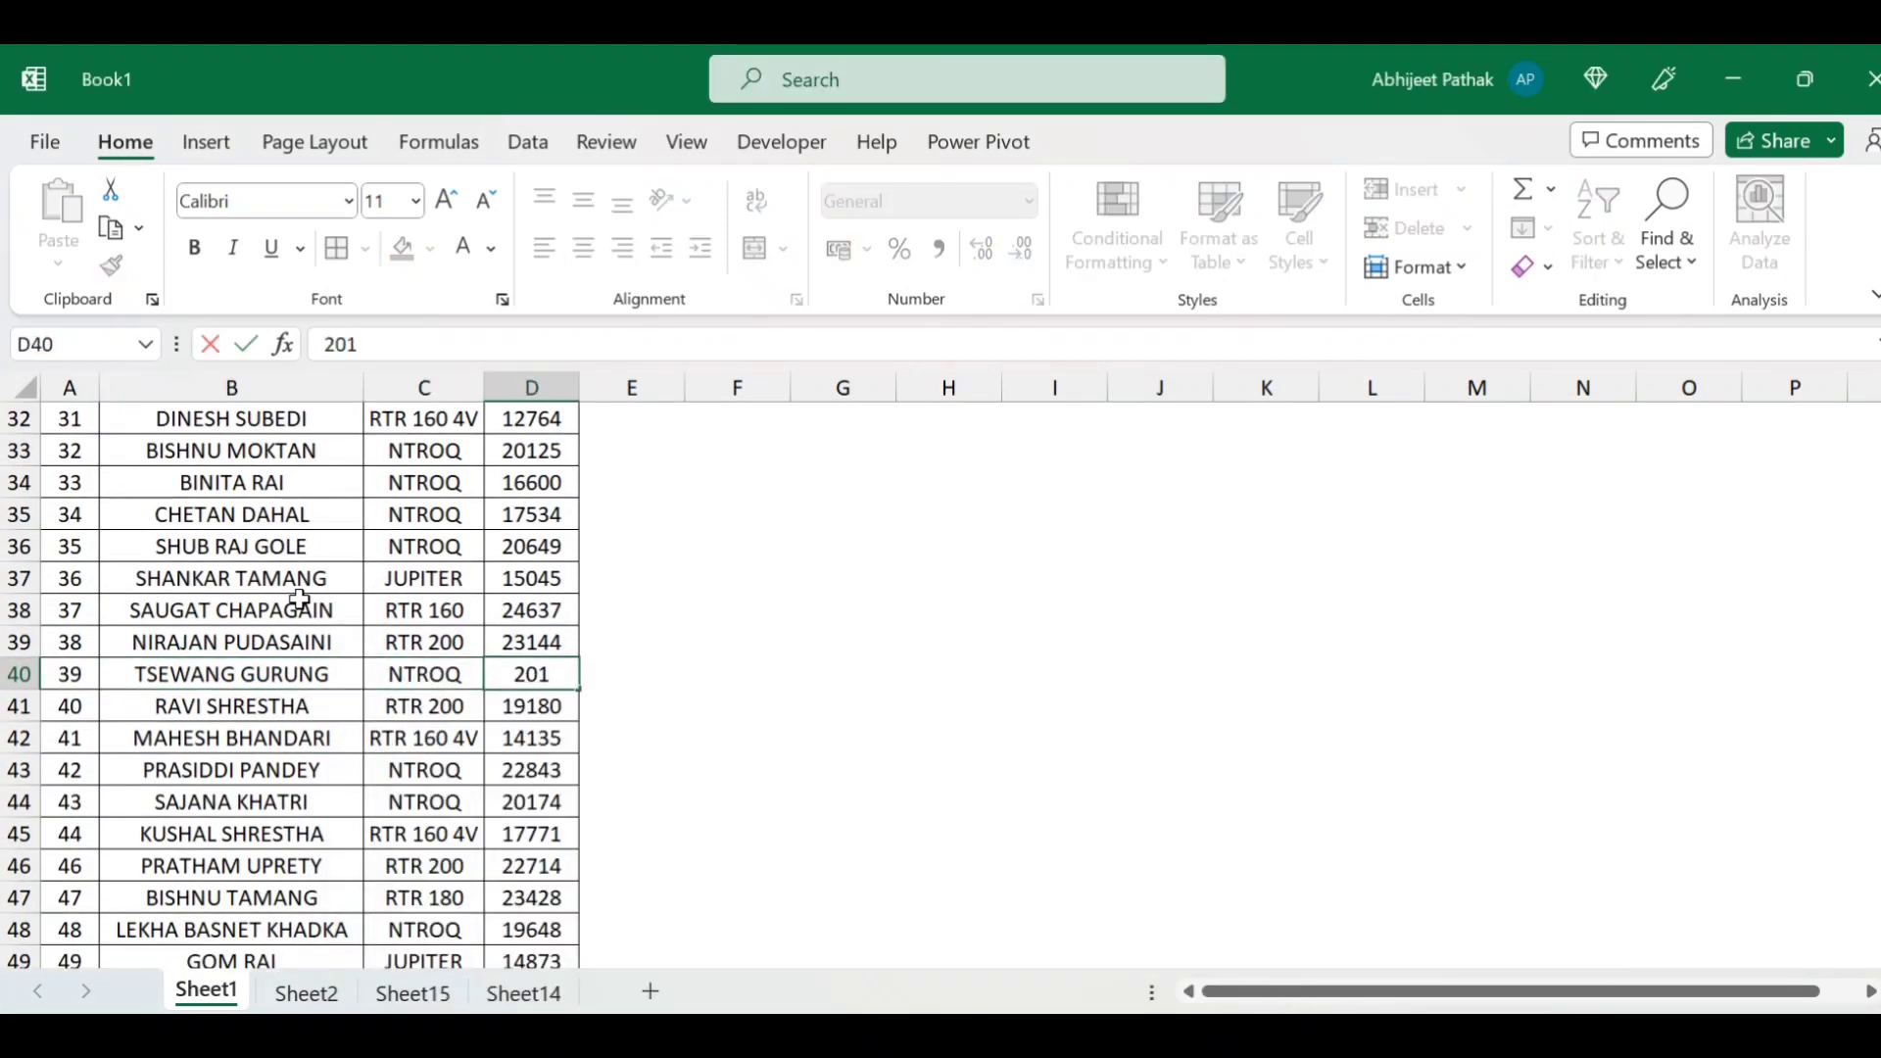
pyautogui.write('25')
pyautogui.press('Return')
# - Confirm the Sheet1 sales total in D139 now reads 2614625
pyautogui.click(397, 609)
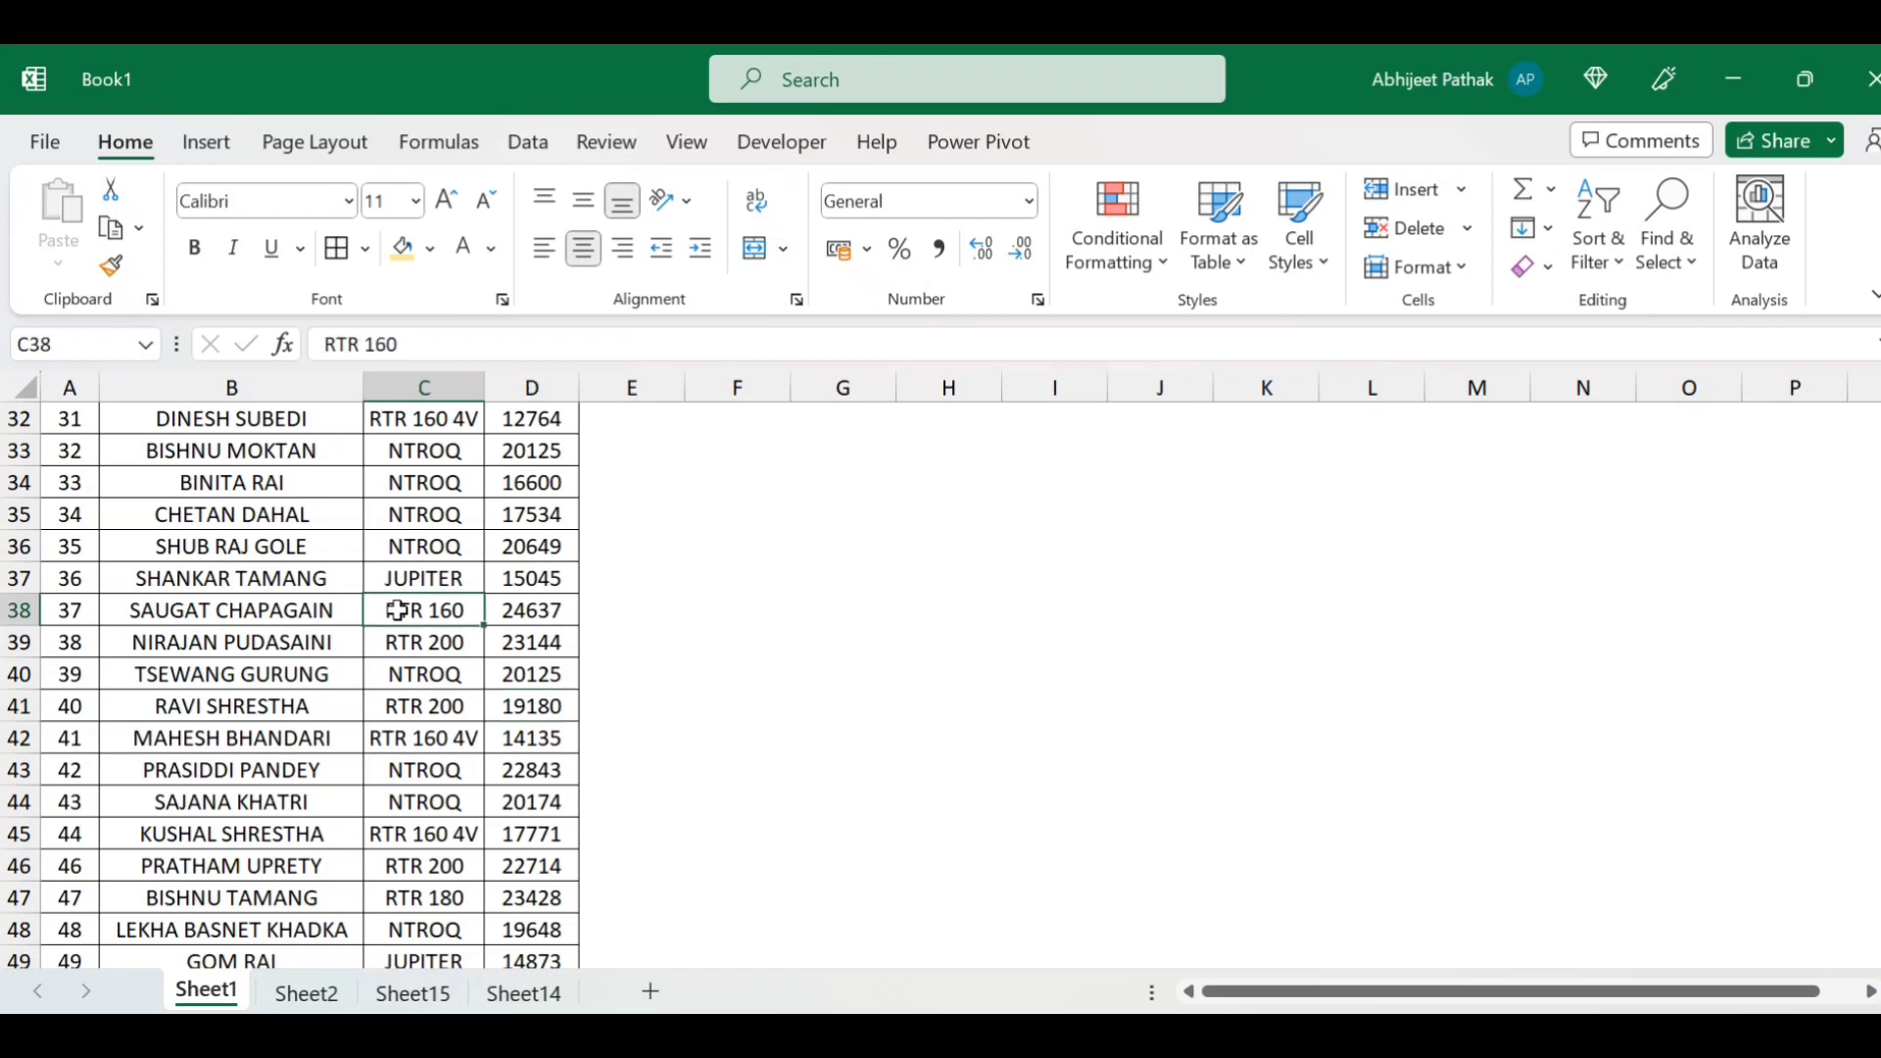
pyautogui.hotkey('ctrl', 'Down')
pyautogui.press('Down')
pyautogui.press('Right')
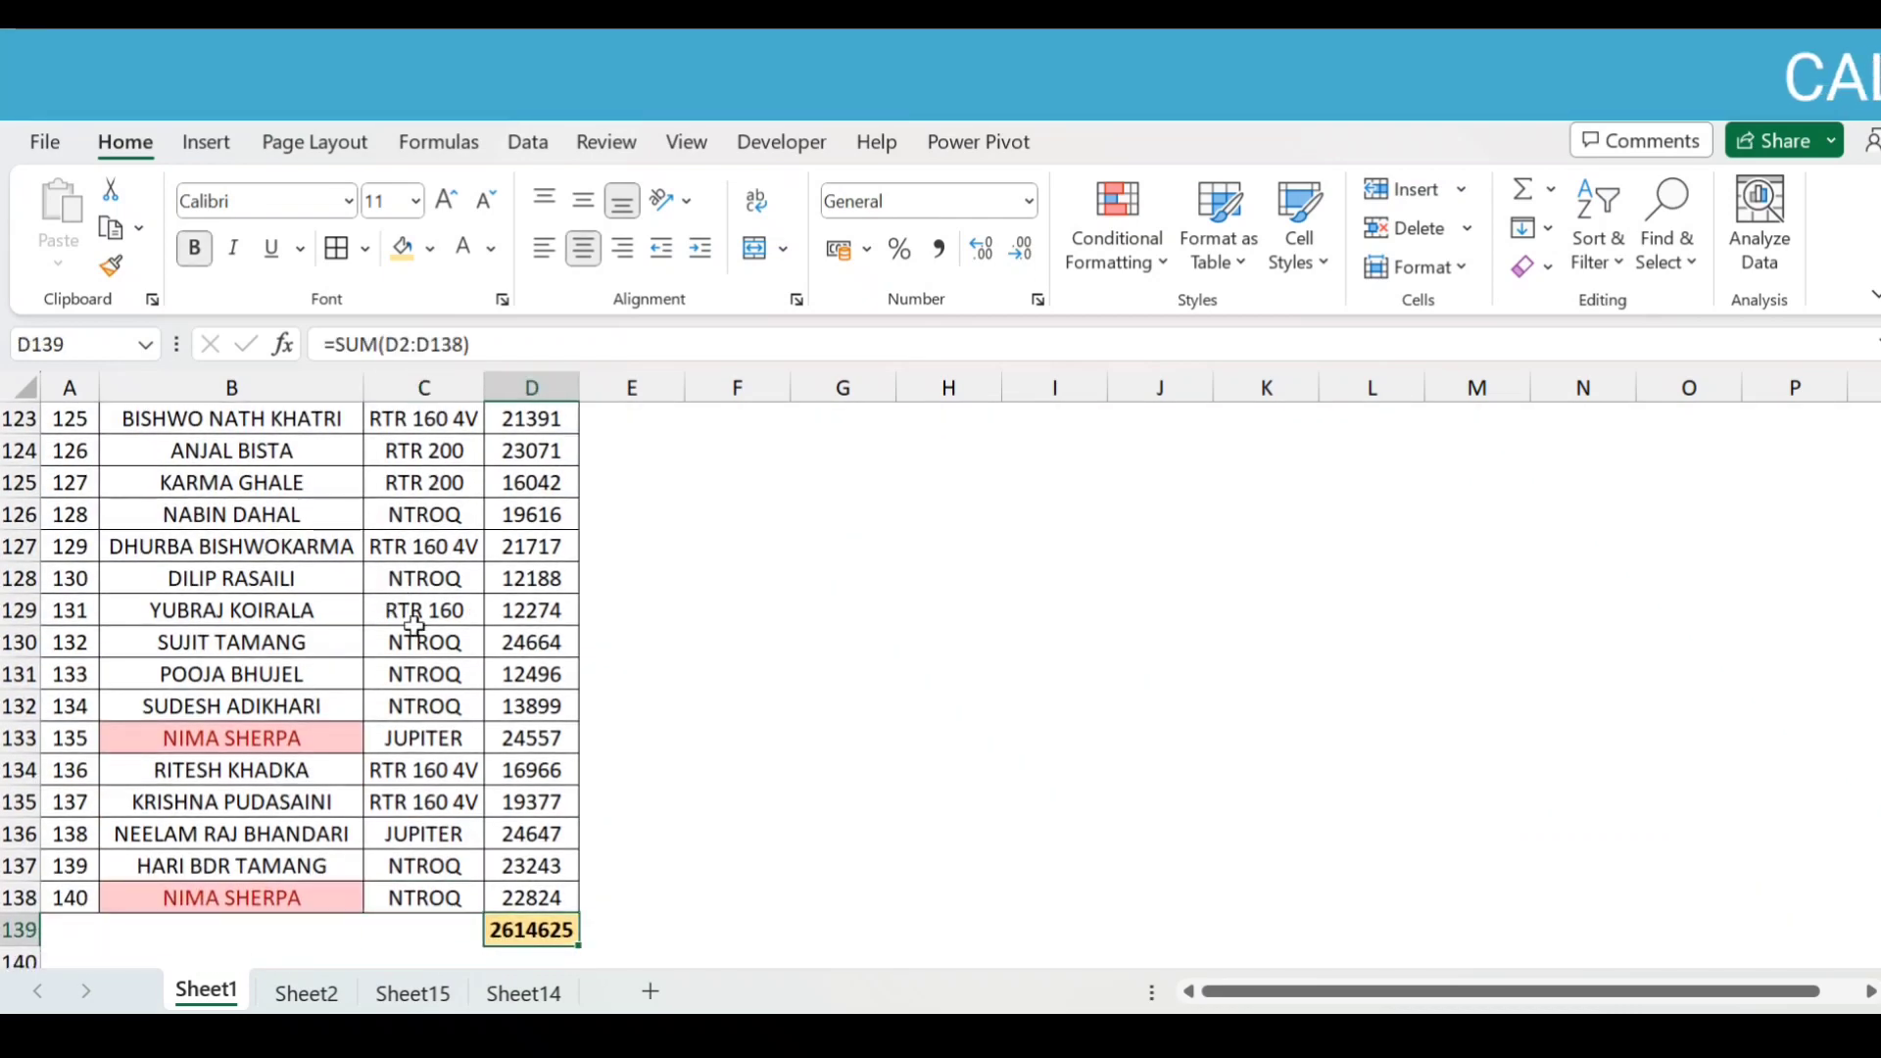
# - Compare Sheet2's sales total, then return to the top of Sheet1's data
pyautogui.click(307, 992)
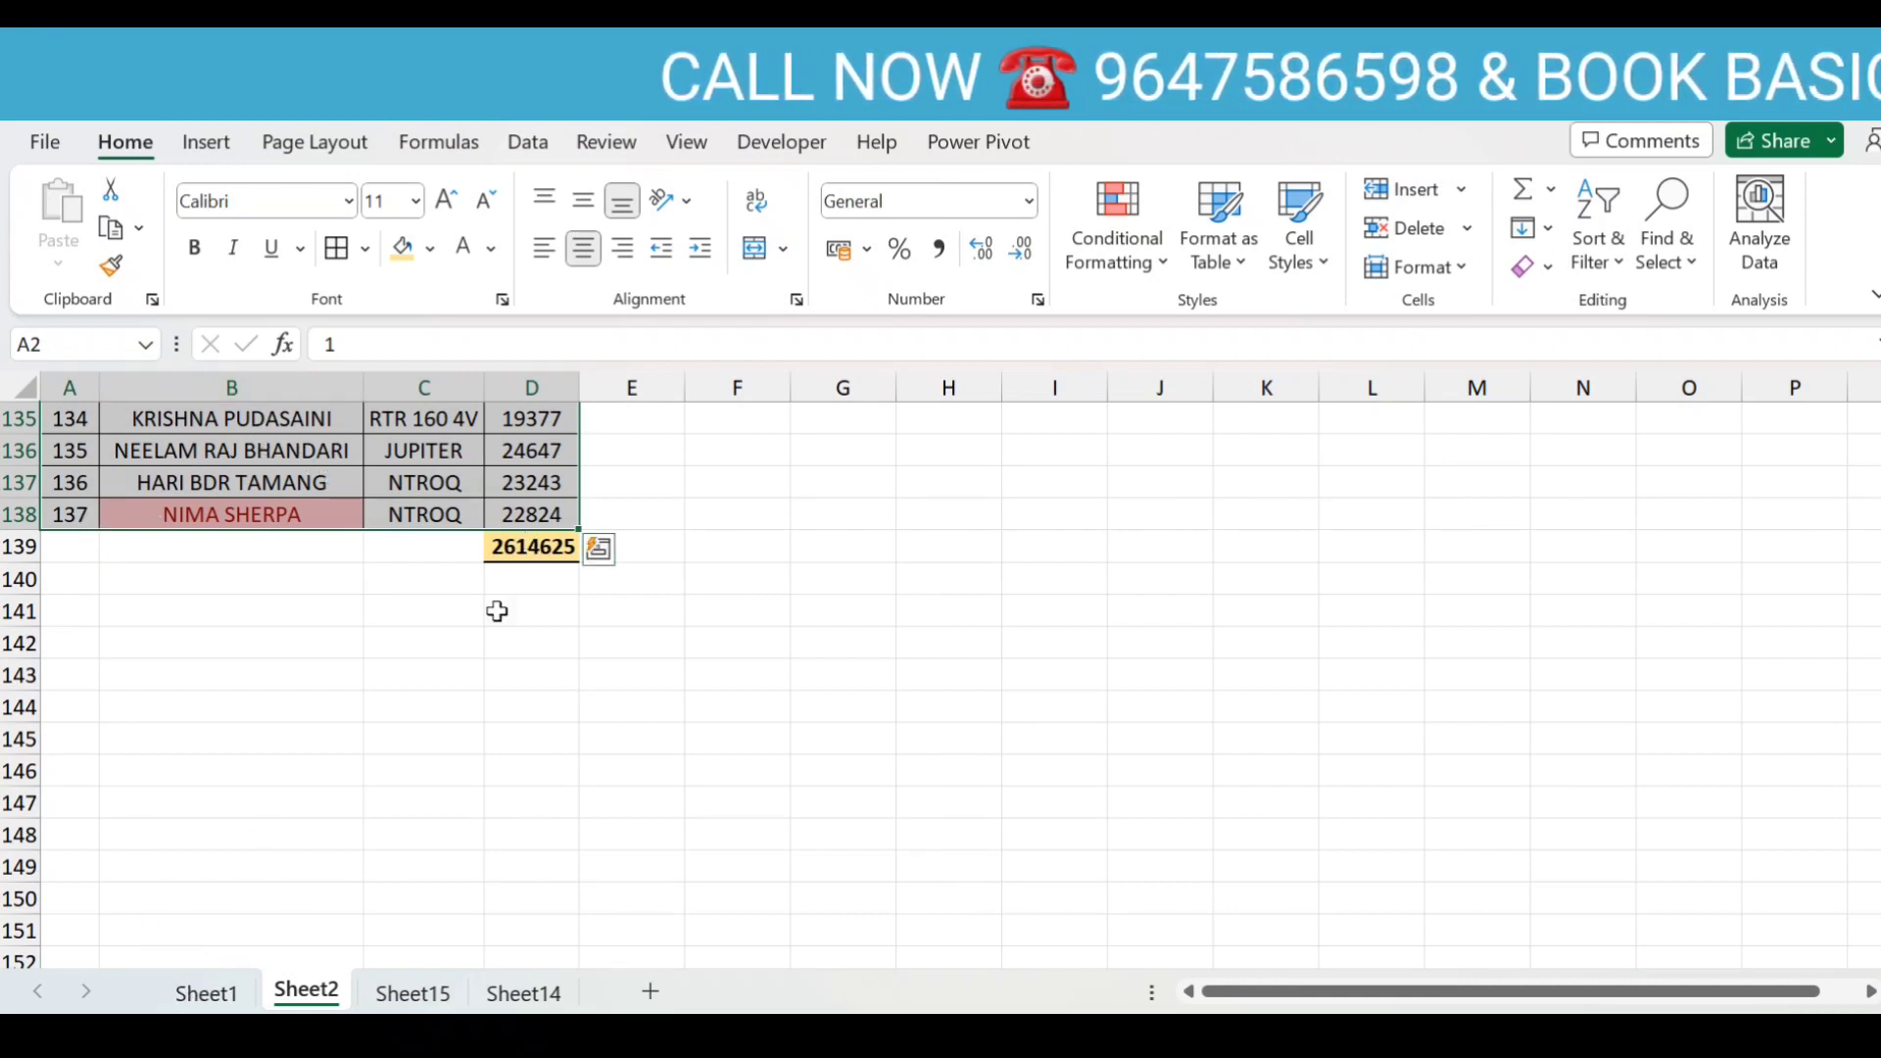
pyautogui.click(207, 985)
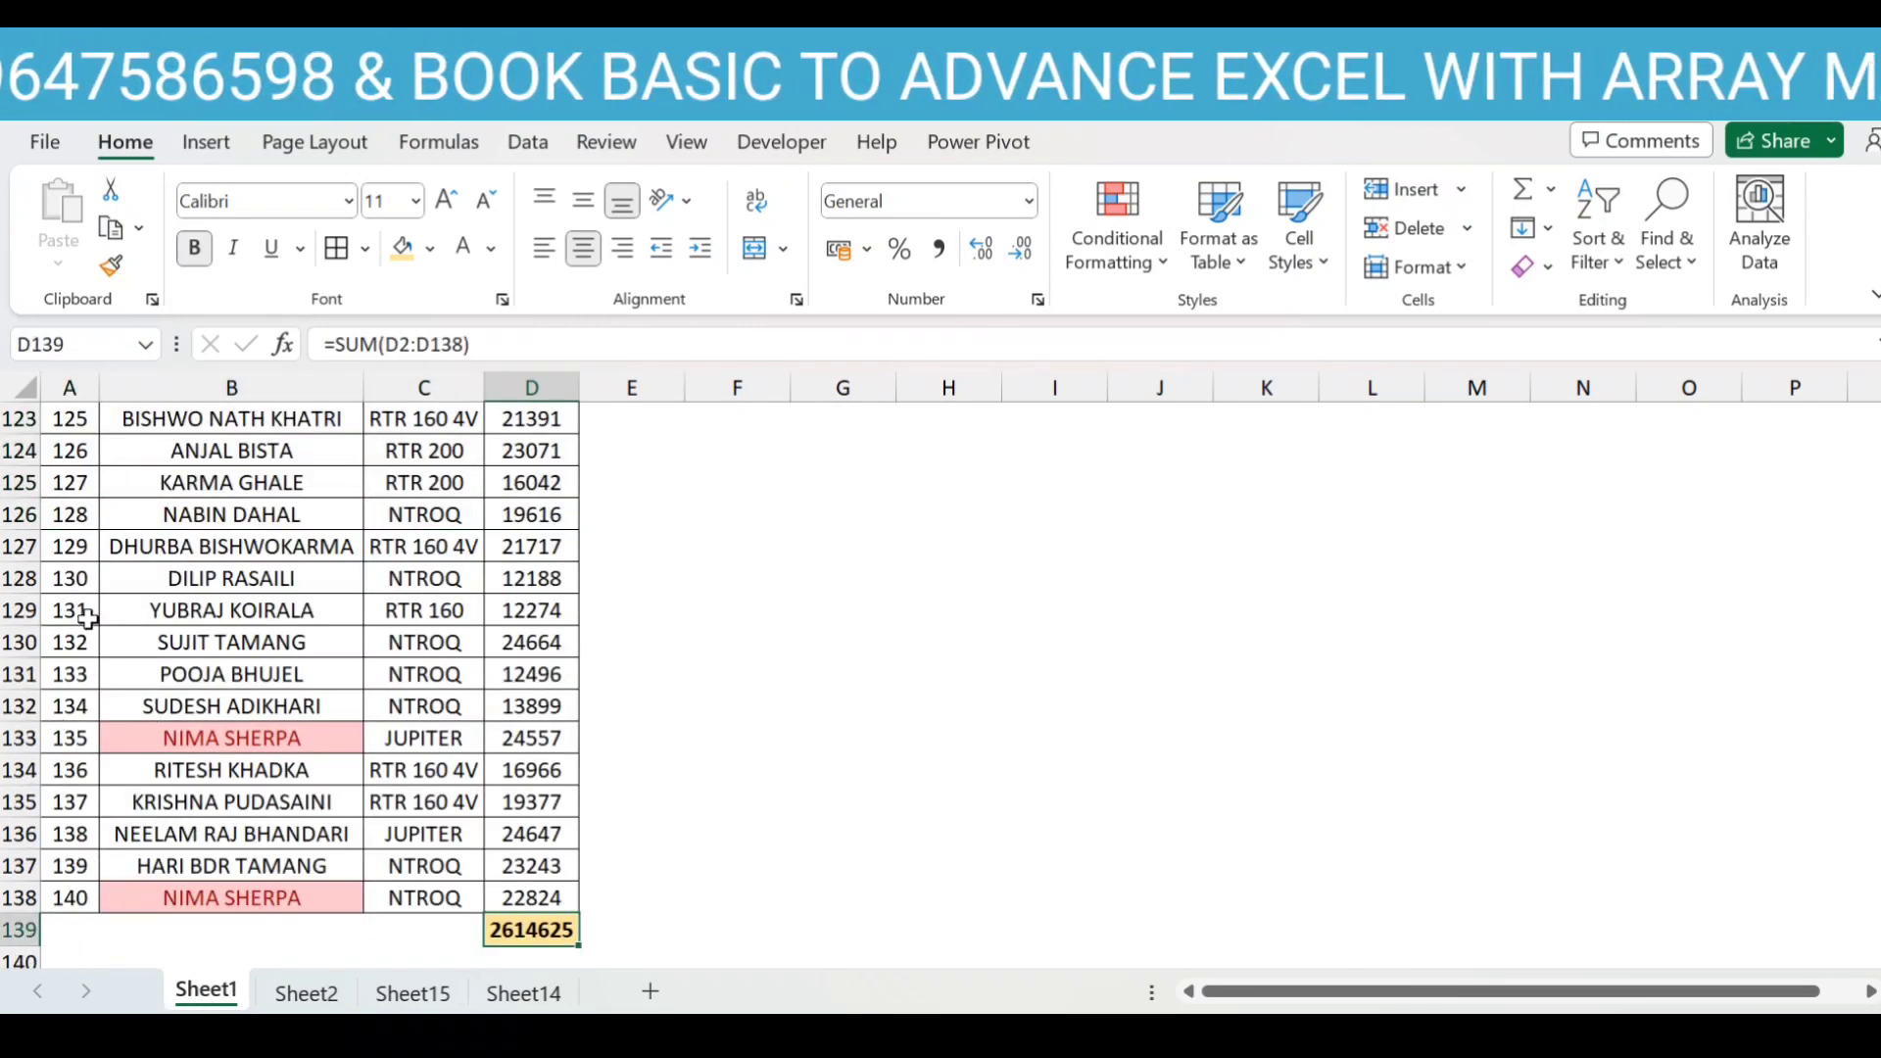
pyautogui.scroll(1, 86, 612)
pyautogui.scroll(7, 78, 569)
pyautogui.scroll(9, 73, 529)
pyautogui.scroll(9, 78, 548)
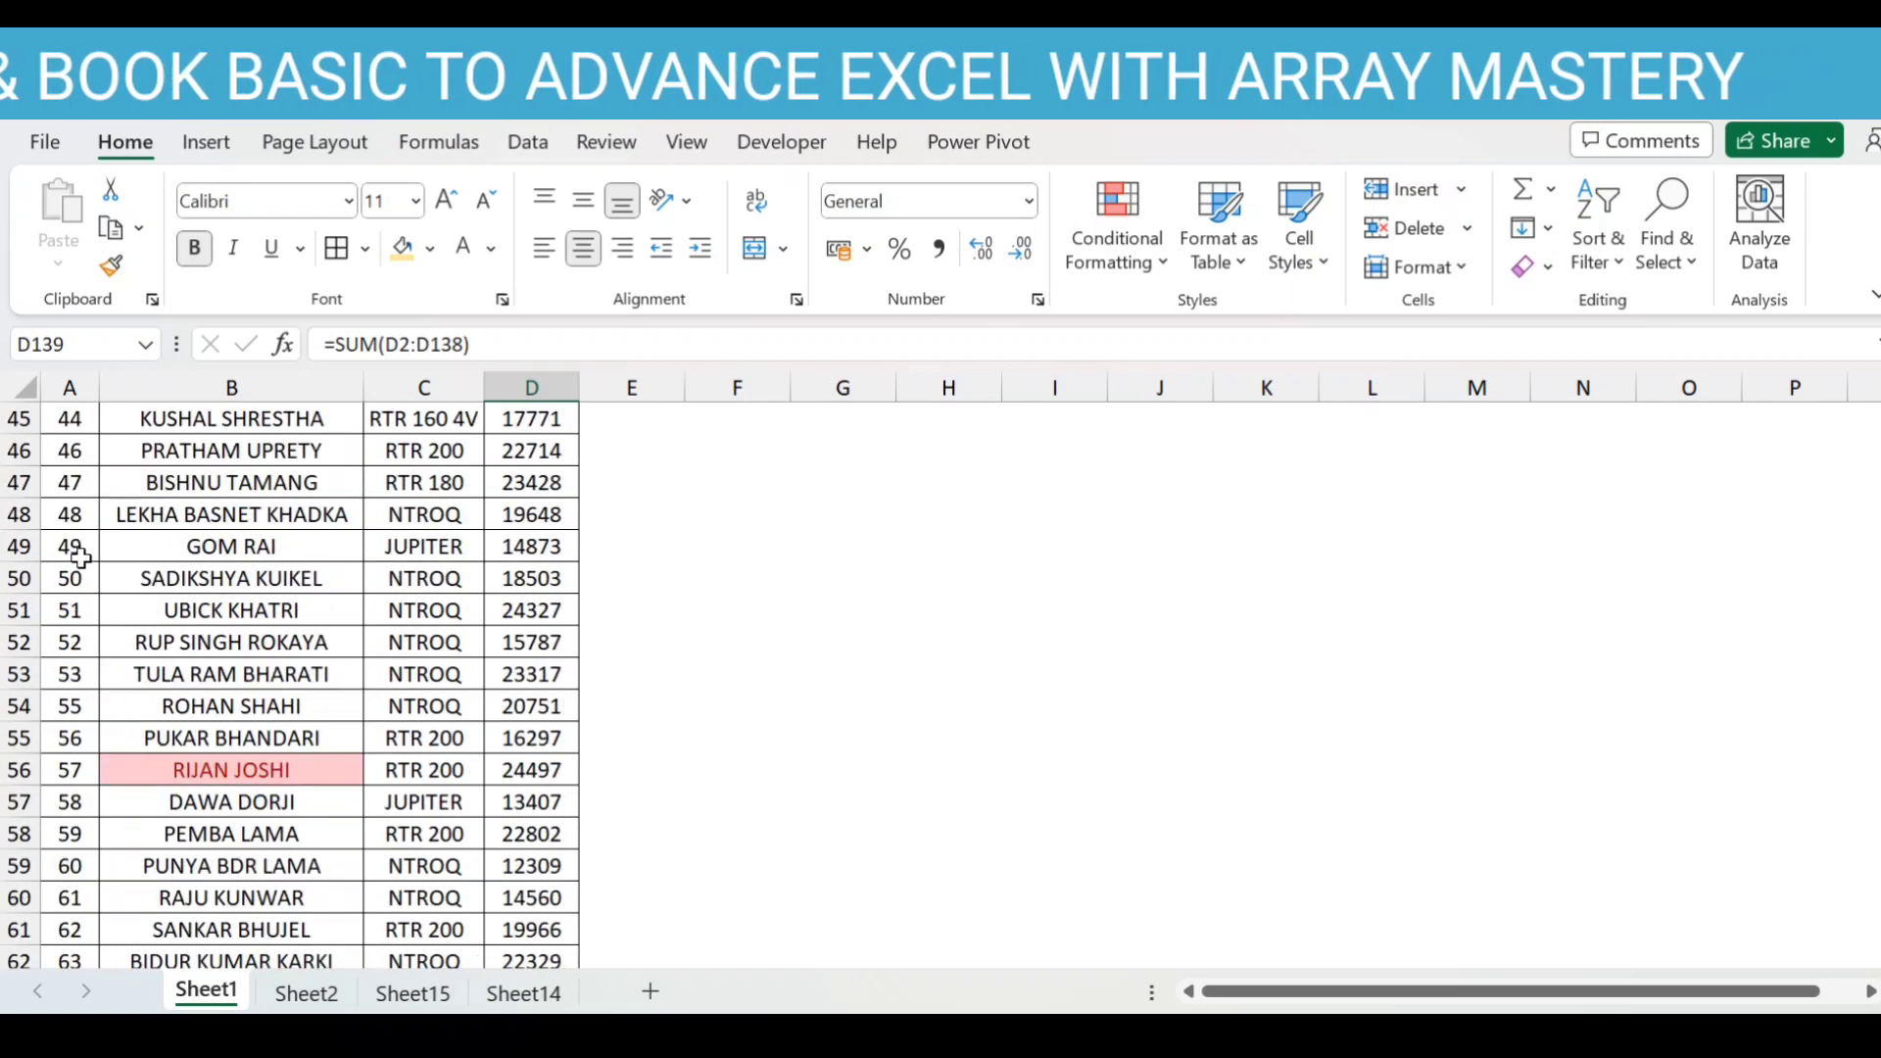
pyautogui.scroll(11, 81, 557)
pyautogui.scroll(4, 80, 529)
# - Refill the S.NO column from A2:A3 down to 137, then show Sheet2
pyautogui.moveTo(71, 452); pyautogui.dragTo(84, 487)
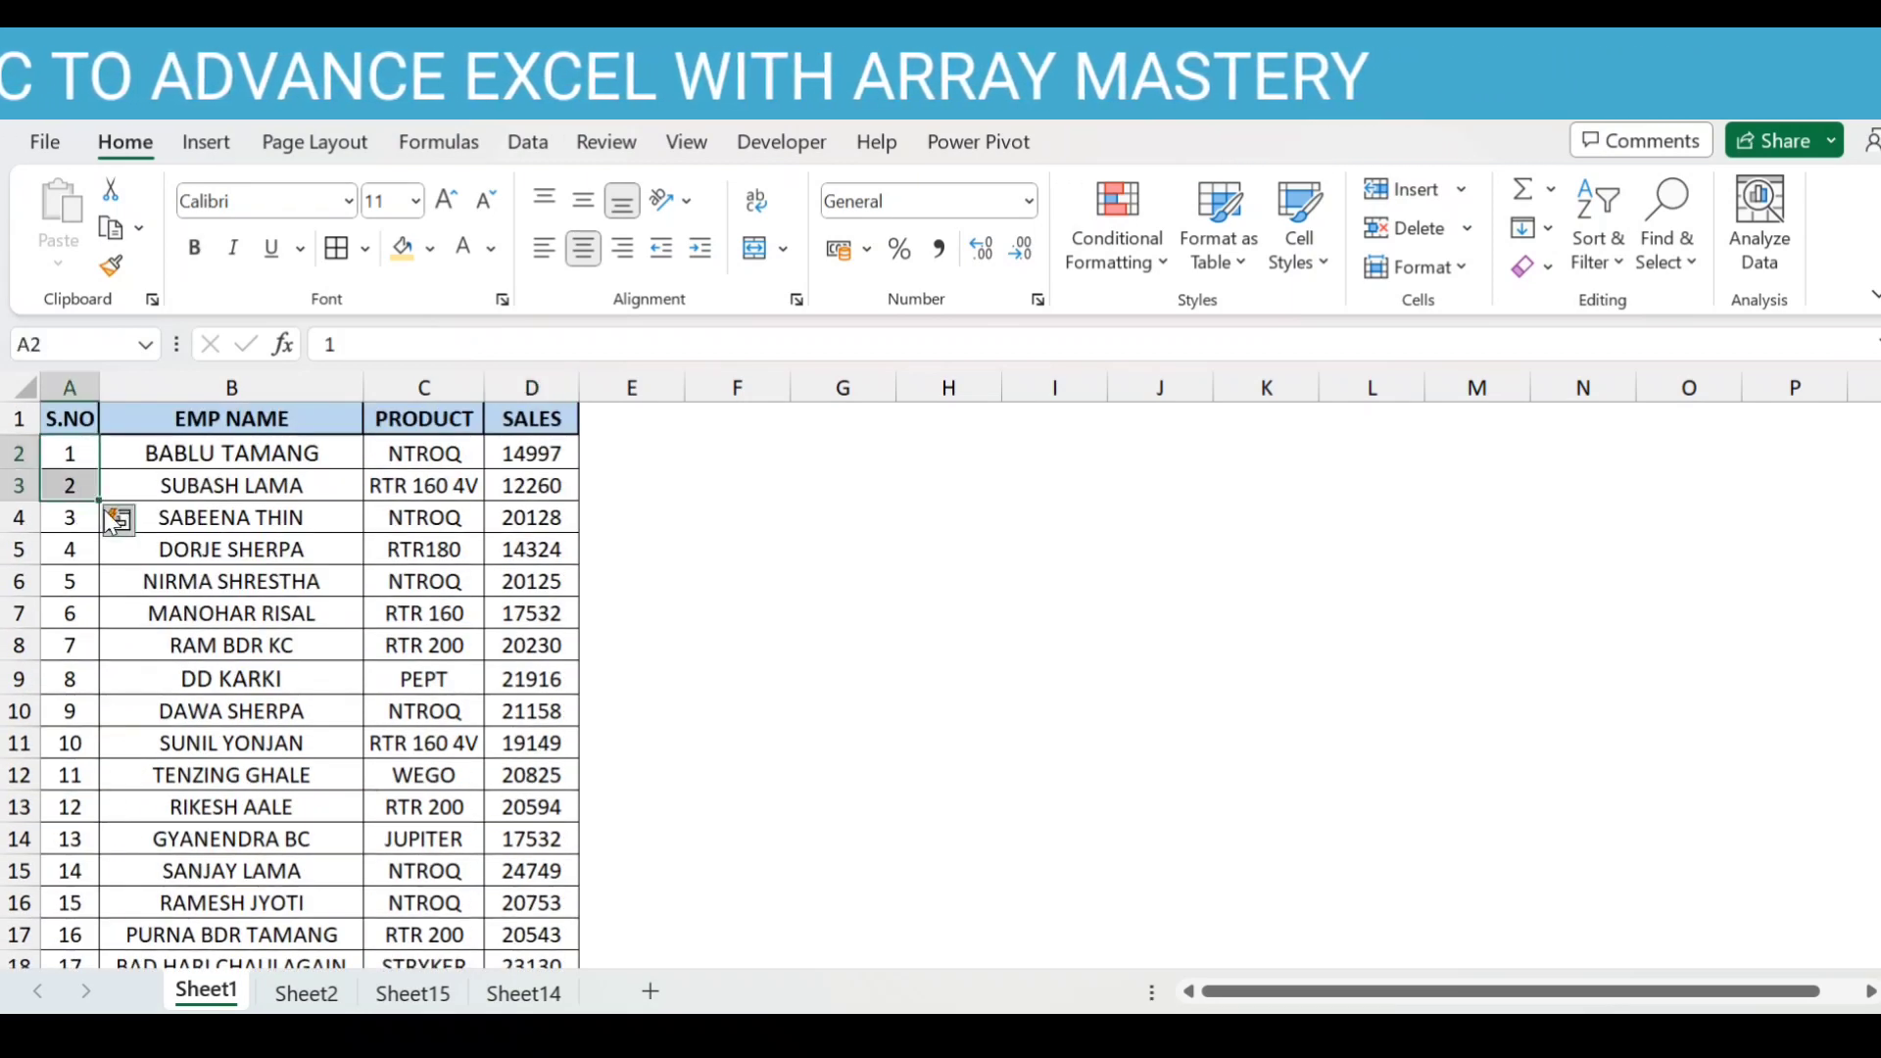
pyautogui.doubleClick(99, 499)
pyautogui.click(89, 578)
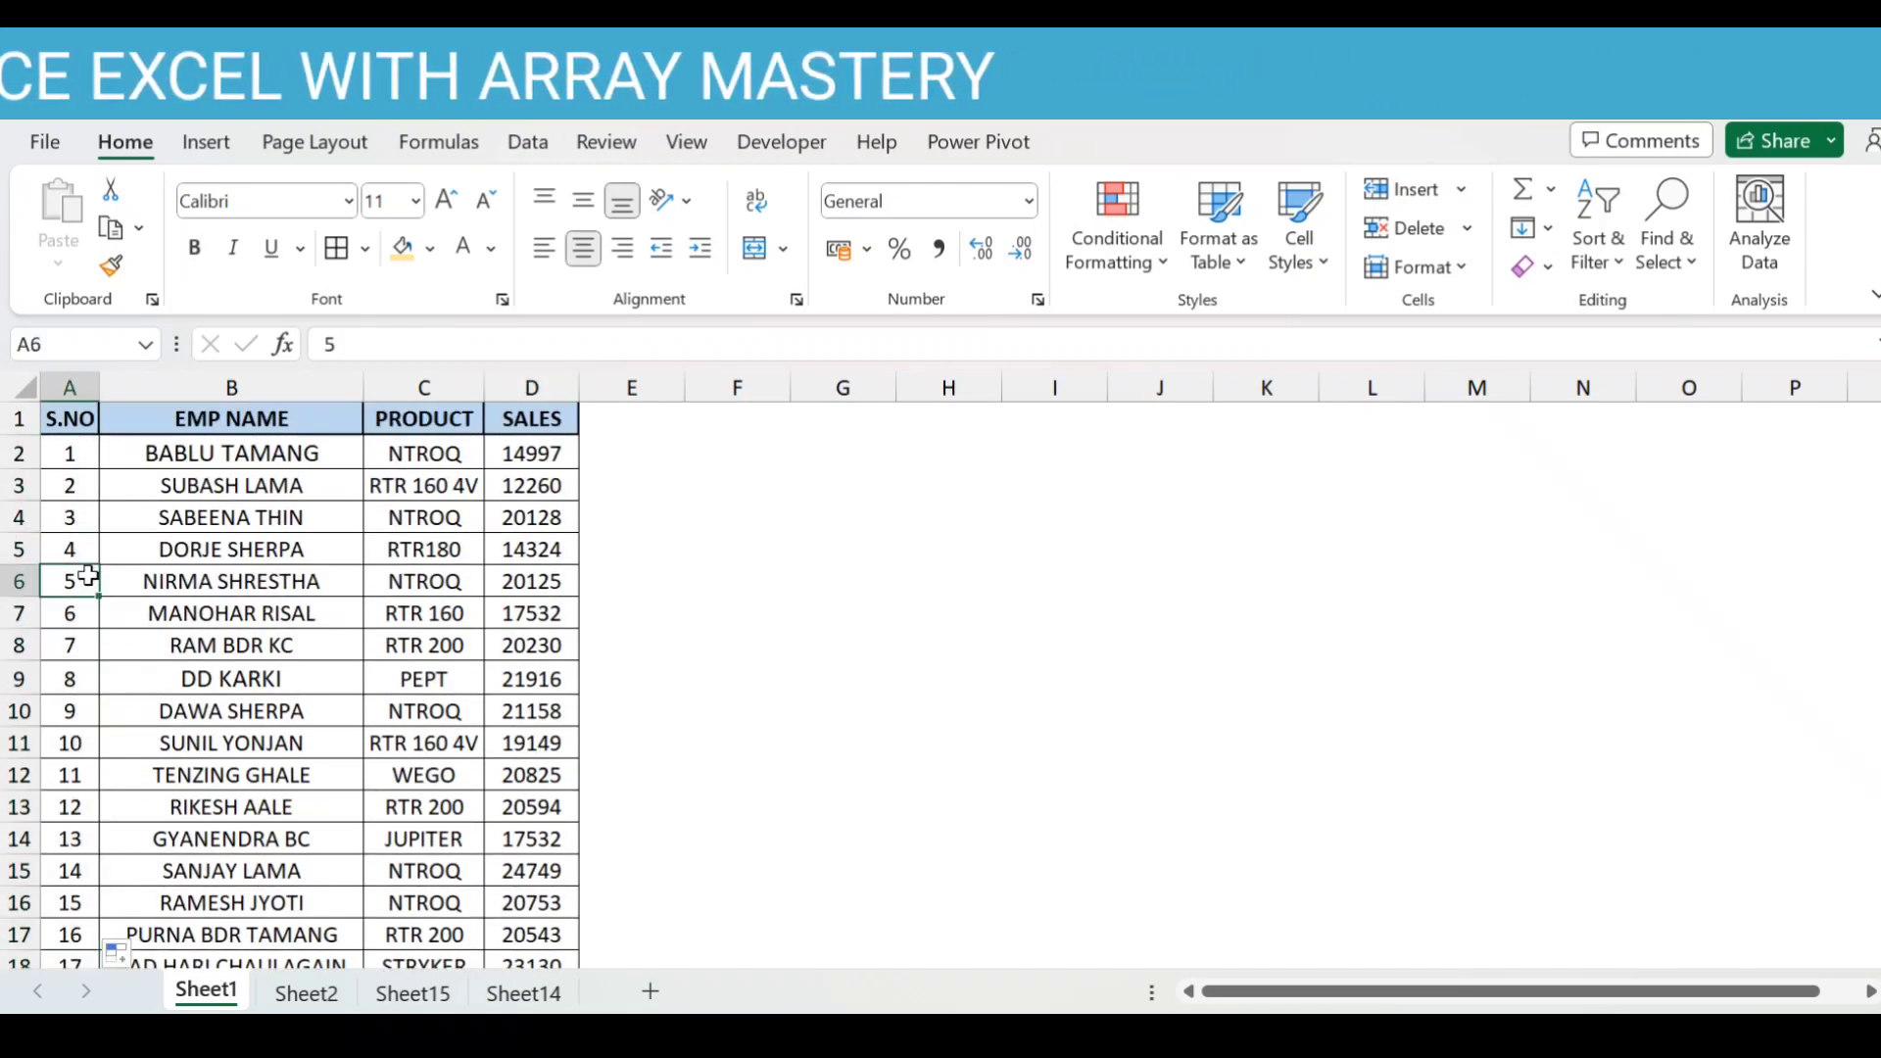
pyautogui.hotkey('ctrl', 'Down')
pyautogui.scroll(-1, 570, 896)
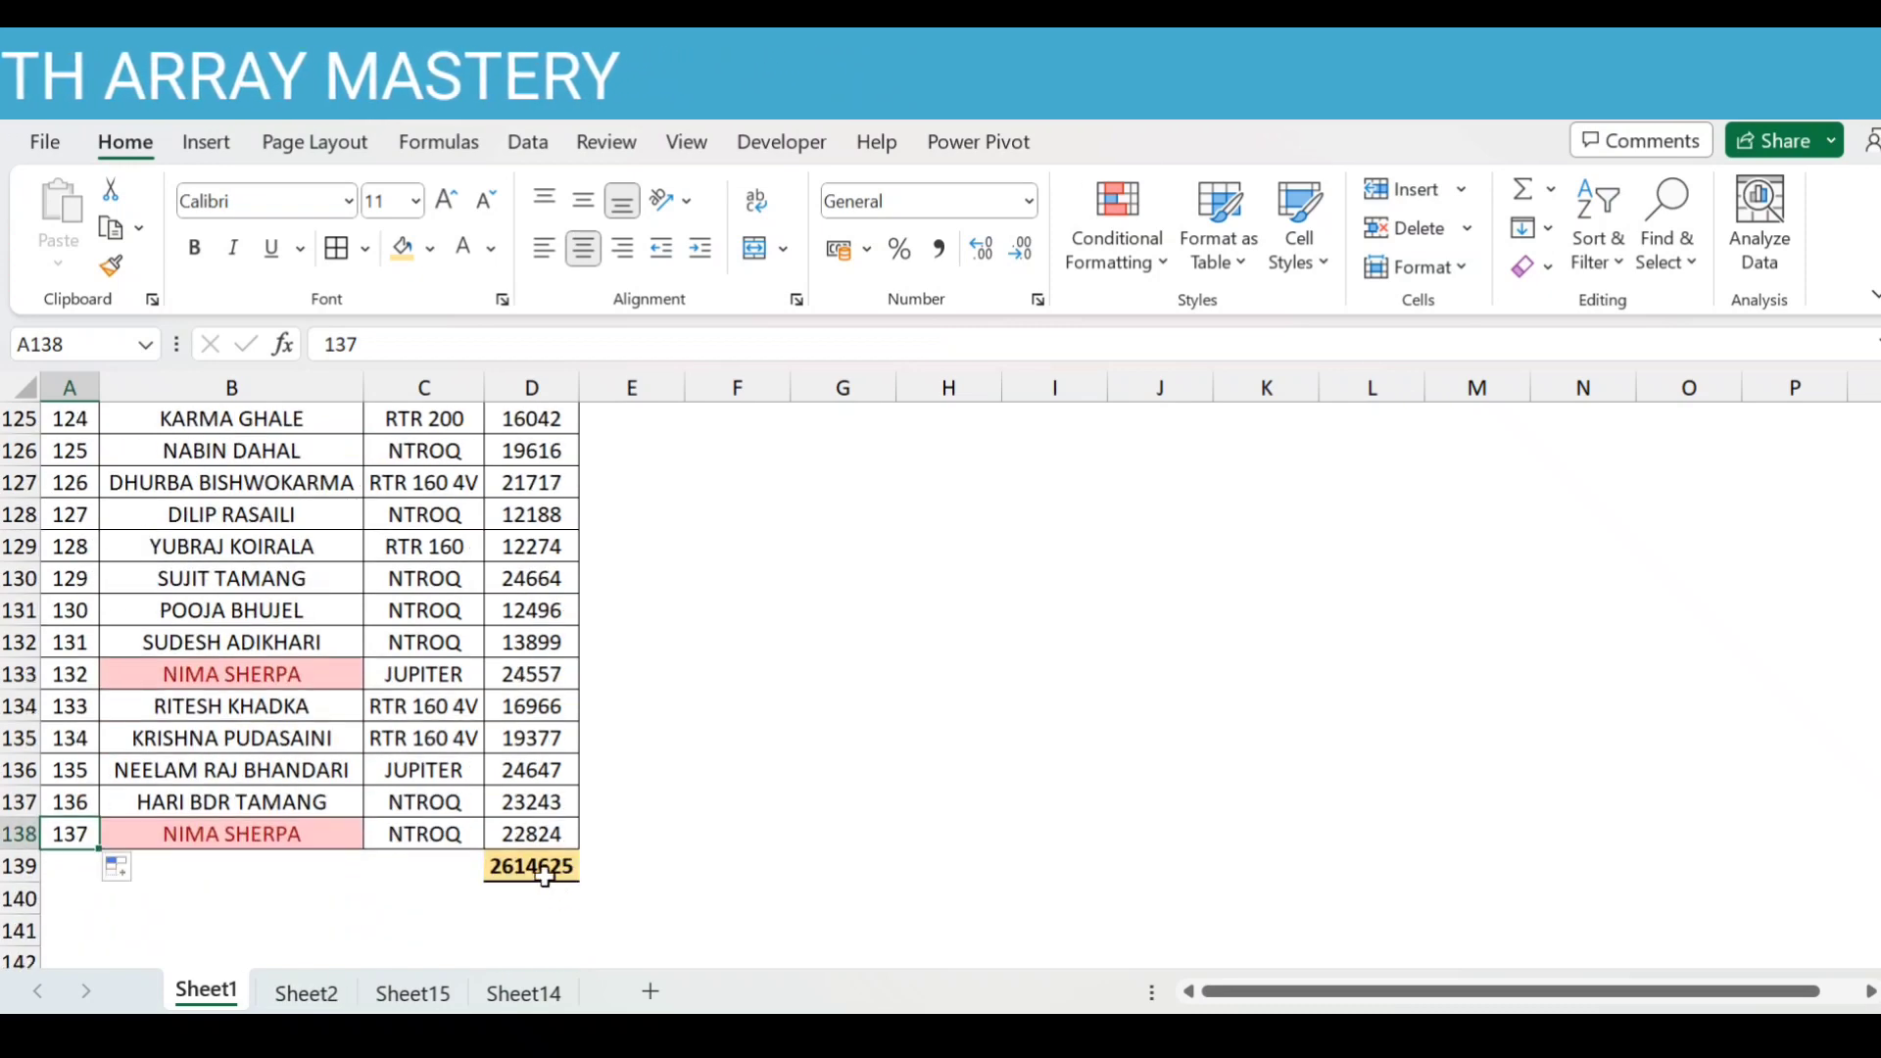
pyautogui.click(328, 1004)
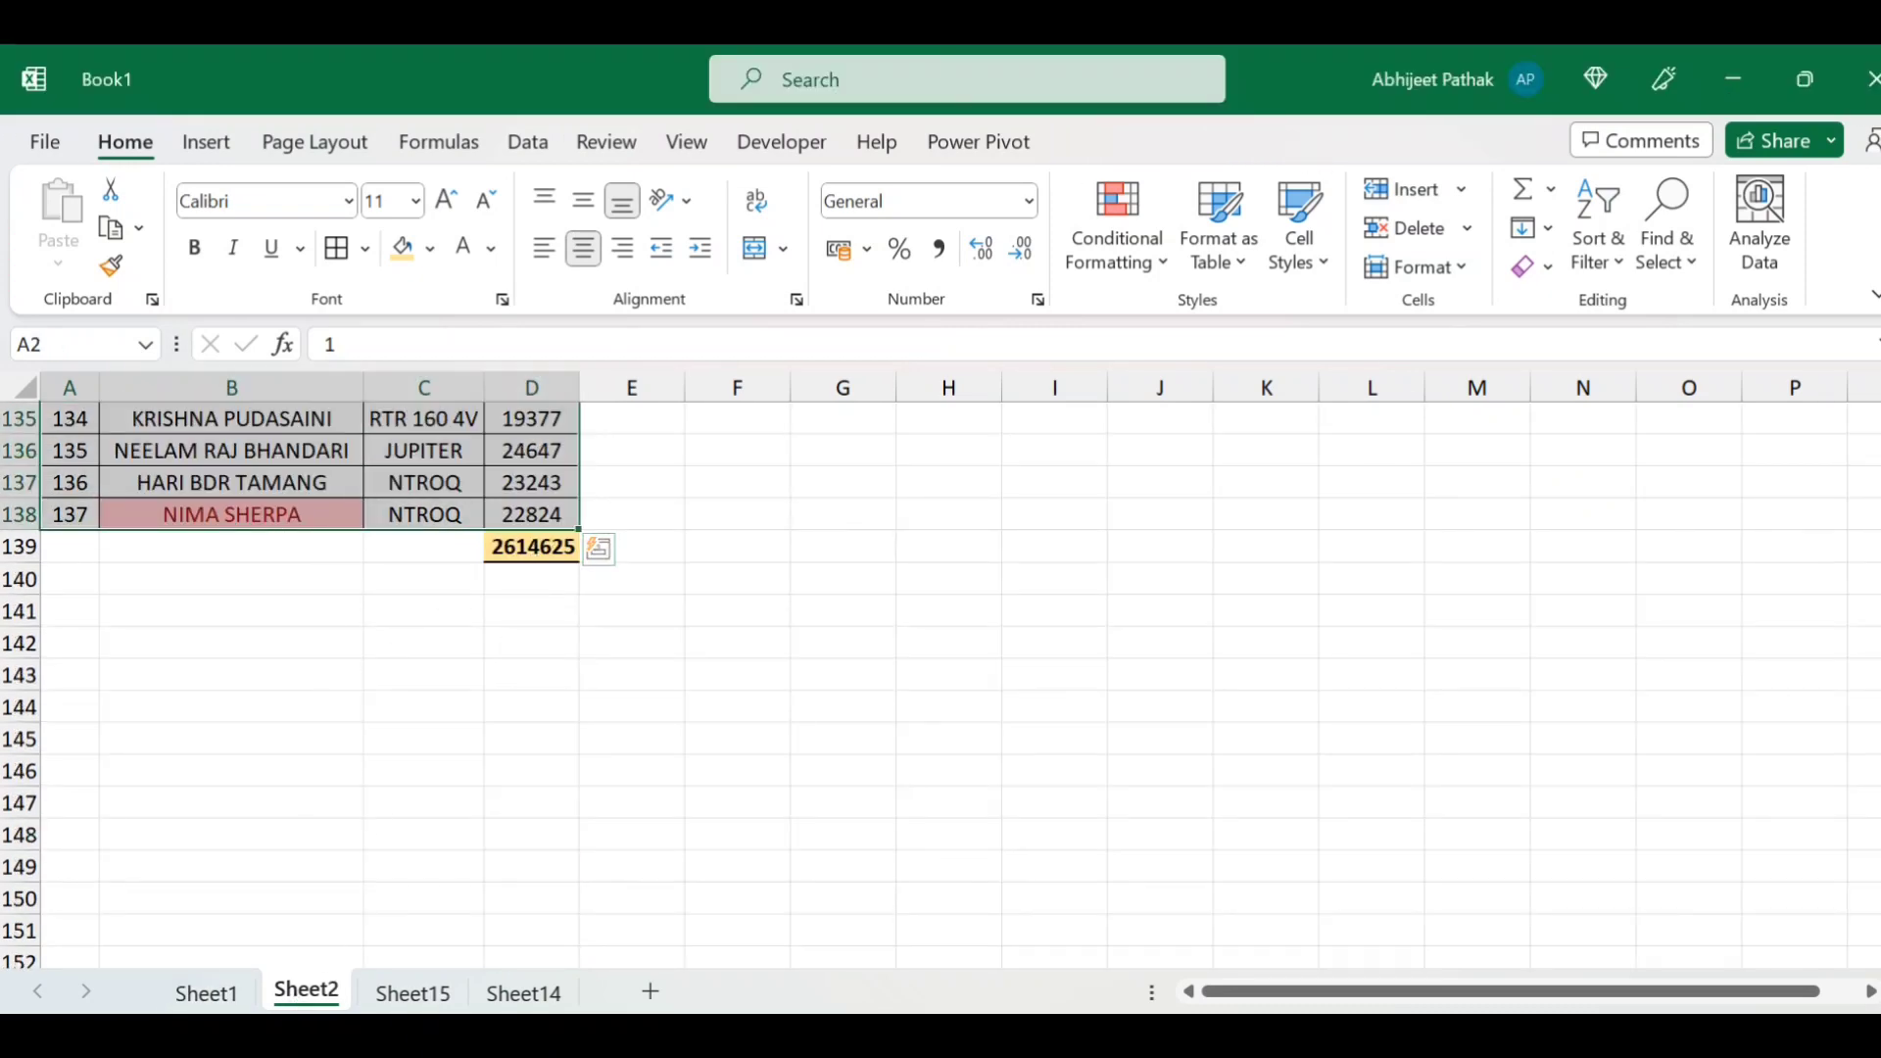
# - Show the Sheet15 pivot scrolled up to its top headers
pyautogui.click(421, 994)
pyautogui.scroll(-1, 524, 809)
pyautogui.scroll(10, 529, 813)
pyautogui.scroll(10, 546, 815)
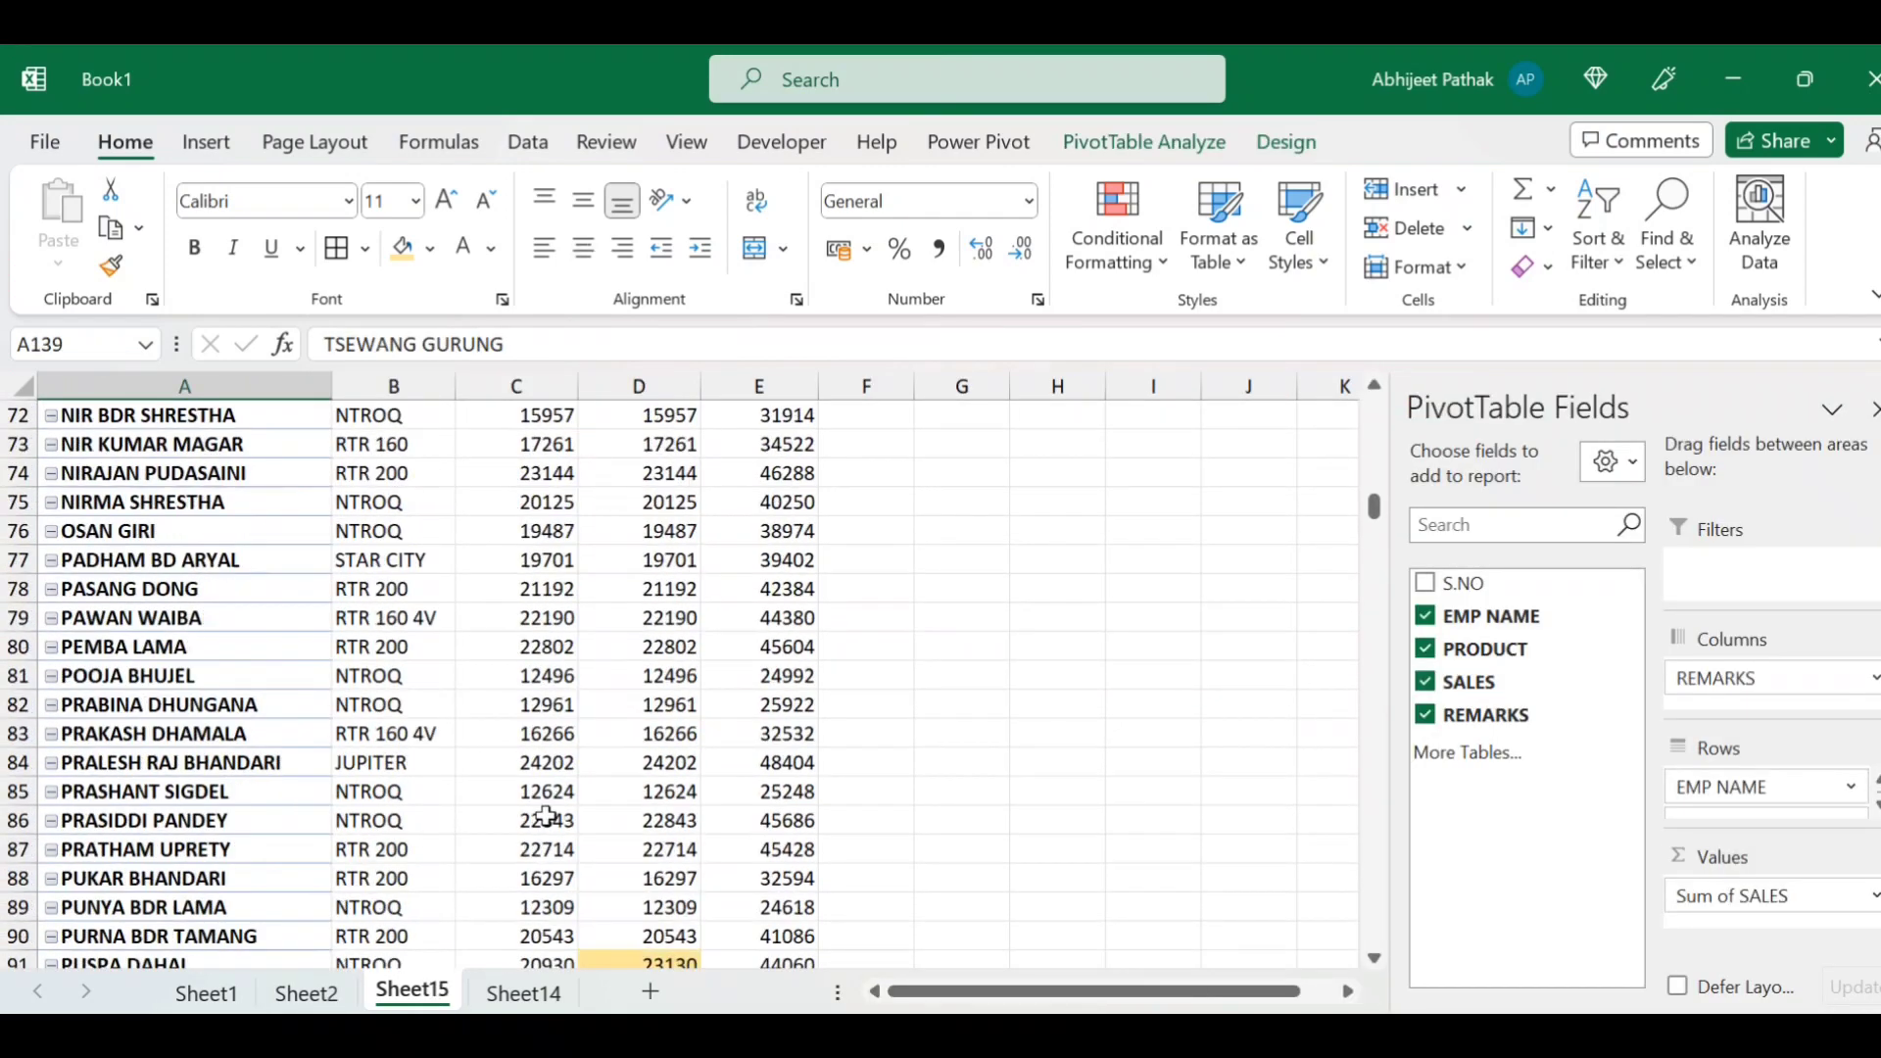
pyautogui.scroll(5, 547, 815)
pyautogui.scroll(9, 544, 821)
pyautogui.scroll(5, 542, 823)
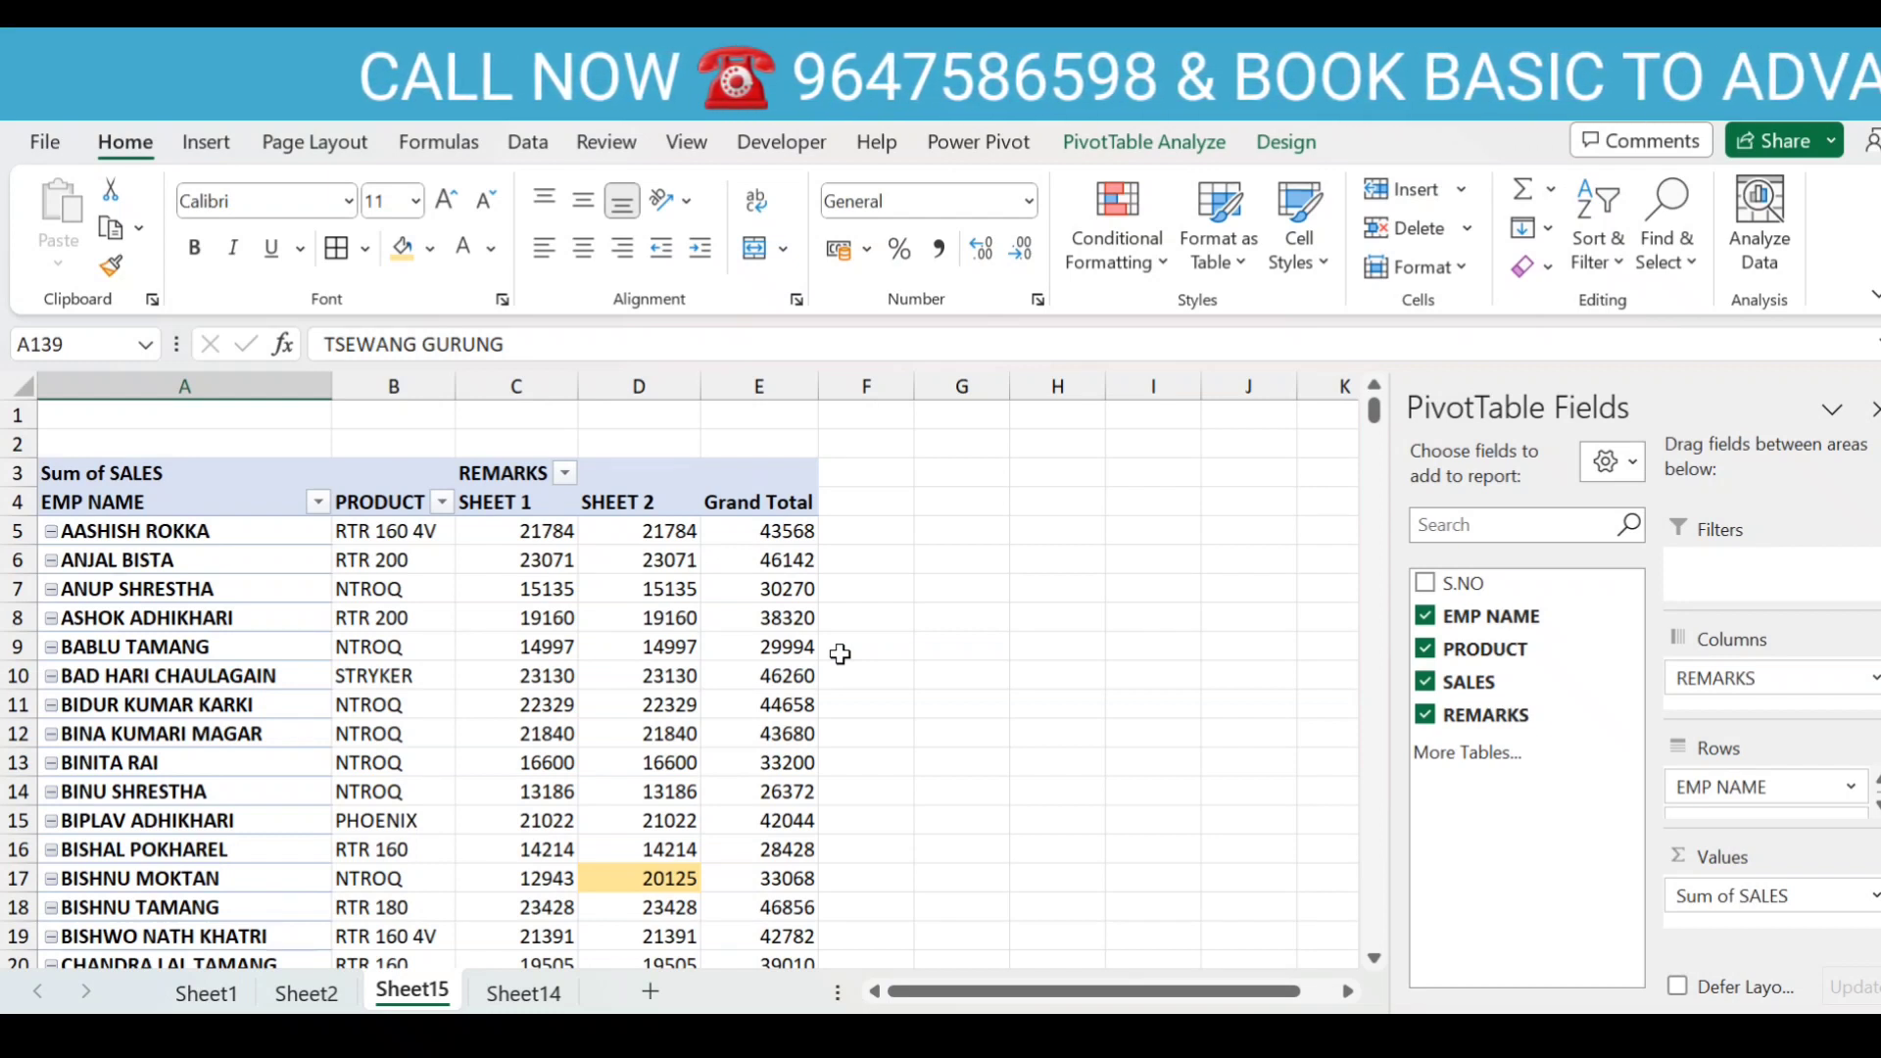
pyautogui.moveTo(184, 560)
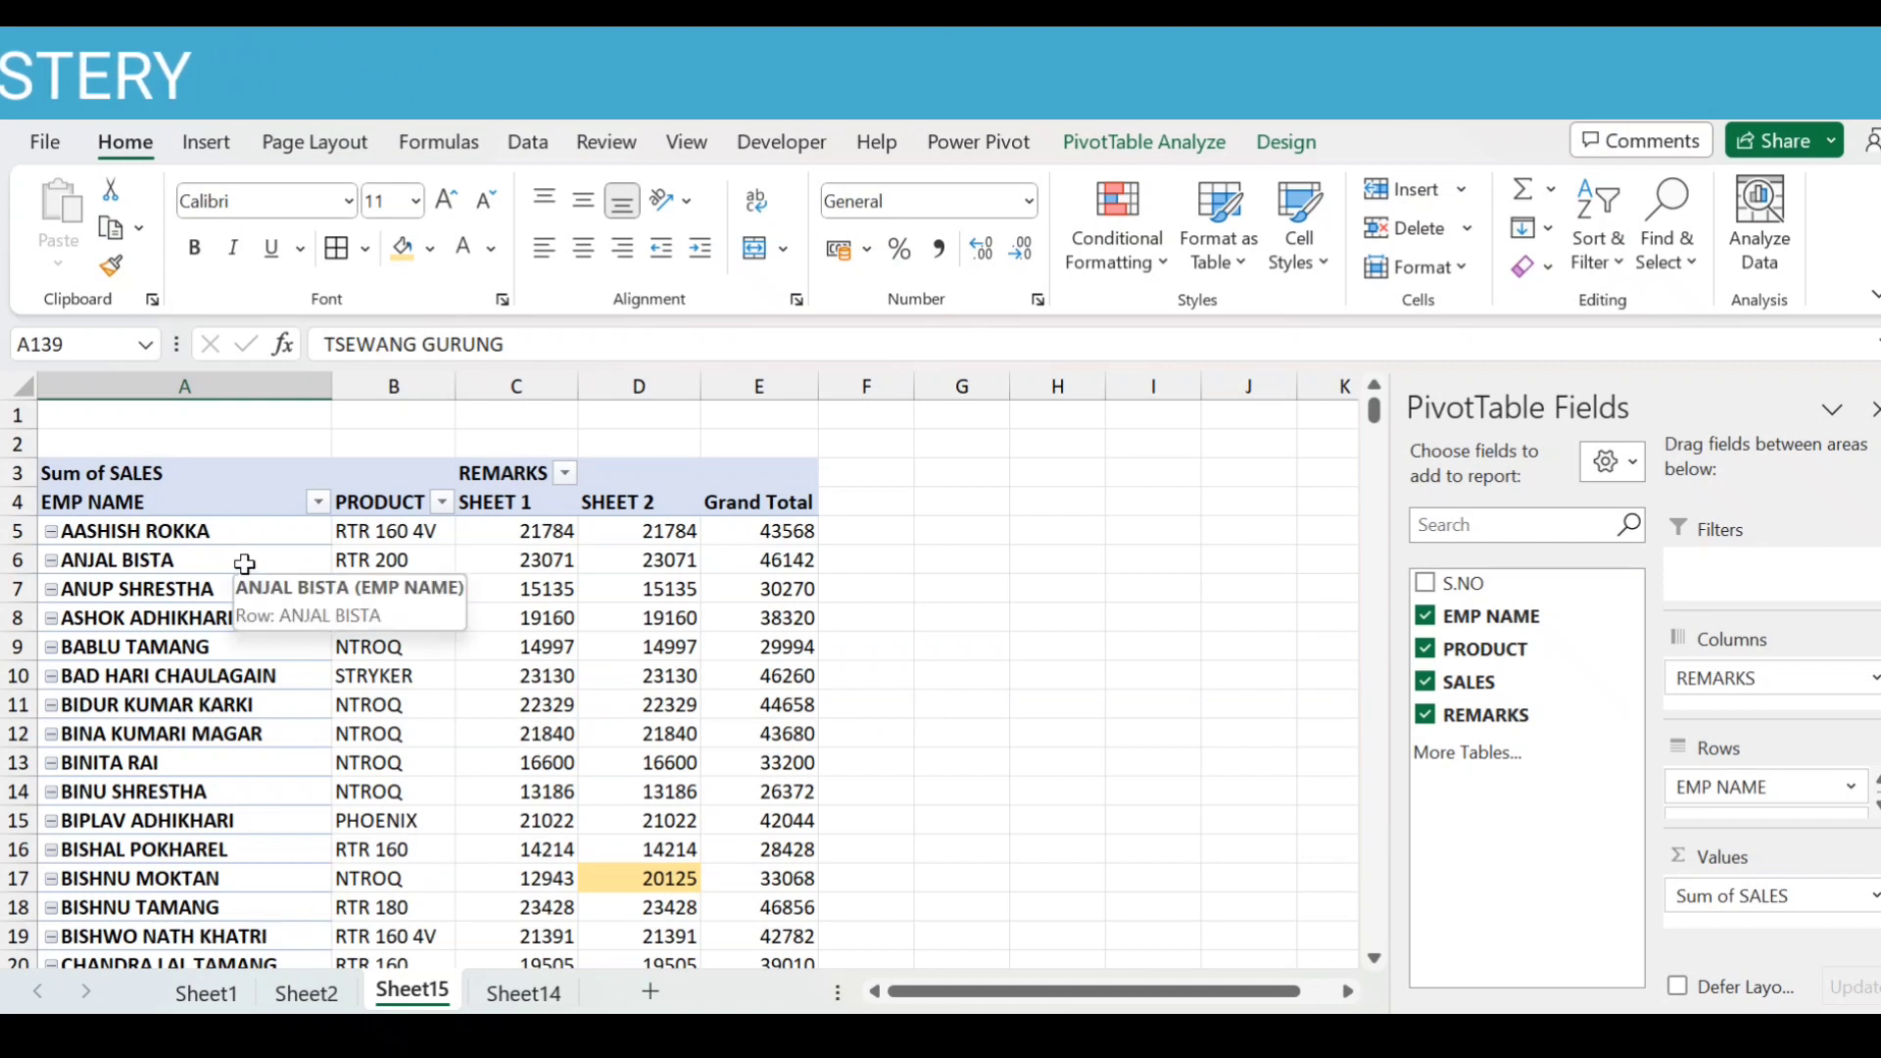
pyautogui.rightClick(245, 564)
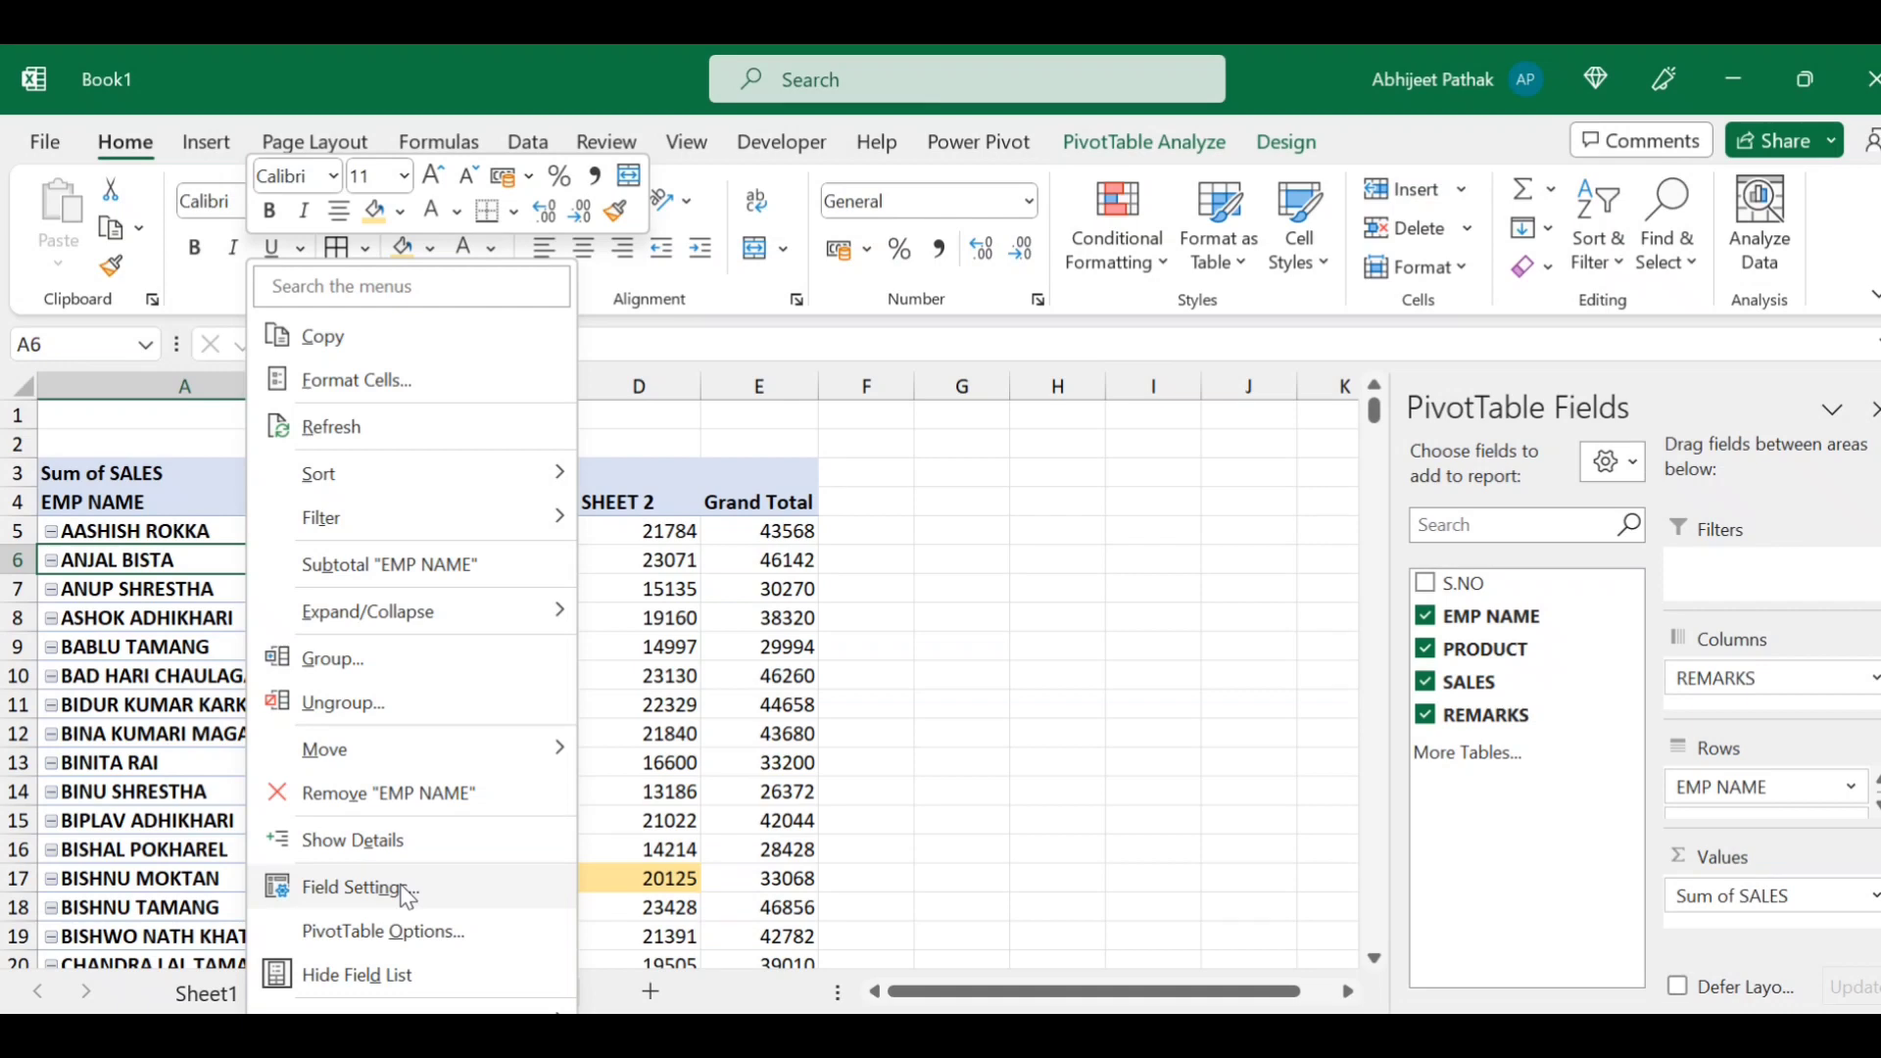
pyautogui.click(407, 930)
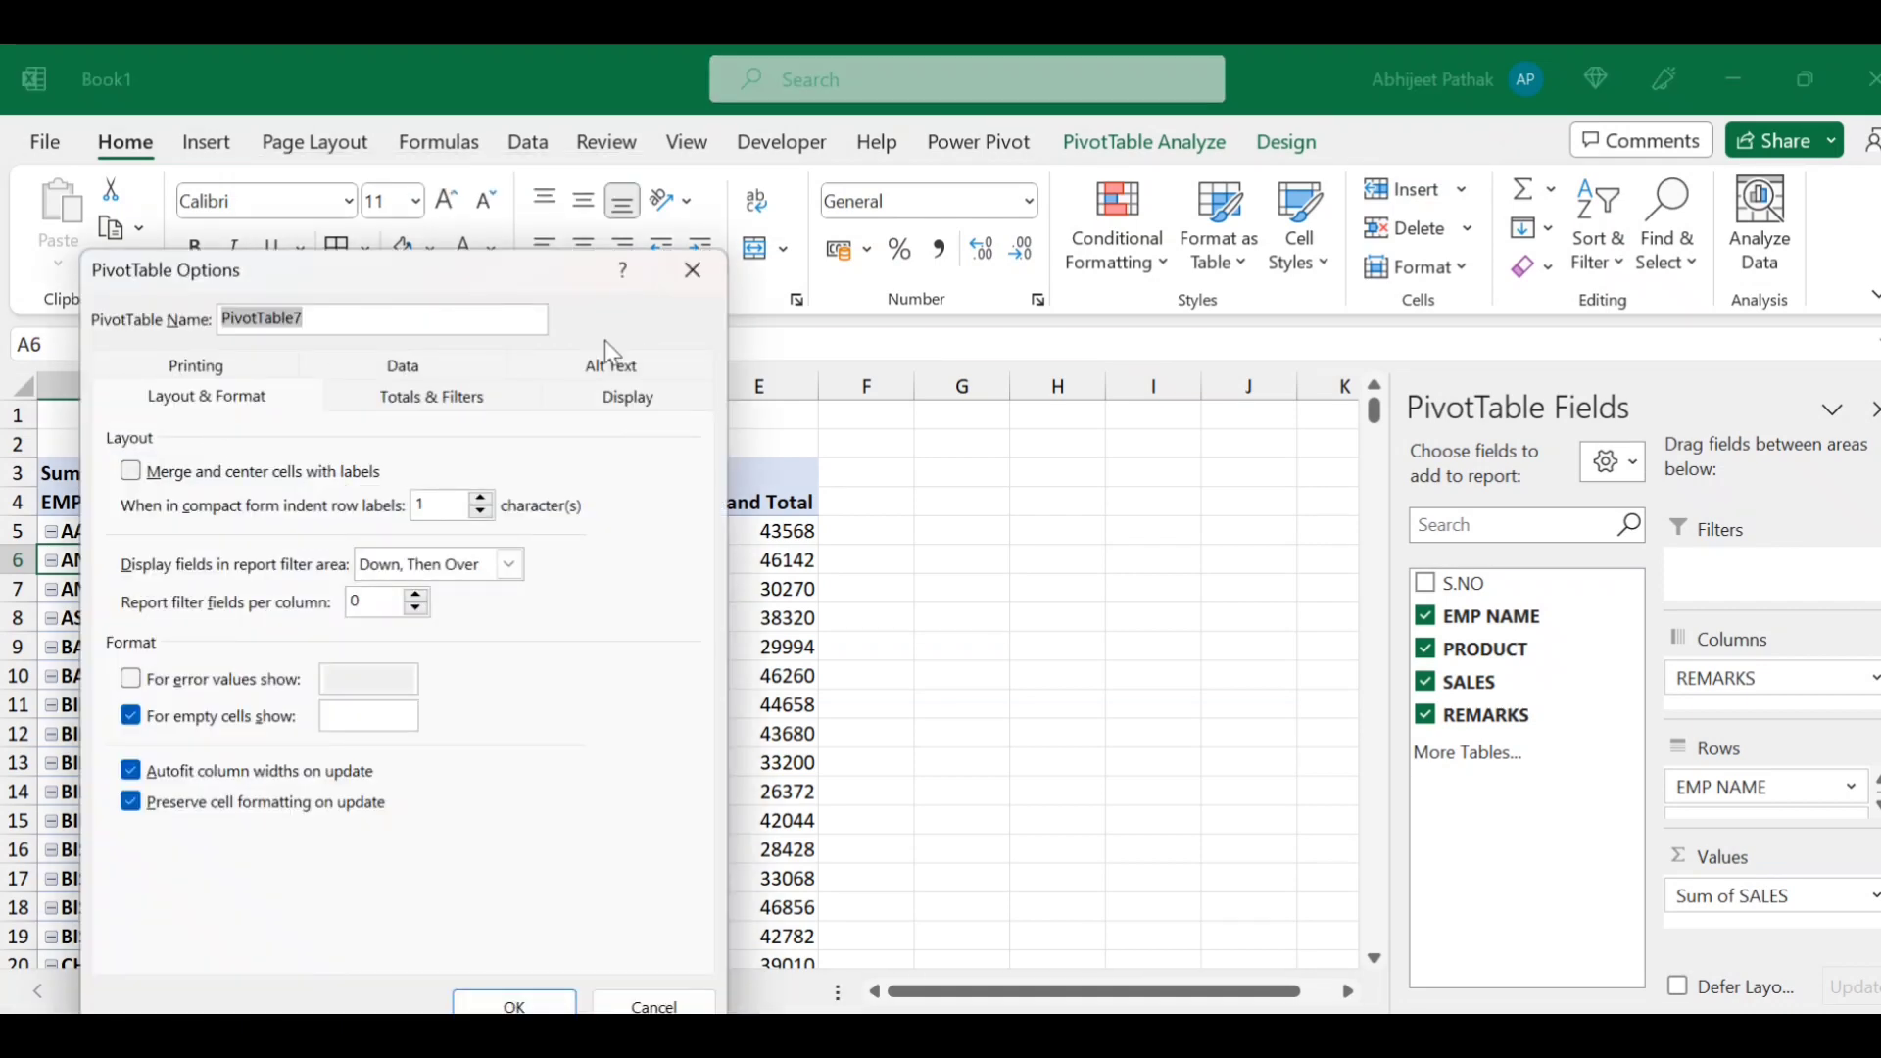
pyautogui.click(693, 270)
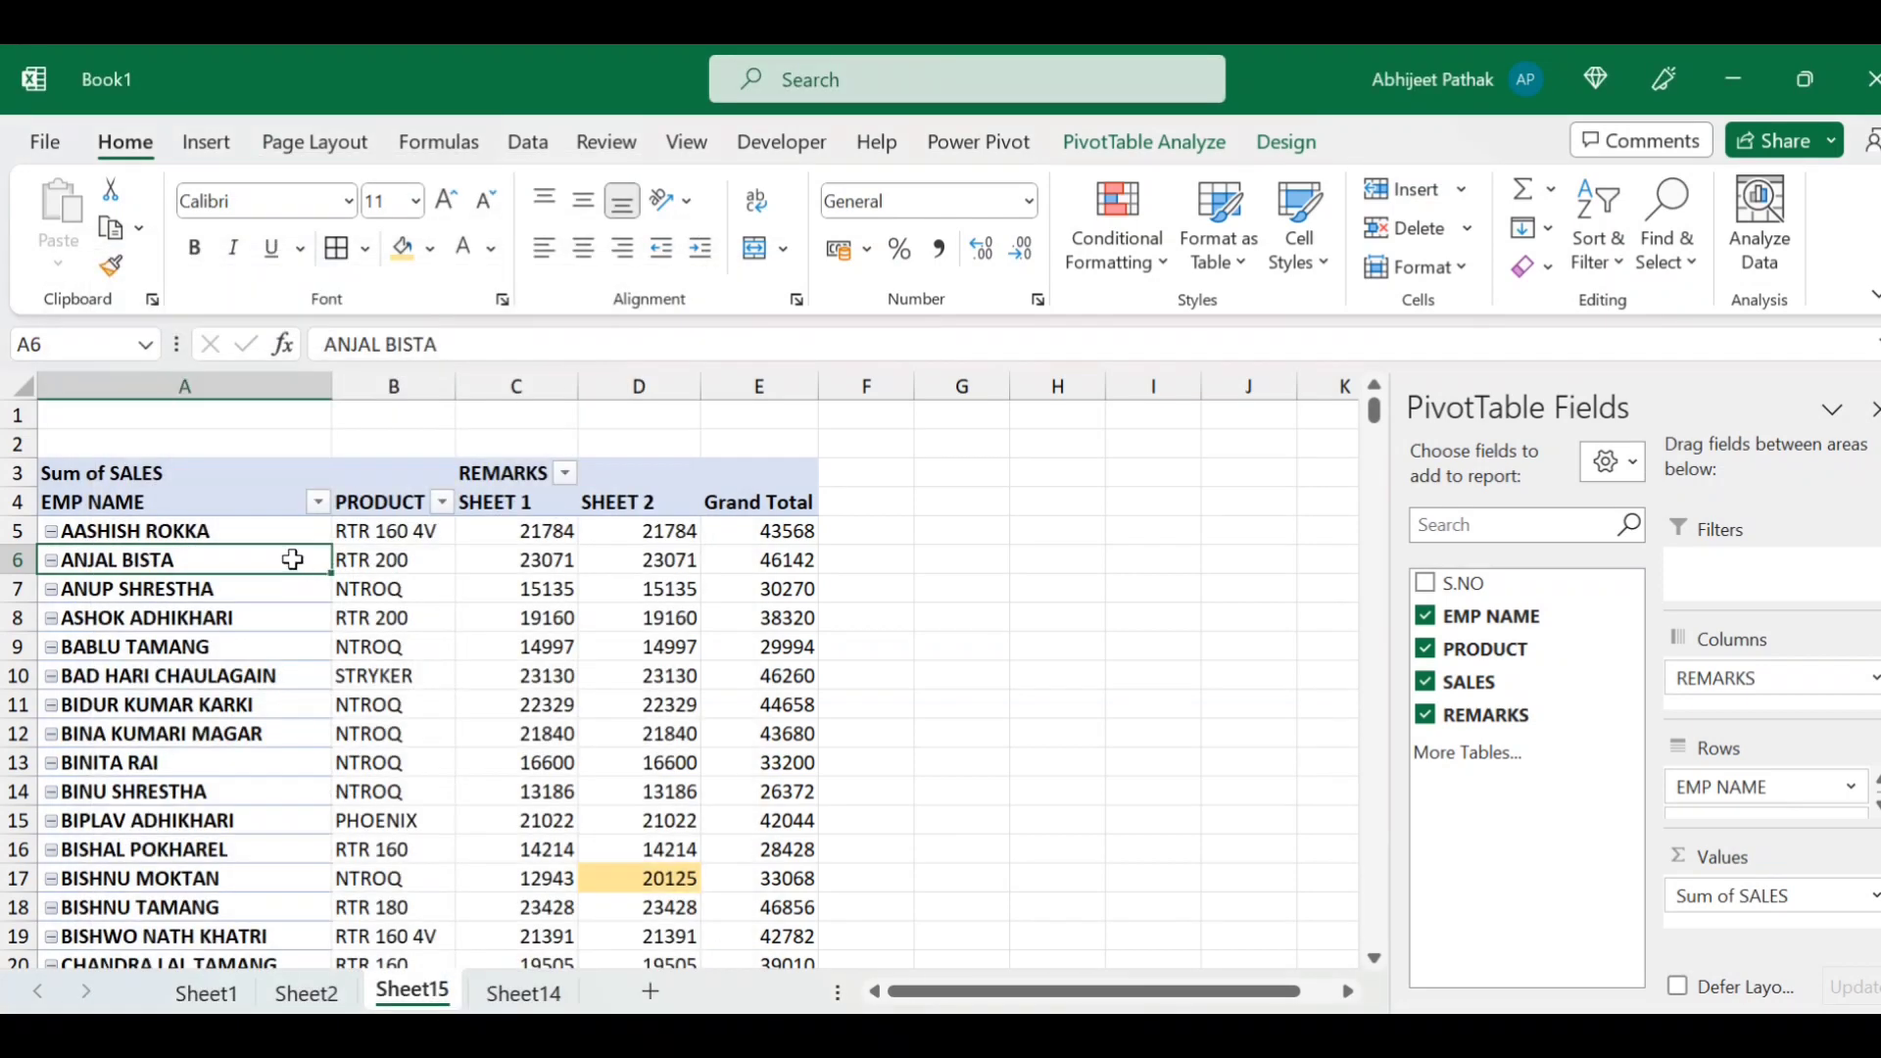
pyautogui.rightClick(292, 560)
pyautogui.click(431, 889)
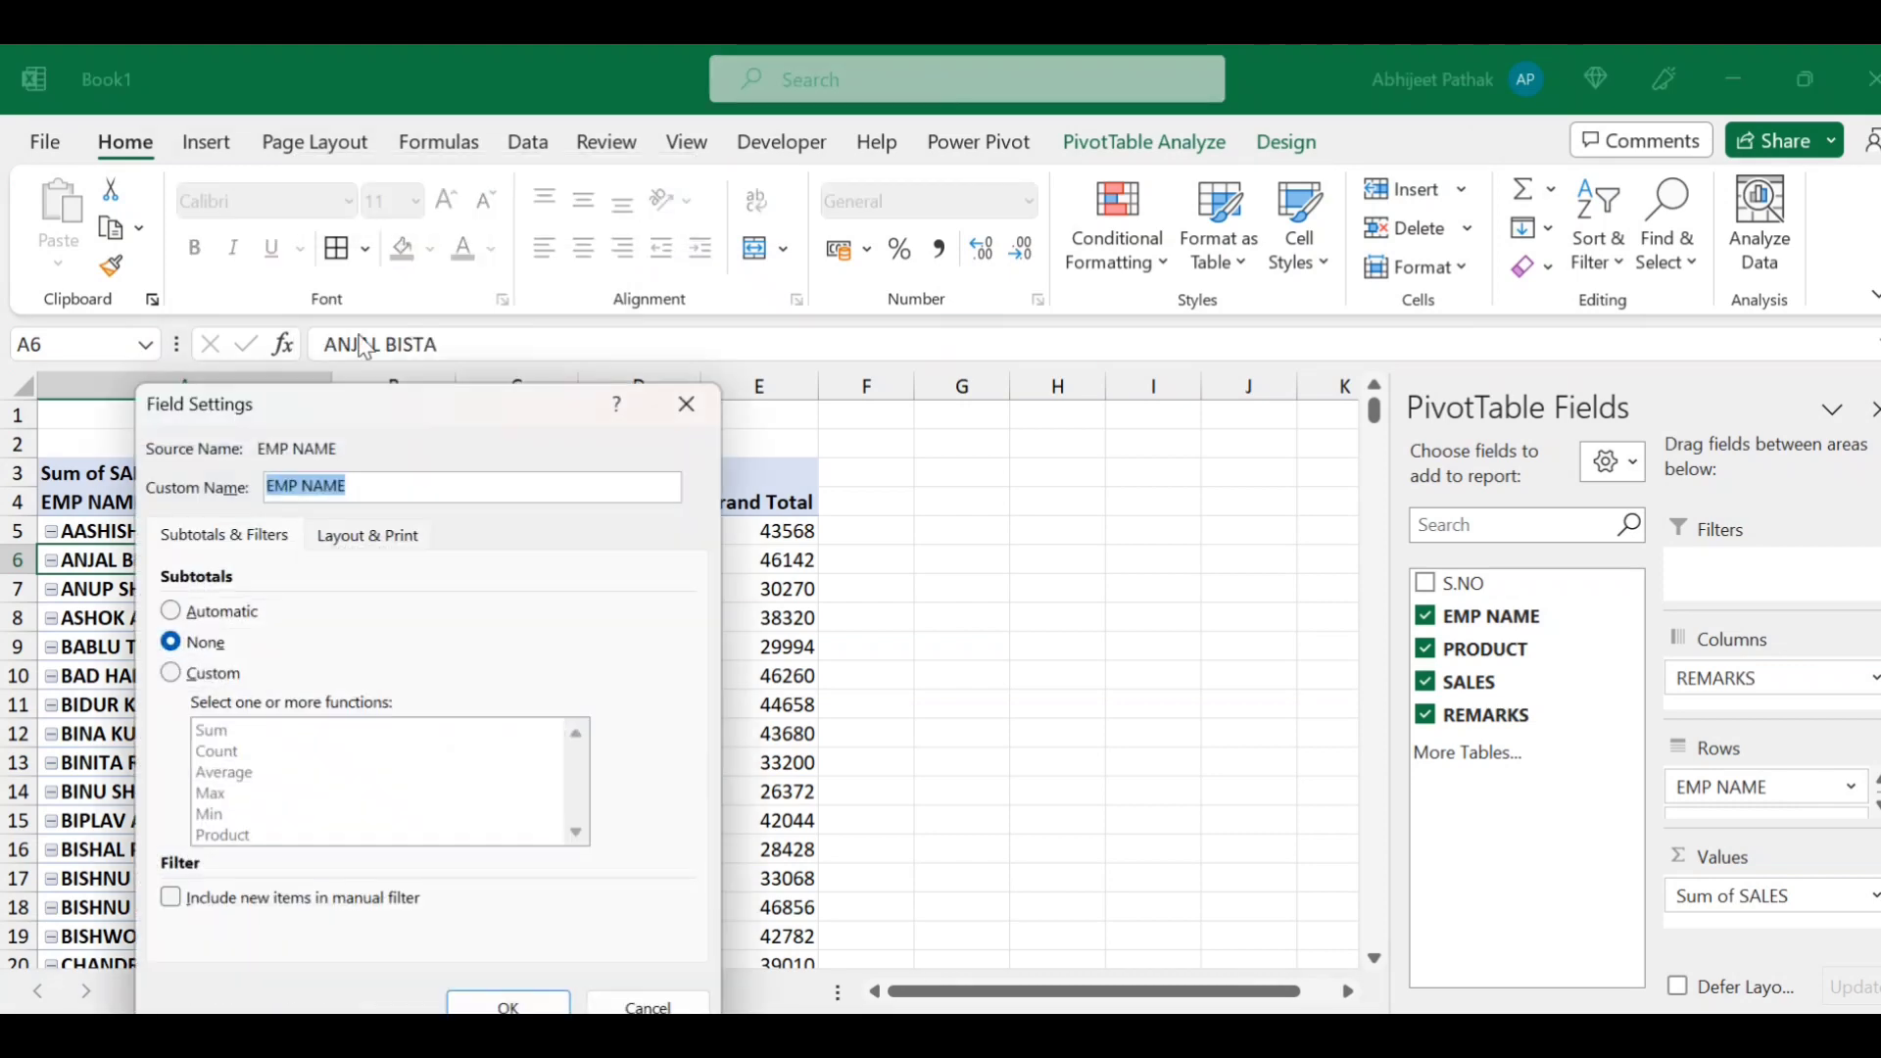
pyautogui.click(368, 534)
pyautogui.click(686, 404)
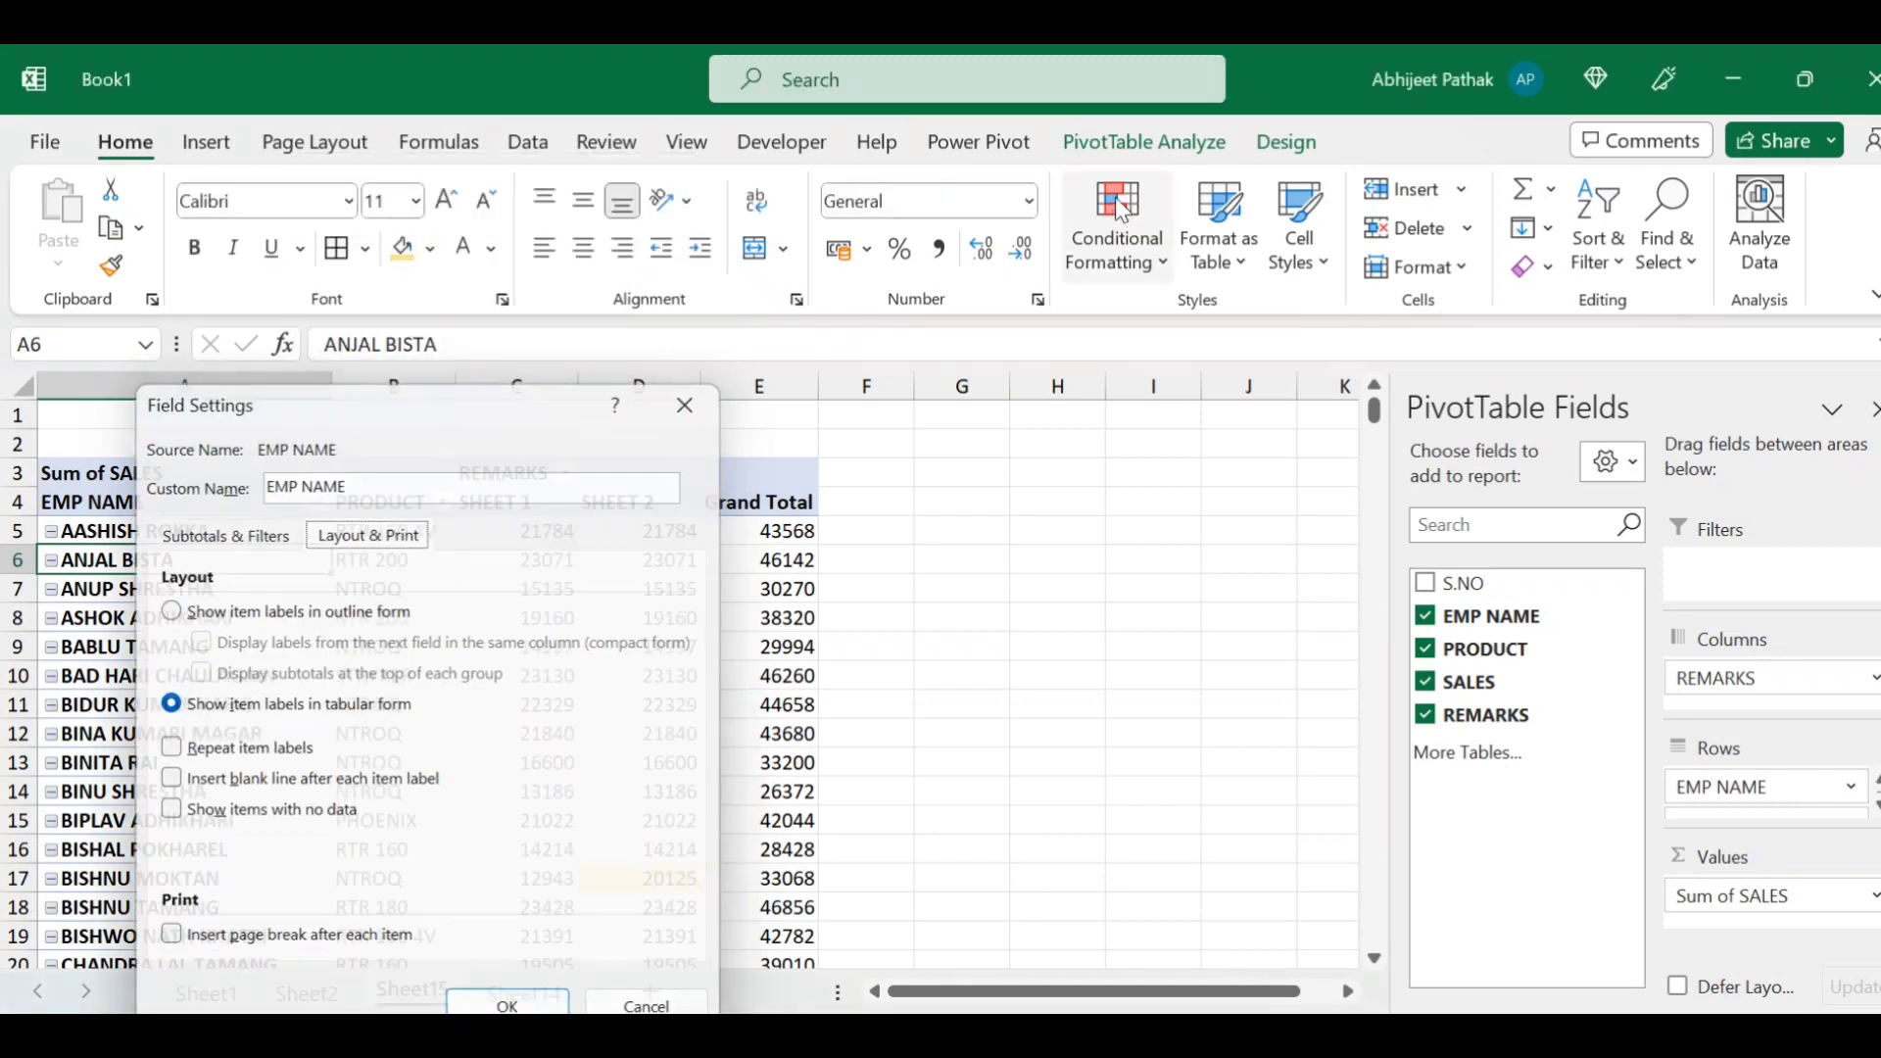
pyautogui.click(1142, 143)
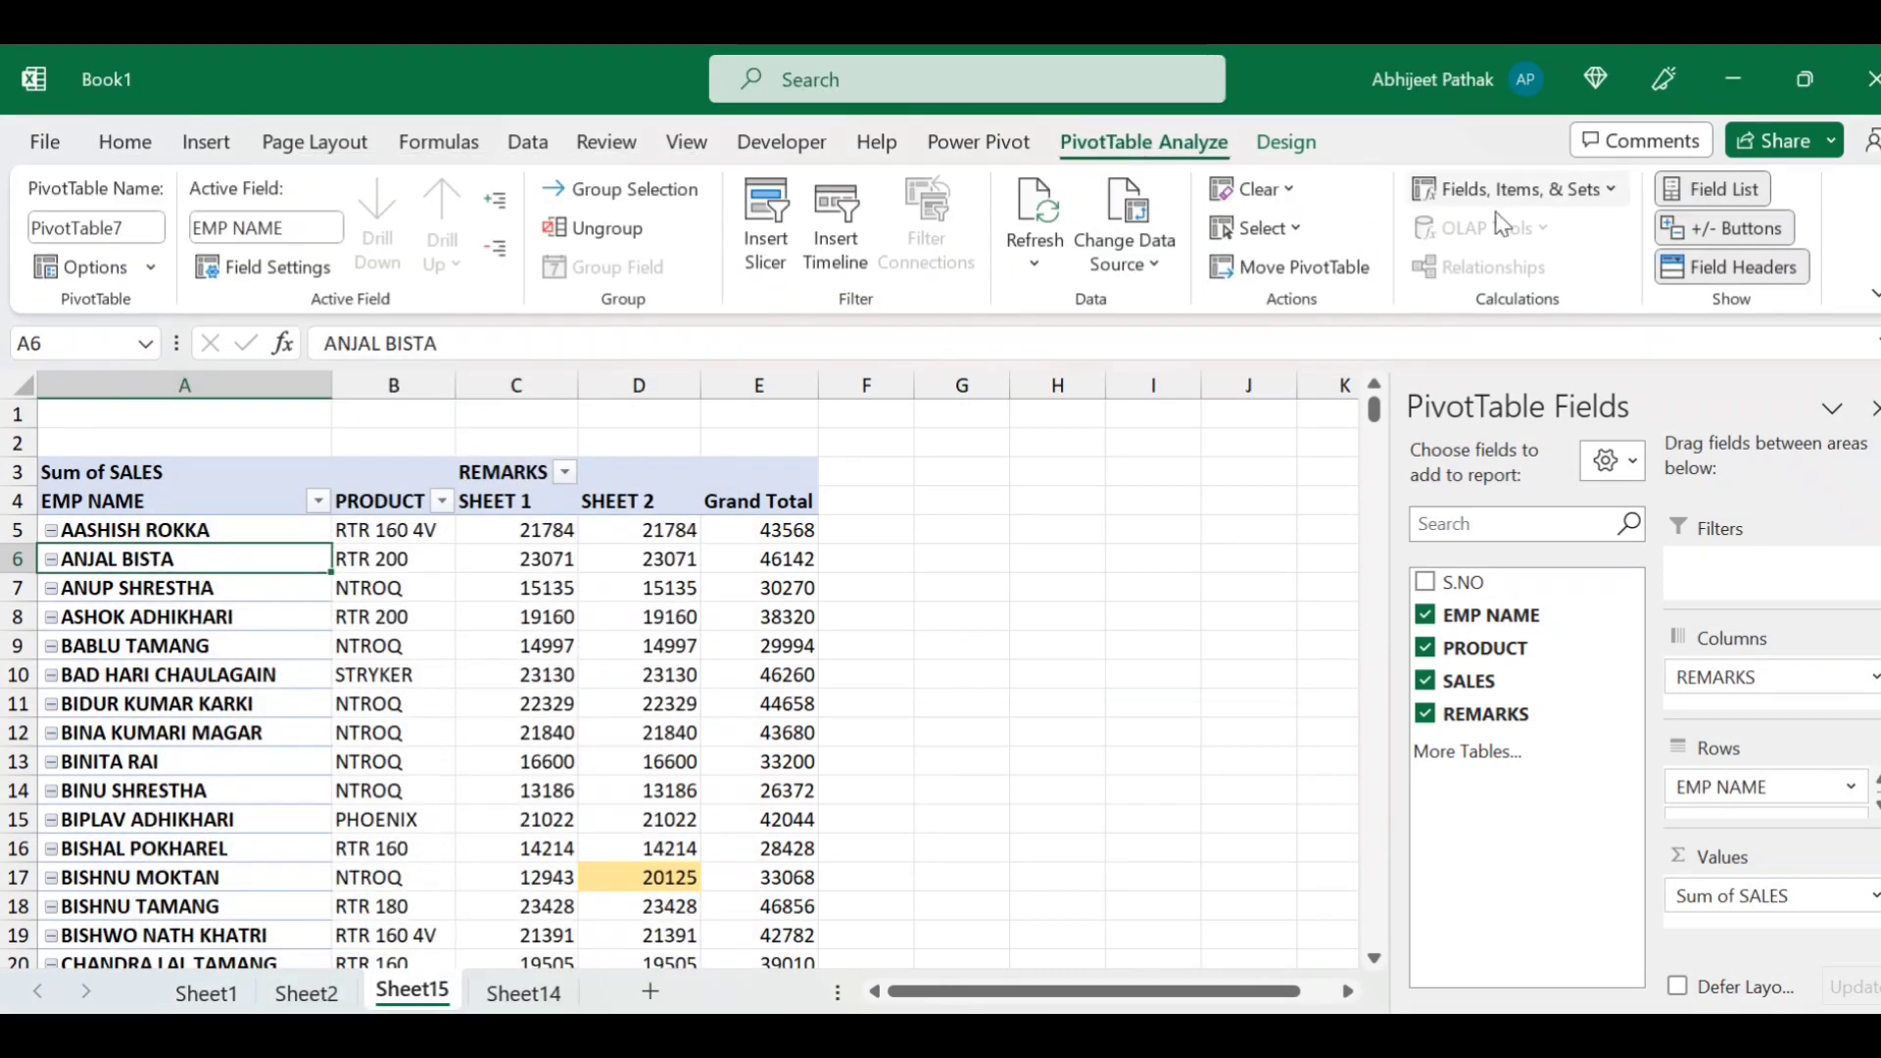
# - Review the pivot's Design options, then select cell G5 outside the pivot to hide the field list
pyautogui.click(1293, 147)
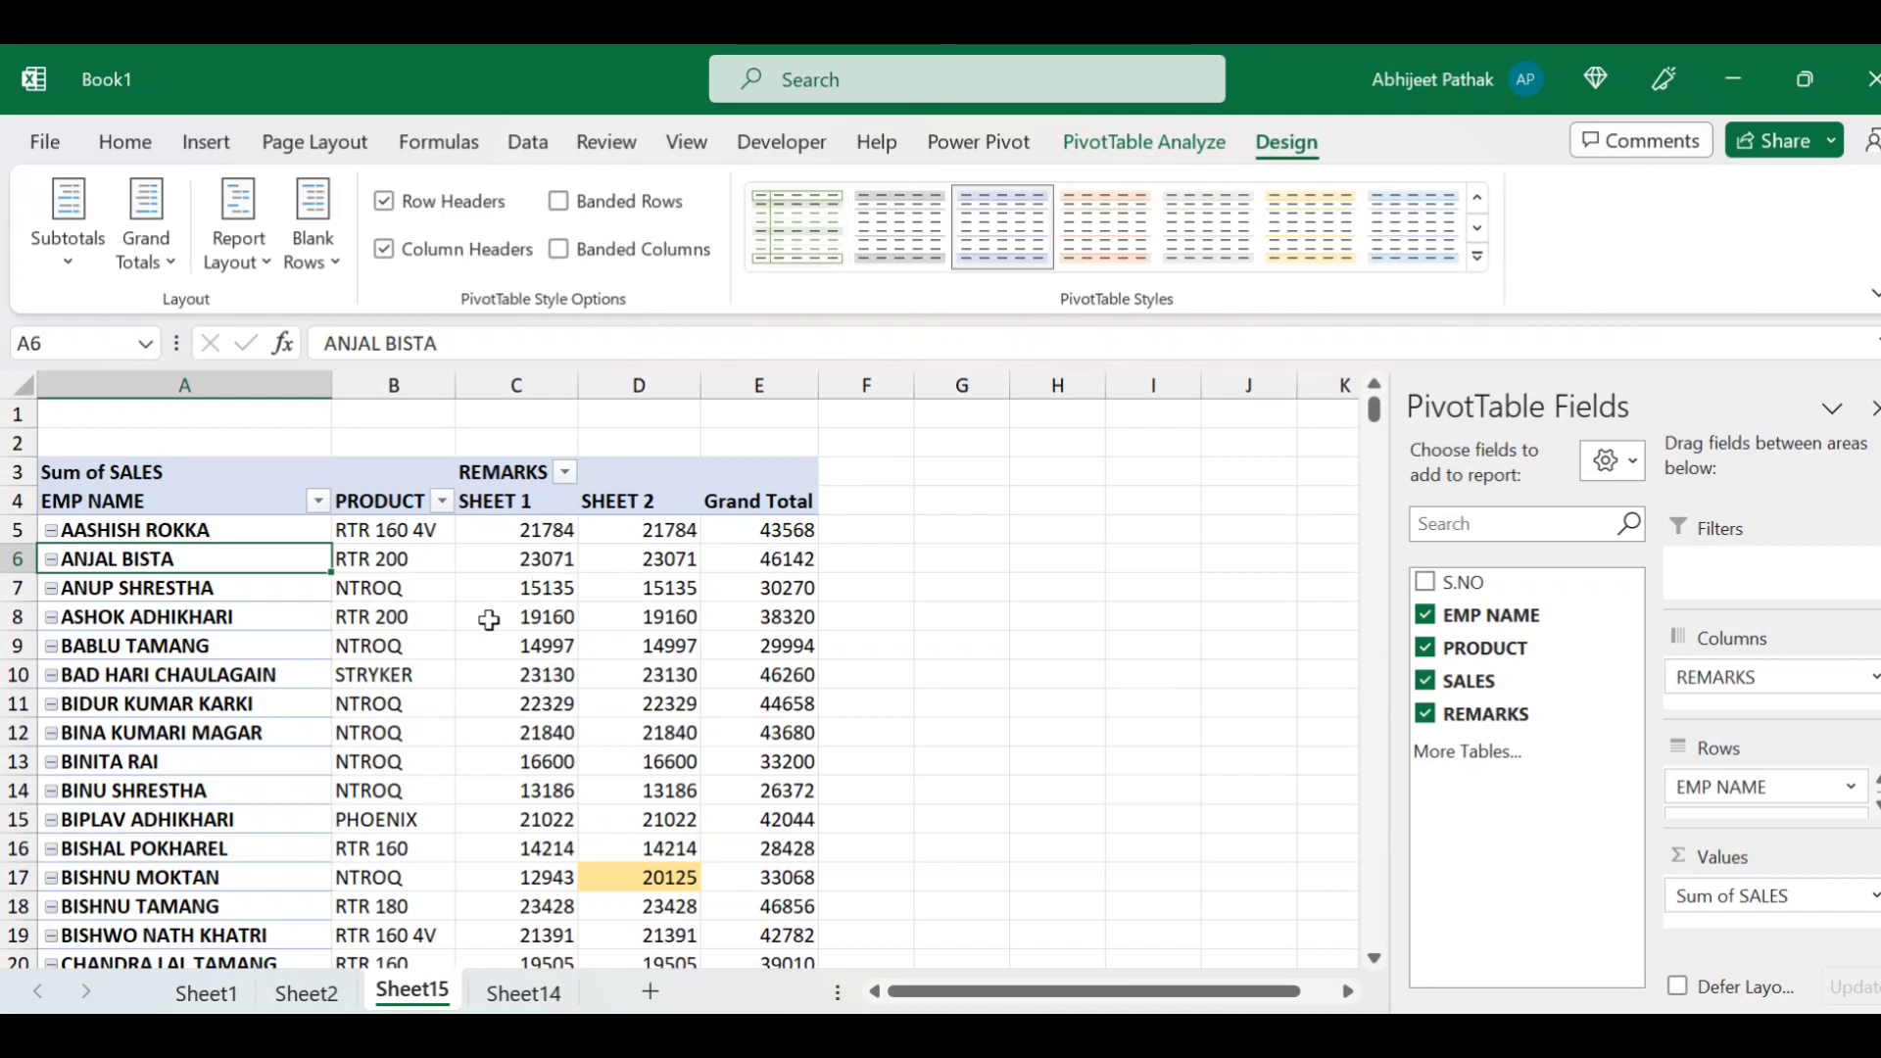
pyautogui.click(388, 620)
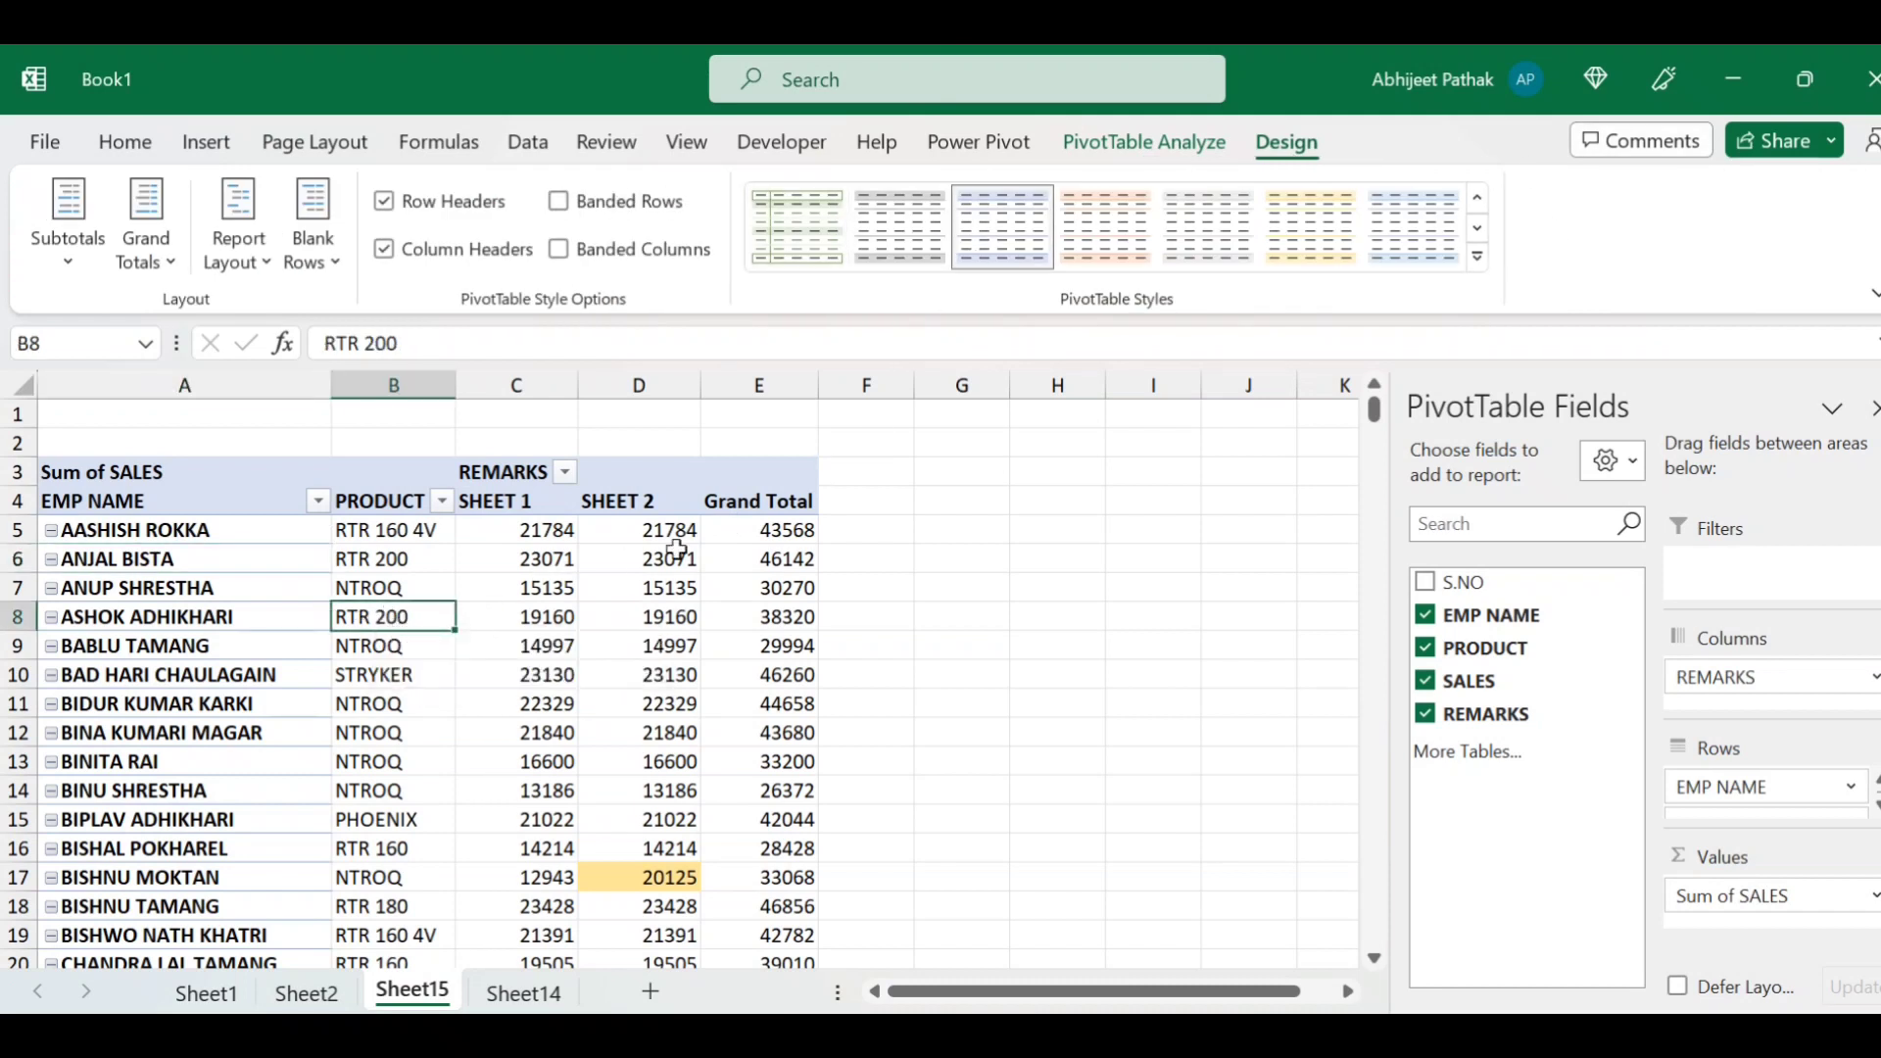
pyautogui.moveTo(515, 617)
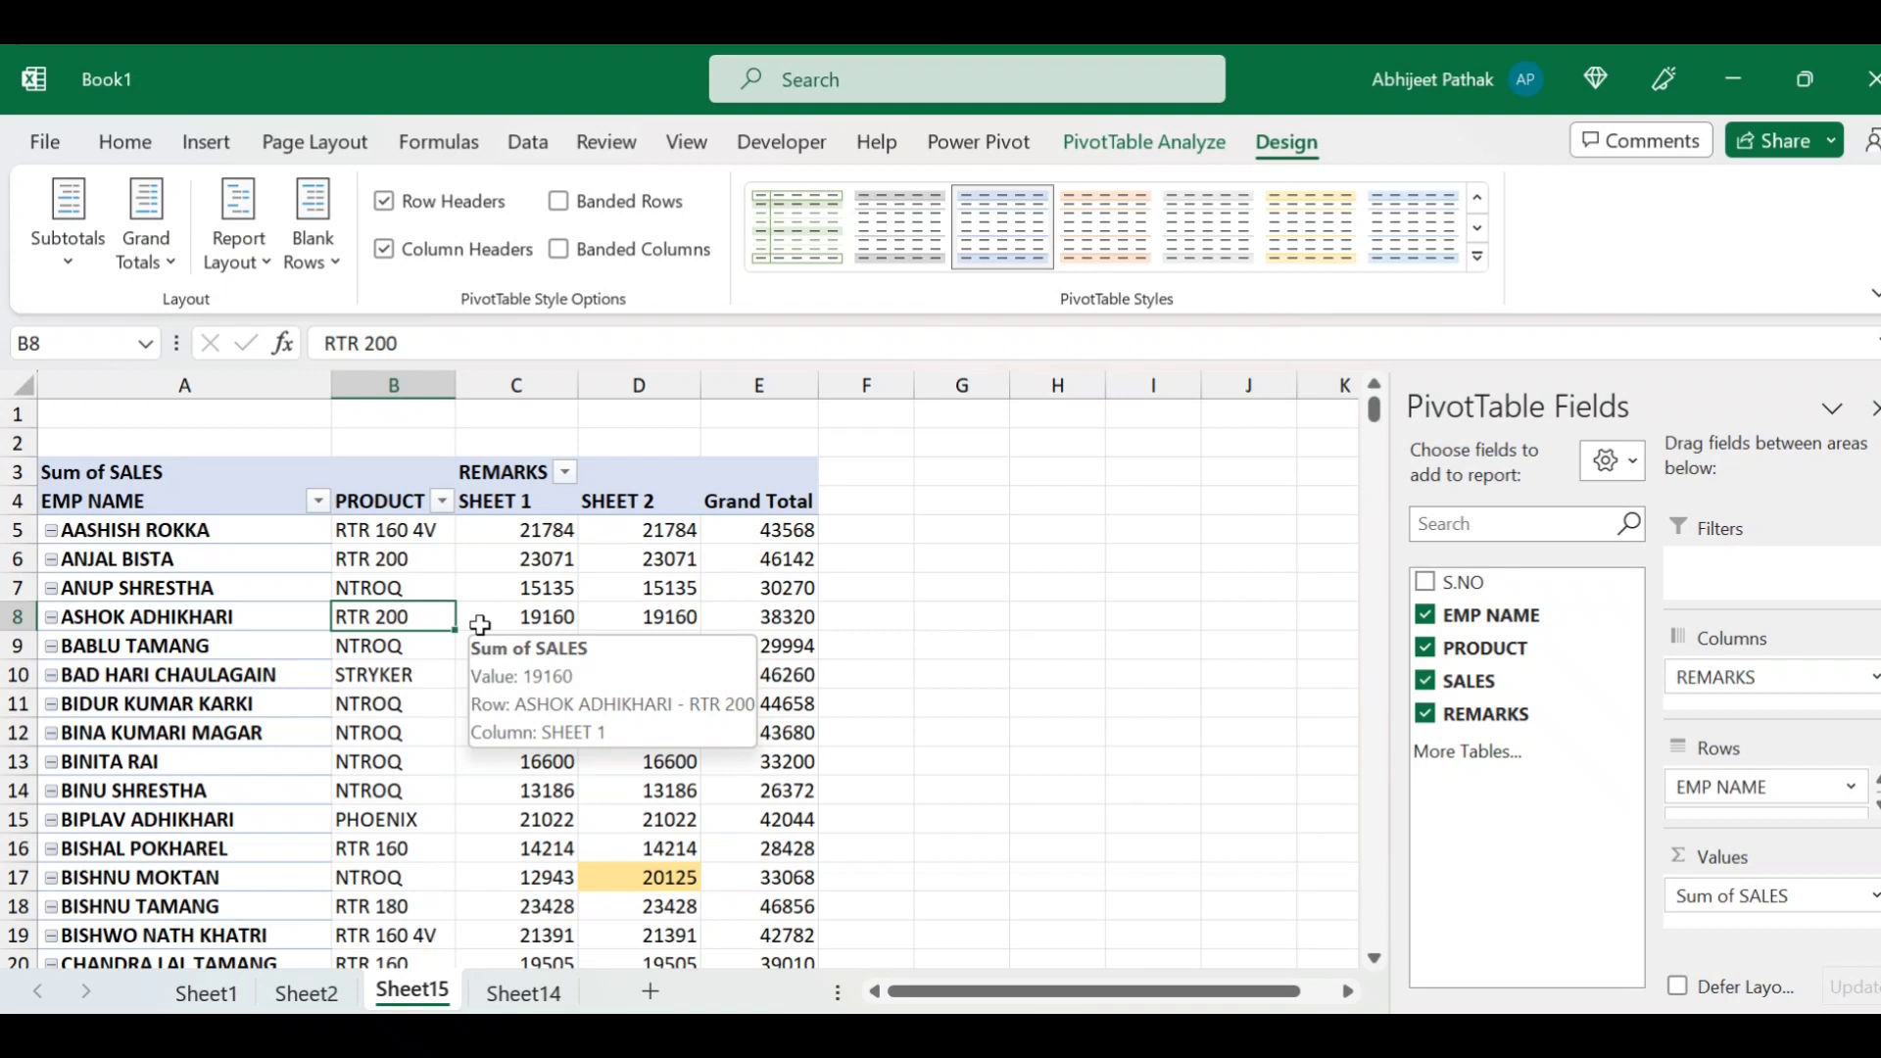
pyautogui.moveTo(220, 505)
pyautogui.mouseDown()
pyautogui.moveTo(659, 714)
pyautogui.moveTo(738, 871)
pyautogui.mouseUp()
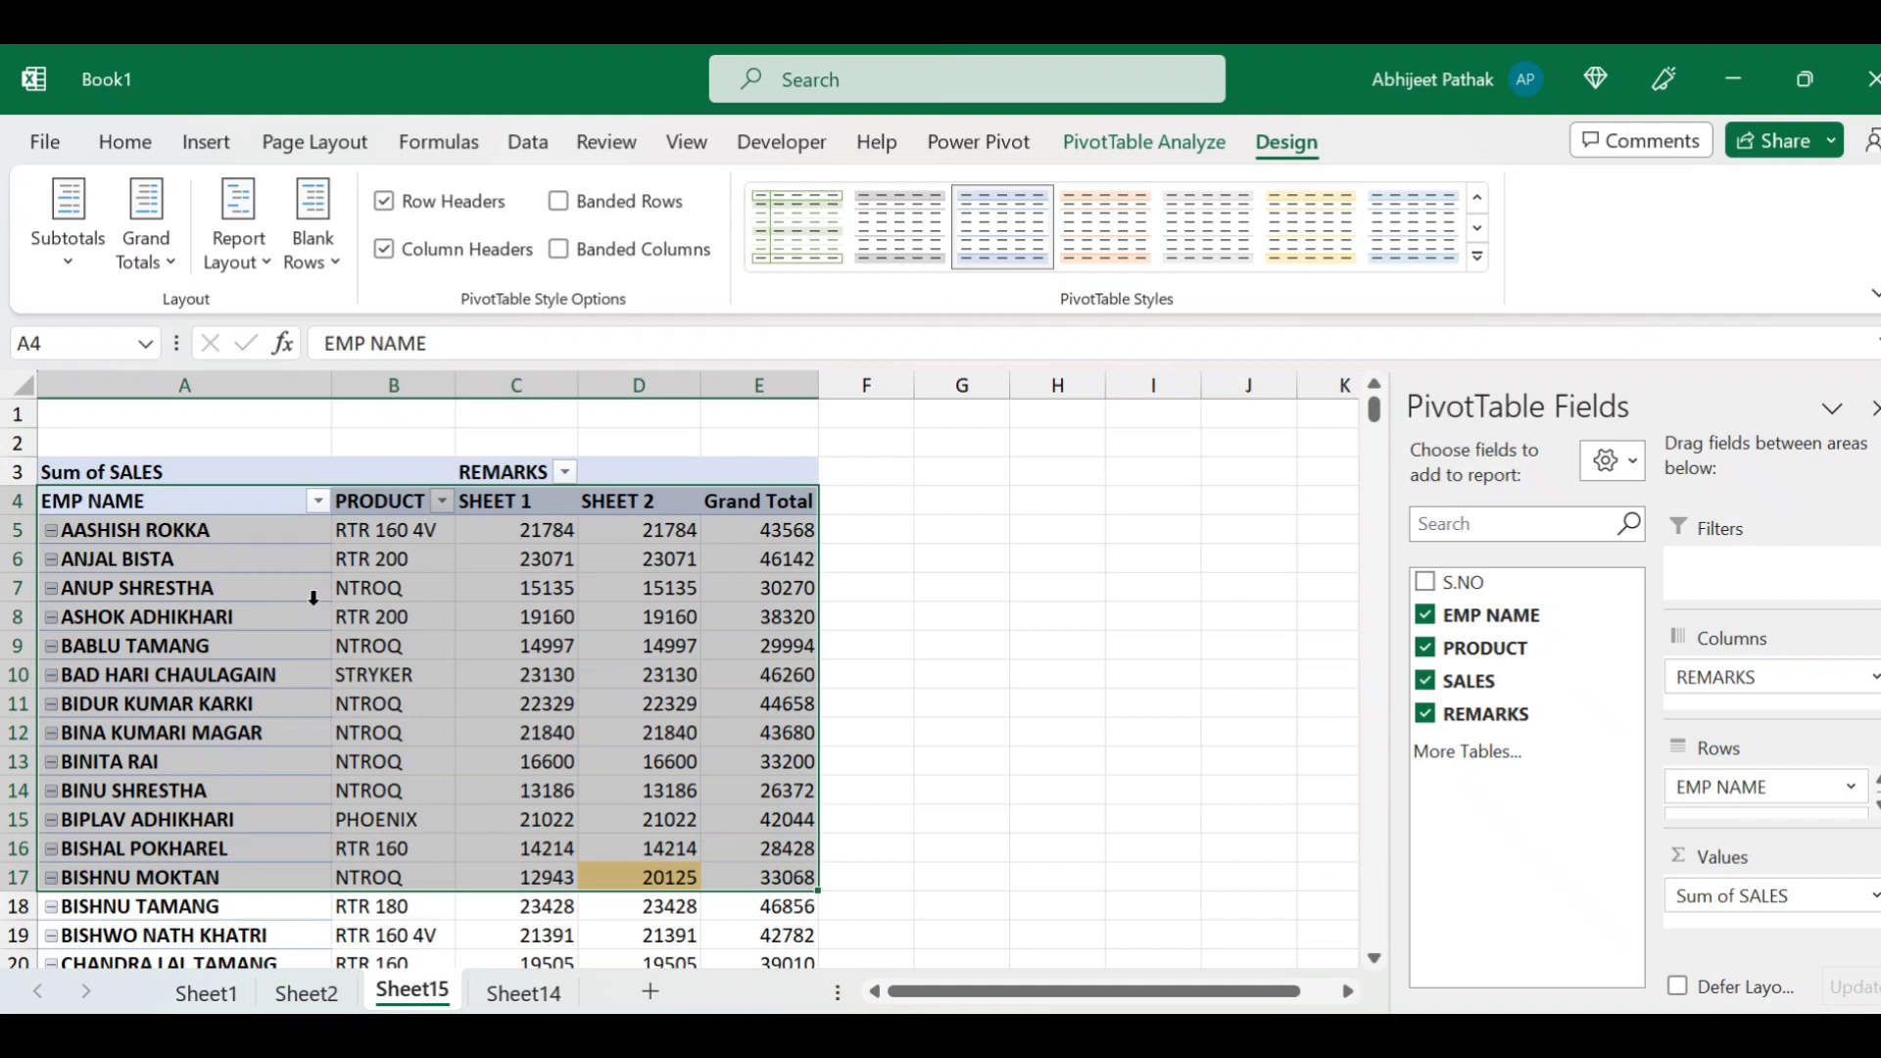
pyautogui.click(921, 534)
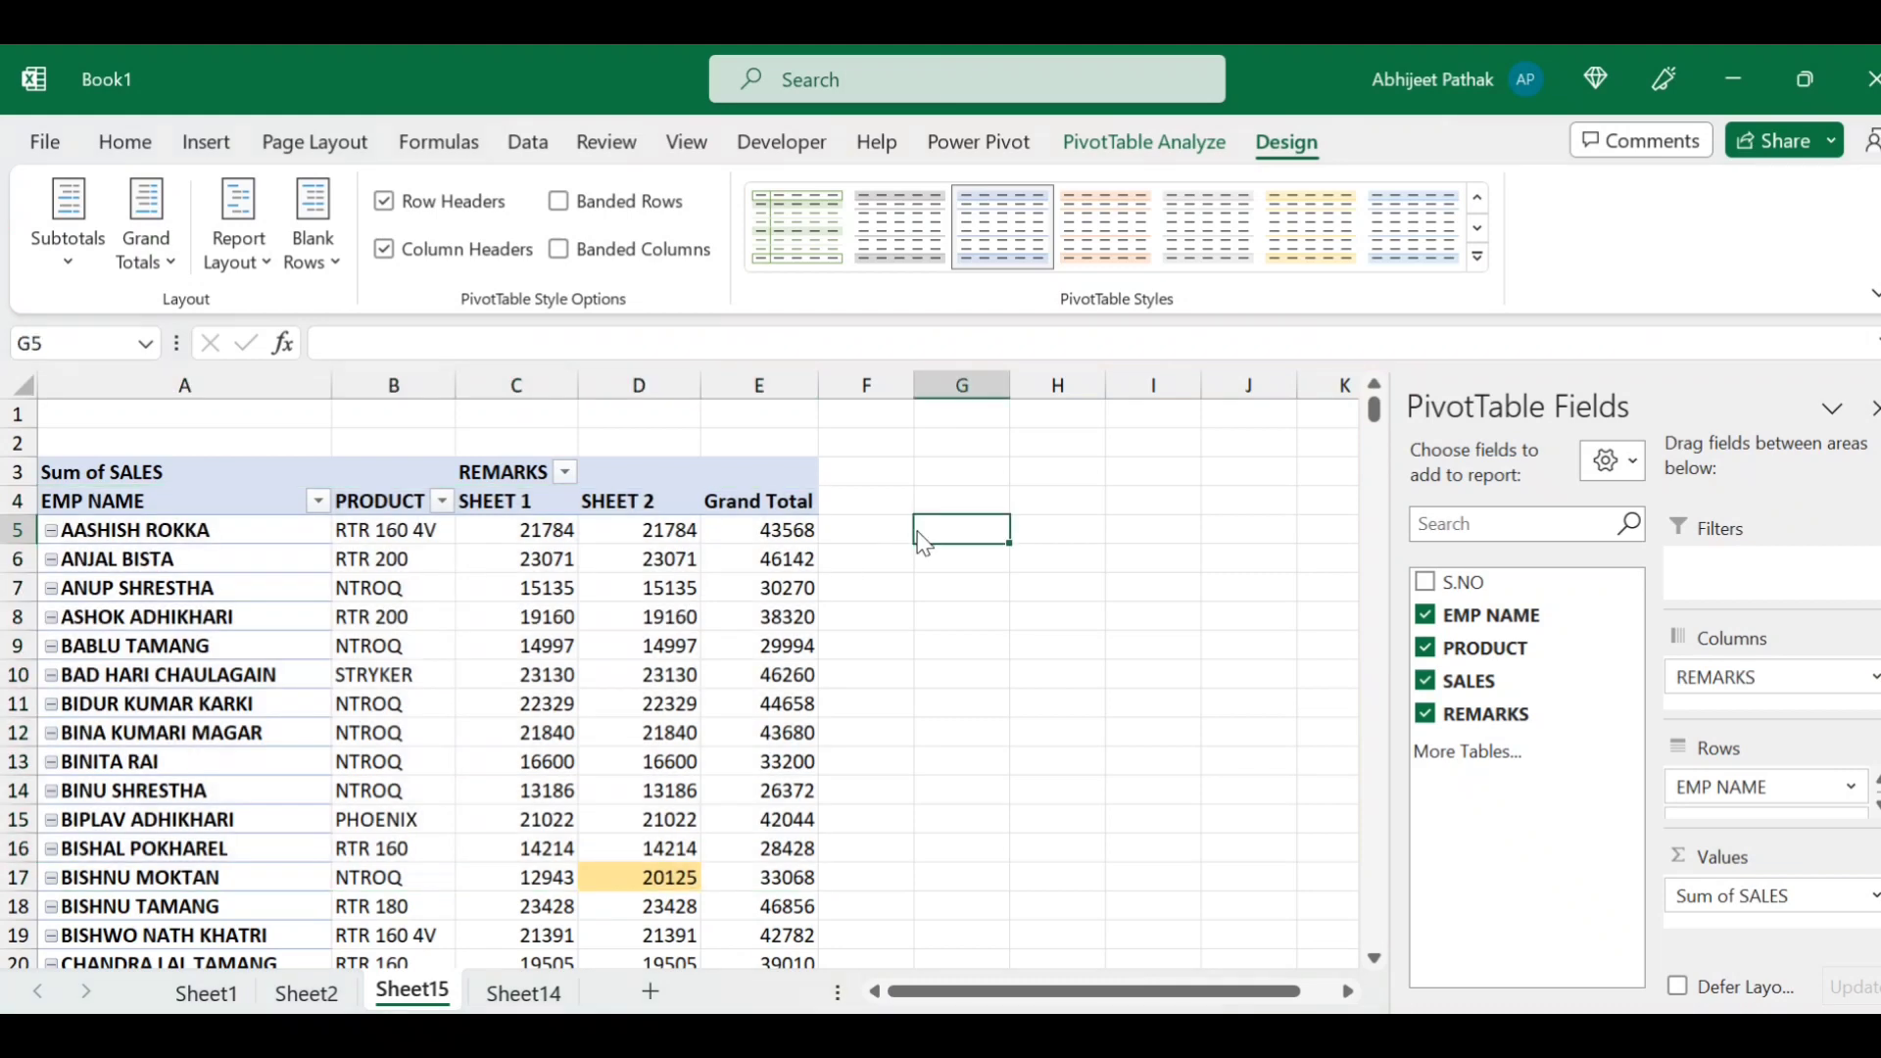
pyautogui.rightClick(921, 534)
pyautogui.click(693, 588)
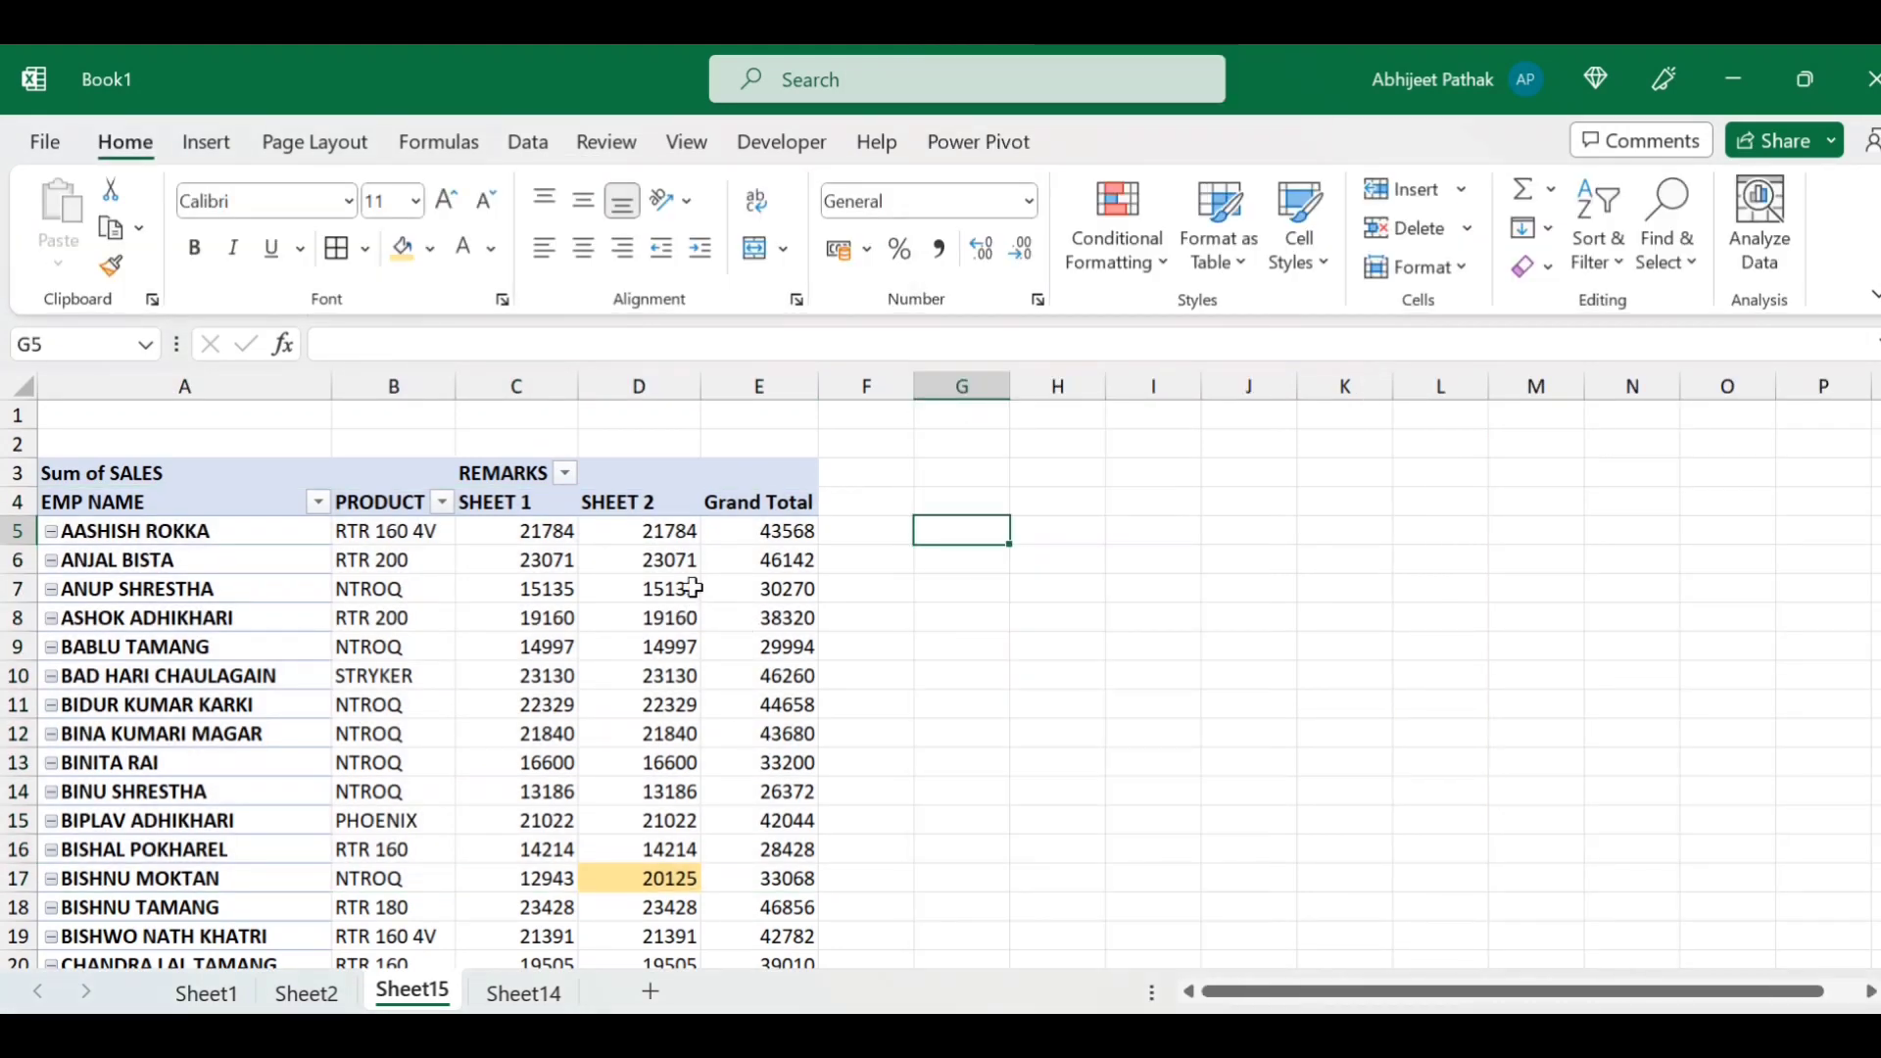